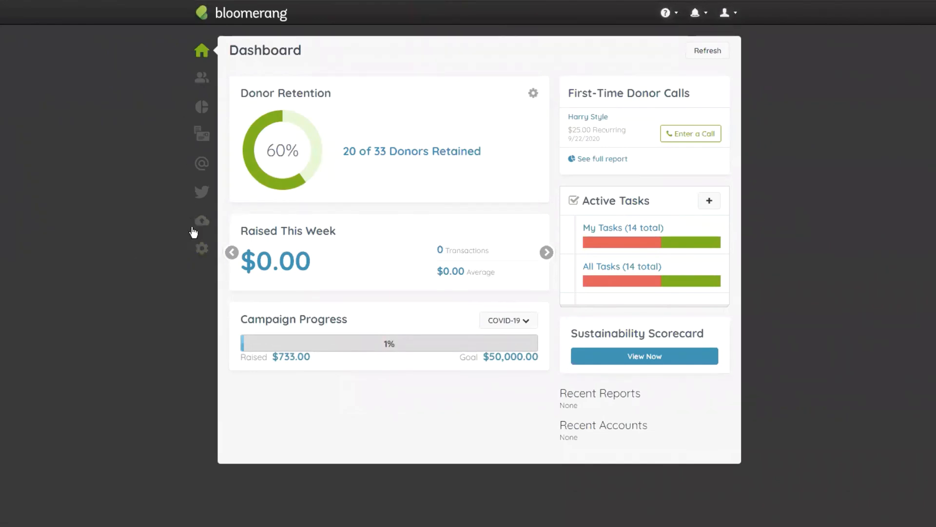
- Open the New Academy Class template from the email templates list for editing
{"action": "mouse_move", "coordinate": [202, 165]}
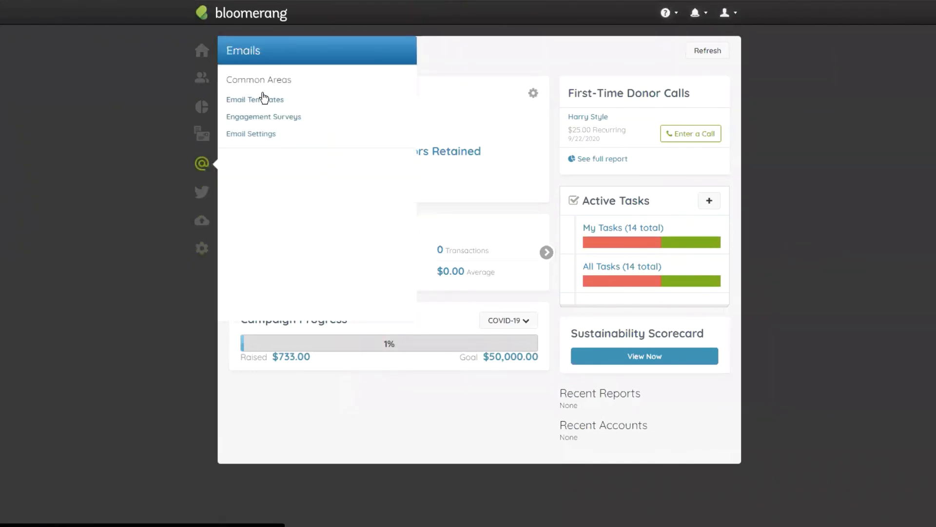
{"action": "left_click", "coordinate": [281, 98]}
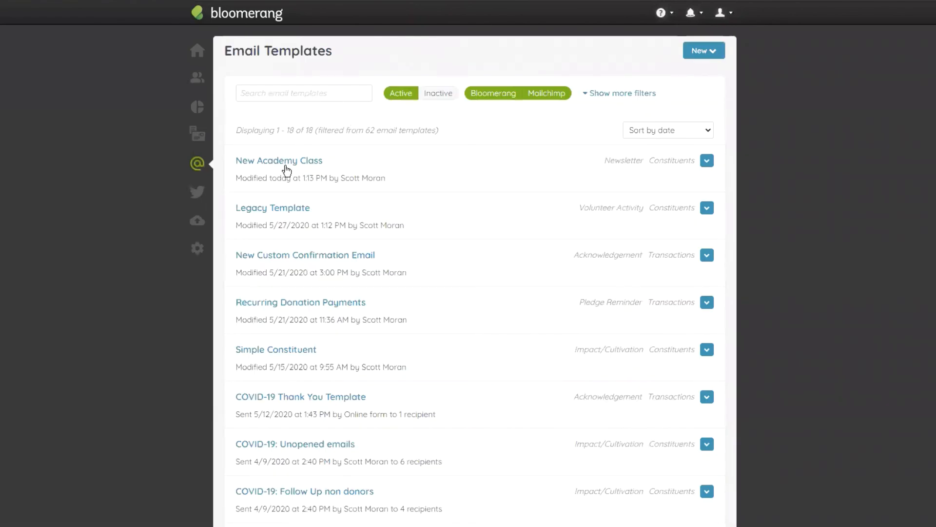
{"action": "left_click", "coordinate": [311, 161]}
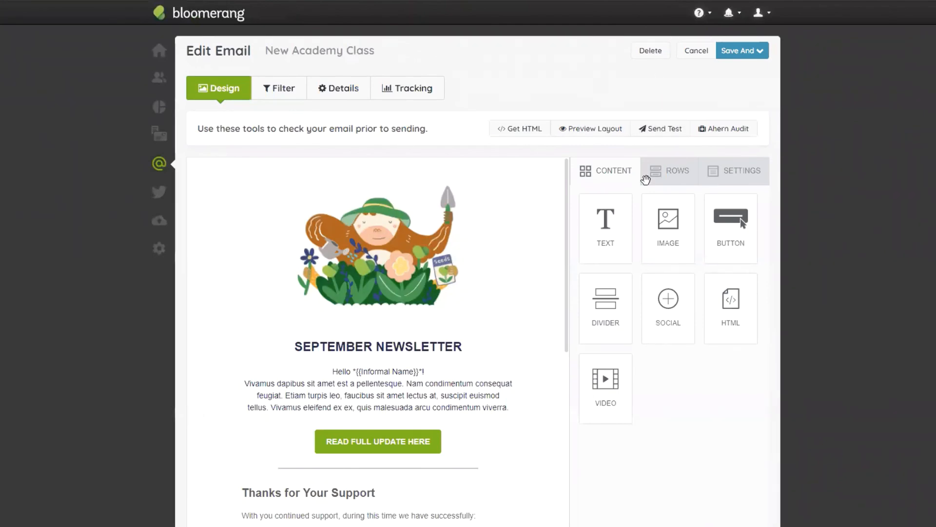
- Examine the New Academy Class newsletter's content, from the header image through the announcement, video and event sections to the contact footer
{"action": "scroll", "coordinate": [341, 224], "scroll_direction": "down", "scroll_amount": 3}
{"action": "scroll", "coordinate": [473, 200], "scroll_direction": "down", "scroll_amount": 9}
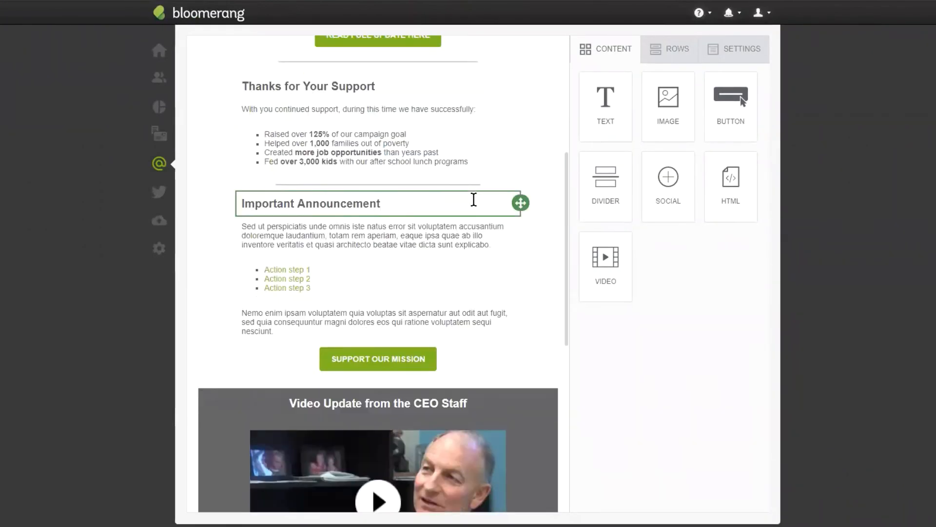
{"action": "scroll", "coordinate": [474, 198], "scroll_direction": "up", "scroll_amount": 10}
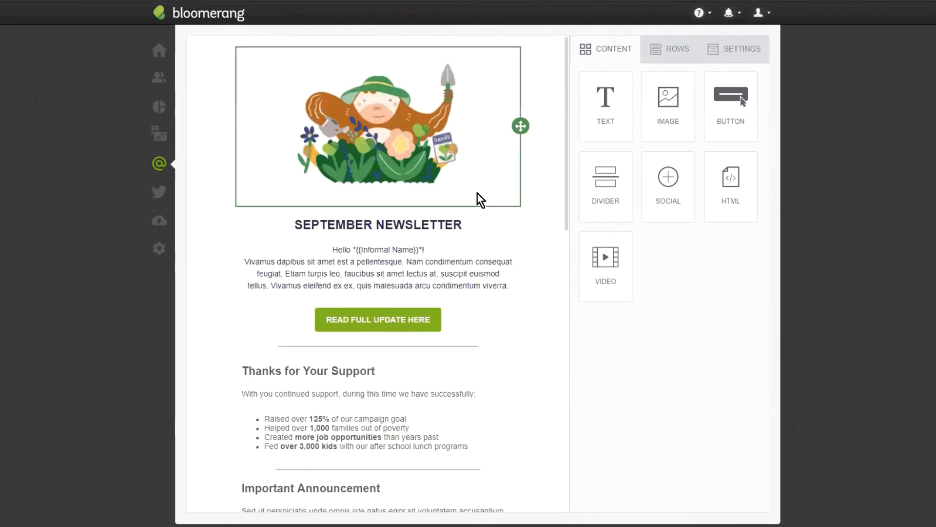
{"action": "scroll", "coordinate": [483, 176], "scroll_direction": "down", "scroll_amount": 5}
{"action": "scroll", "coordinate": [502, 172], "scroll_direction": "up", "scroll_amount": 5}
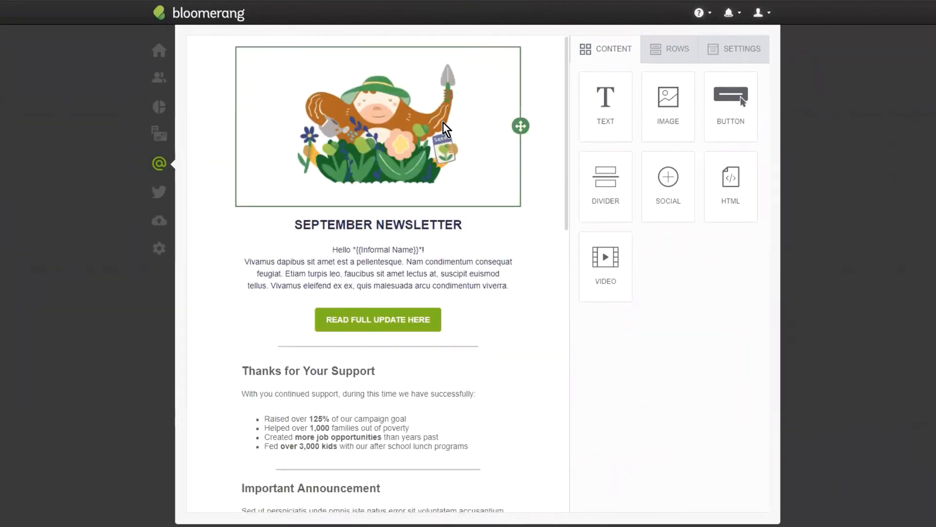
{"action": "scroll", "coordinate": [429, 195], "scroll_direction": "up", "scroll_amount": 2}
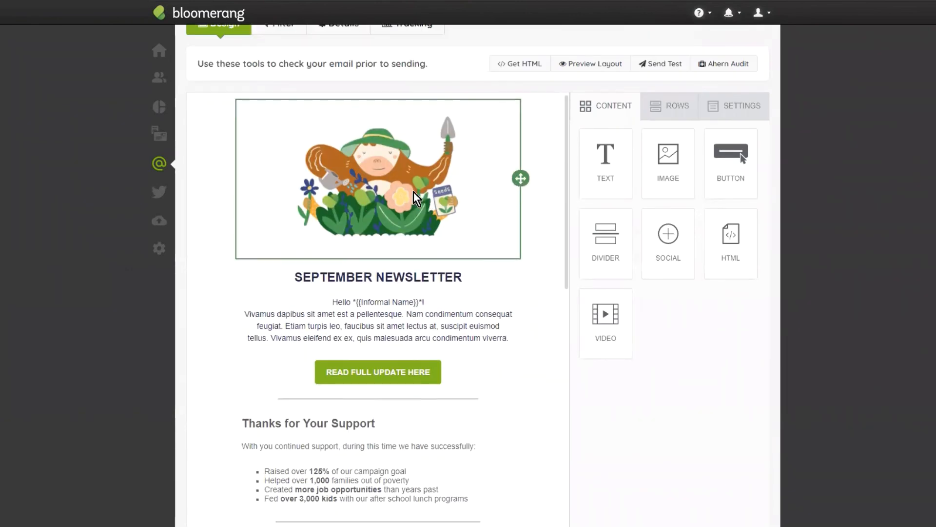
{"action": "scroll", "coordinate": [286, 280], "scroll_direction": "down", "scroll_amount": 3}
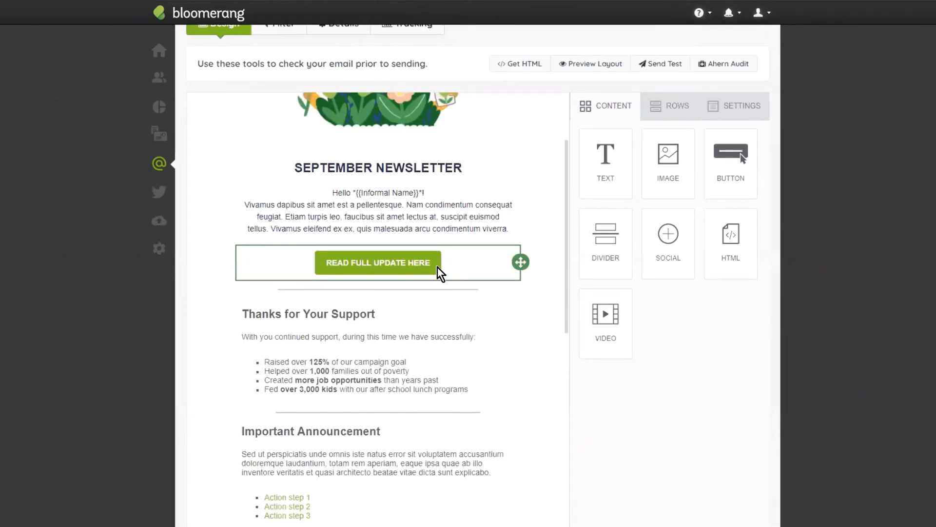
{"action": "scroll", "coordinate": [442, 273], "scroll_direction": "down", "scroll_amount": 1}
{"action": "scroll", "coordinate": [441, 274], "scroll_direction": "down", "scroll_amount": 5}
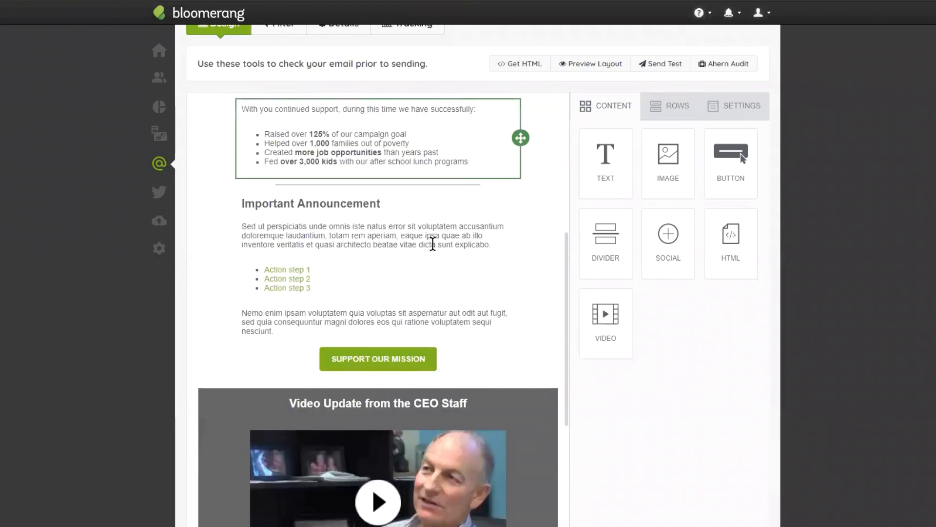
{"action": "scroll", "coordinate": [423, 217], "scroll_direction": "down", "scroll_amount": 3}
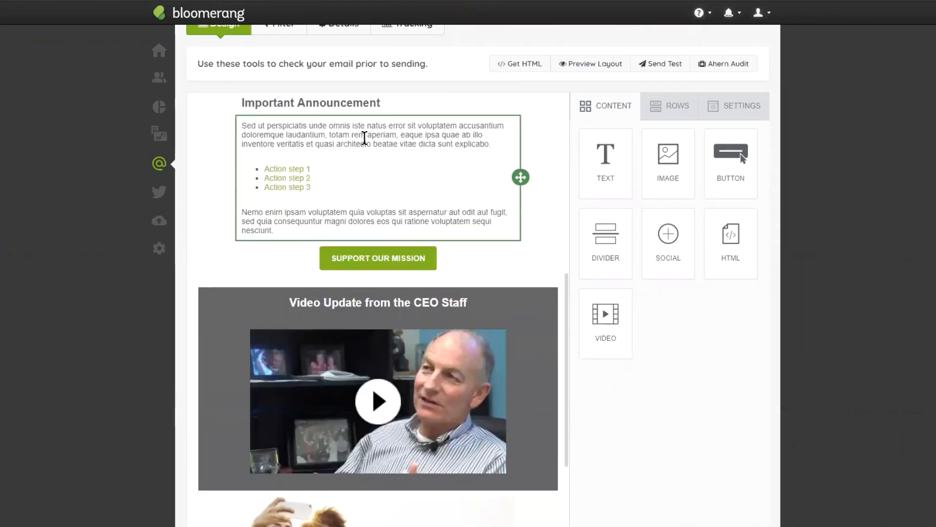
{"action": "scroll", "coordinate": [442, 185], "scroll_direction": "up", "scroll_amount": 3}
{"action": "scroll", "coordinate": [550, 286], "scroll_direction": "down", "scroll_amount": 4}
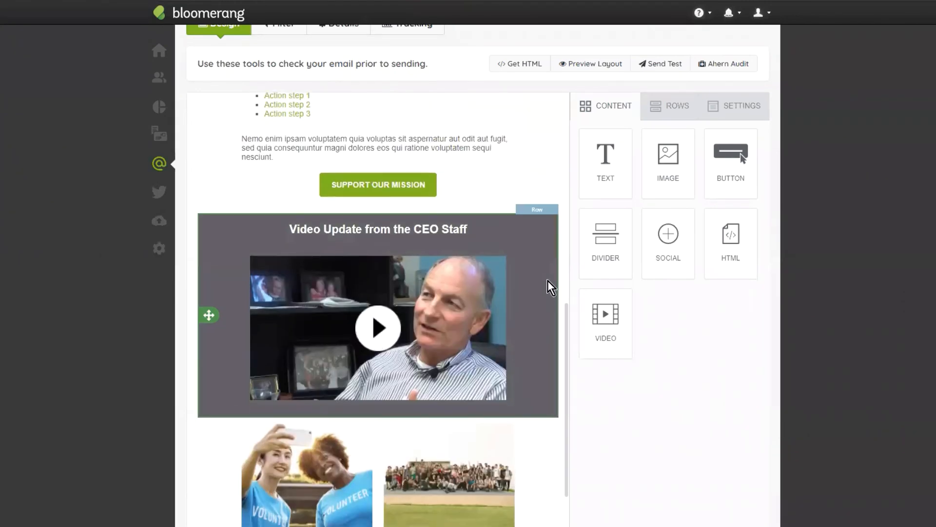
{"action": "scroll", "coordinate": [285, 345], "scroll_direction": "down", "scroll_amount": 3}
{"action": "scroll", "coordinate": [554, 292], "scroll_direction": "down", "scroll_amount": 1}
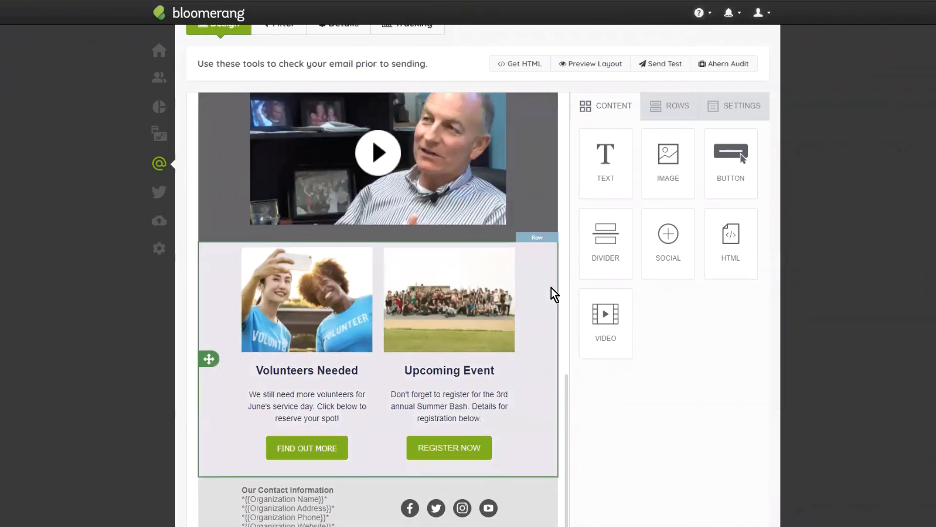
{"action": "scroll", "coordinate": [547, 326], "scroll_direction": "down", "scroll_amount": 1}
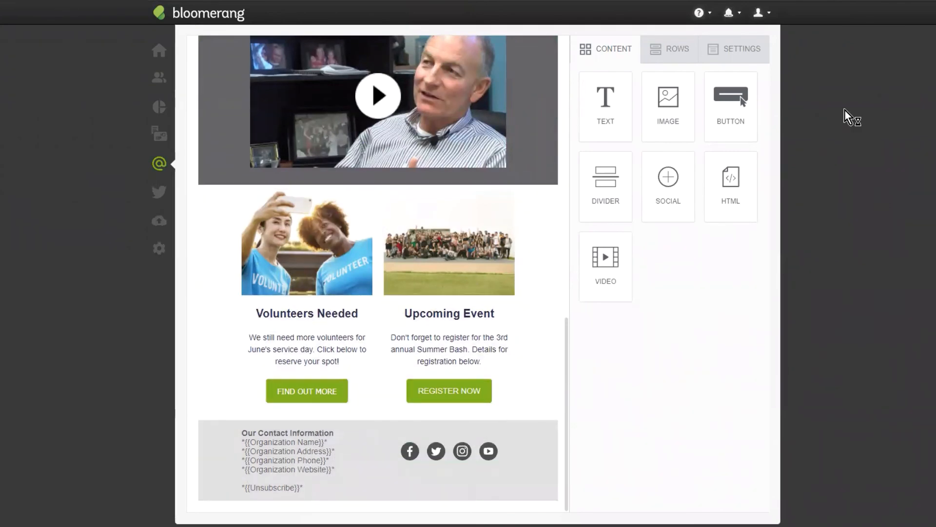
{"action": "scroll", "coordinate": [184, 150], "scroll_direction": "up", "scroll_amount": 3}
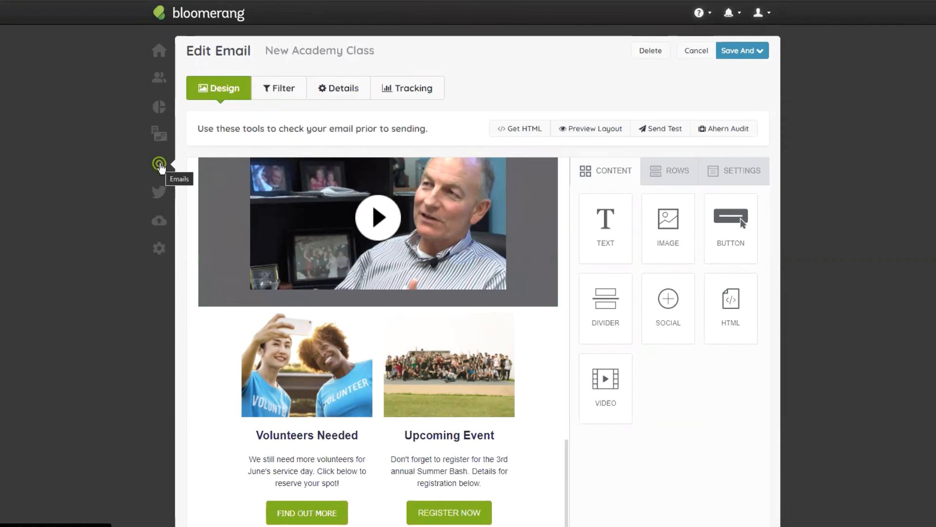
- Leave the template and open the email settings page with the interests, deliverability and Mailchimp integration options
{"action": "left_click", "coordinate": [161, 166]}
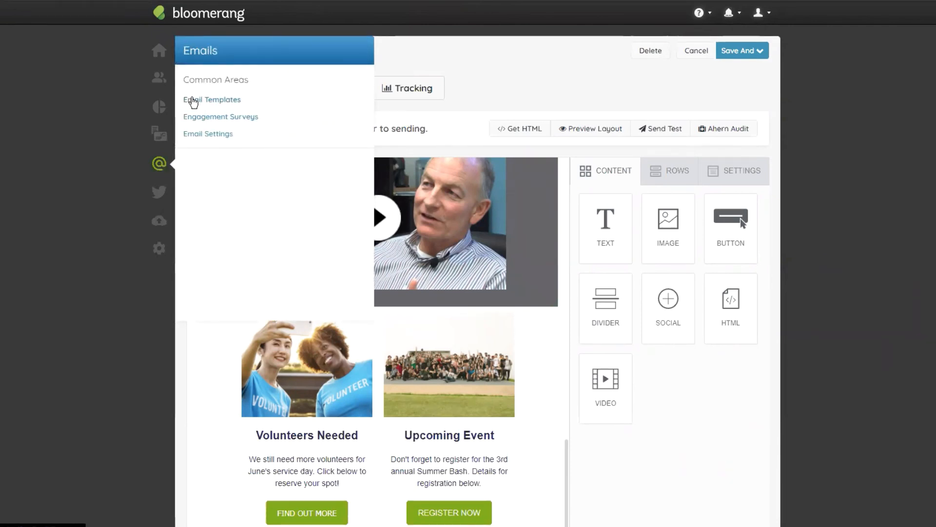
{"action": "left_click", "coordinate": [163, 167]}
{"action": "left_click", "coordinate": [160, 165]}
{"action": "left_click", "coordinate": [234, 136]}
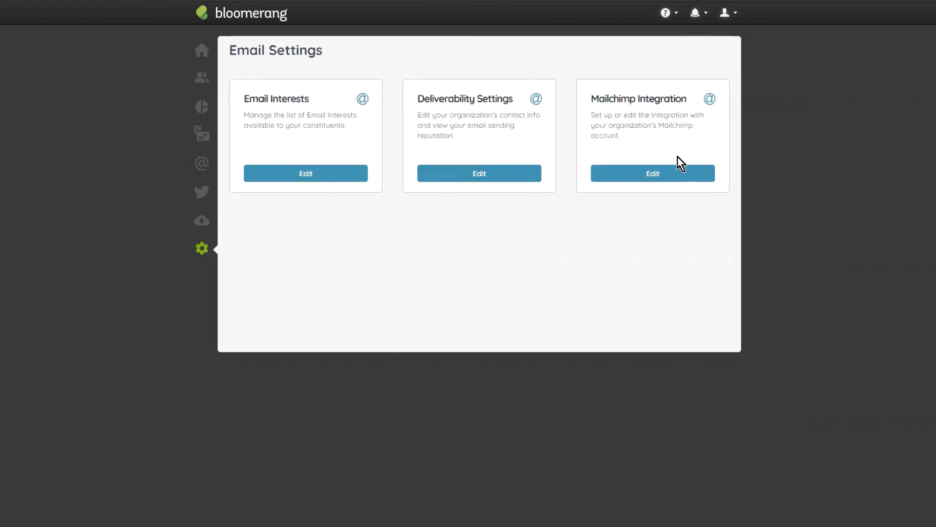
- Return to the email templates list and open the COVID-19 template designs for a new email
{"action": "mouse_move", "coordinate": [202, 163]}
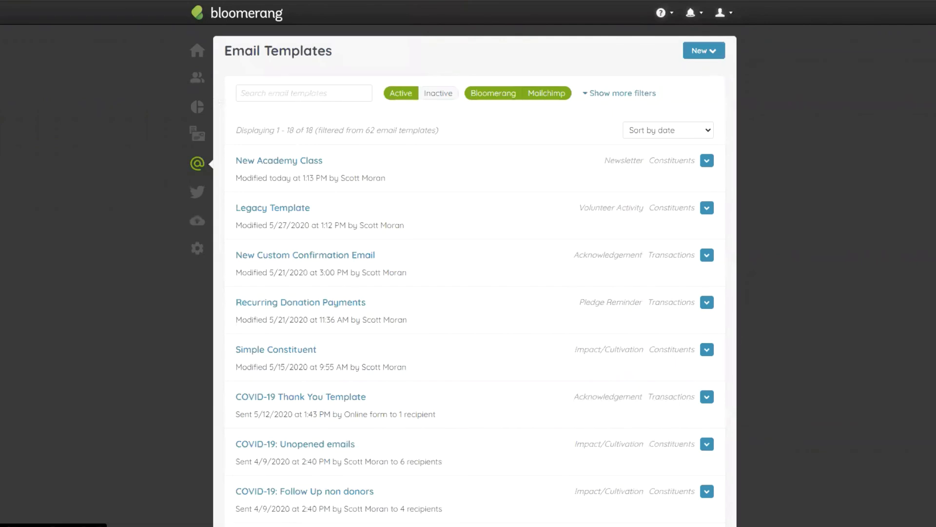
{"action": "left_click", "coordinate": [704, 50]}
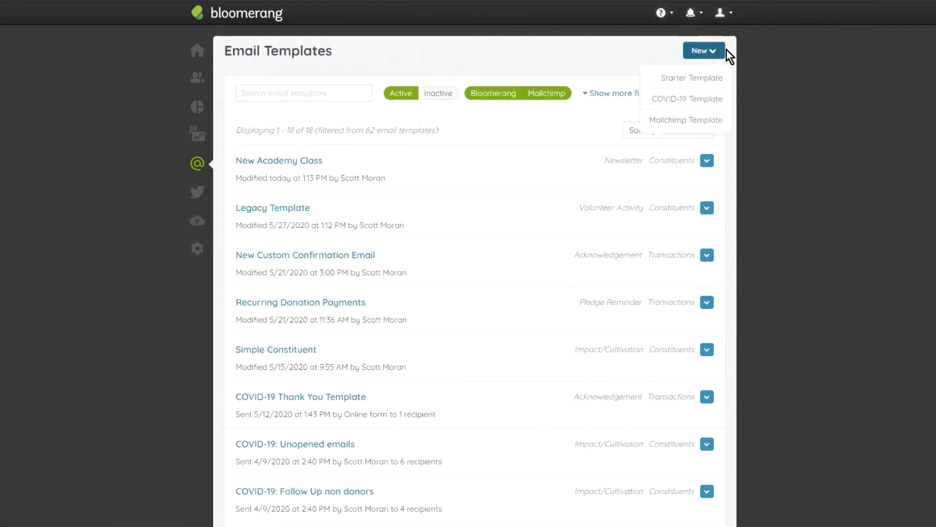
{"action": "left_click", "coordinate": [712, 101]}
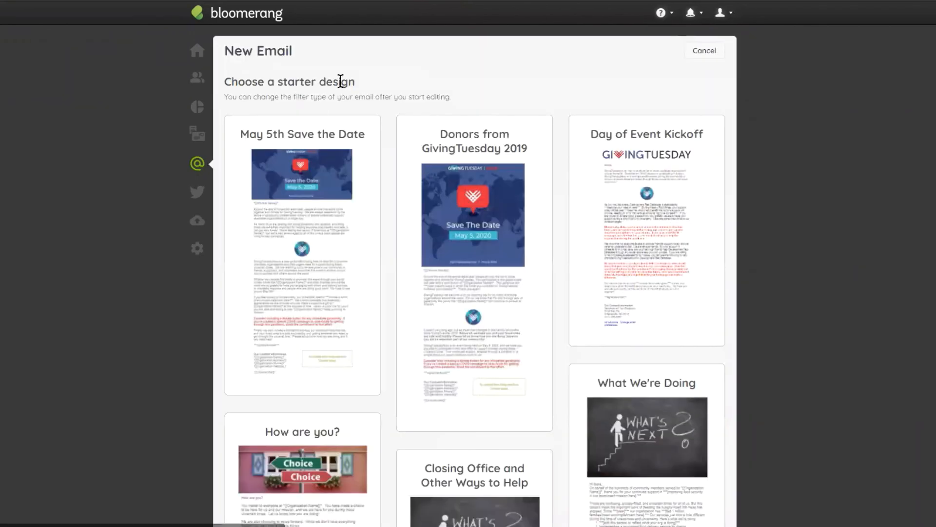
- Look through the whole gallery of COVID-19 designs available for the new email
{"action": "scroll", "coordinate": [234, 408], "scroll_direction": "down", "scroll_amount": 5}
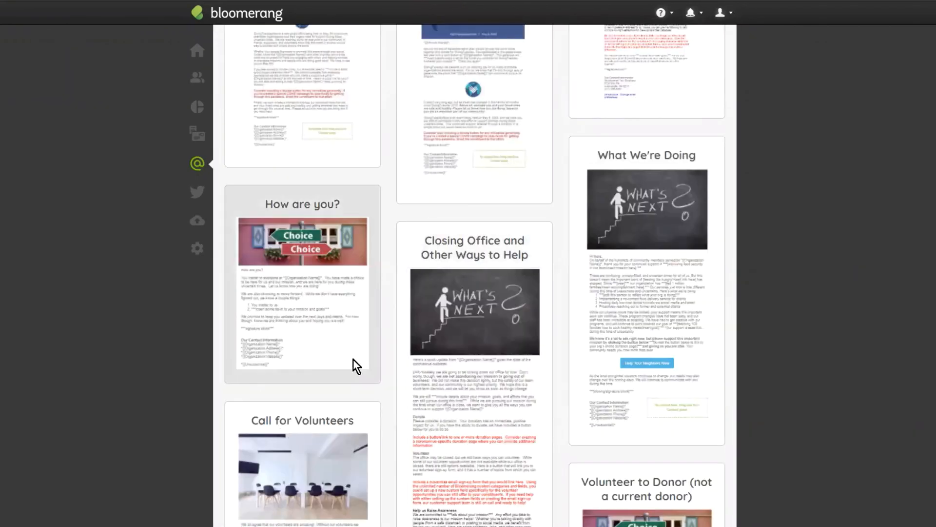
{"action": "scroll", "coordinate": [548, 152], "scroll_direction": "down", "scroll_amount": 2}
{"action": "scroll", "coordinate": [548, 152], "scroll_direction": "down", "scroll_amount": 1}
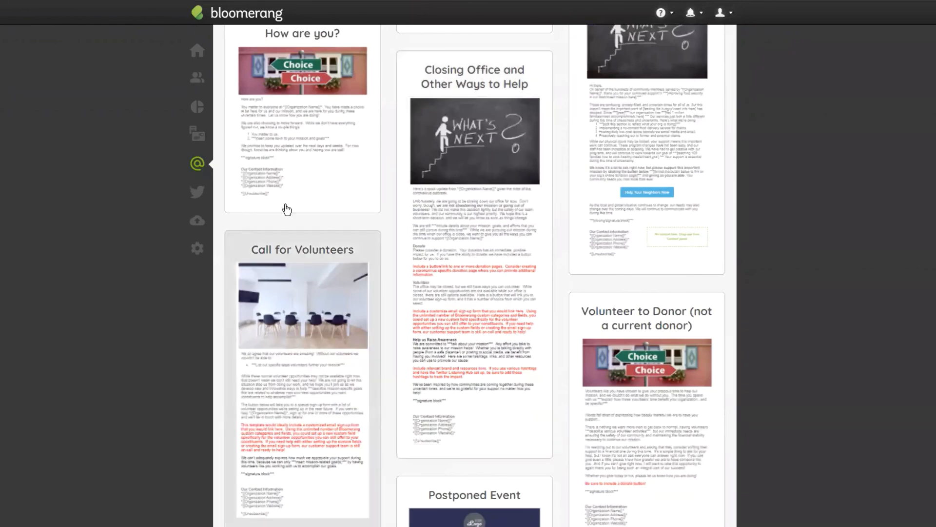
{"action": "scroll", "coordinate": [659, 200], "scroll_direction": "down", "scroll_amount": 5}
{"action": "scroll", "coordinate": [681, 130], "scroll_direction": "down", "scroll_amount": 4}
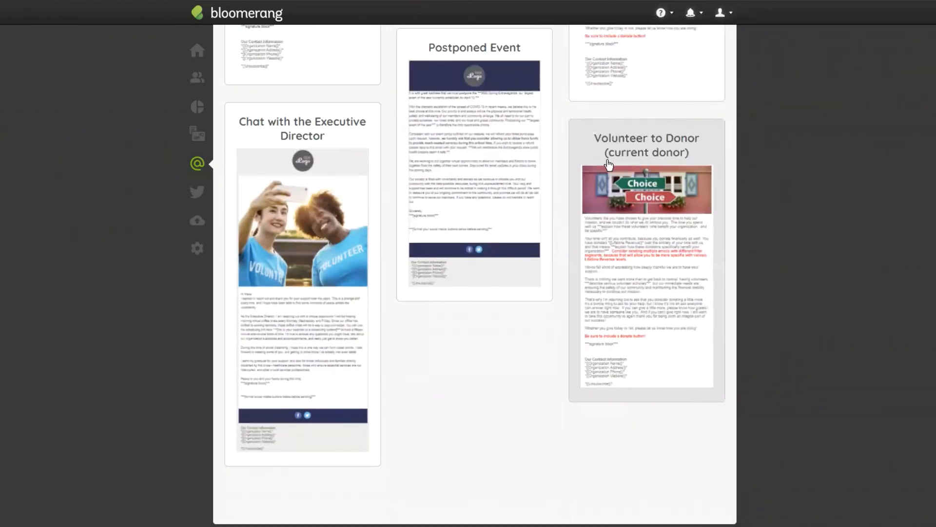
{"action": "scroll", "coordinate": [629, 229], "scroll_direction": "up", "scroll_amount": 8}
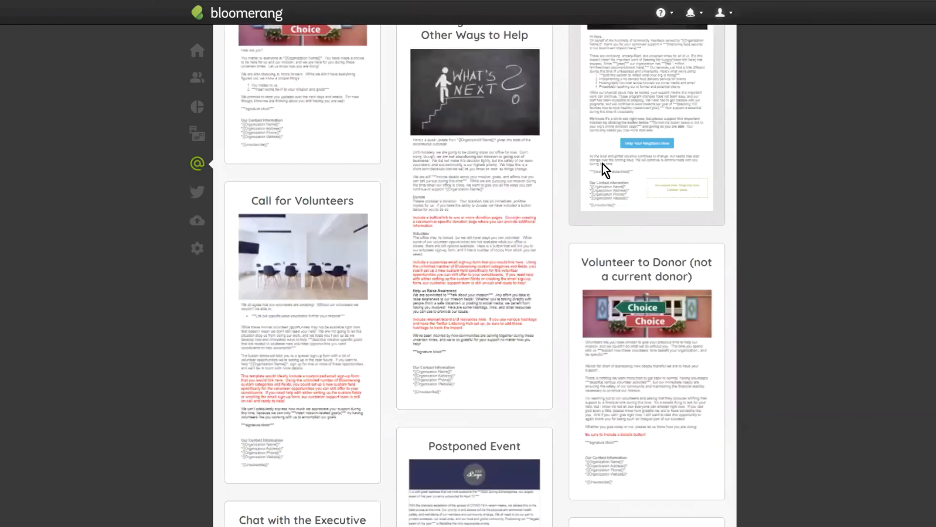
{"action": "scroll", "coordinate": [637, 388], "scroll_direction": "up", "scroll_amount": 4}
{"action": "scroll", "coordinate": [635, 388], "scroll_direction": "up", "scroll_amount": 6}
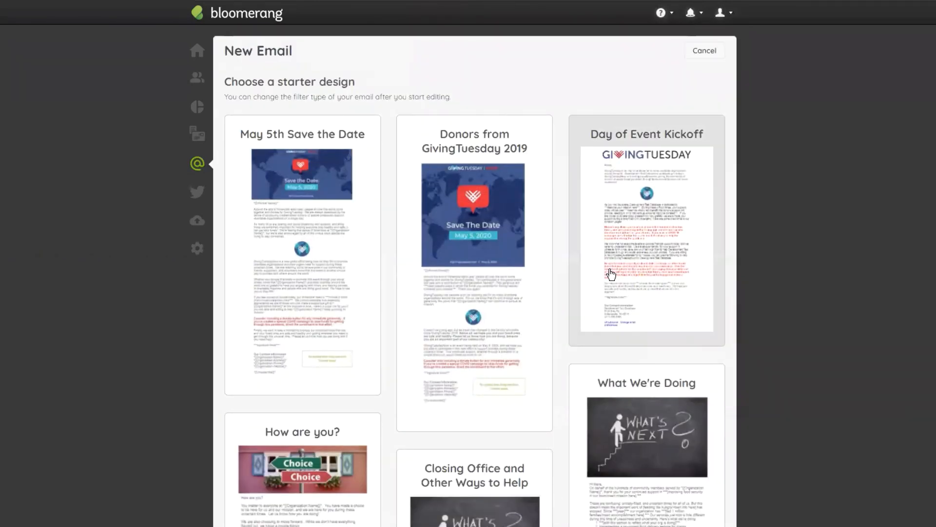
{"action": "scroll", "coordinate": [566, 417], "scroll_direction": "down", "scroll_amount": 13}
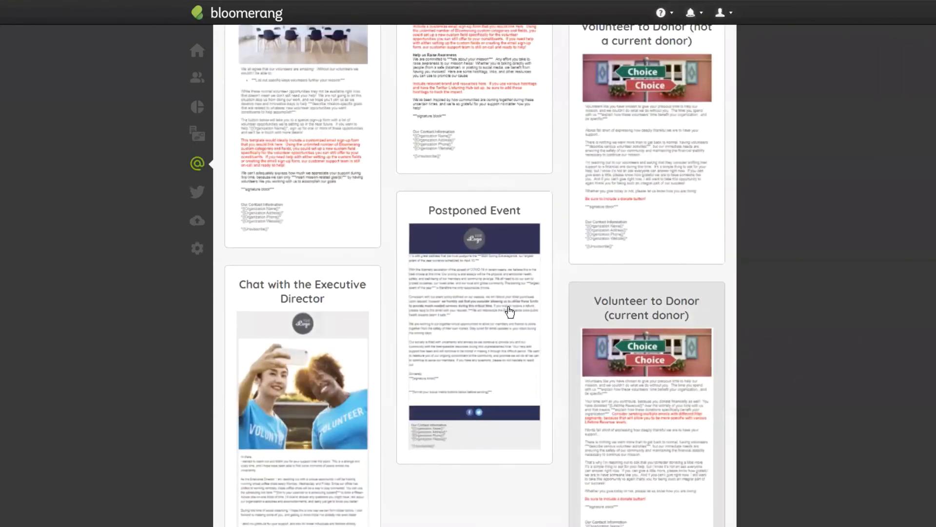
{"action": "scroll", "coordinate": [527, 330], "scroll_direction": "up", "scroll_amount": 4}
{"action": "scroll", "coordinate": [468, 330], "scroll_direction": "down", "scroll_amount": 8}
{"action": "scroll", "coordinate": [744, 473], "scroll_direction": "up", "scroll_amount": 9}
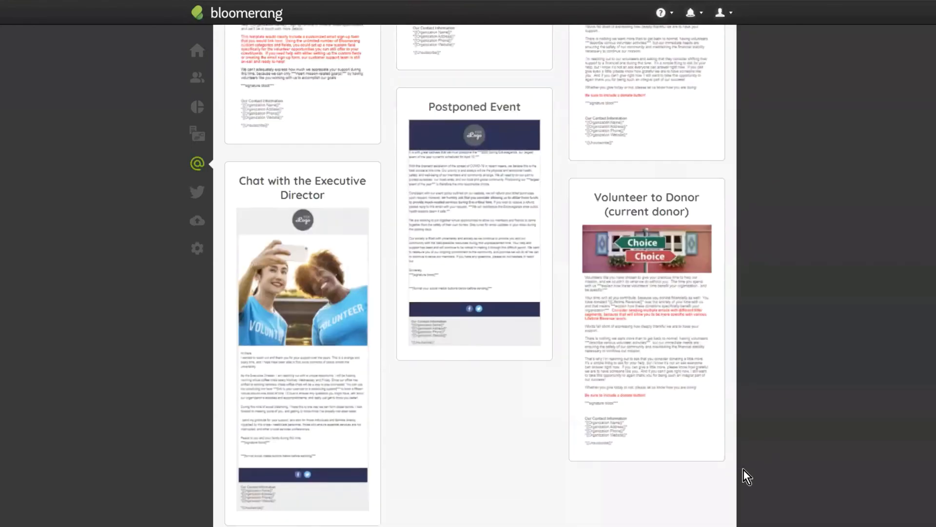
{"action": "scroll", "coordinate": [716, 449], "scroll_direction": "up", "scroll_amount": 8}
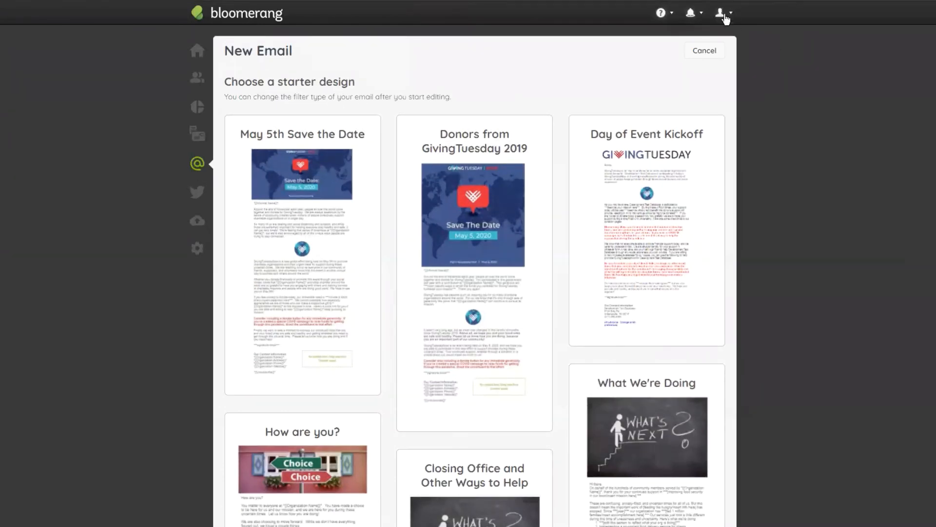
- Cancel the COVID-19 design selection and create a new email from a Starter Template instead
{"action": "left_click", "coordinate": [704, 50]}
{"action": "left_click", "coordinate": [704, 53]}
{"action": "left_click", "coordinate": [699, 80]}
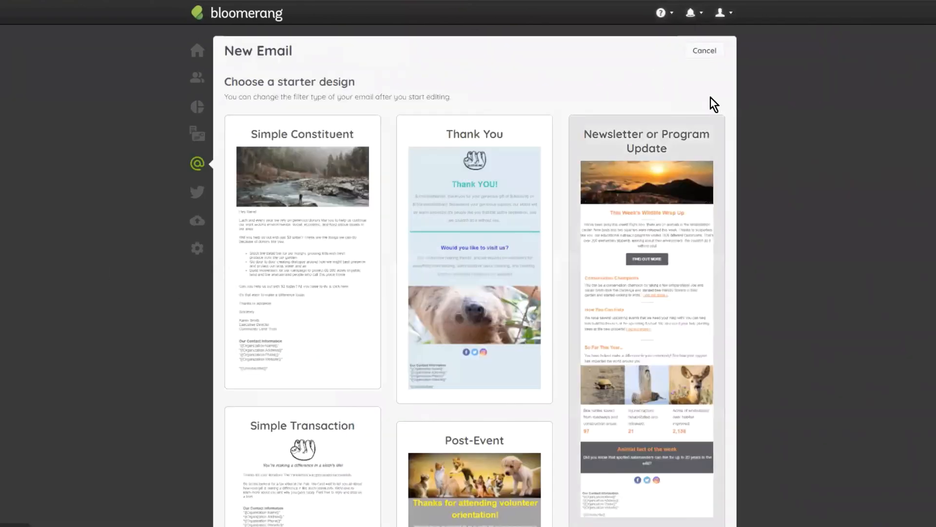
- Review the starter designs and choose Simple Constituent for the new email
{"action": "scroll", "coordinate": [790, 307], "scroll_direction": "down", "scroll_amount": 10}
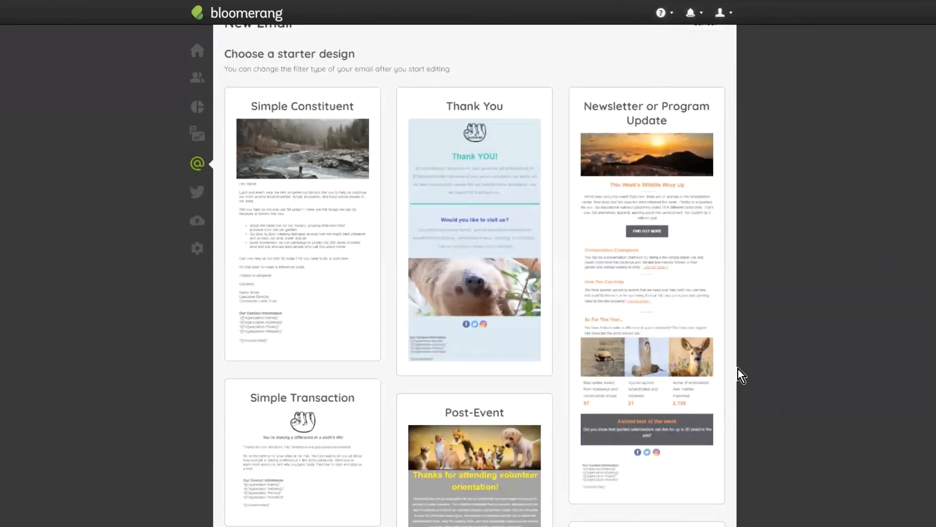
{"action": "scroll", "coordinate": [461, 338], "scroll_direction": "up", "scroll_amount": 10}
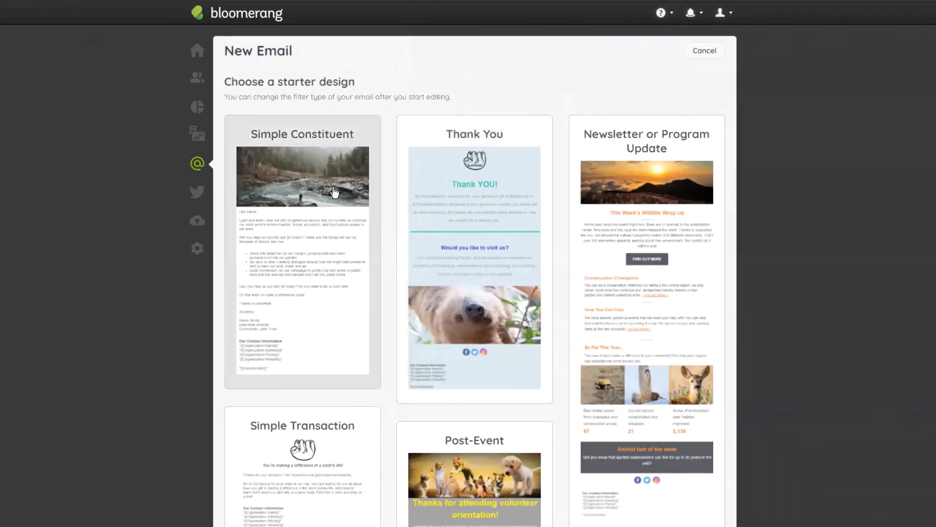
{"action": "scroll", "coordinate": [393, 162], "scroll_direction": "down", "scroll_amount": 5}
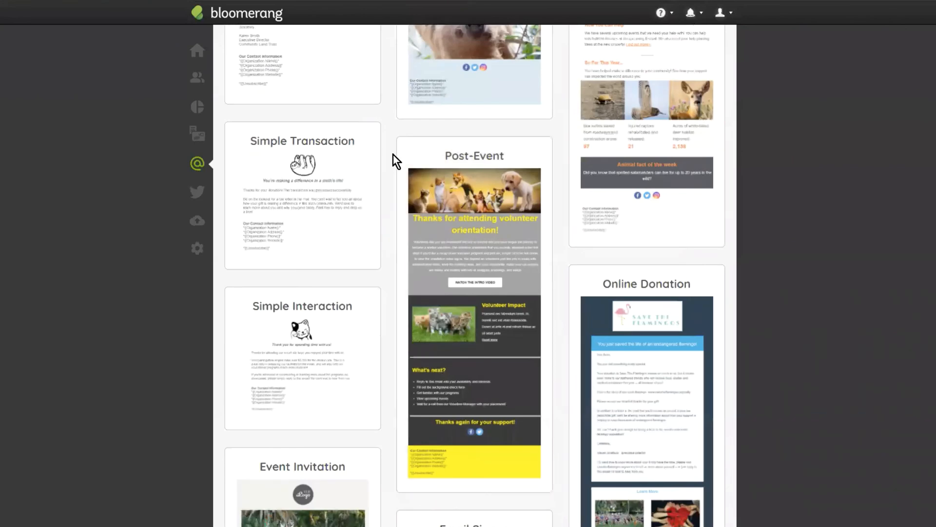
{"action": "scroll", "coordinate": [395, 165], "scroll_direction": "down", "scroll_amount": 6}
{"action": "scroll", "coordinate": [397, 363], "scroll_direction": "up", "scroll_amount": 12}
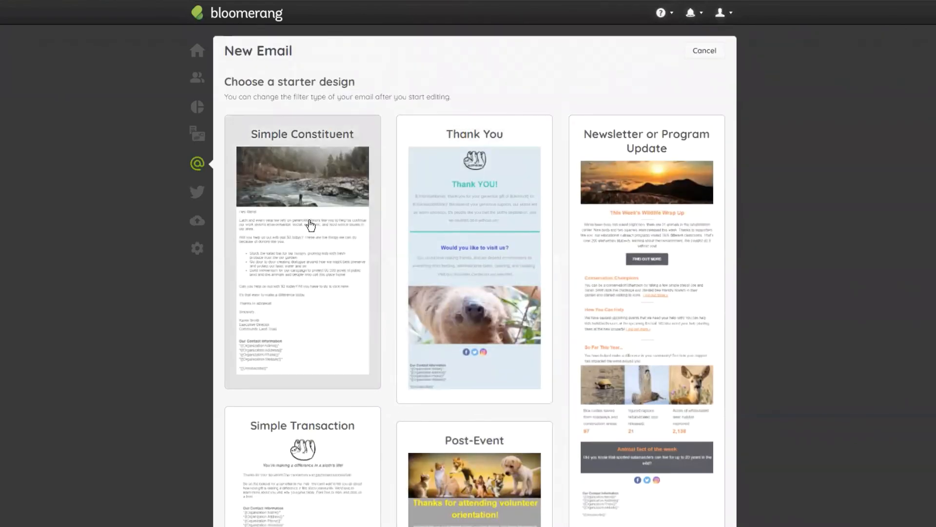
{"action": "left_click", "coordinate": [309, 197]}
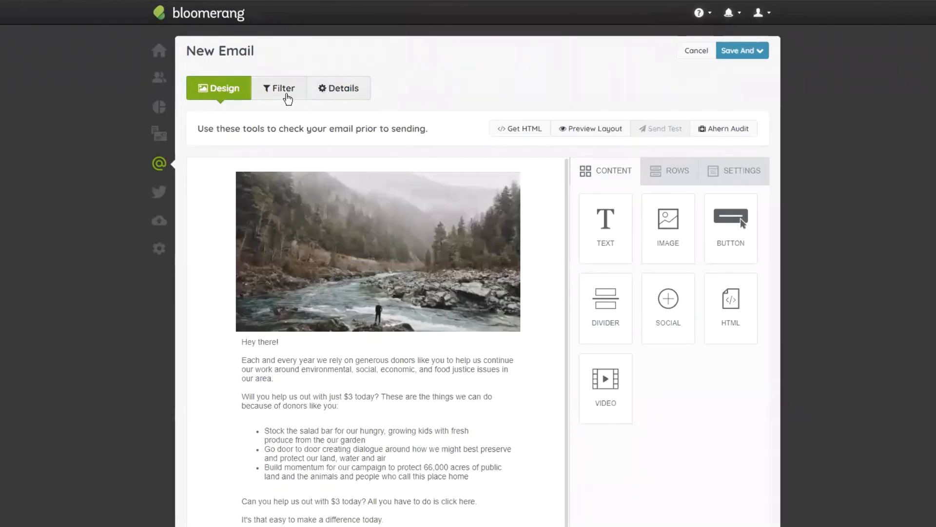
- Open the new email's details and name it "Sept. Academy Class"
{"action": "left_click", "coordinate": [339, 93]}
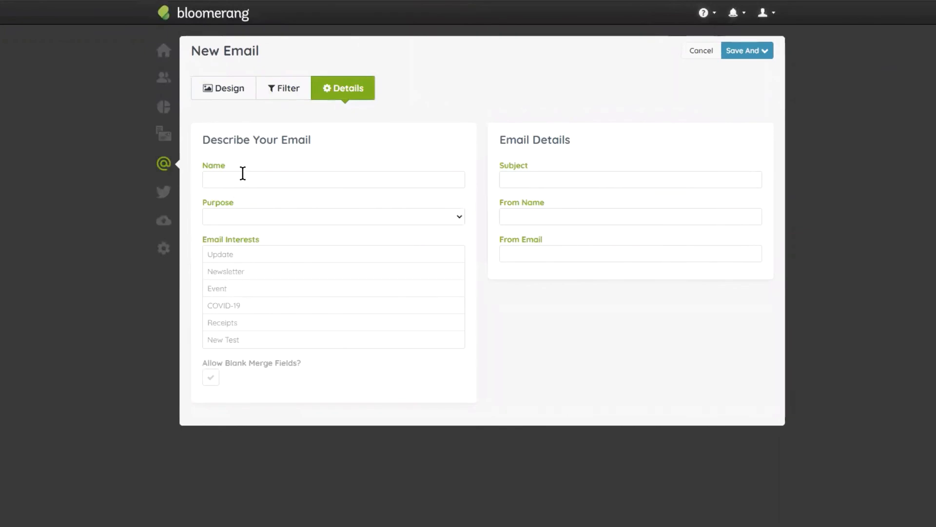
{"action": "left_click", "coordinate": [290, 177]}
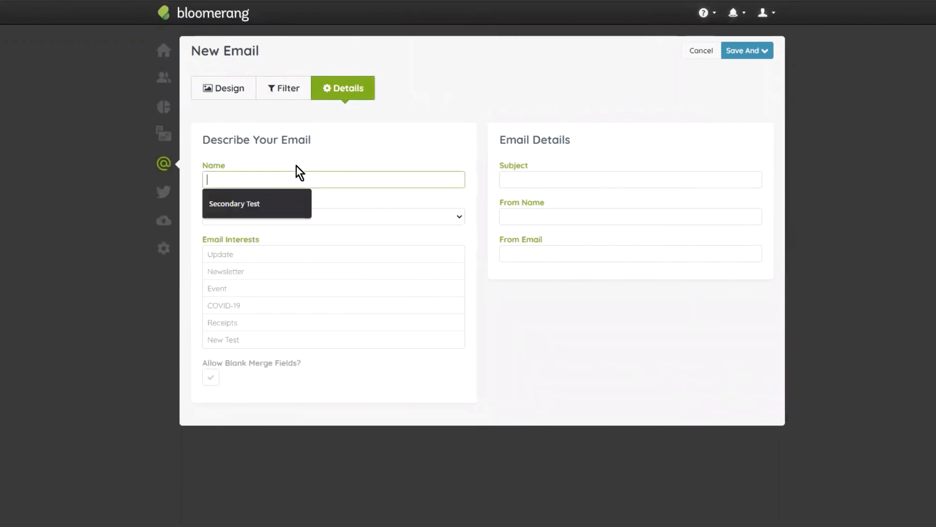
{"action": "type", "text": "Sept"}
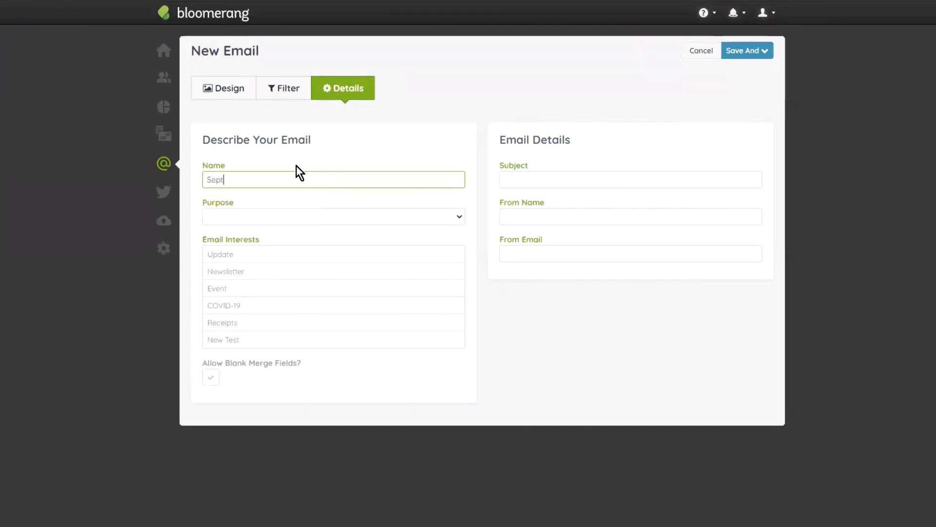
{"action": "type", "text": ". Ac"}
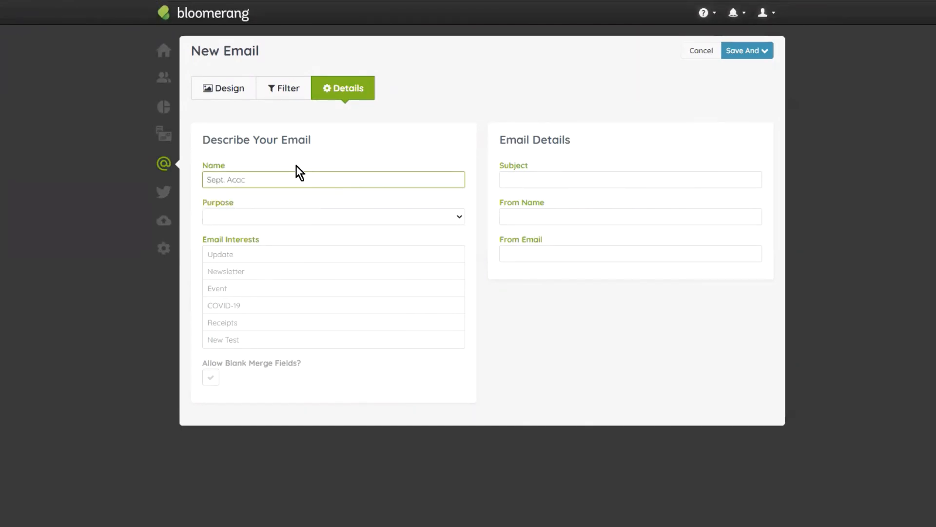
{"action": "type", "text": "ademy Class"}
{"action": "key", "text": "Tab"}
- Set the email's purpose to Newsletter and select the Newsletter and Update email interests
{"action": "left_click", "coordinate": [272, 213]}
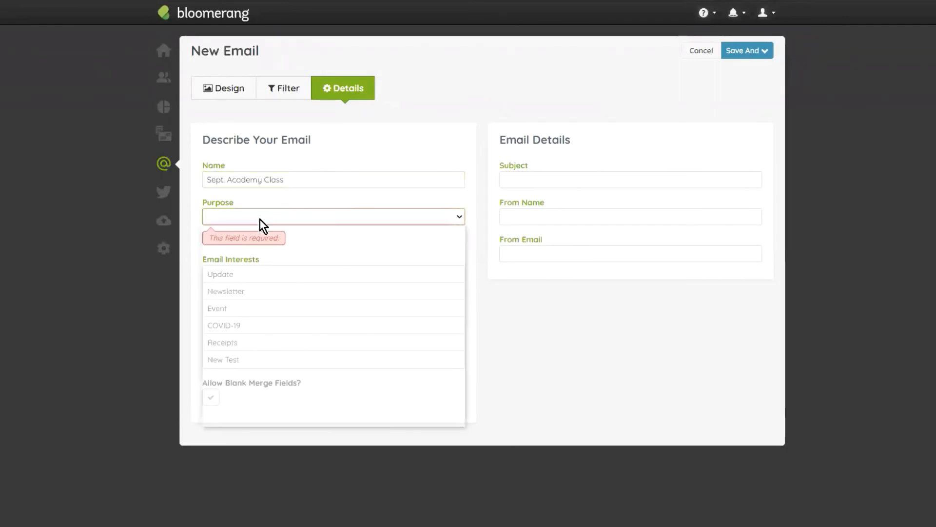
{"action": "left_click", "coordinate": [251, 286]}
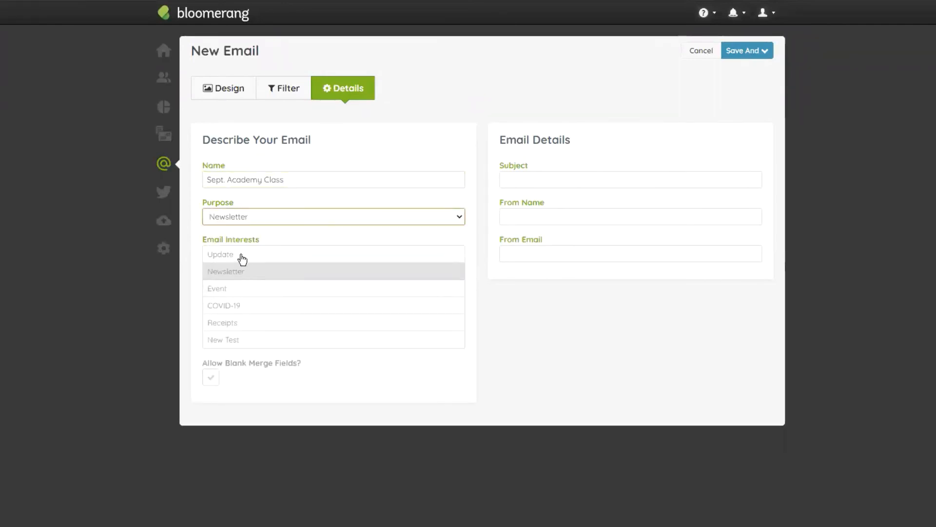
{"action": "left_click", "coordinate": [262, 272]}
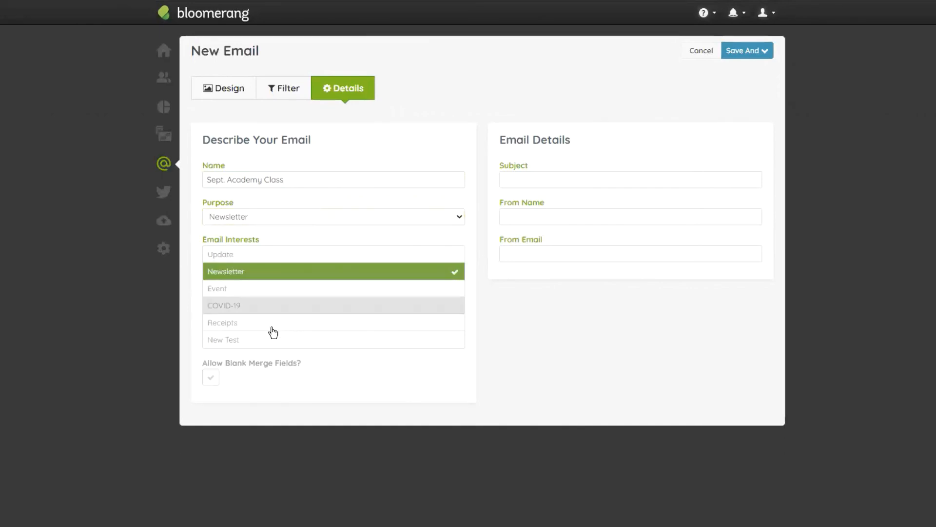
{"action": "left_click", "coordinate": [236, 253]}
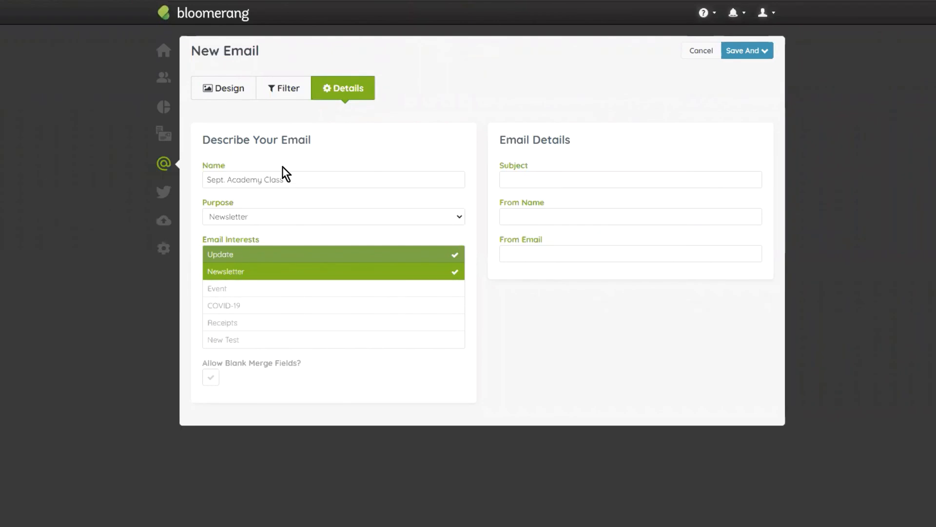
{"action": "left_click", "coordinate": [571, 175]}
{"action": "left_click", "coordinate": [645, 112]}
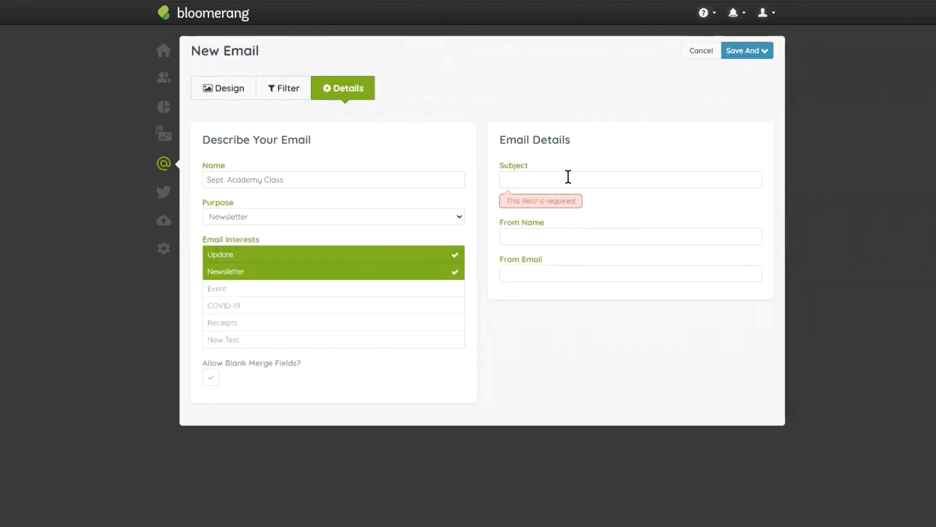
{"action": "left_click", "coordinate": [568, 177]}
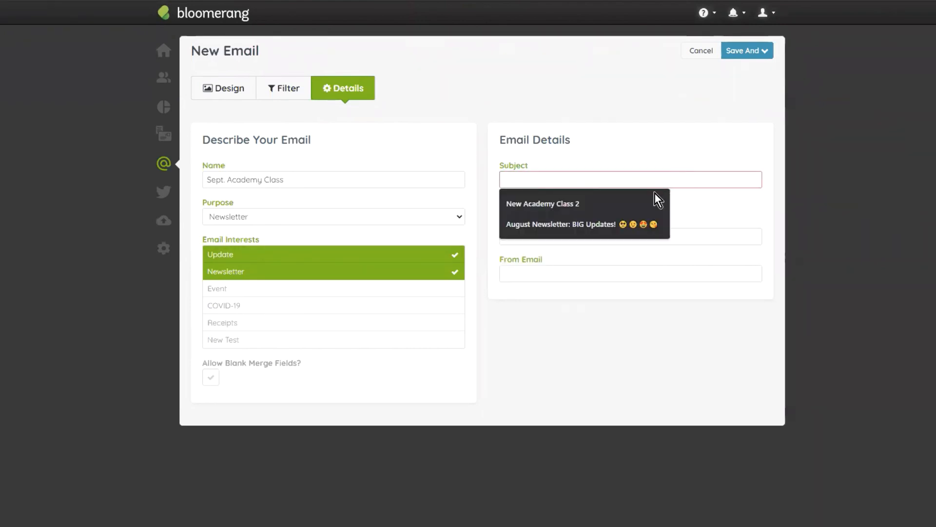
{"action": "left_click", "coordinate": [643, 154]}
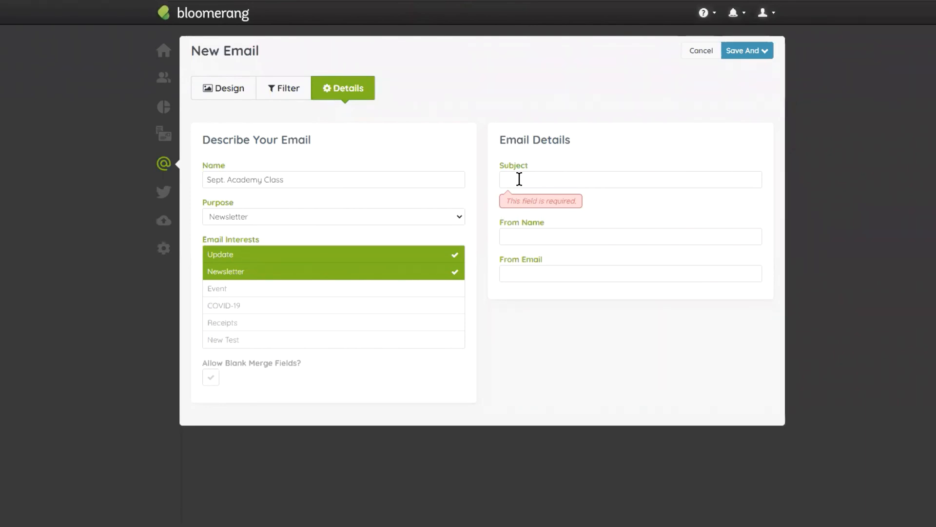
- Enter "Big Updates!" as the email's subject
{"action": "left_click", "coordinate": [519, 179]}
{"action": "type", "text": "Ni"}
{"action": "key", "text": "BackSpace"}
{"action": "key", "text": "BackSpace"}
{"action": "type", "text": "Big Up"}
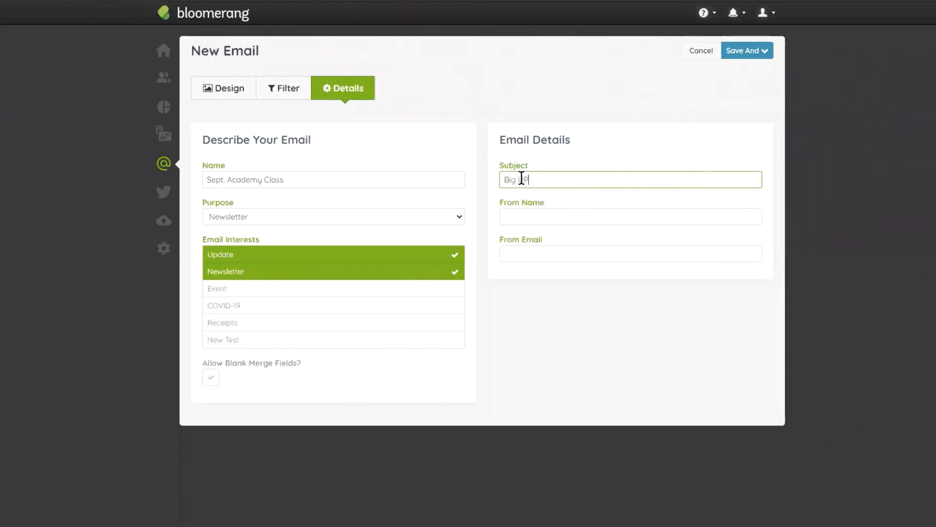
{"action": "type", "text": "dates!"}
{"action": "key", "text": "Tab"}
- Fill in the sender's full name and e-mail address as the From Name and From Email
{"action": "type", "text": "Scott Moran"}
{"action": "key", "text": "Tab"}
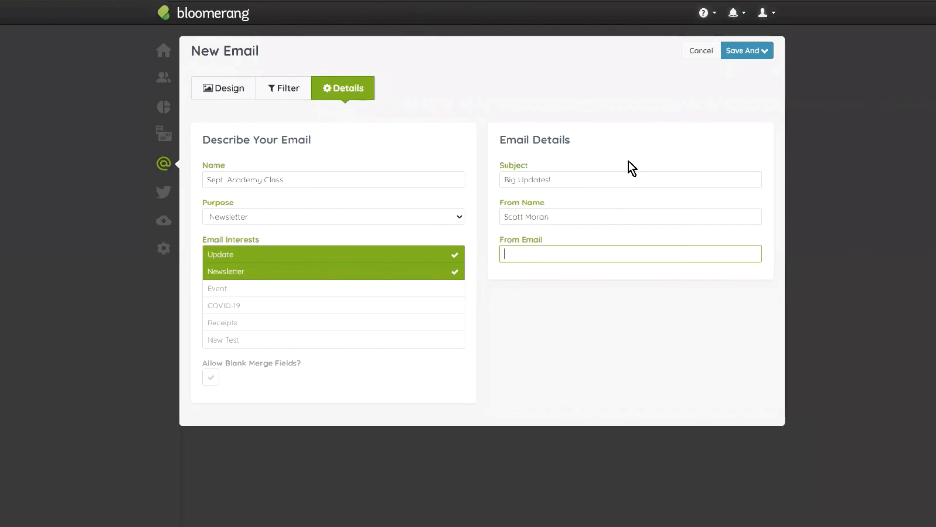
{"action": "key", "text": "ctrl+v"}
{"action": "left_click", "coordinate": [623, 300]}
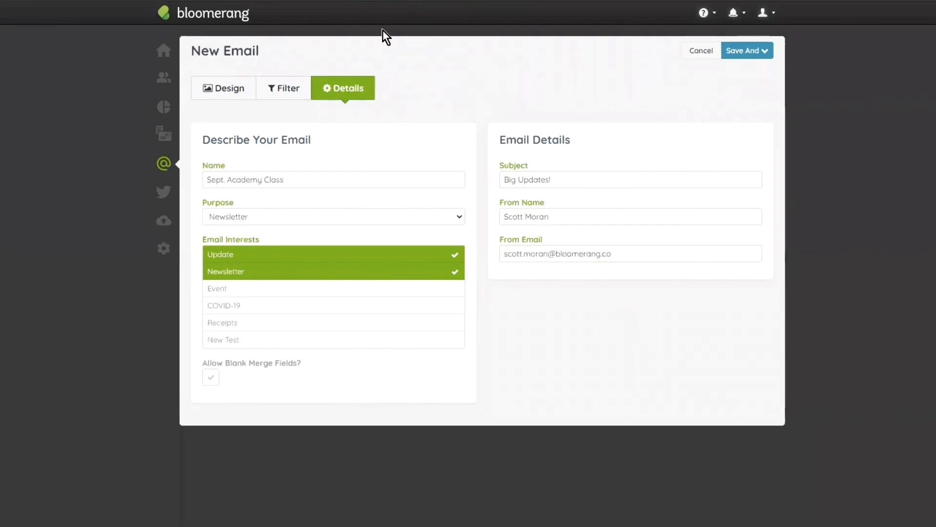
- Open the email's recipient filters and examine the constituent or household choice, the alternative filter types and the recipient list
{"action": "left_click", "coordinate": [271, 92]}
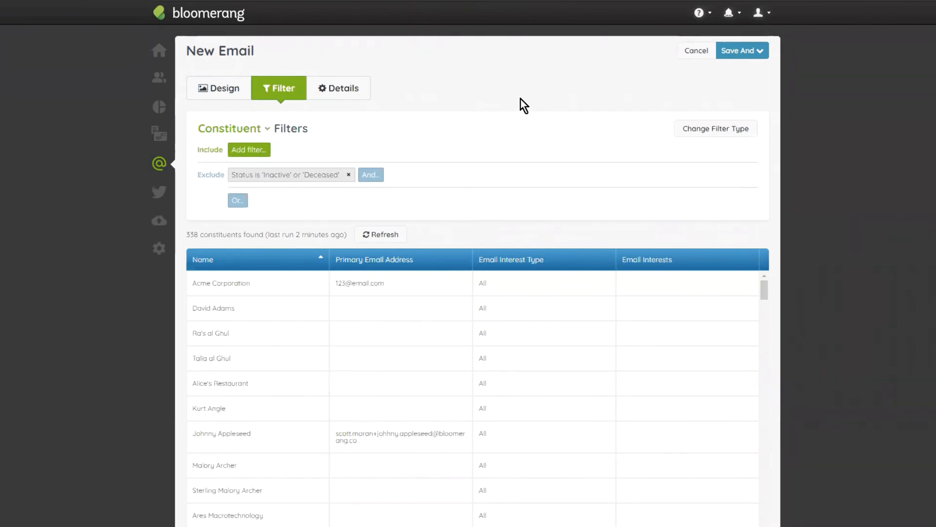
{"action": "left_click", "coordinate": [248, 130]}
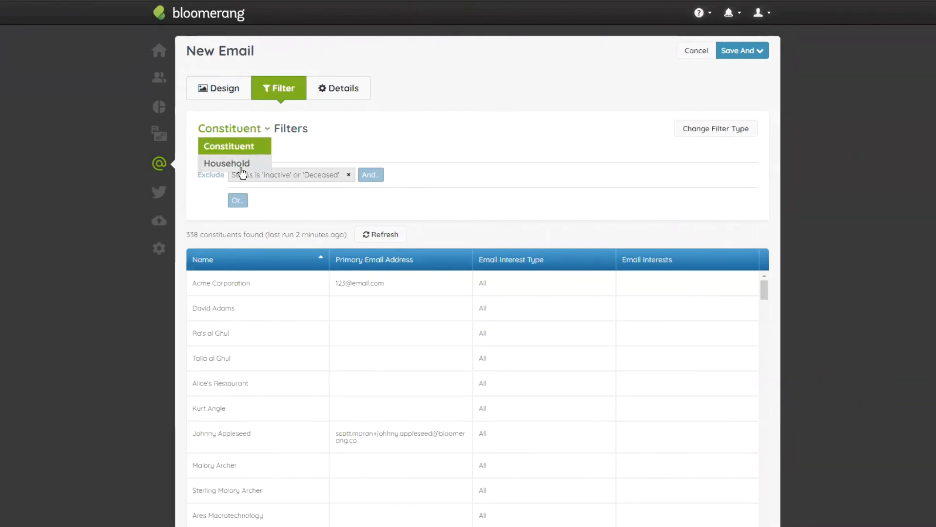
{"action": "left_click", "coordinate": [539, 132]}
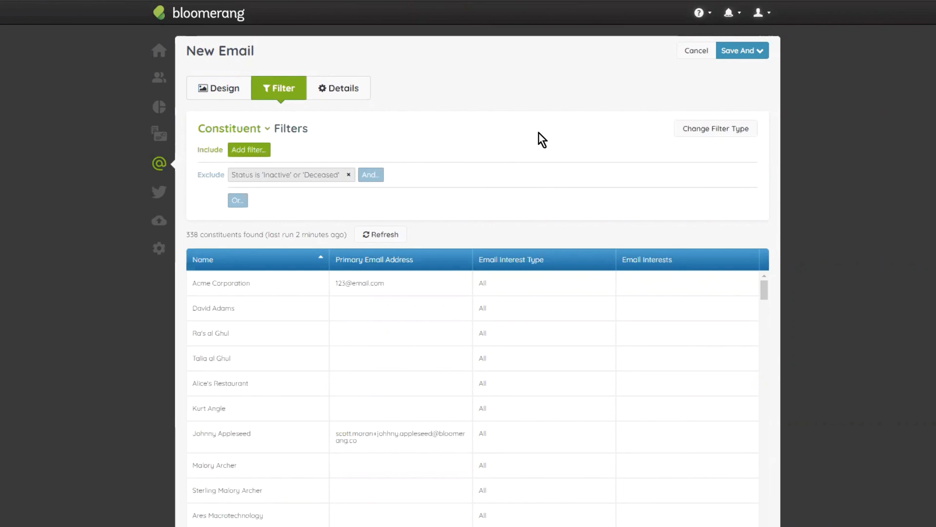
{"action": "left_click", "coordinate": [701, 130]}
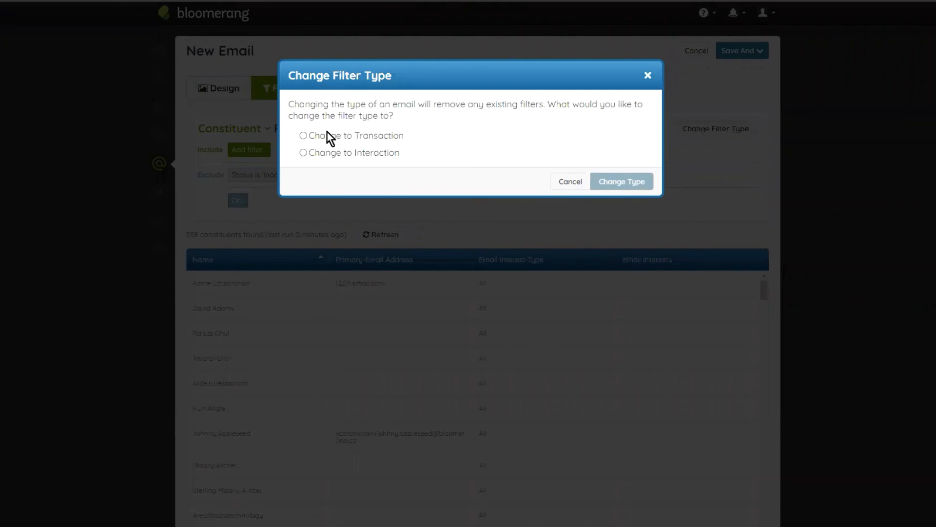
{"action": "left_click", "coordinate": [313, 138]}
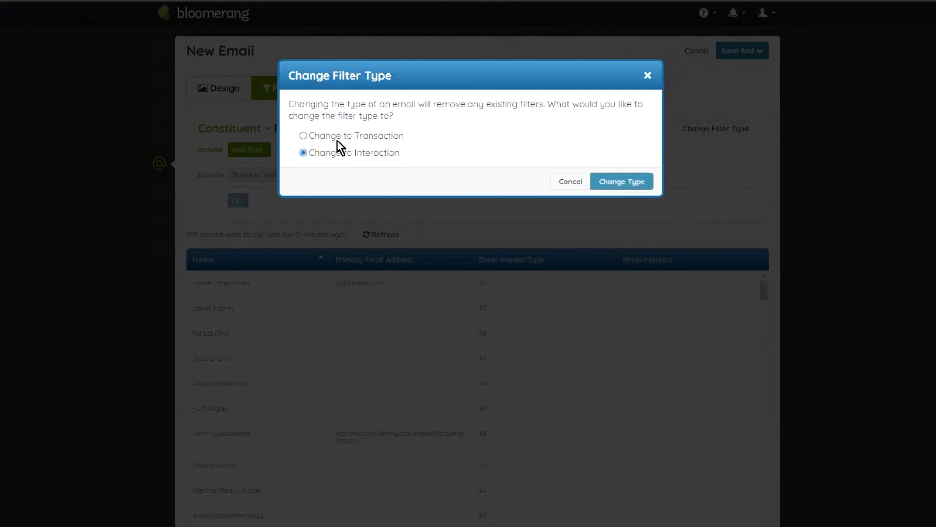
{"action": "left_click", "coordinate": [566, 182]}
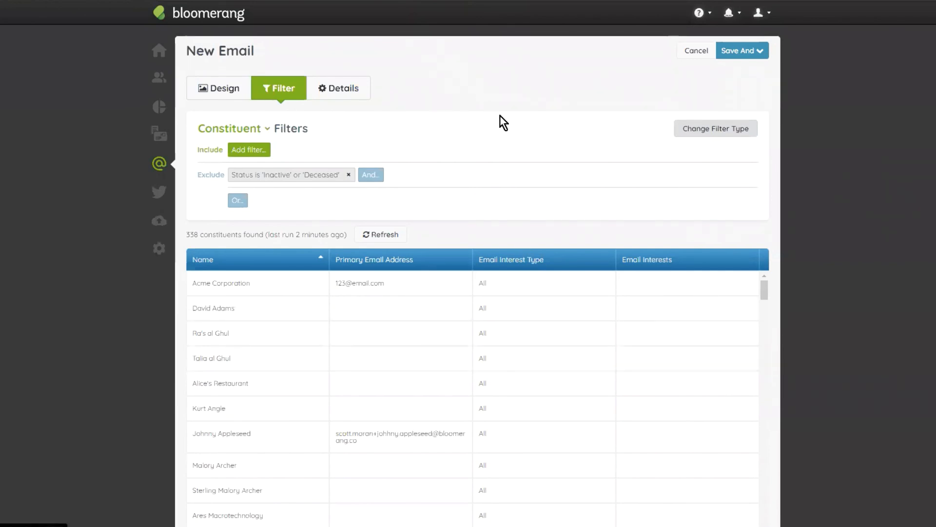
{"action": "scroll", "coordinate": [523, 423], "scroll_direction": "down", "scroll_amount": 2}
{"action": "scroll", "coordinate": [414, 280], "scroll_direction": "down", "scroll_amount": 3}
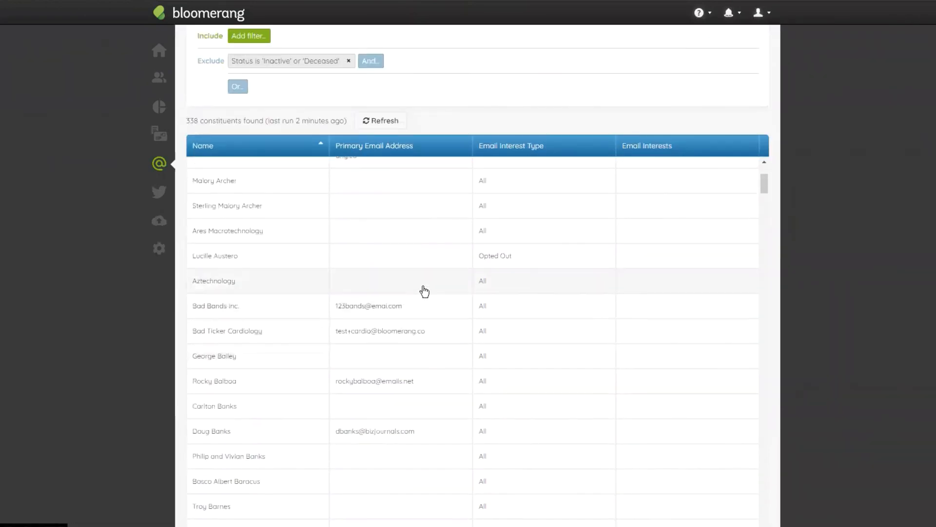
{"action": "scroll", "coordinate": [481, 283], "scroll_direction": "up", "scroll_amount": 3}
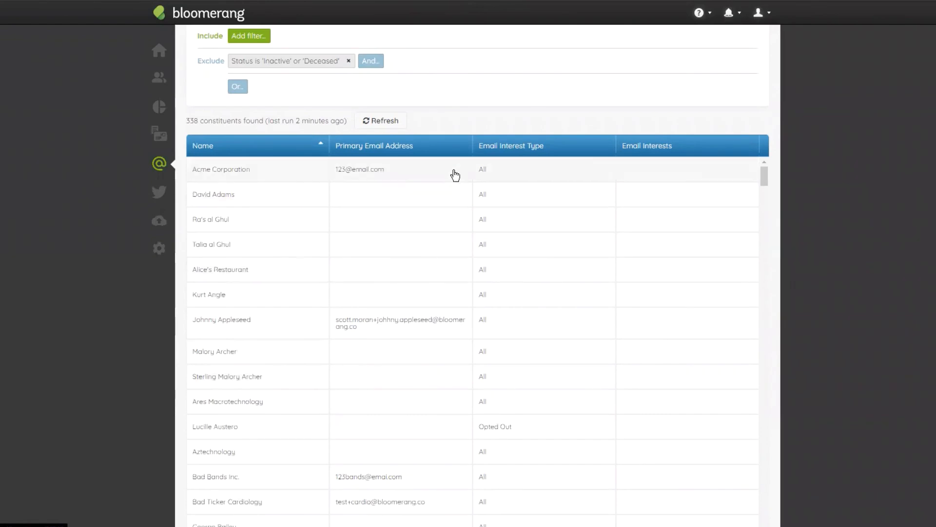
{"action": "scroll", "coordinate": [455, 183], "scroll_direction": "up", "scroll_amount": 2}
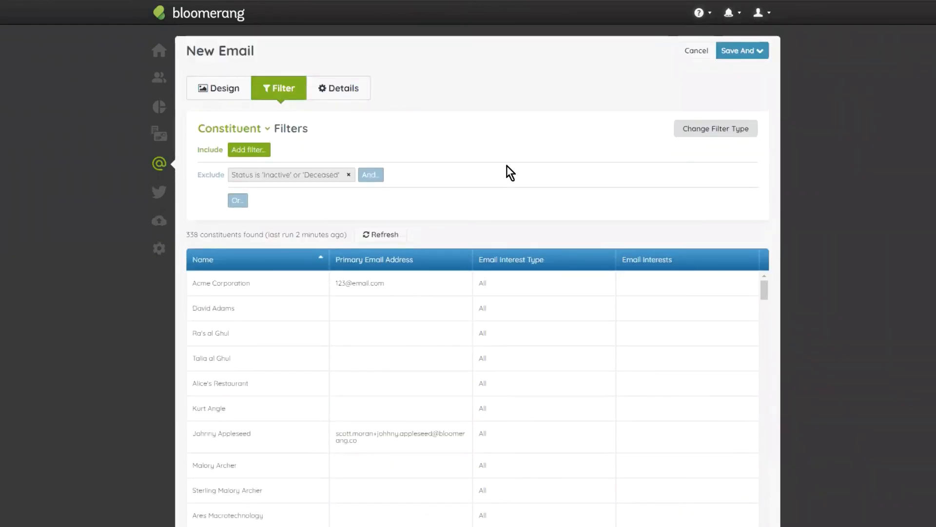
- Add an include filter for constituents that have any specific transactions
{"action": "left_click", "coordinate": [250, 151]}
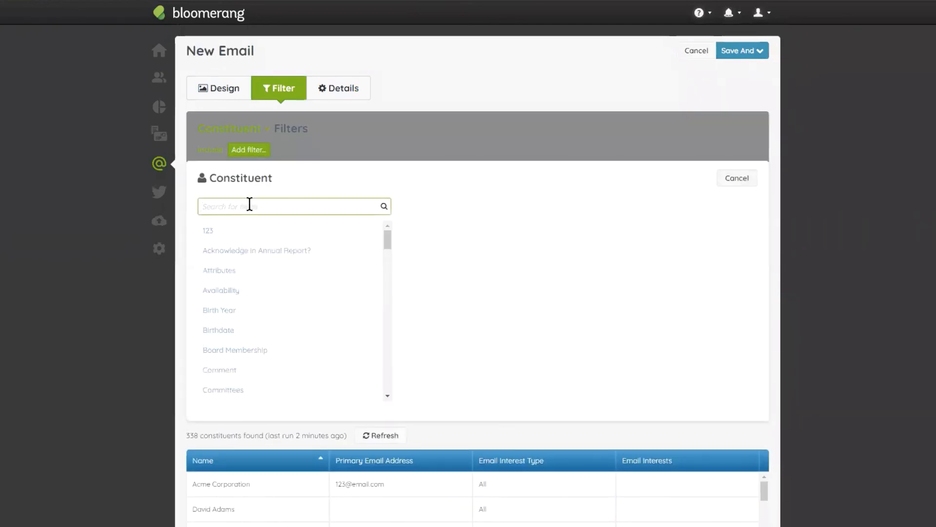
{"action": "type", "text": "ha"}
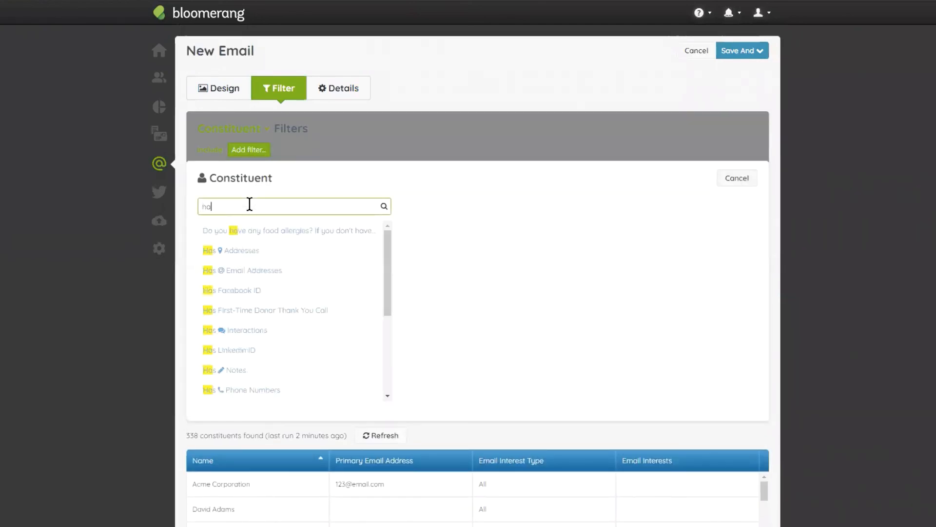
{"action": "type", "text": "s tr"}
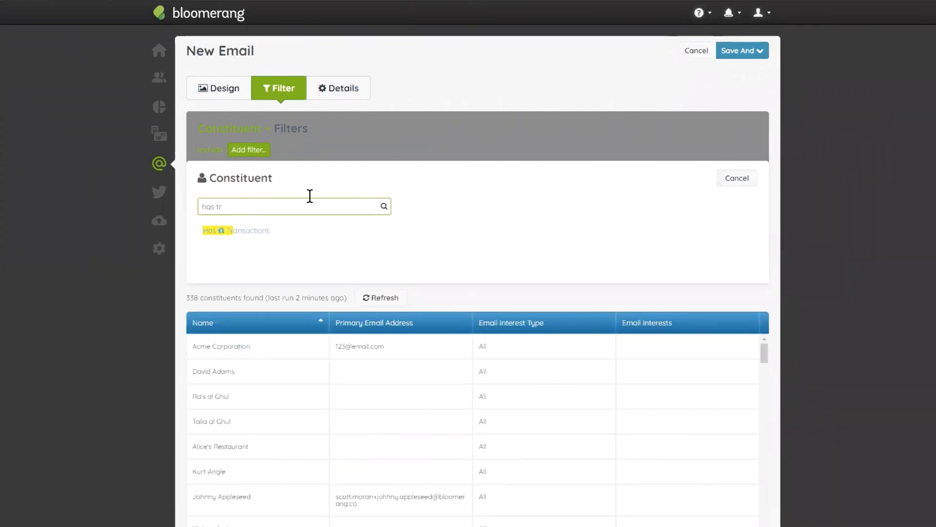
{"action": "left_click", "coordinate": [229, 229]}
{"action": "left_click", "coordinate": [279, 206]}
{"action": "left_click", "coordinate": [268, 249]}
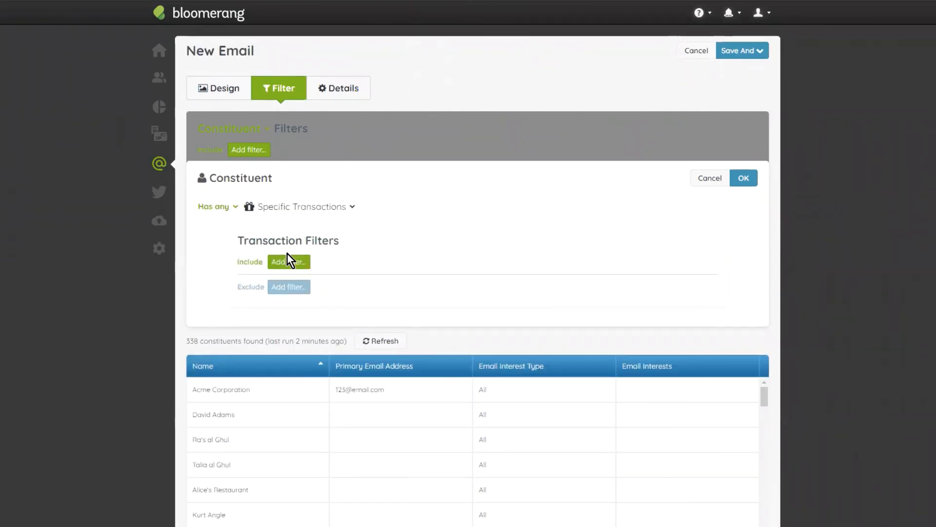
- Restrict the specific transactions to dates between 1/1/2019 and an open end date, and apply the filter
{"action": "left_click", "coordinate": [293, 266]}
{"action": "type", "text": "date"}
{"action": "left_click", "coordinate": [226, 271]}
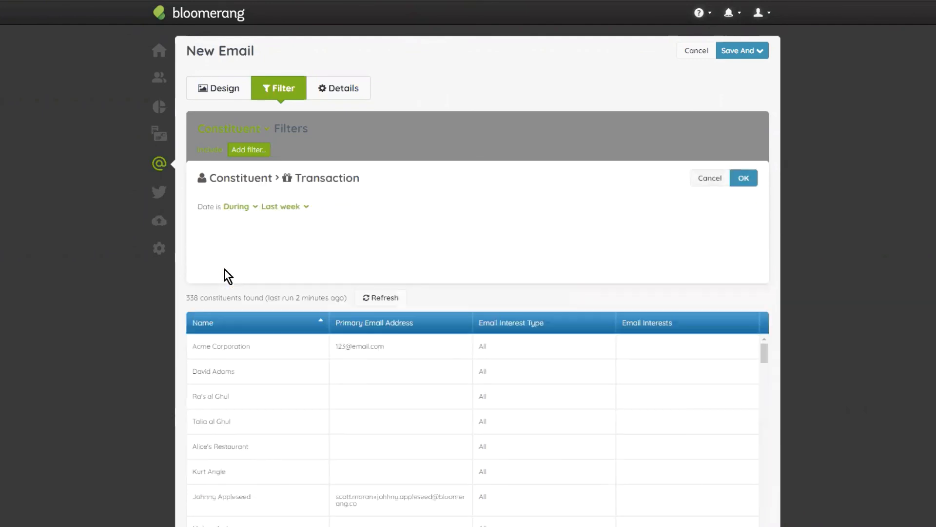
{"action": "left_click", "coordinate": [250, 208]}
{"action": "left_click", "coordinate": [239, 222]}
{"action": "left_click", "coordinate": [276, 207]}
{"action": "type", "text": "1/1/2019"}
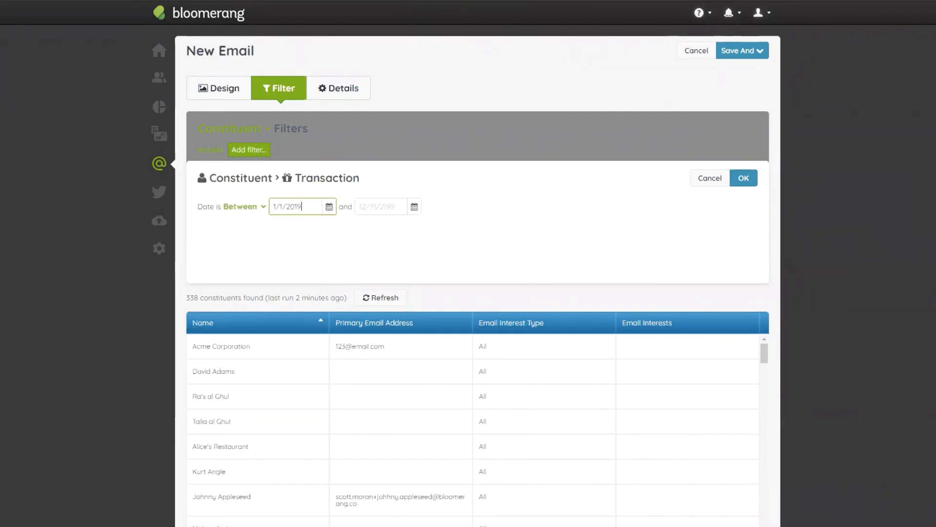
{"action": "left_click", "coordinate": [404, 206]}
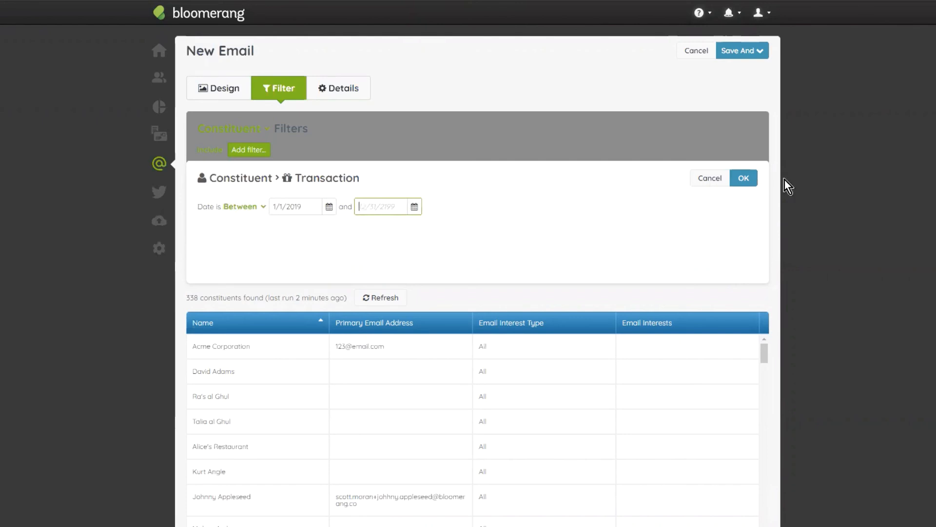
{"action": "left_click", "coordinate": [751, 179]}
{"action": "left_click", "coordinate": [748, 179]}
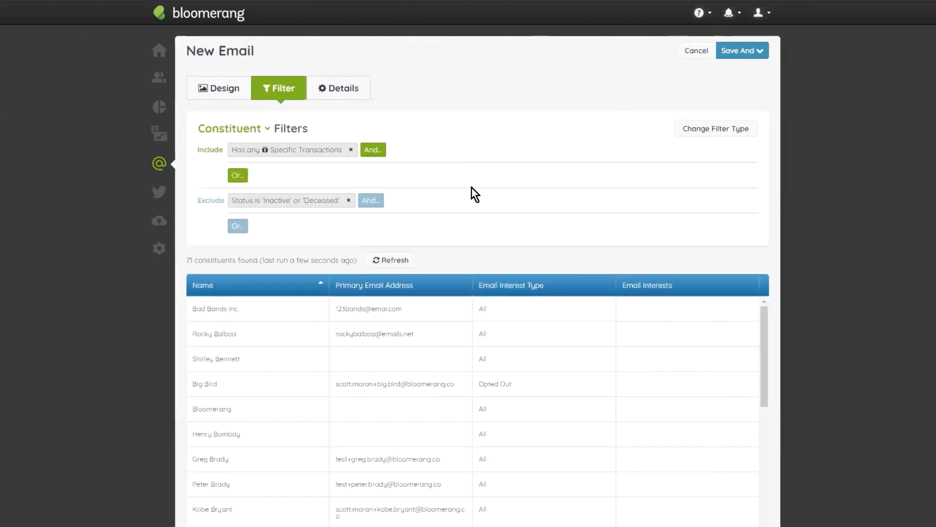
- Look over the filtered recipient list, and return to the email's design to review its full content
{"action": "scroll", "coordinate": [580, 96], "scroll_direction": "down", "scroll_amount": 5}
{"action": "scroll", "coordinate": [532, 195], "scroll_direction": "up", "scroll_amount": 5}
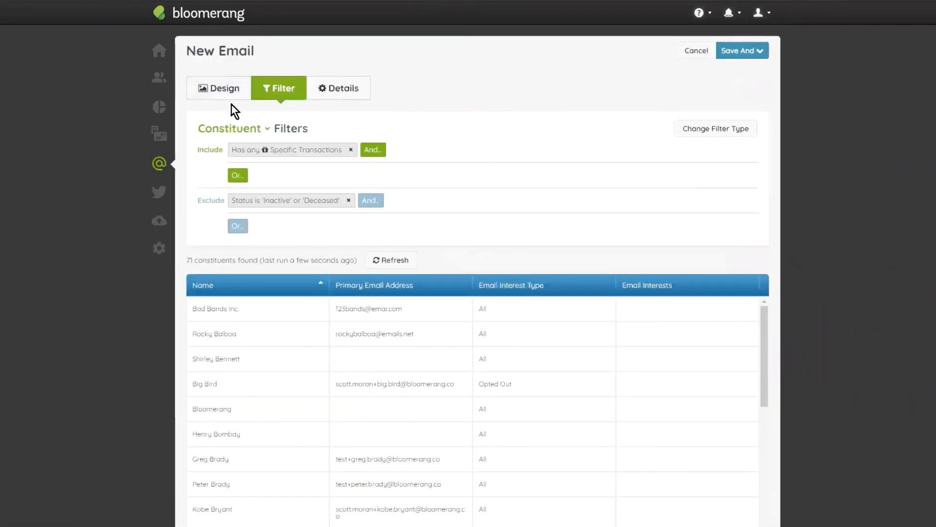
{"action": "left_click", "coordinate": [218, 91]}
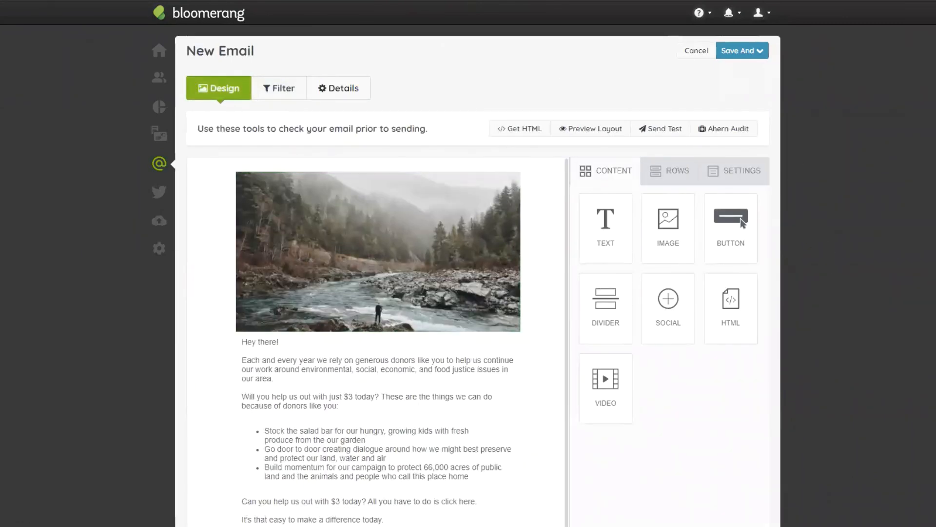
{"action": "scroll", "coordinate": [539, 195], "scroll_direction": "down", "scroll_amount": 1}
{"action": "scroll", "coordinate": [512, 322], "scroll_direction": "down", "scroll_amount": 2}
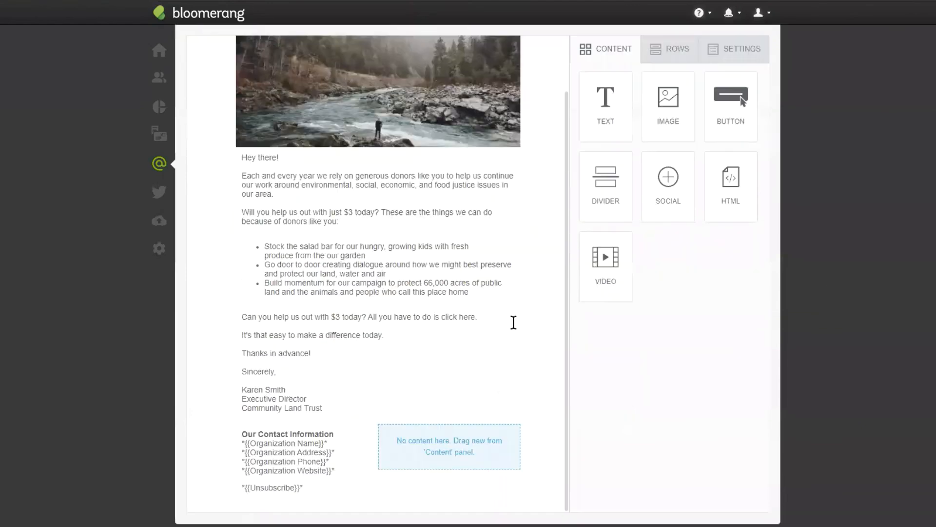
{"action": "scroll", "coordinate": [510, 324], "scroll_direction": "up", "scroll_amount": 3}
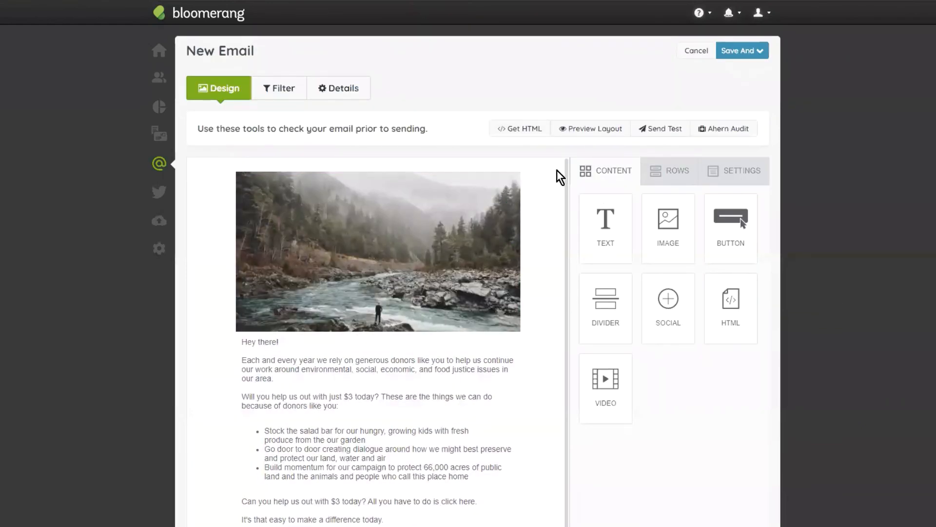
- Review the email's layout and delete the row containing the river photo and the donation letter text
{"action": "scroll", "coordinate": [224, 236], "scroll_direction": "down", "scroll_amount": 1}
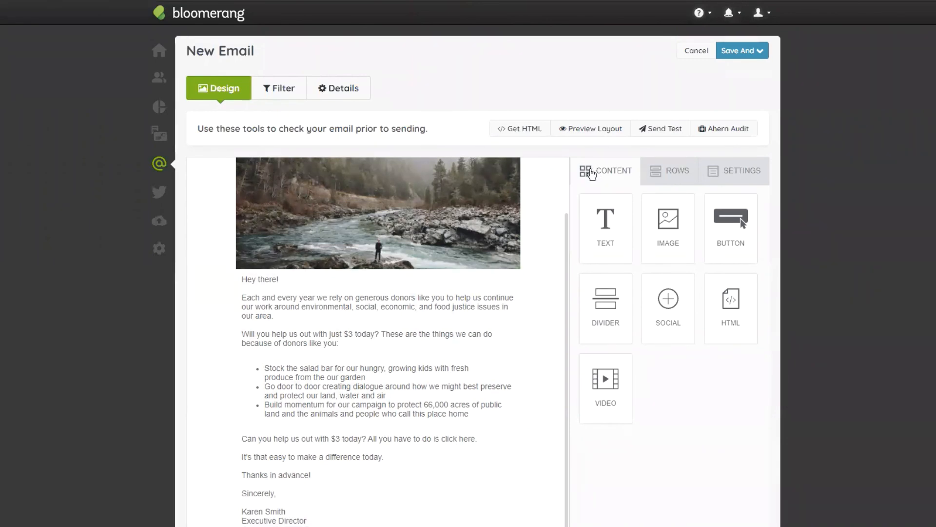
{"action": "scroll", "coordinate": [541, 295], "scroll_direction": "up", "scroll_amount": 2}
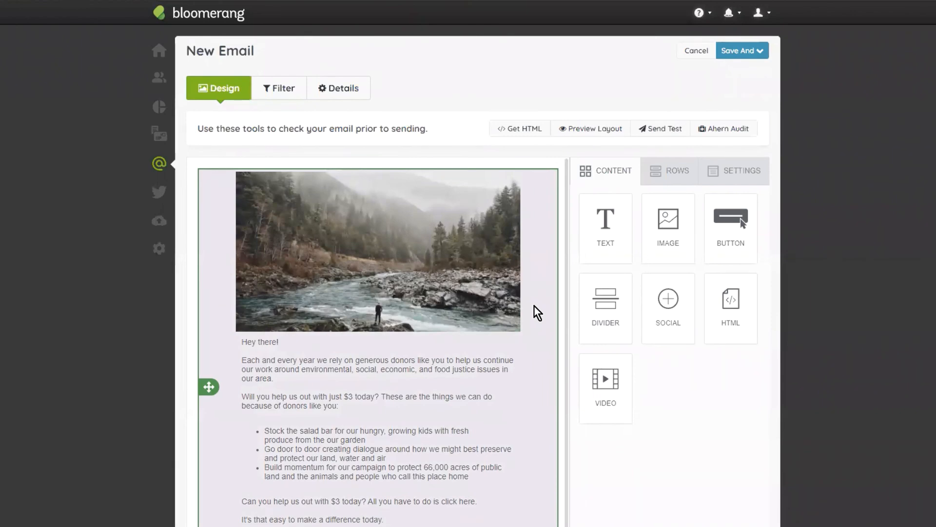
{"action": "scroll", "coordinate": [375, 272], "scroll_direction": "down", "scroll_amount": 5}
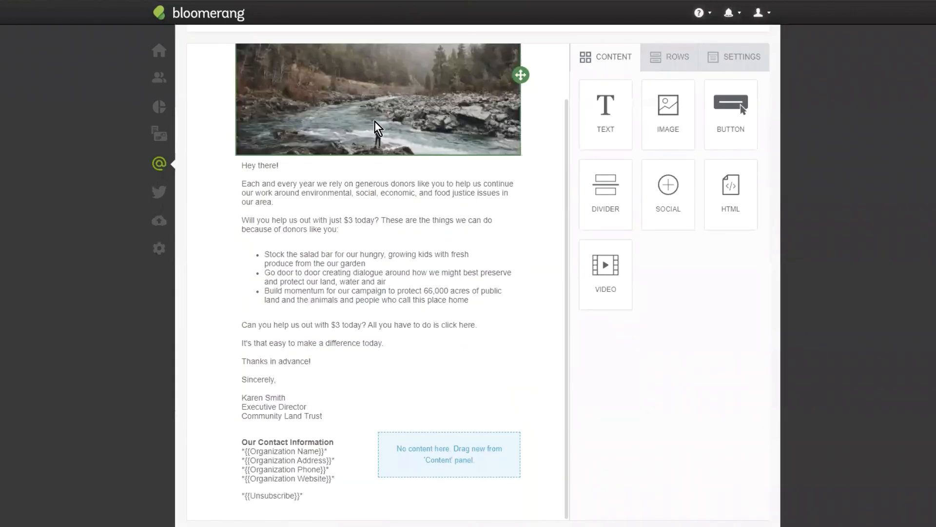
{"action": "scroll", "coordinate": [395, 144], "scroll_direction": "up", "scroll_amount": 2}
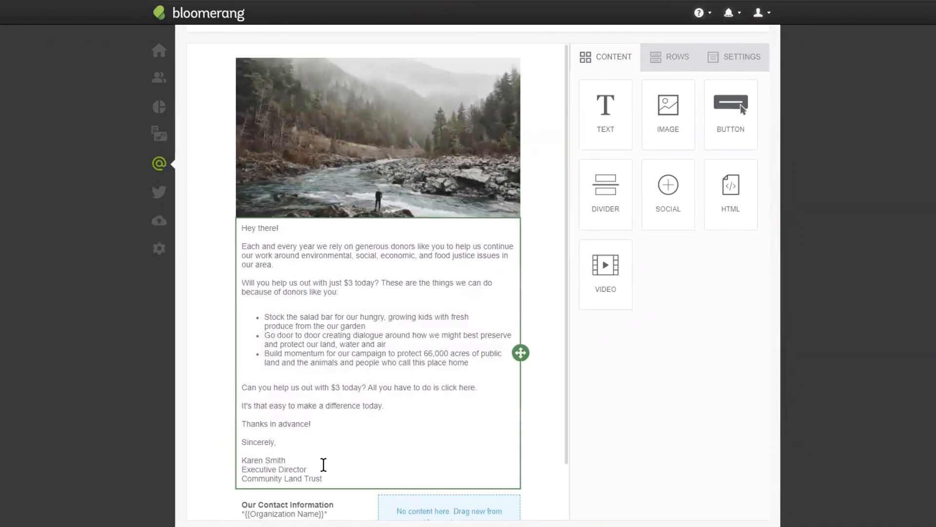
{"action": "scroll", "coordinate": [547, 488], "scroll_direction": "down", "scroll_amount": 2}
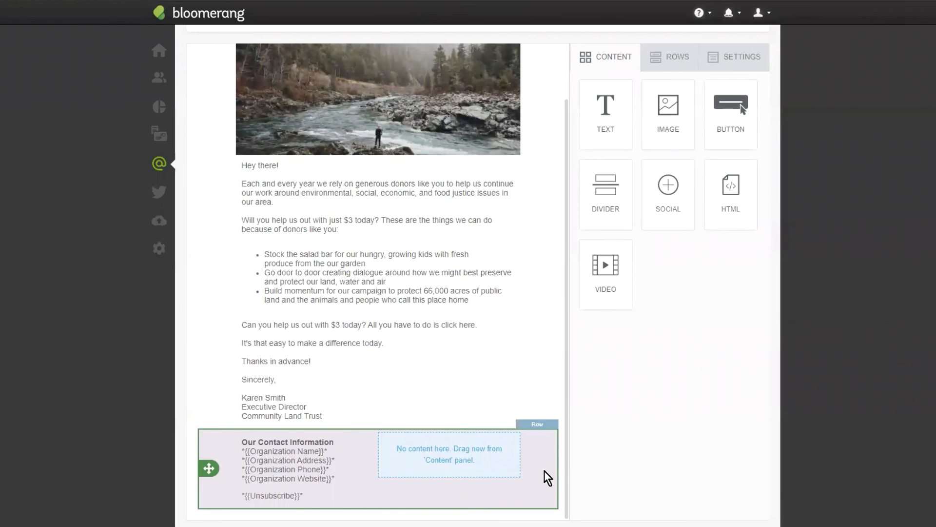
{"action": "scroll", "coordinate": [548, 449], "scroll_direction": "up", "scroll_amount": 2}
{"action": "left_click", "coordinate": [553, 357]}
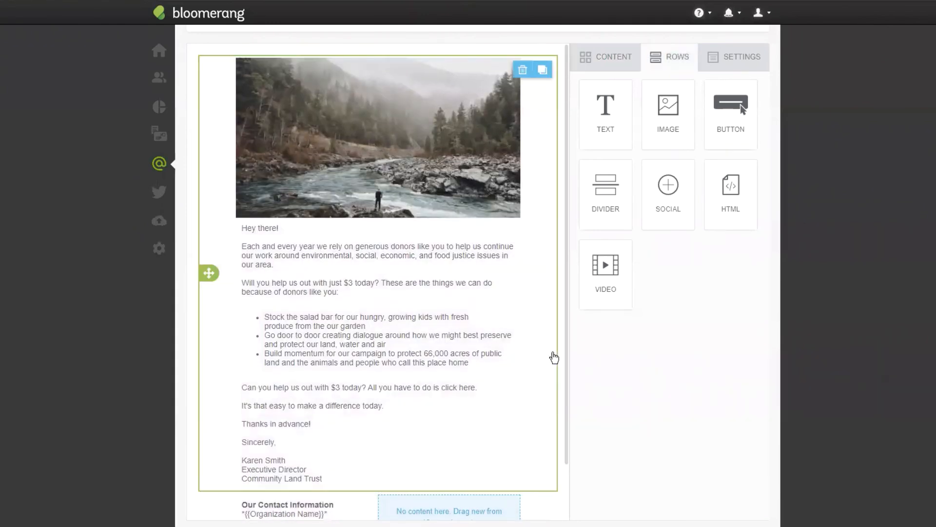
{"action": "left_click", "coordinate": [522, 73]}
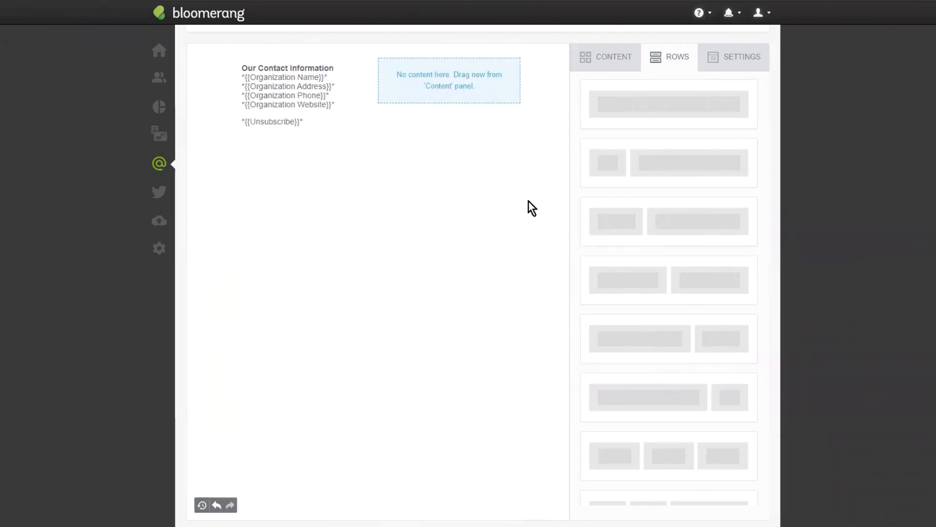
- Add three single-column rows and one row with two equal columns above the contact information
{"action": "scroll", "coordinate": [525, 178], "scroll_direction": "up", "scroll_amount": 2}
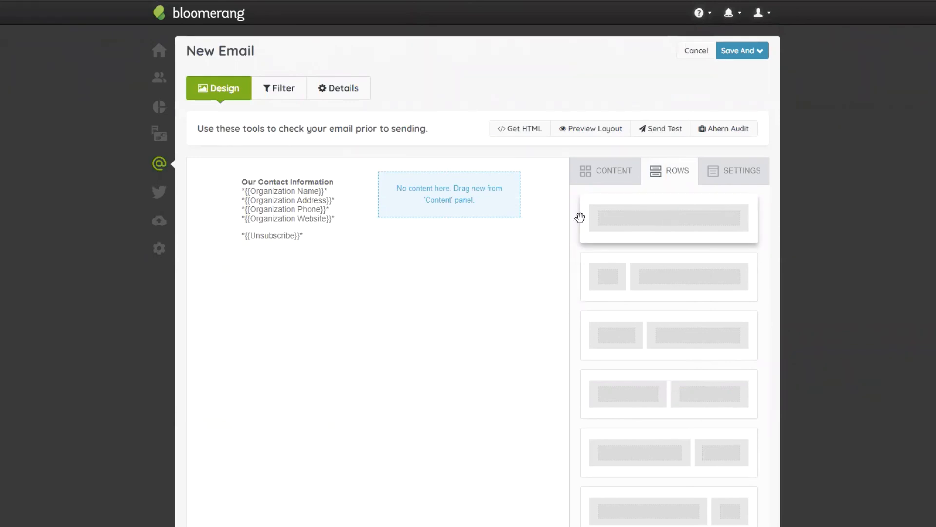
{"action": "left_click_drag", "start_coordinate": [692, 228], "coordinate": [399, 166]}
{"action": "left_click_drag", "start_coordinate": [672, 217], "coordinate": [389, 168]}
{"action": "left_click_drag", "start_coordinate": [683, 232], "coordinate": [418, 206]}
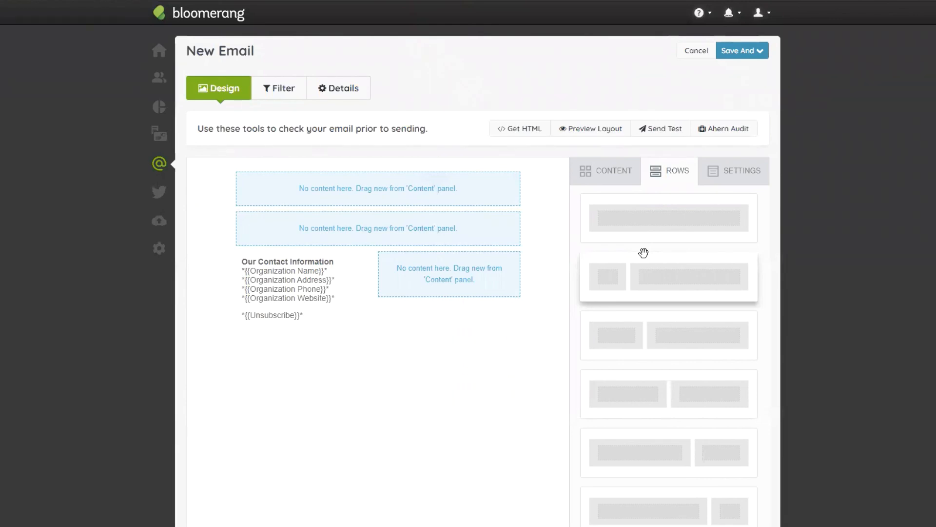
{"action": "scroll", "coordinate": [741, 182], "scroll_direction": "down", "scroll_amount": 3}
{"action": "scroll", "coordinate": [719, 226], "scroll_direction": "up", "scroll_amount": 3}
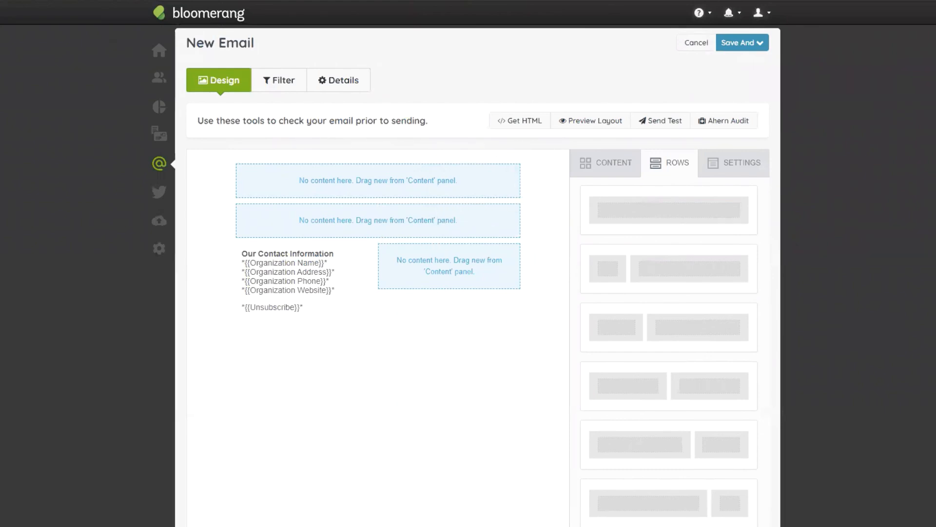
{"action": "left_click_drag", "start_coordinate": [684, 215], "coordinate": [361, 244]}
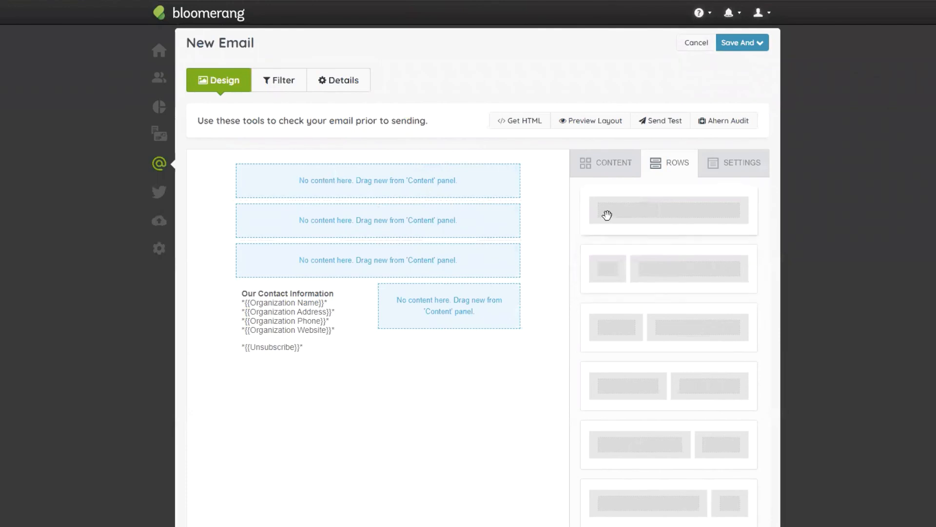
{"action": "scroll", "coordinate": [682, 241], "scroll_direction": "down", "scroll_amount": 2}
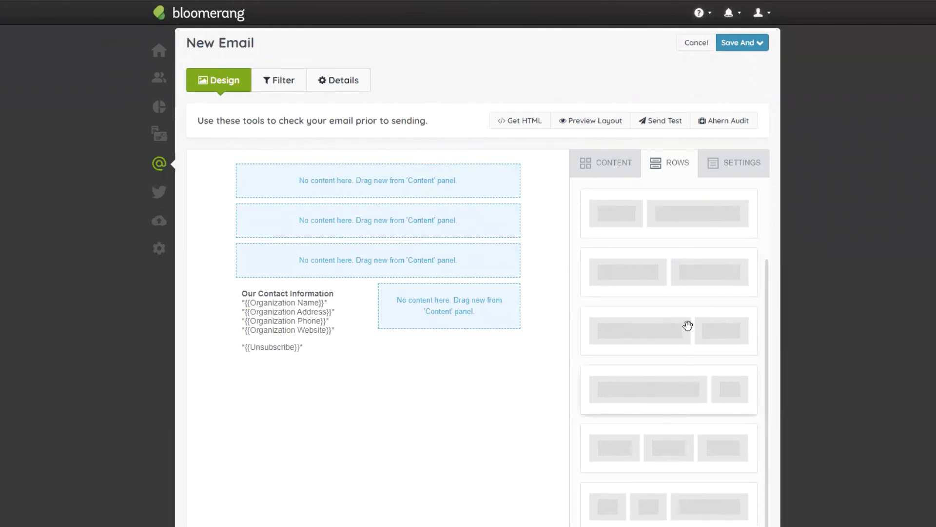
{"action": "left_click_drag", "start_coordinate": [685, 272], "coordinate": [399, 293]}
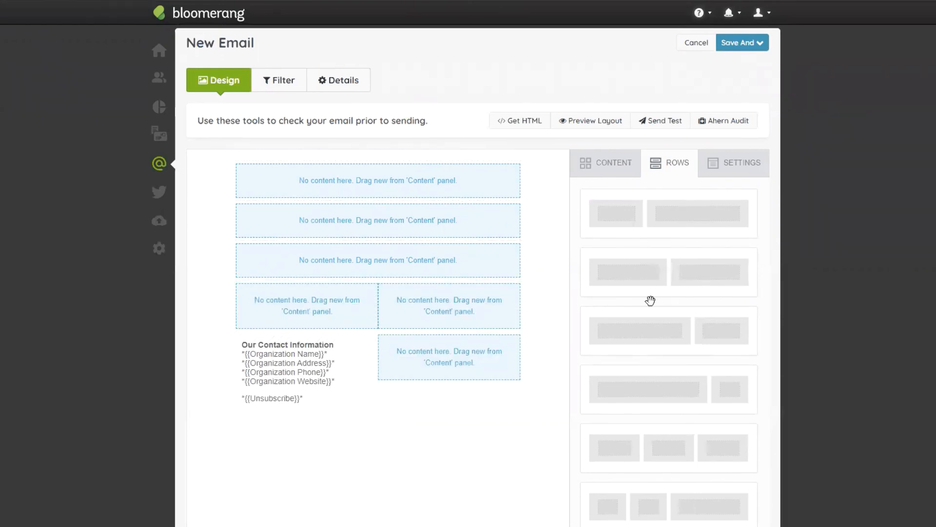
- Add an image block, two text blocks below it and a button to the upper part of the email
{"action": "left_click", "coordinate": [625, 171]}
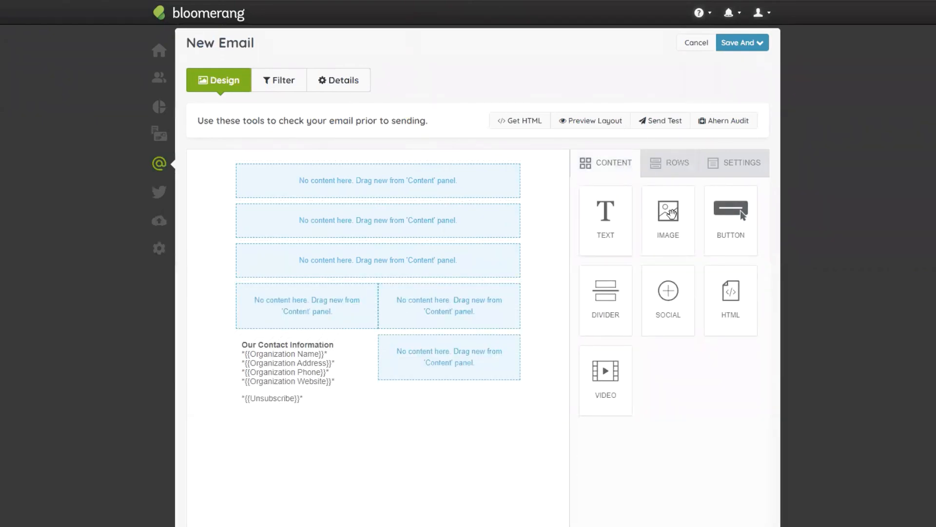
{"action": "left_click_drag", "start_coordinate": [672, 229], "coordinate": [396, 182]}
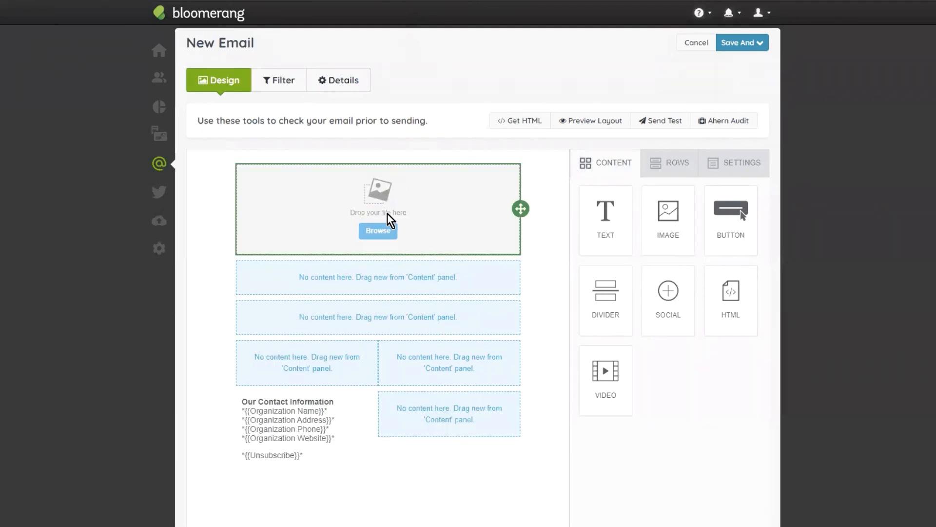
{"action": "left_click_drag", "start_coordinate": [605, 220], "coordinate": [420, 252]}
{"action": "left_click_drag", "start_coordinate": [579, 243], "coordinate": [435, 256]}
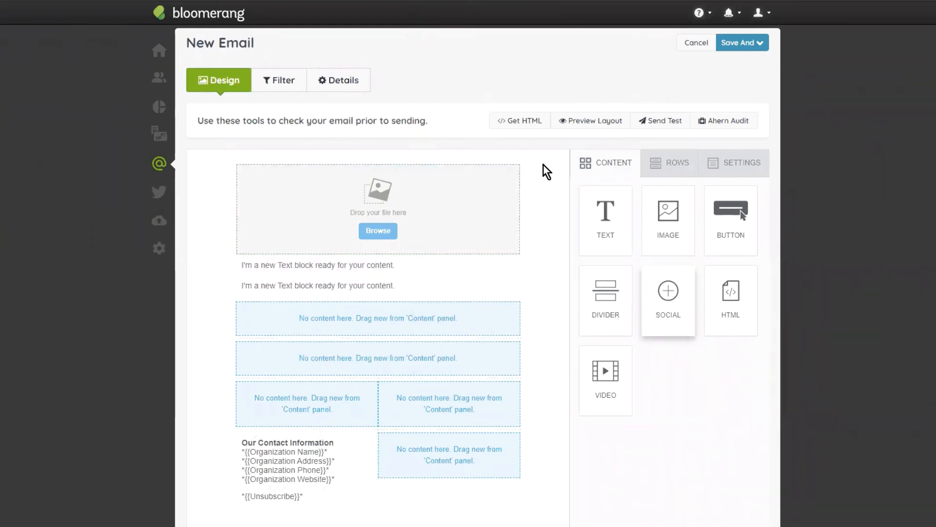
{"action": "scroll", "coordinate": [468, 209], "scroll_direction": "down", "scroll_amount": 1}
{"action": "left_click_drag", "start_coordinate": [721, 157], "coordinate": [415, 242]}
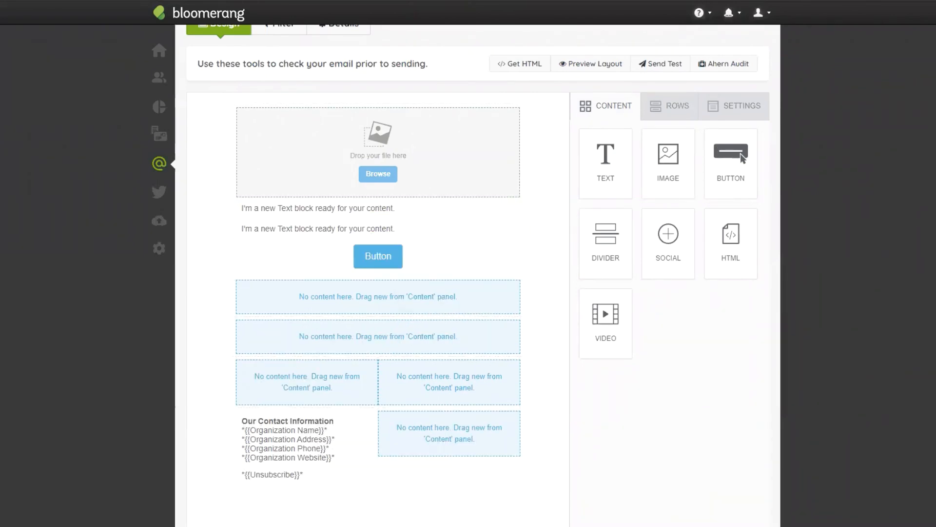
- Replace the first text block's placeholder with the heading "SEPTEMBER NEWSLETTER"
{"action": "triple_click", "coordinate": [316, 206]}
{"action": "type", "text": "S"}
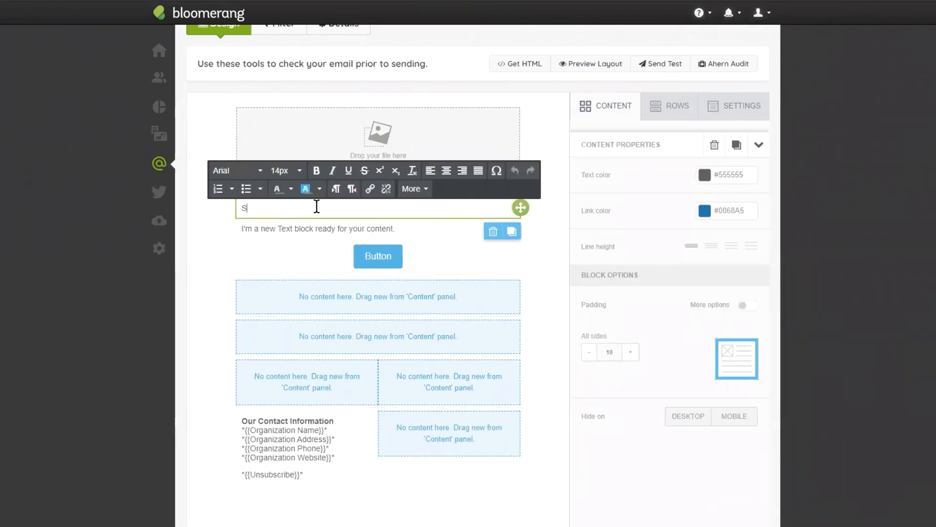
{"action": "type", "text": "EPTE<ENER"}
{"action": "key", "text": "BackSpace"}
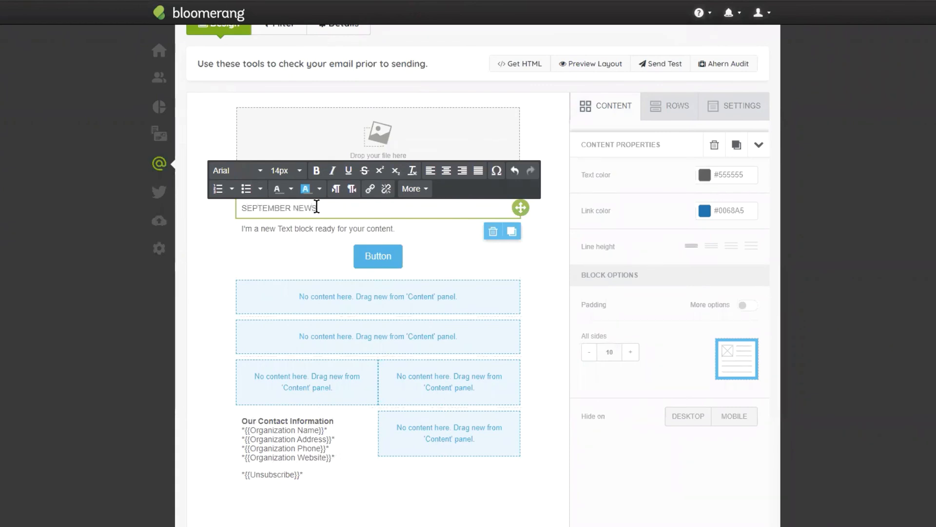
{"action": "type", "text": "R"}
- Format the newsletter heading as 18px bold text and center it
{"action": "triple_click", "coordinate": [303, 207]}
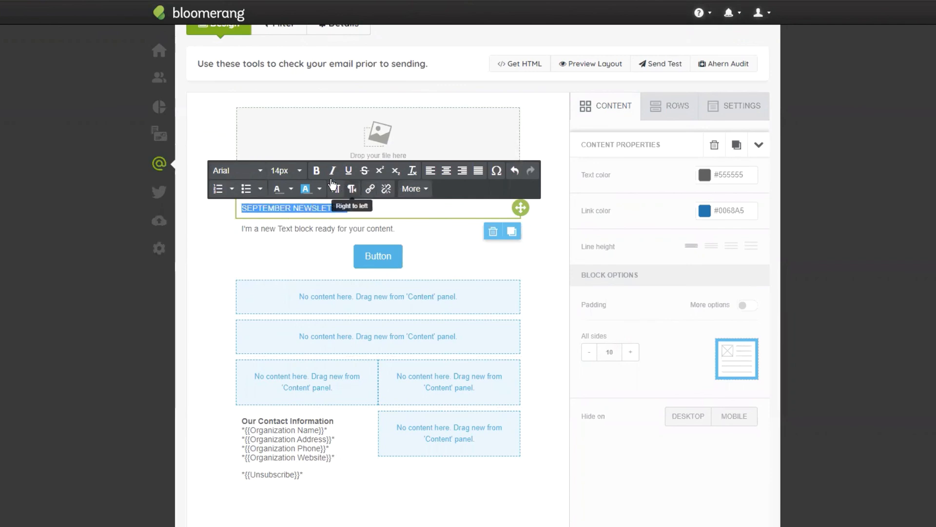
{"action": "left_click", "coordinate": [286, 170]}
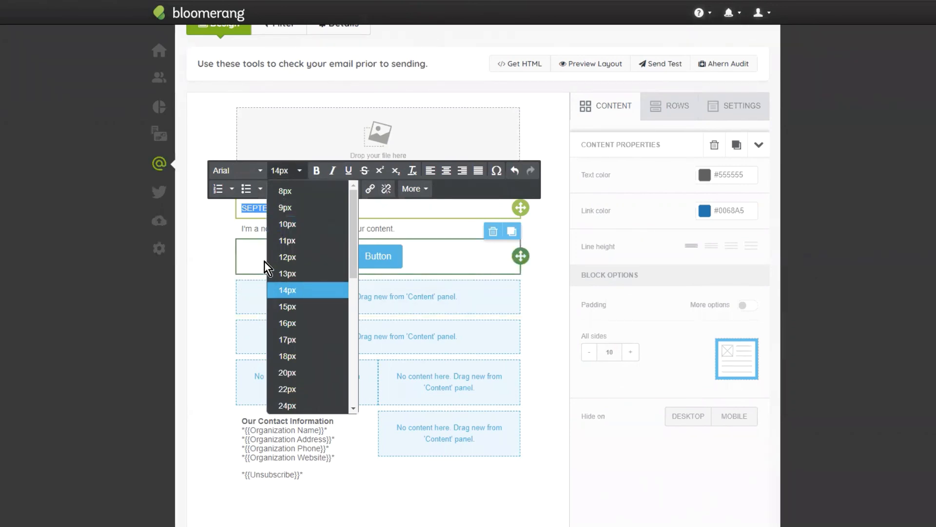
{"action": "left_click", "coordinate": [287, 323]}
{"action": "left_click", "coordinate": [287, 170]}
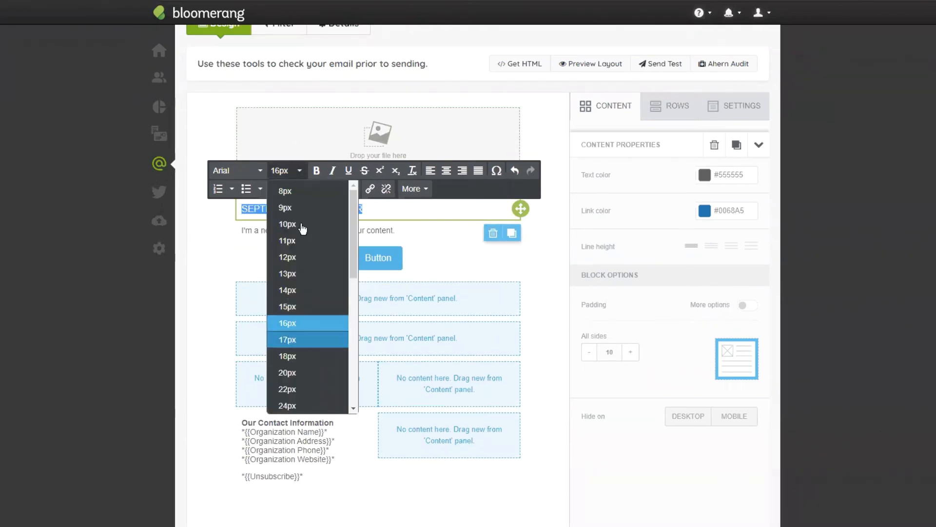
{"action": "left_click", "coordinate": [306, 361]}
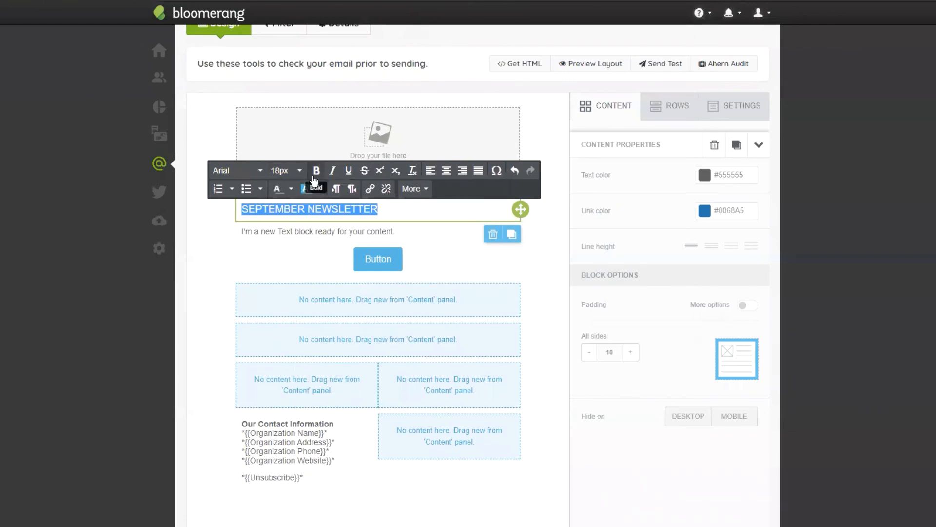
{"action": "left_click", "coordinate": [446, 171]}
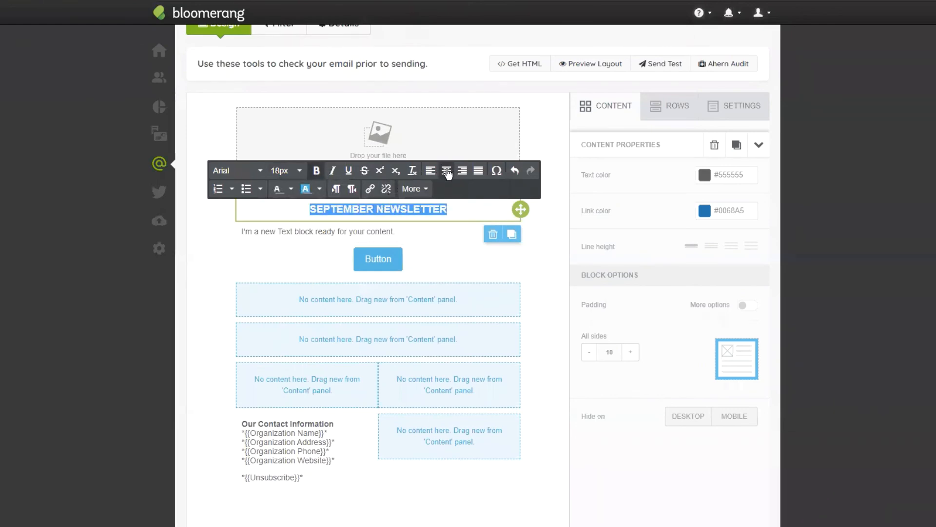
- Replace the second text block's placeholder with the copied "Hello *{{Informal Name}}*!" greeting and Vivamus dapibus paragraph, and center the text
{"action": "left_click", "coordinate": [470, 236]}
{"action": "left_click", "coordinate": [443, 262]}
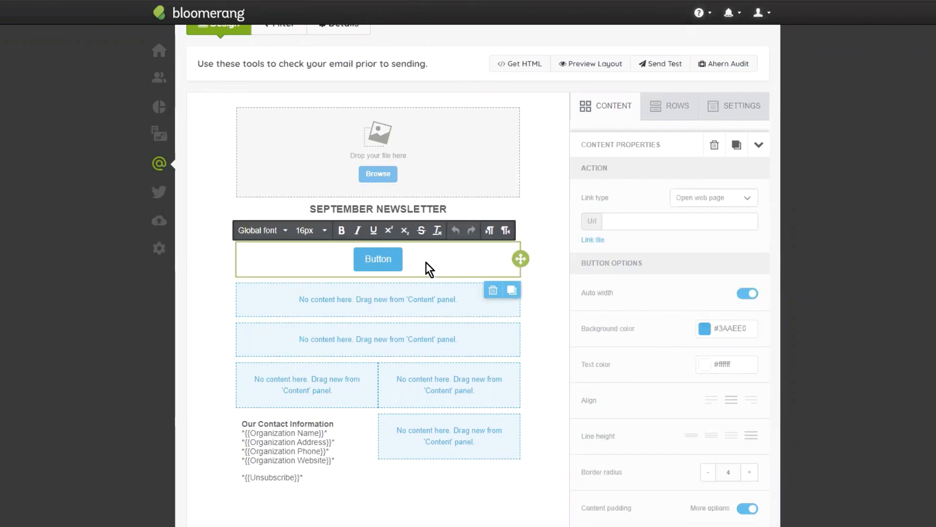
{"action": "left_click", "coordinate": [414, 230]}
{"action": "key", "text": "ctrl+a"}
{"action": "type", "text": "Hello *{{Informal Name}}*! Vivamus dapibus sit amet est a pellentesque. Nam condimentum consequat feugiat. Etiam turpis leo, faucibus sit amet lectus at, suscipit euismod tellus. Vivamus eleifend ex ex, quis malesuada arcu condimentum viverra"}
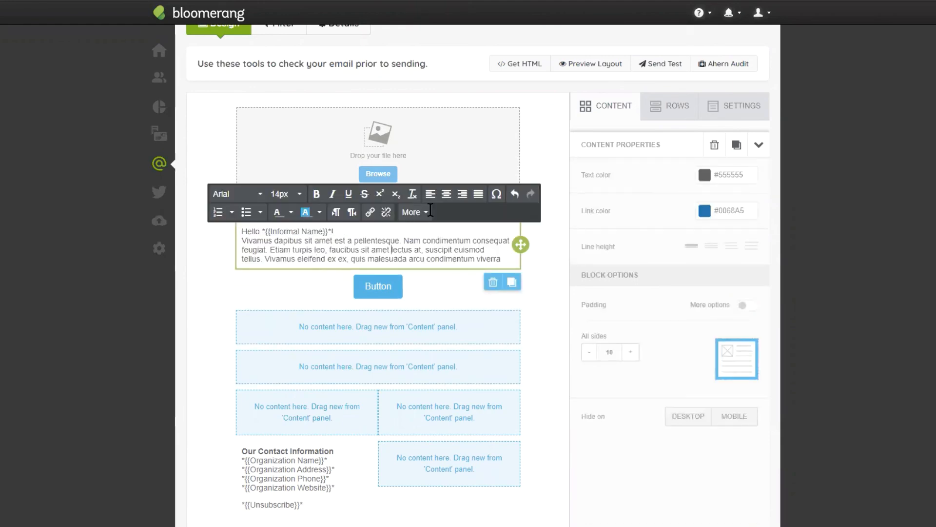
{"action": "left_click", "coordinate": [446, 193]}
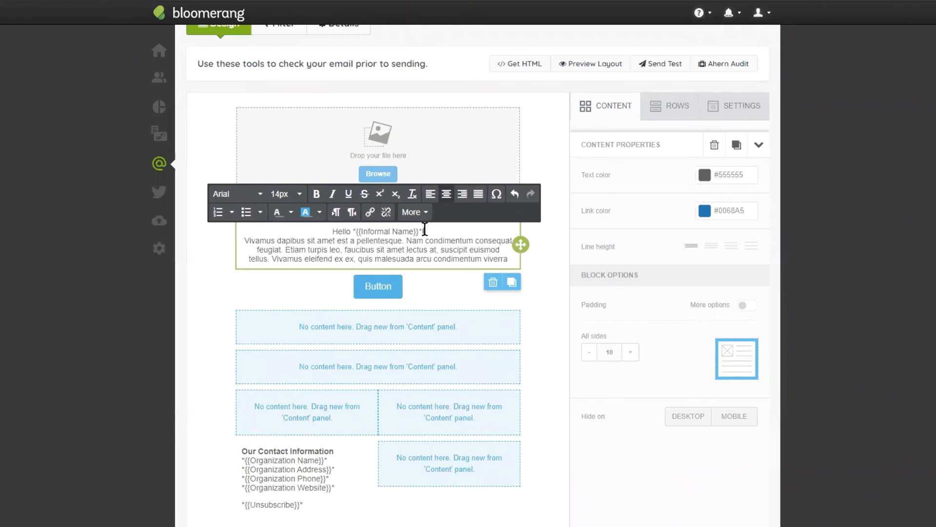
- Examine the greeting's Informal Name merge field, browse the constituent fields available for insertion, and close the list without inserting one
{"action": "left_click_drag", "start_coordinate": [426, 232], "coordinate": [353, 233]}
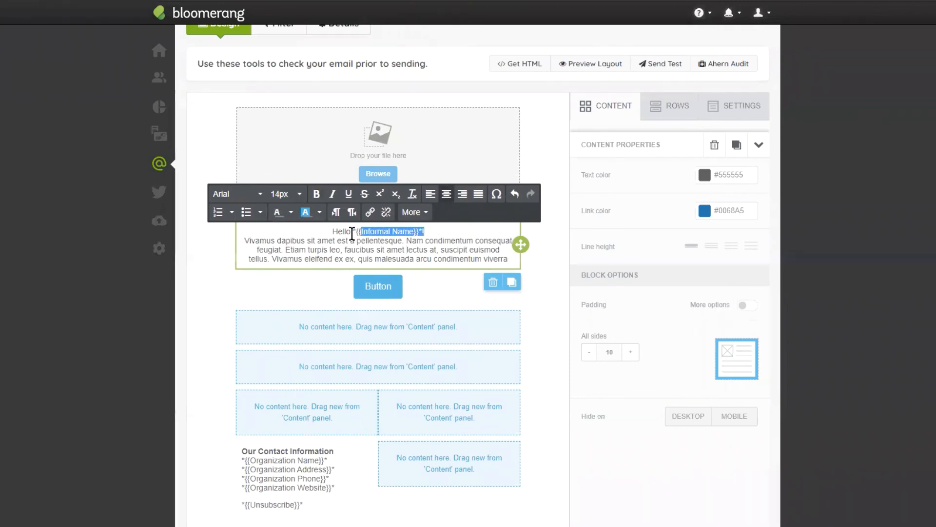
{"action": "left_click", "coordinate": [369, 240]}
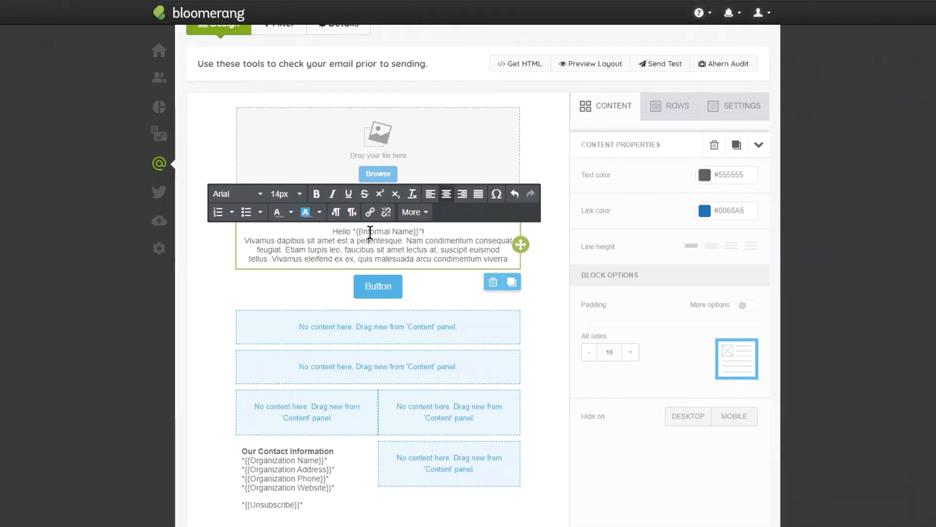
{"action": "left_click", "coordinate": [415, 233]}
{"action": "left_click", "coordinate": [431, 231]}
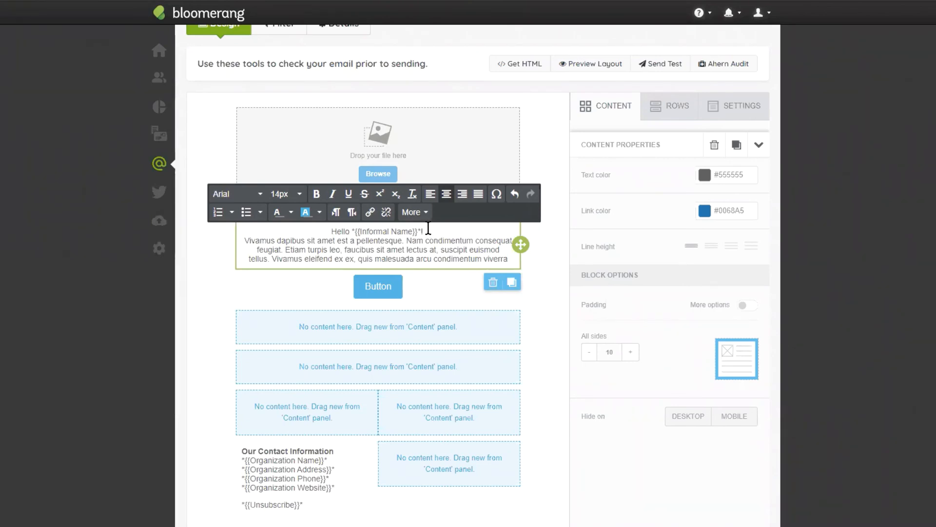
{"action": "left_click", "coordinate": [411, 212]}
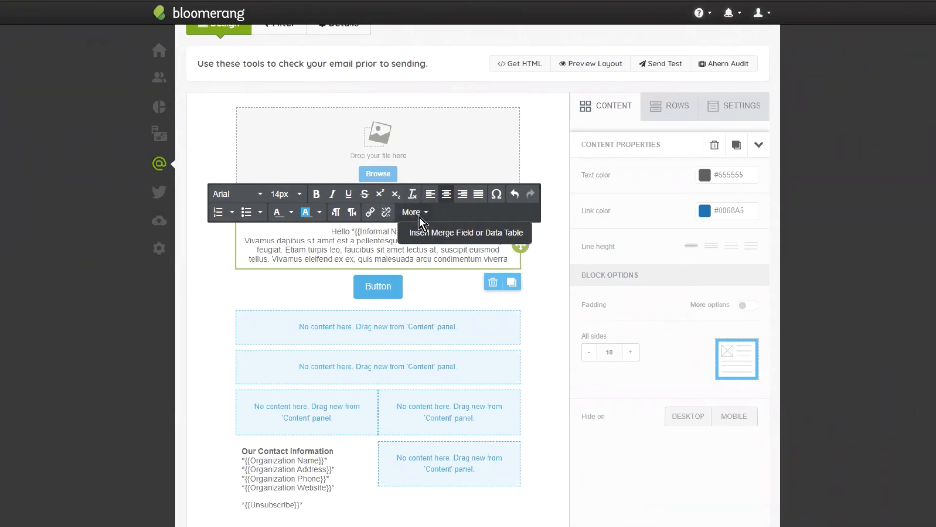
{"action": "left_click", "coordinate": [426, 241]}
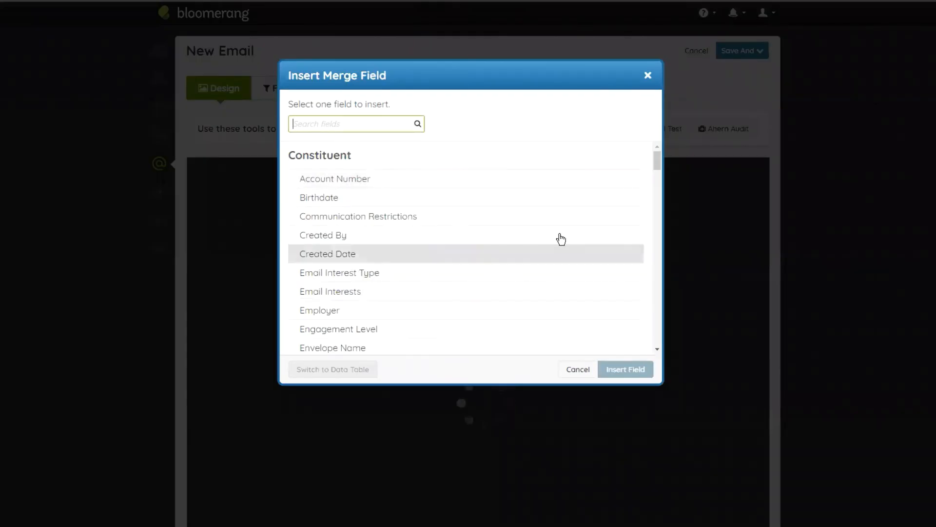
{"action": "scroll", "coordinate": [579, 334], "scroll_direction": "down", "scroll_amount": 8}
{"action": "scroll", "coordinate": [525, 315], "scroll_direction": "down", "scroll_amount": 10}
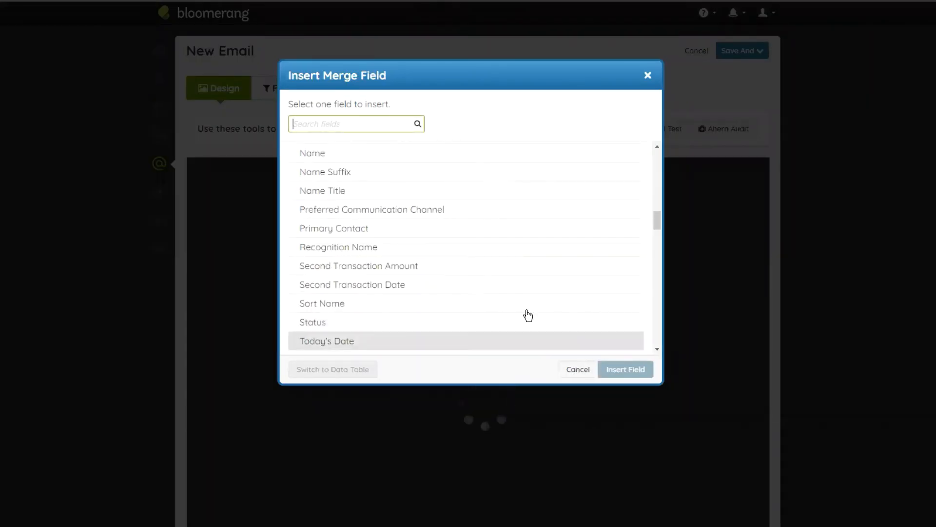
{"action": "left_click", "coordinate": [578, 369]}
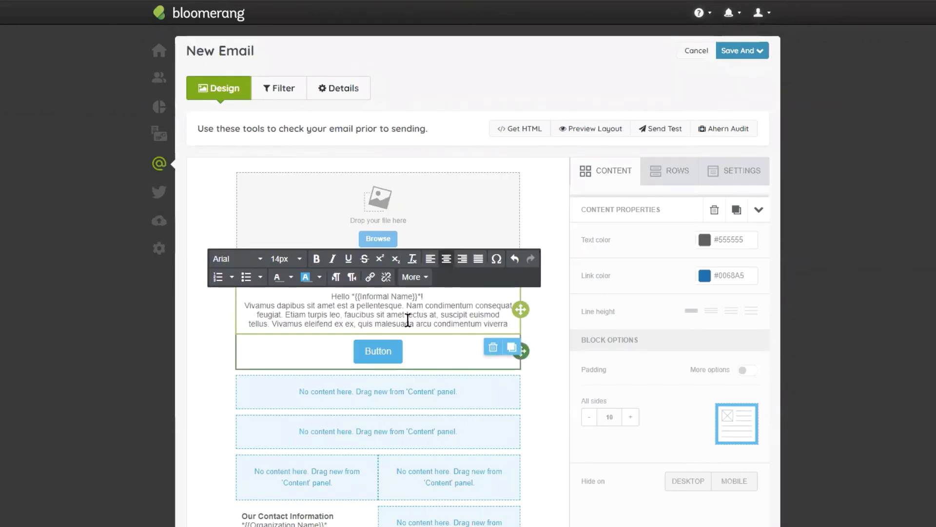
- Replace the button's placeholder label with "READ THE FULL UPDATE HERE"
{"action": "left_click", "coordinate": [384, 350]}
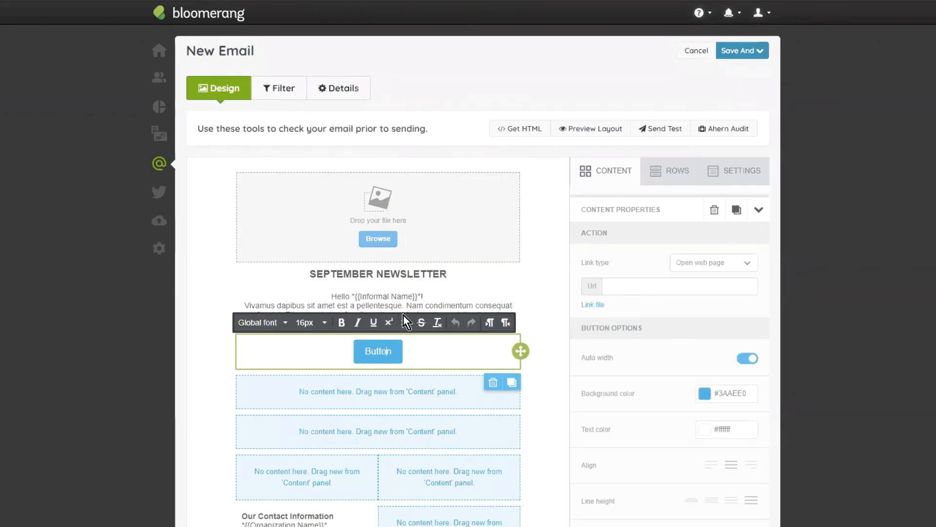
{"action": "double_click", "coordinate": [380, 338]}
{"action": "type", "text": "READ THE F"}
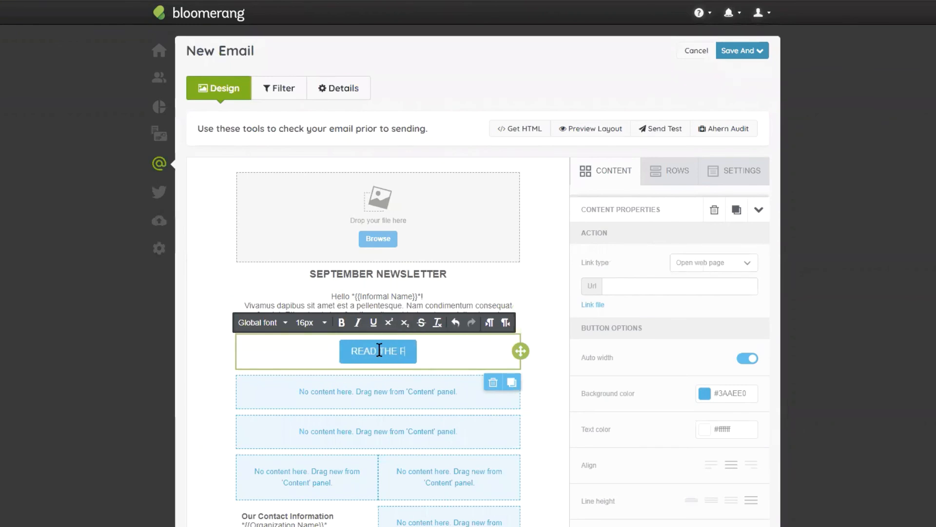
{"action": "type", "text": "ULL UPDTA"}
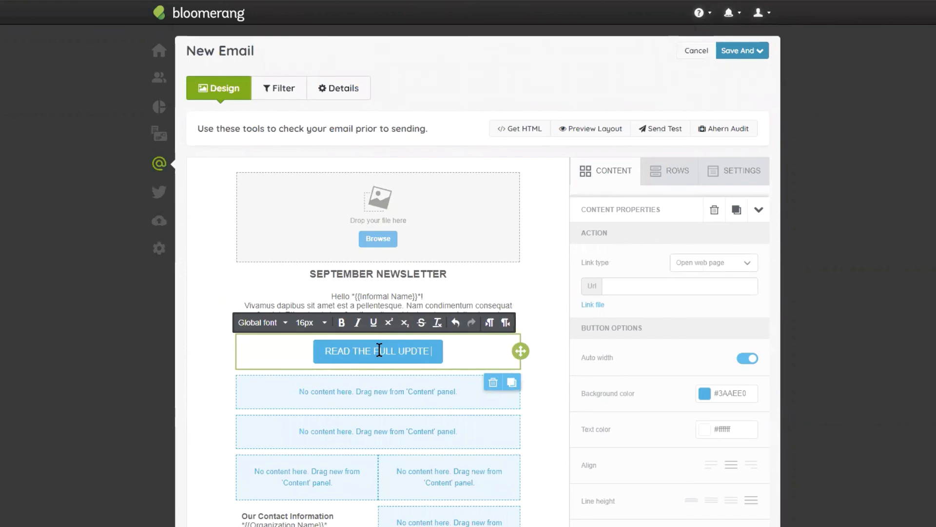
{"action": "key", "text": "BackSpace"}
{"action": "key", "text": "BackSpace"}
{"action": "type", "text": "ATE"}
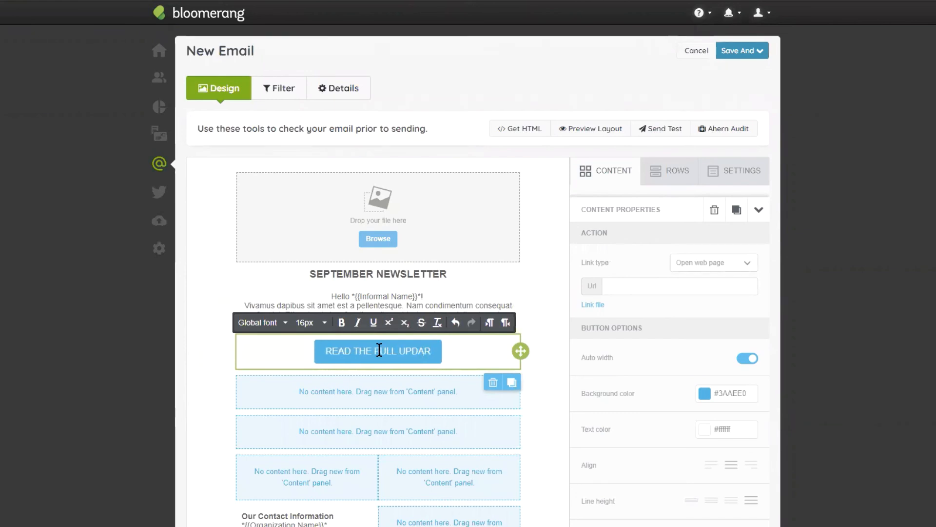
{"action": "type", "text": " HERE"}
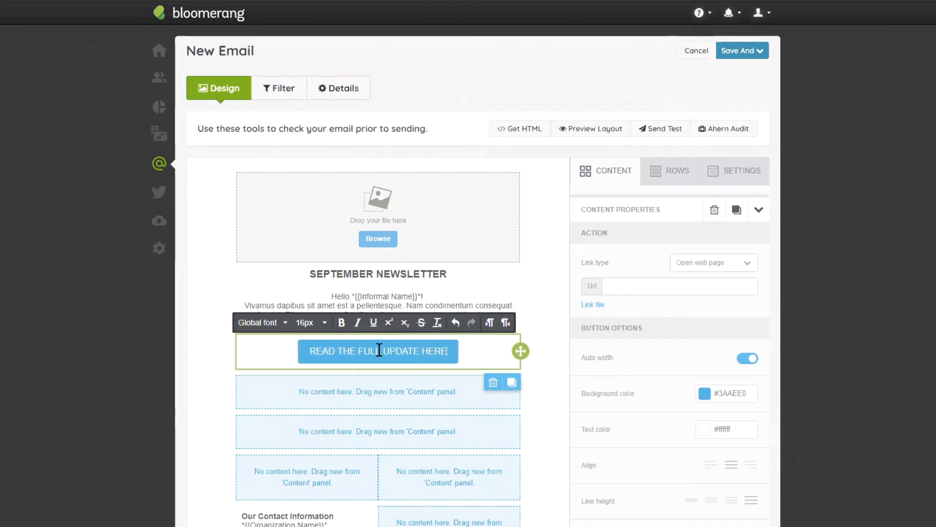
{"action": "left_click", "coordinate": [432, 347]}
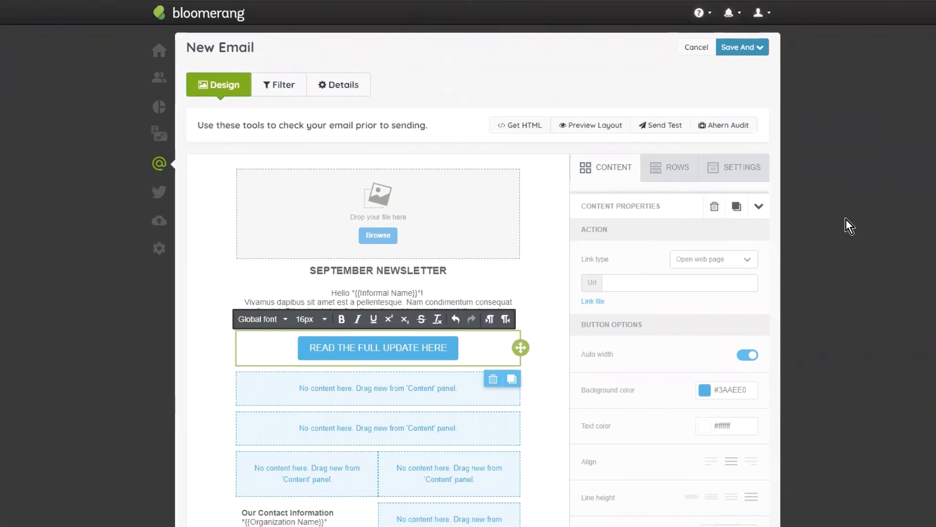
{"action": "scroll", "coordinate": [669, 223], "scroll_direction": "down", "scroll_amount": 2}
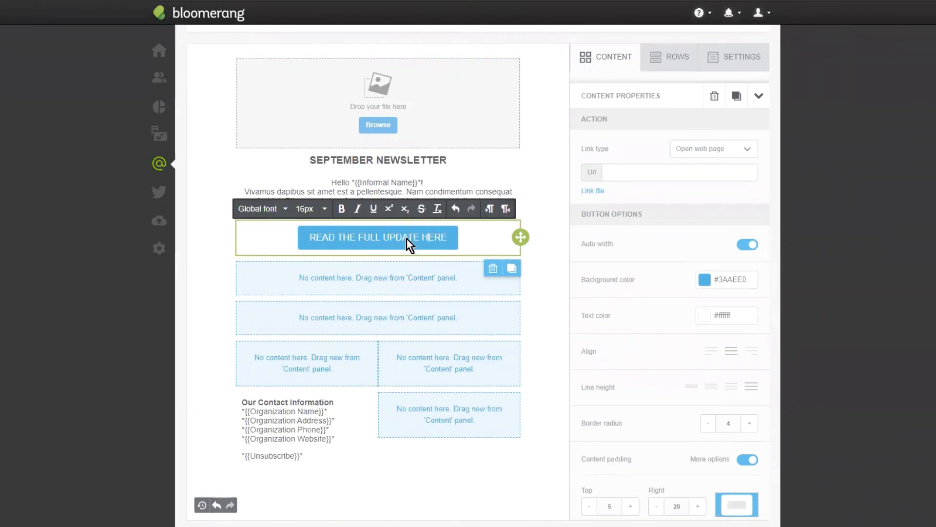
{"action": "left_click", "coordinate": [622, 169]}
{"action": "type", "text": "bloomerang.co"}
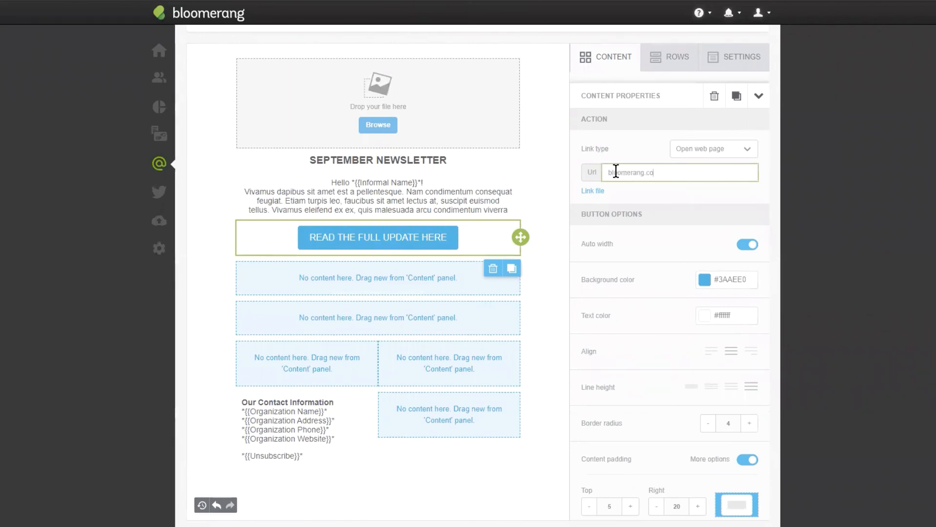
{"action": "left_click", "coordinate": [607, 170]}
{"action": "type", "text": "https"}
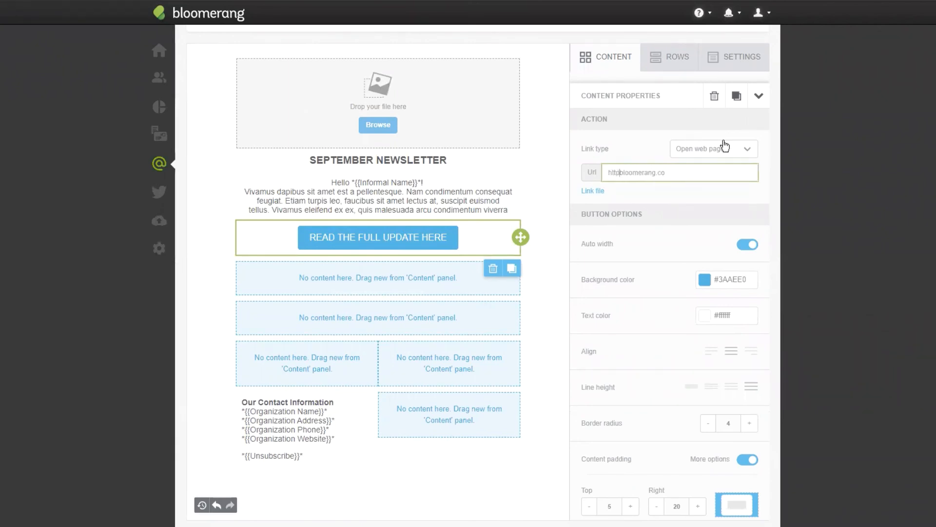
{"action": "type", "text": "://www."}
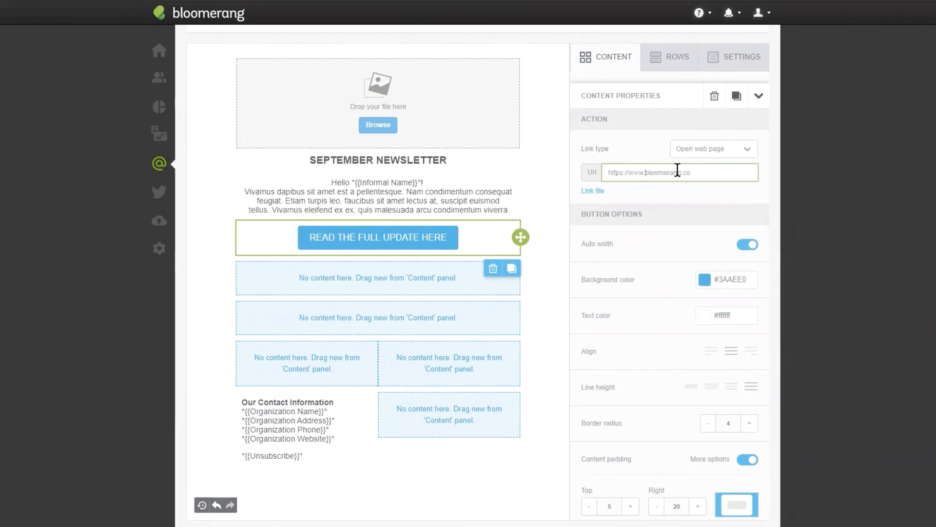
{"action": "left_click_drag", "start_coordinate": [645, 173], "coordinate": [602, 172]}
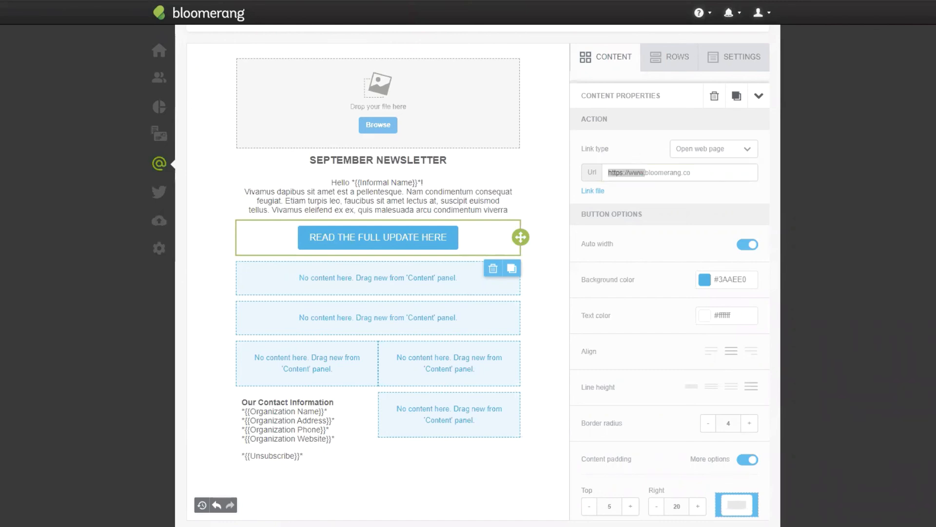
{"action": "left_click", "coordinate": [694, 194]}
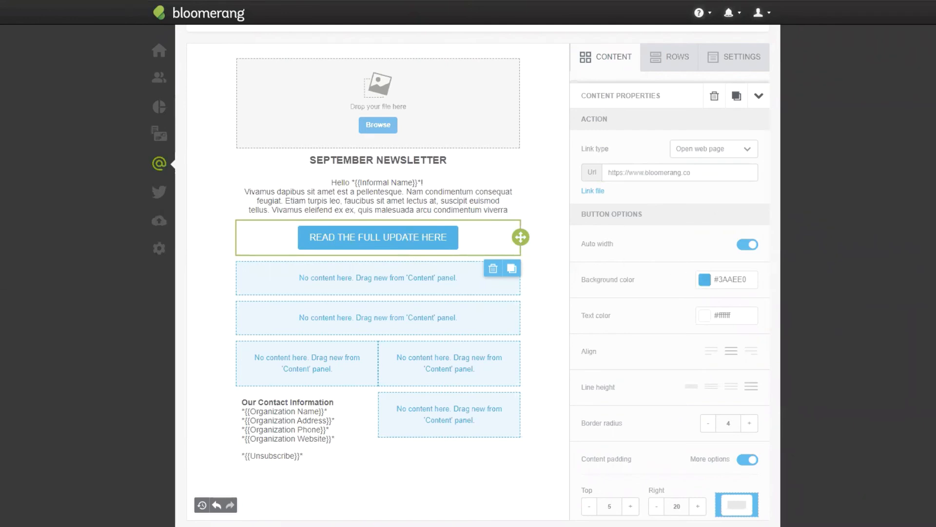
- Set the button's background color to #70b300
{"action": "double_click", "coordinate": [739, 280]}
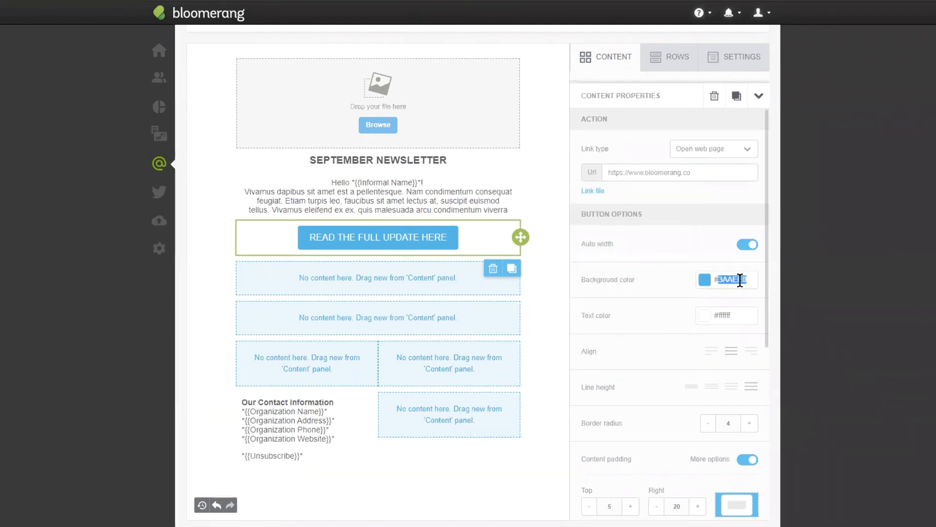
{"action": "key", "text": "BackSpace"}
{"action": "type", "text": "7"}
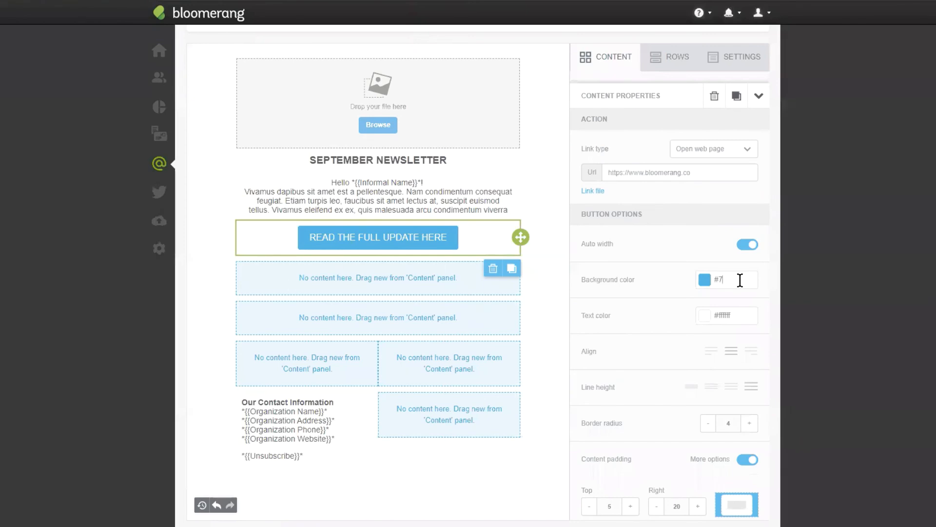
{"action": "type", "text": "0b"}
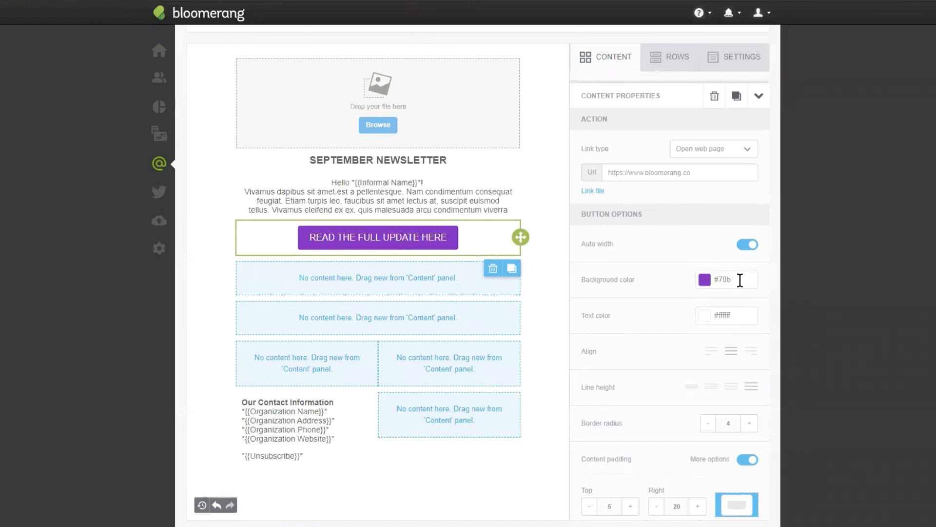
{"action": "type", "text": "300"}
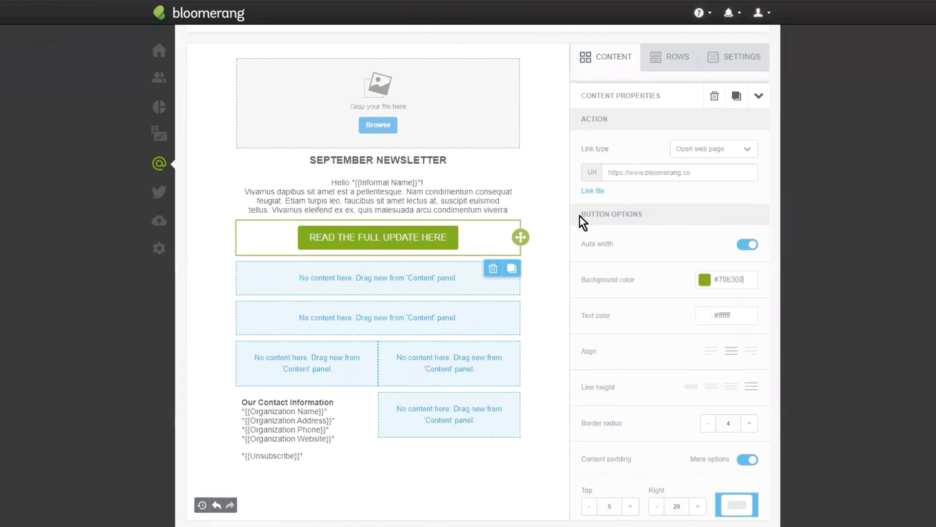
{"action": "left_click", "coordinate": [706, 280]}
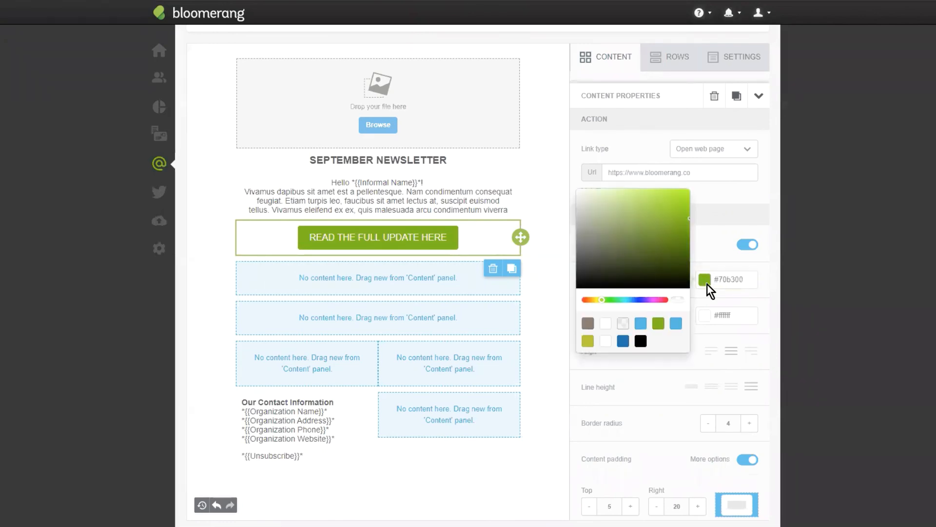
{"action": "left_click", "coordinate": [755, 292]}
- Make the button's entire "READ THE FULL UPDATE HERE" label bold
{"action": "triple_click", "coordinate": [370, 237]}
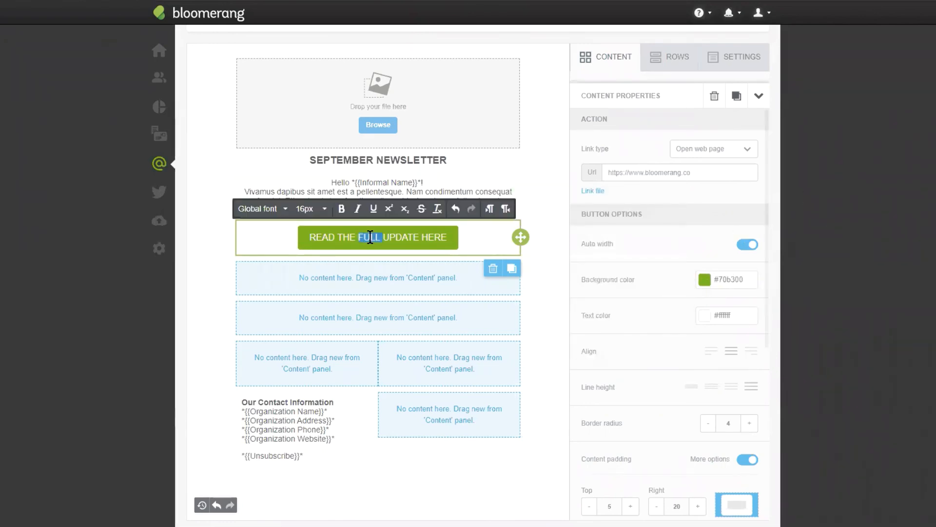
{"action": "left_click", "coordinate": [342, 211]}
{"action": "left_click", "coordinate": [506, 238]}
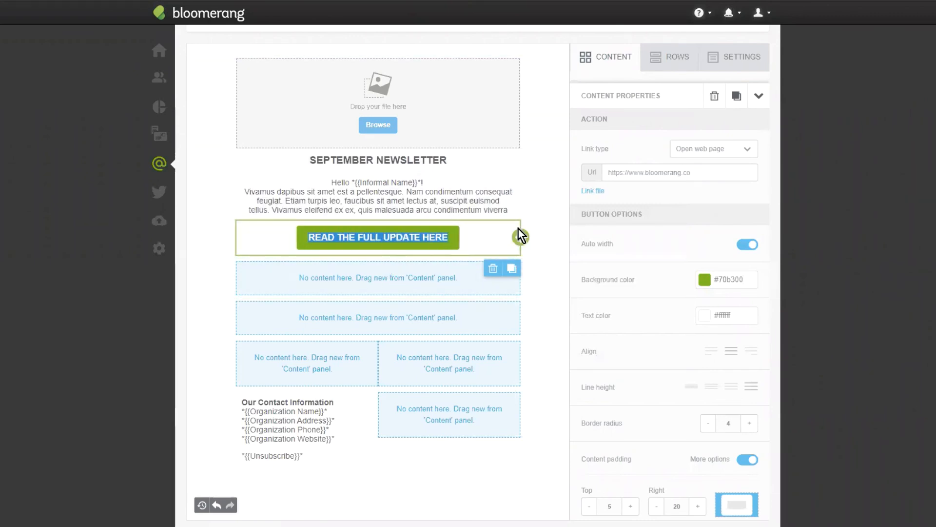
{"action": "left_click", "coordinate": [422, 238]}
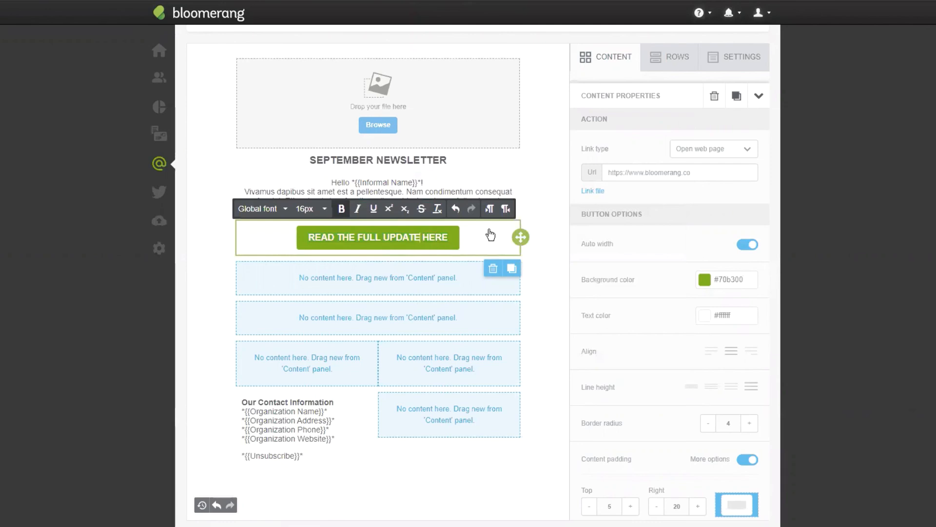
- Add a divider below the button, keep its line style solid, and set its width to 75
{"action": "scroll", "coordinate": [523, 215], "scroll_direction": "down", "scroll_amount": 1}
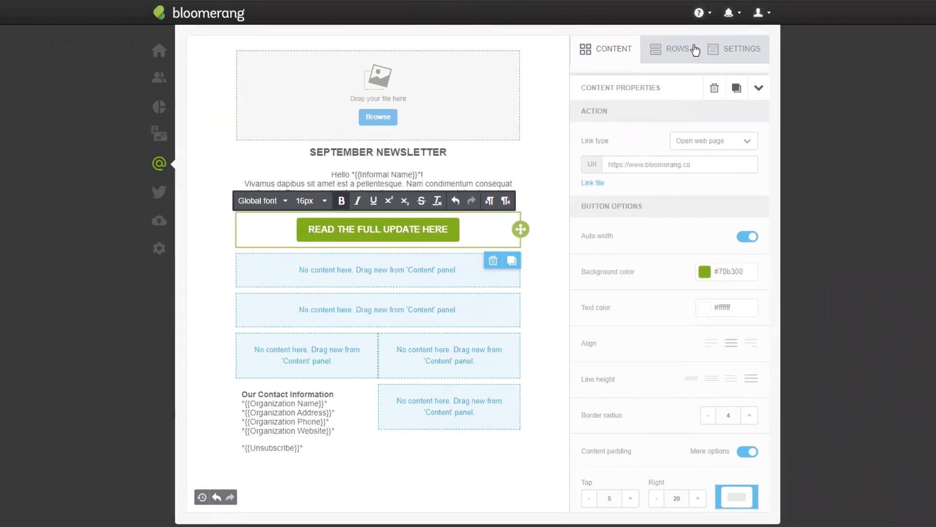
{"action": "left_click", "coordinate": [605, 52]}
{"action": "left_click_drag", "start_coordinate": [607, 208], "coordinate": [434, 246]}
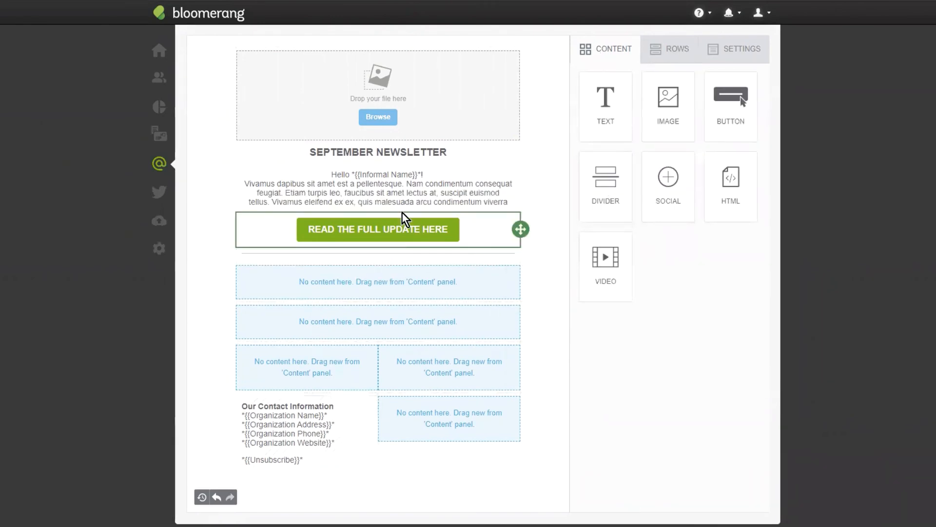
{"action": "left_click", "coordinate": [460, 253]}
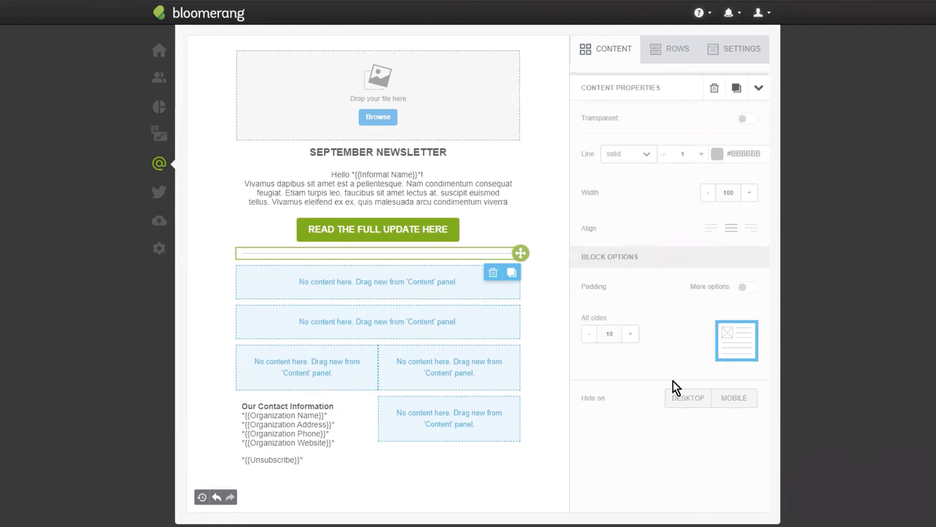
{"action": "left_click", "coordinate": [638, 162]}
{"action": "left_click", "coordinate": [629, 181]}
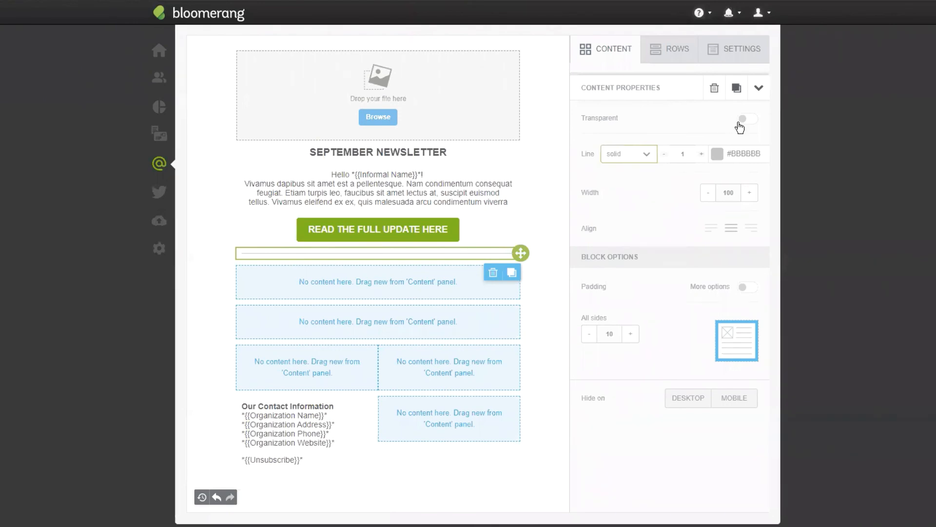
{"action": "left_click", "coordinate": [709, 195]}
{"action": "left_click", "coordinate": [709, 195]}
{"action": "left_click", "coordinate": [709, 195]}
{"action": "left_click", "coordinate": [710, 195]}
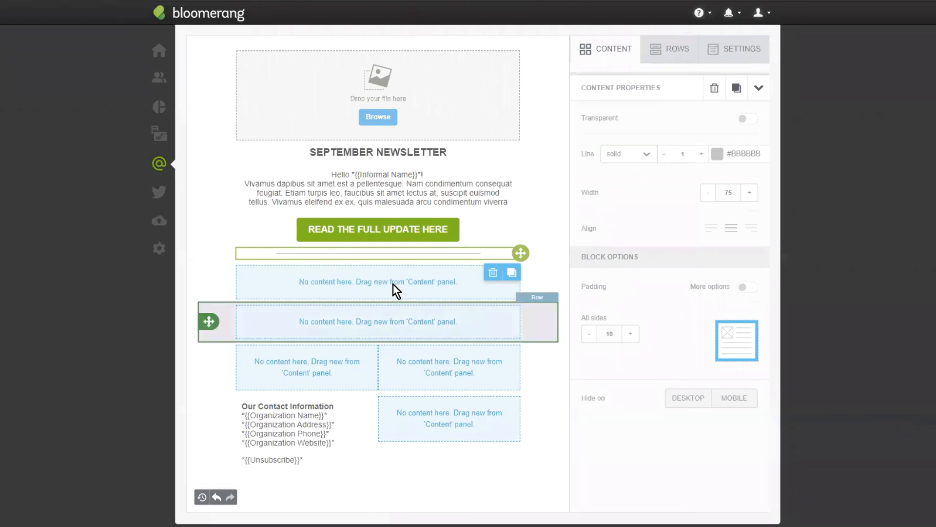
- Add two text blocks, one under the other, in the empty row below the divider
{"action": "left_click", "coordinate": [628, 51]}
{"action": "mouse_move", "coordinate": [606, 103]}
{"action": "left_mouse_down"}
{"action": "mouse_move", "coordinate": [393, 251]}
{"action": "mouse_move", "coordinate": [385, 264]}
{"action": "mouse_move", "coordinate": [400, 272]}
{"action": "left_mouse_up"}
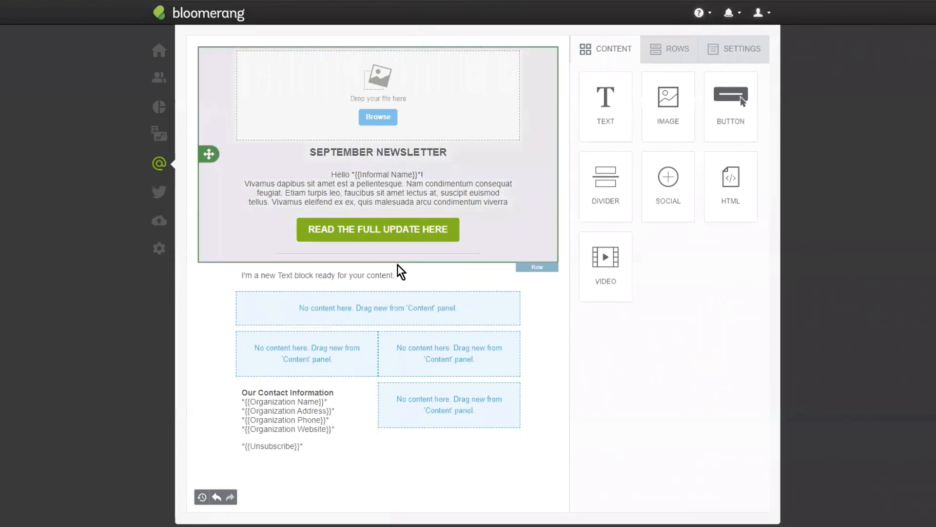
{"action": "mouse_move", "coordinate": [606, 103]}
{"action": "left_mouse_down"}
{"action": "mouse_move", "coordinate": [370, 341]}
{"action": "mouse_move", "coordinate": [320, 295]}
{"action": "mouse_move", "coordinate": [324, 273]}
{"action": "mouse_move", "coordinate": [325, 283]}
{"action": "left_mouse_up"}
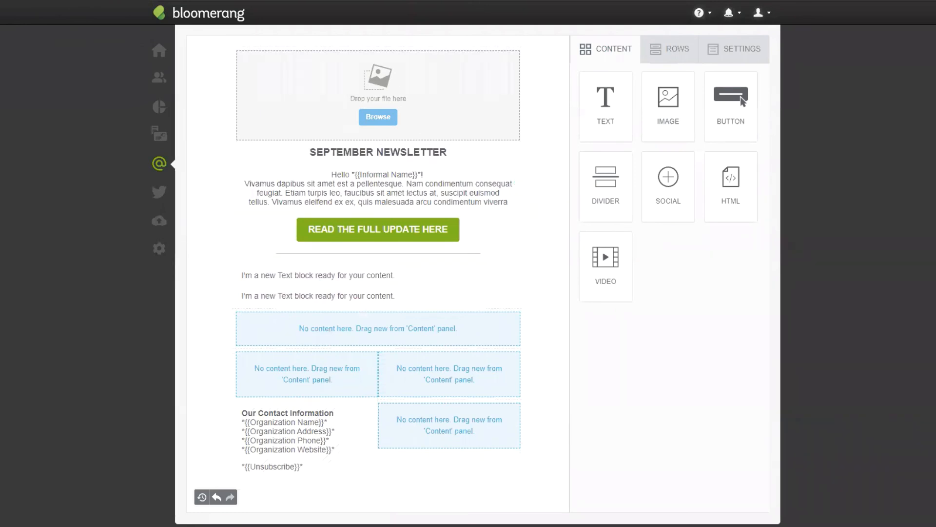
- Replace the placeholder of the upper text block under the divider with "Thanks for Your Support"
{"action": "left_click", "coordinate": [345, 278]}
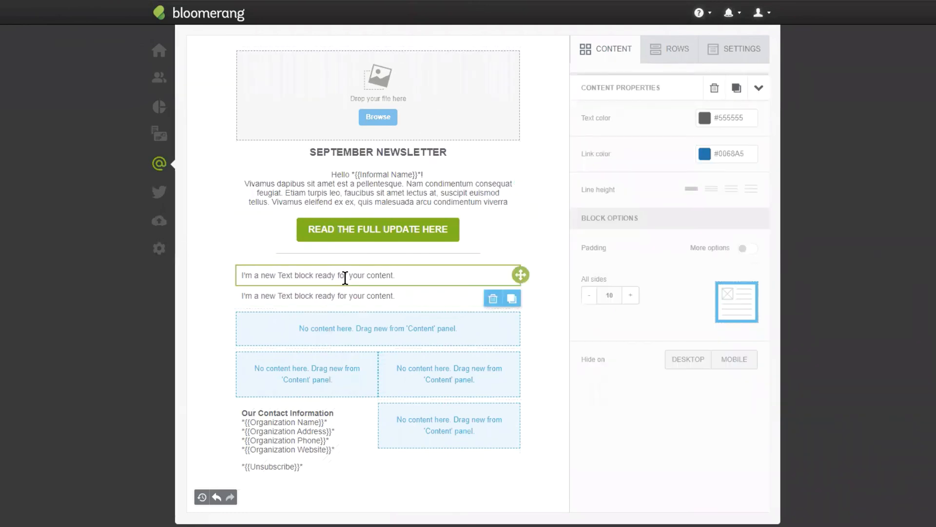
{"action": "triple_click", "coordinate": [345, 278]}
{"action": "type", "text": "Thanks for Your Support"}
- Format the "Thanks for Your Support" heading as 18px bold text and center it
{"action": "triple_click", "coordinate": [335, 276]}
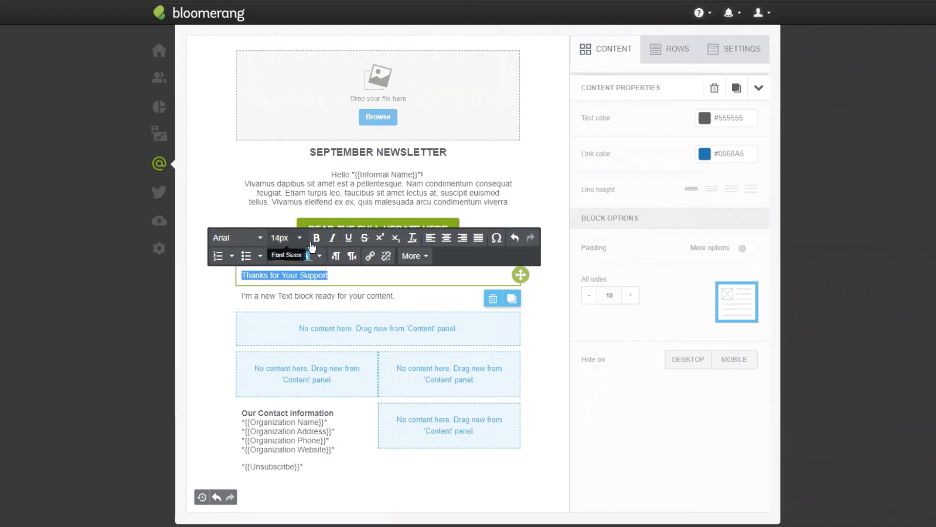
{"action": "left_click", "coordinate": [287, 238]}
{"action": "left_click", "coordinate": [288, 439]}
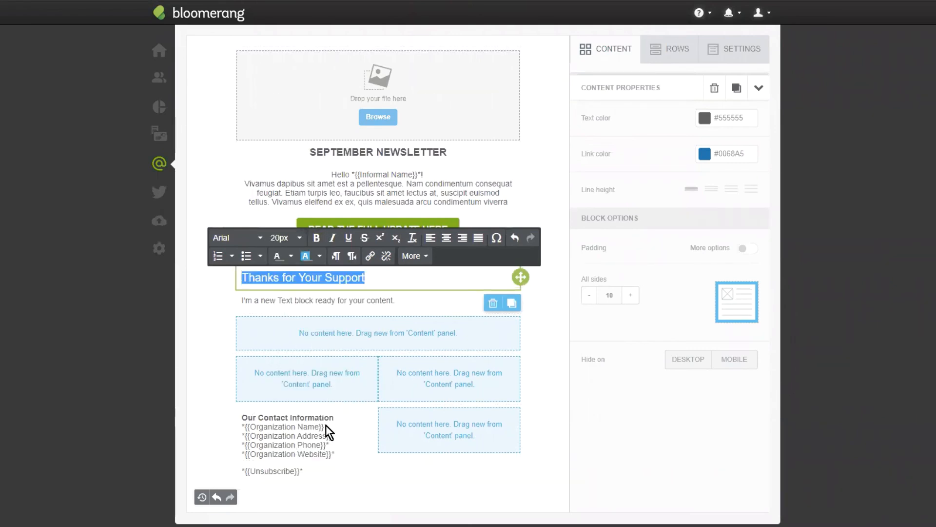
{"action": "left_click", "coordinate": [284, 238]}
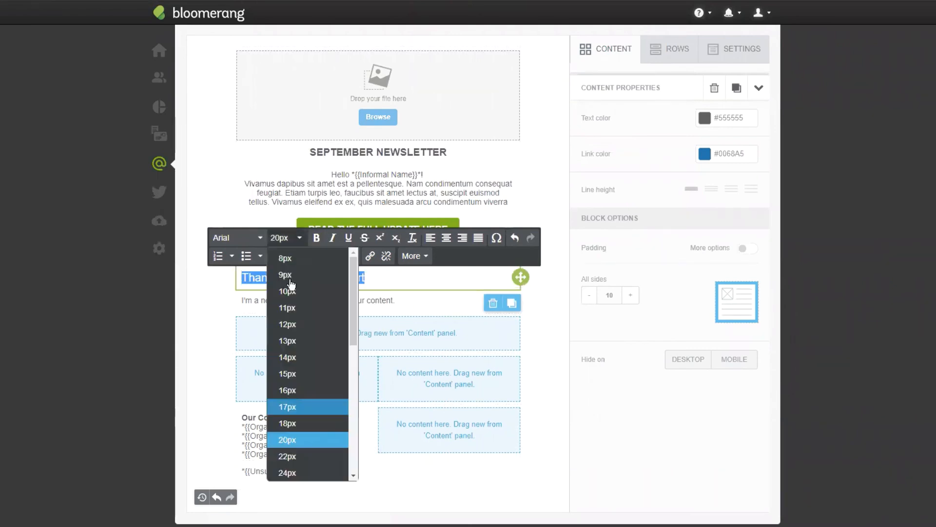
{"action": "left_click", "coordinate": [292, 422]}
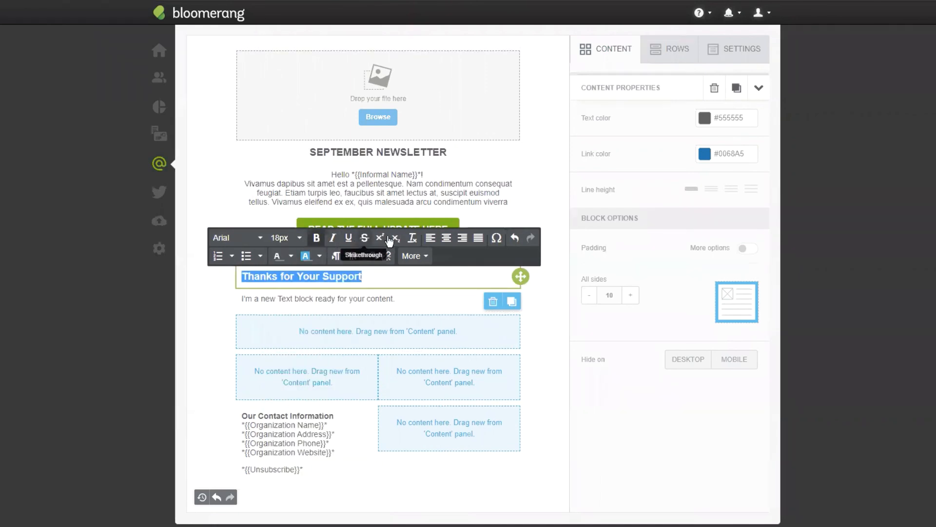
{"action": "left_click", "coordinate": [445, 237]}
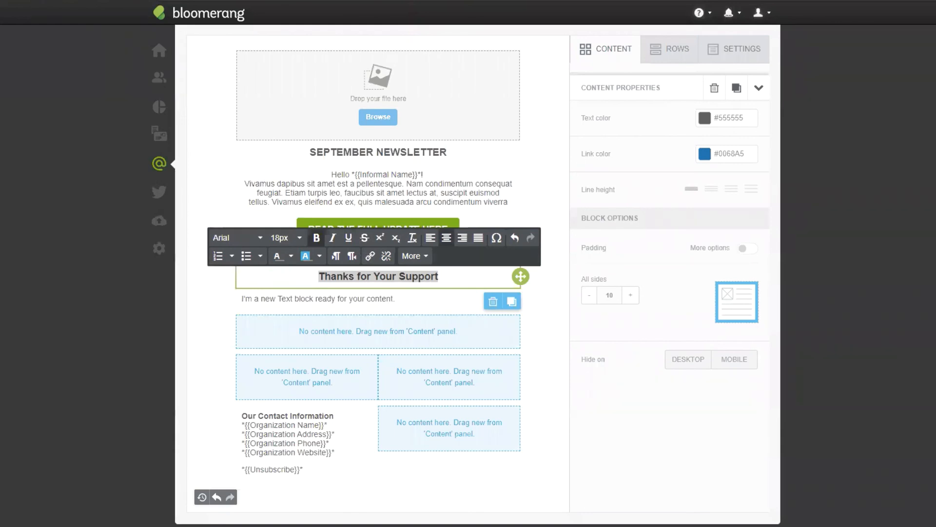
- Replace the placeholder below the support heading with the copied "With you continued support" sentence and its four achievement lines
{"action": "triple_click", "coordinate": [321, 299]}
{"action": "type", "text": "With you continued support, during this time we have successfully:  Raised over 125% of our campaign goal Helped over 1,000 families out of poverty Created more job opportunities than years past Fed over 3,000 kids with our after school lunch programs"}
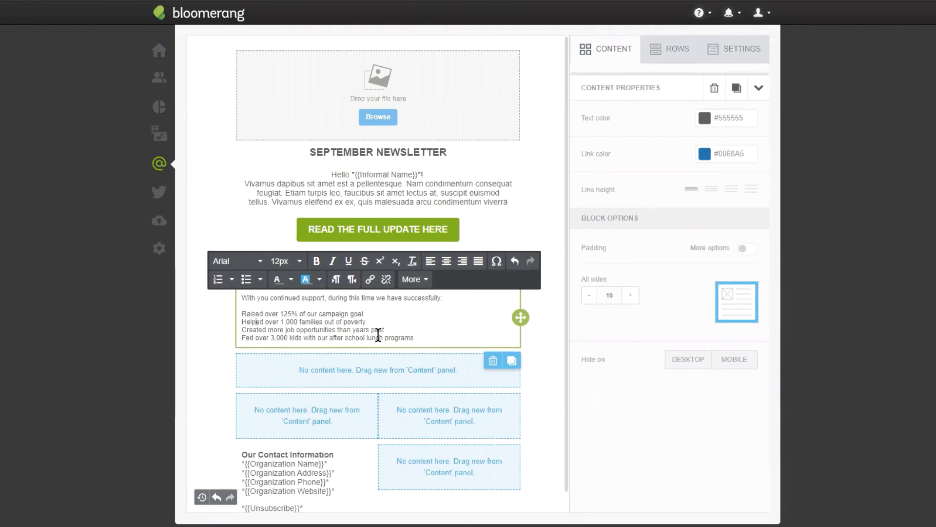
{"action": "left_click", "coordinate": [362, 188]}
{"action": "left_click", "coordinate": [364, 314]}
{"action": "left_click", "coordinate": [317, 328]}
{"action": "left_click", "coordinate": [250, 296]}
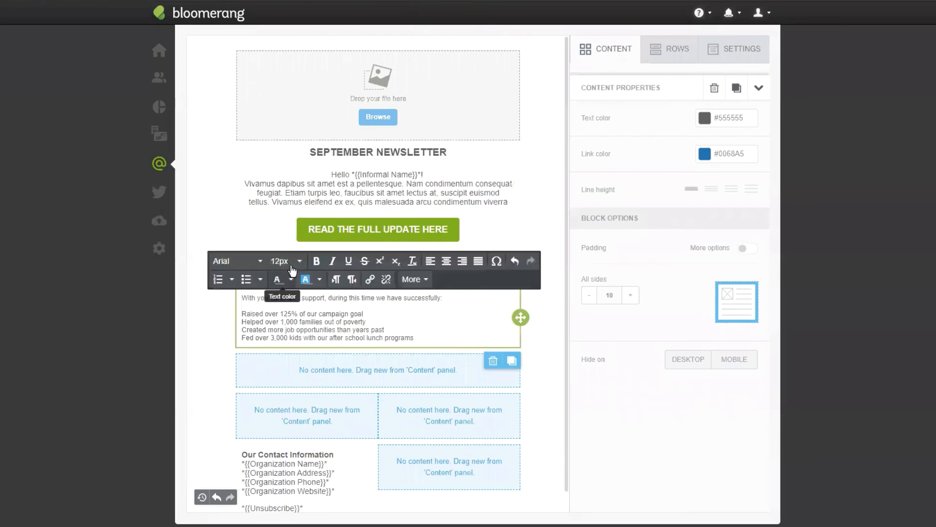
- Set all text in the "With you continued support" block to 14px
{"action": "left_click", "coordinate": [286, 261]}
{"action": "left_click", "coordinate": [294, 386]}
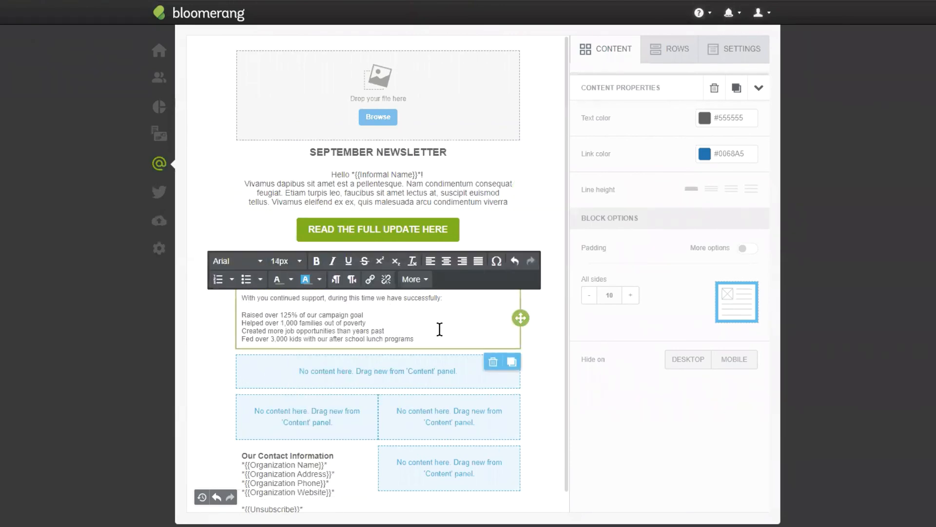
{"action": "key", "text": "ctrl+a"}
{"action": "left_click", "coordinate": [286, 261]}
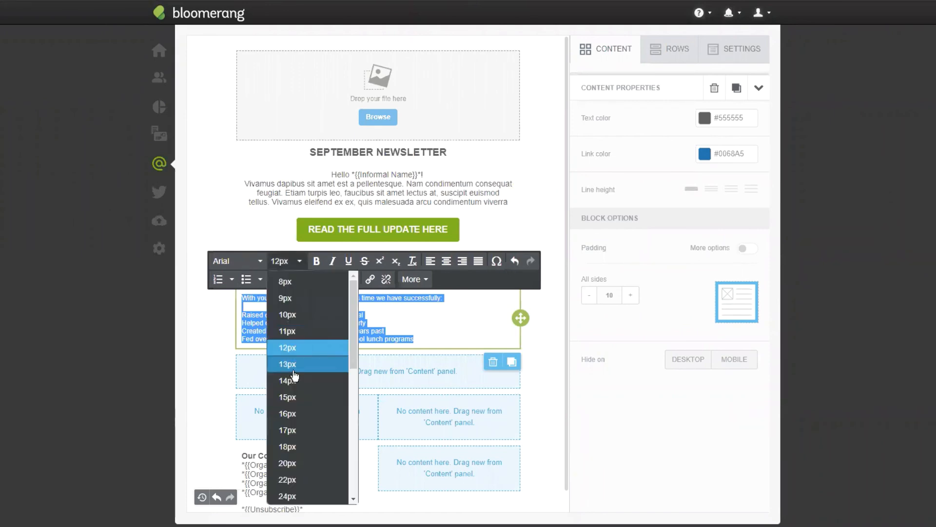
{"action": "left_click", "coordinate": [293, 381]}
- Turn the four achievement lines under the support sentence into a bulleted list with a separate bullet for each line
{"action": "left_click", "coordinate": [239, 317]}
{"action": "left_click_drag", "start_coordinate": [243, 316], "coordinate": [222, 317]}
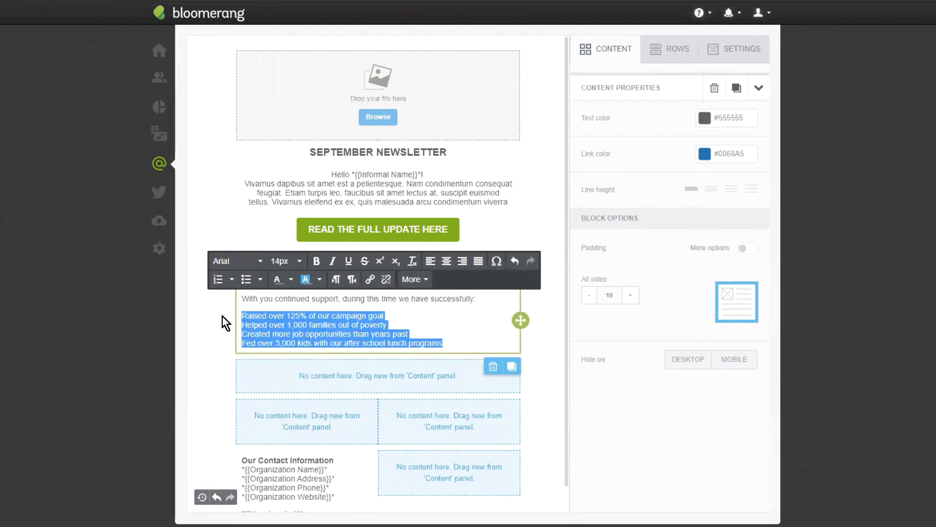
{"action": "left_click", "coordinate": [246, 285]}
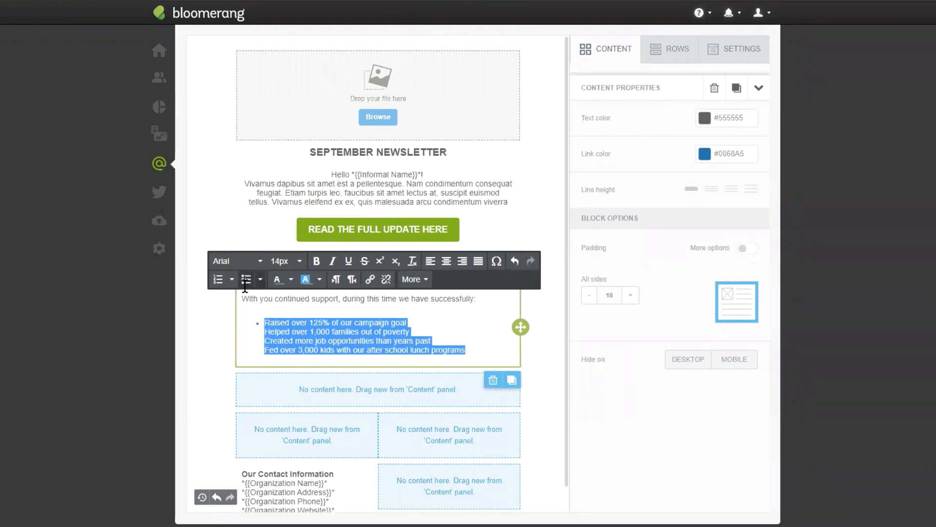
{"action": "left_click", "coordinate": [267, 333]}
{"action": "key", "text": "BackSpace"}
{"action": "key", "text": "Return"}
{"action": "key", "text": "BackSpace"}
{"action": "key", "text": "Return"}
{"action": "key", "text": "Down"}
{"action": "key", "text": "BackSpace"}
{"action": "key", "text": "Return"}
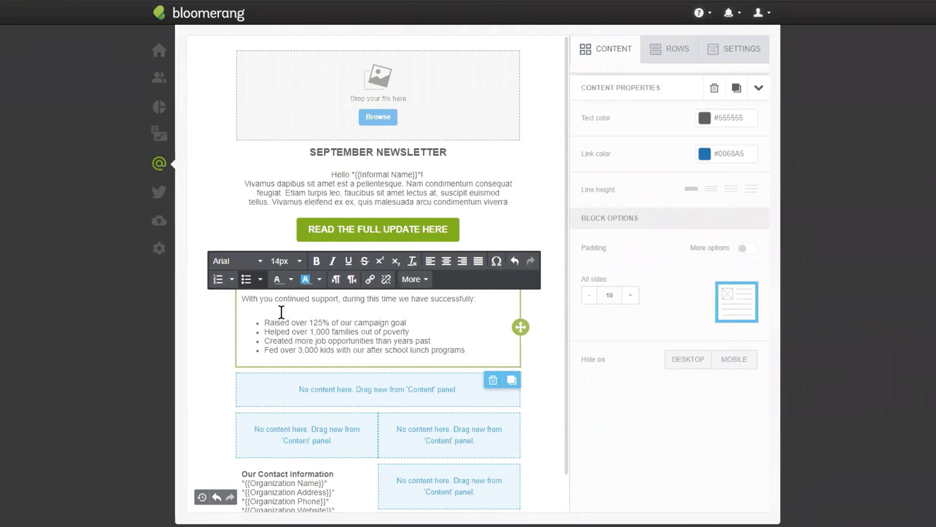
- Bold "125%", "1,000 families", "more job opportunities" and "over 3,000 kids" in the bulleted list
{"action": "left_click_drag", "start_coordinate": [330, 322], "coordinate": [359, 332]}
{"action": "key", "text": "ctrl+b"}
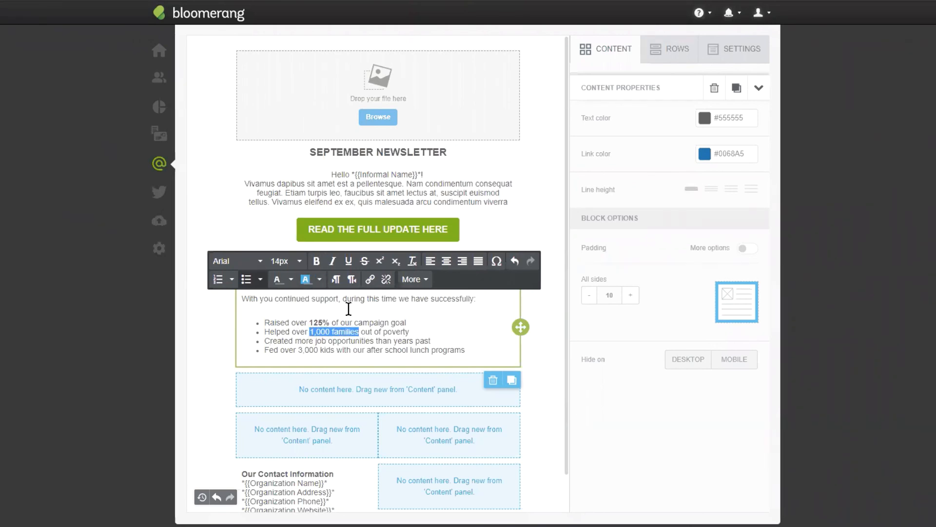
{"action": "left_click", "coordinate": [317, 263]}
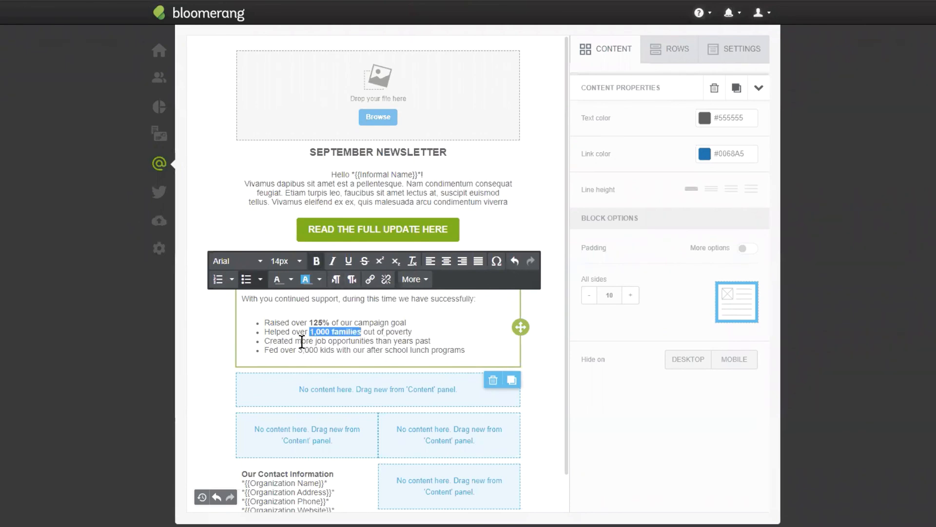
{"action": "left_click_drag", "start_coordinate": [296, 340], "coordinate": [375, 341]}
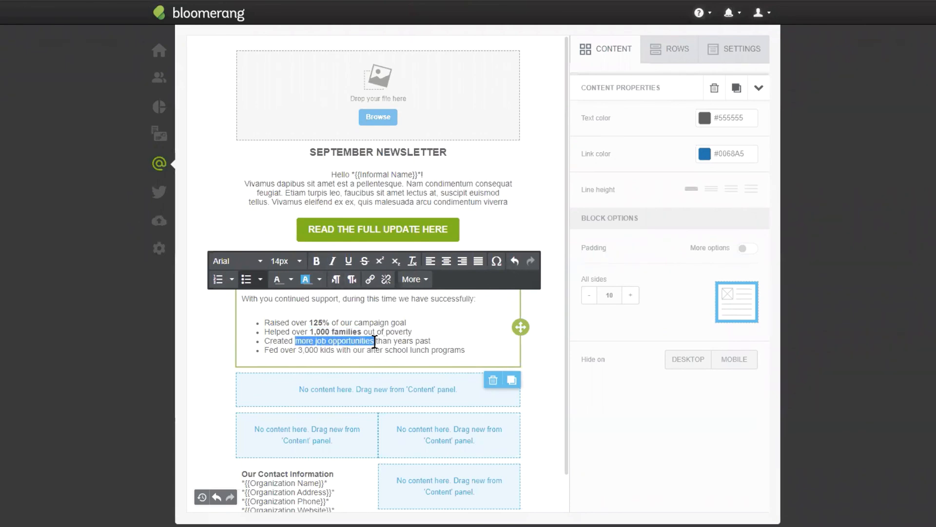
{"action": "left_click", "coordinate": [315, 262]}
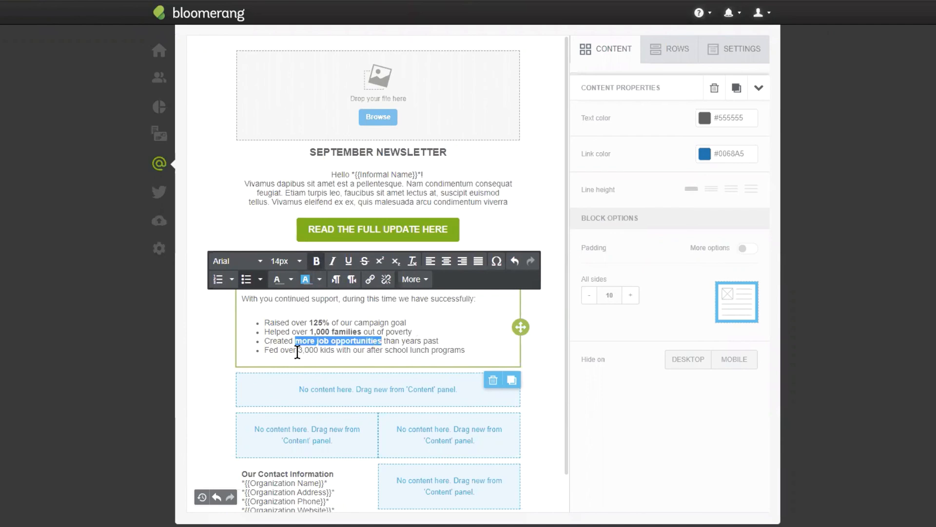
{"action": "left_click_drag", "start_coordinate": [282, 350], "coordinate": [335, 351]}
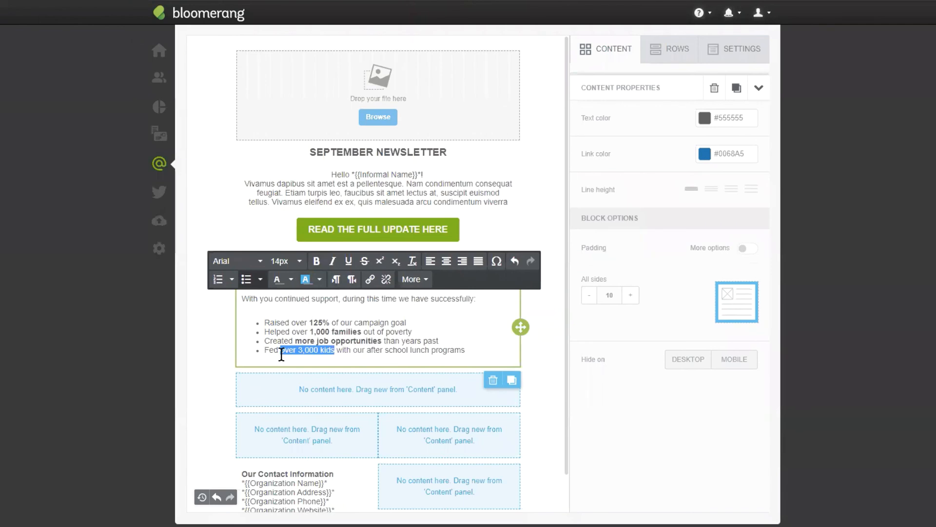
{"action": "left_click", "coordinate": [316, 262]}
{"action": "left_click", "coordinate": [416, 338]}
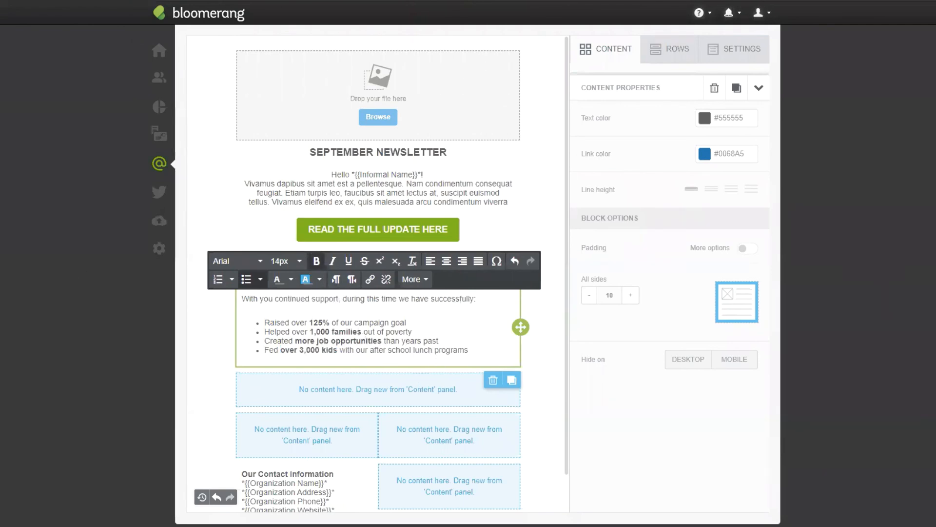
- Add a button block below the bulleted list and label it "SUPPORT OUR MISSION" in bold
{"action": "left_click", "coordinate": [627, 59]}
{"action": "left_click_drag", "start_coordinate": [741, 97], "coordinate": [396, 391]}
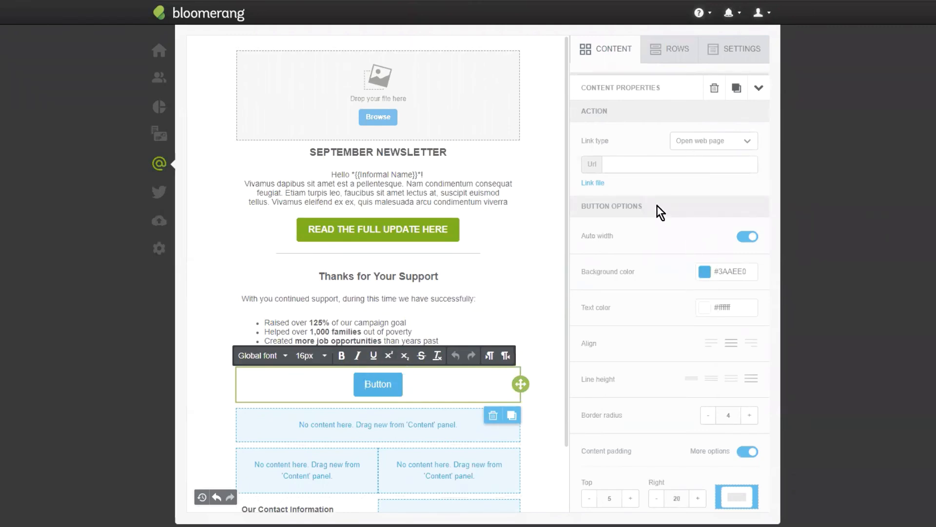
{"action": "double_click", "coordinate": [375, 385]}
{"action": "type", "text": "SUPPORT OUR MISSION"}
{"action": "left_click", "coordinate": [366, 385]}
{"action": "type", "text": "T"}
{"action": "triple_click", "coordinate": [377, 384]}
{"action": "left_click", "coordinate": [342, 355]}
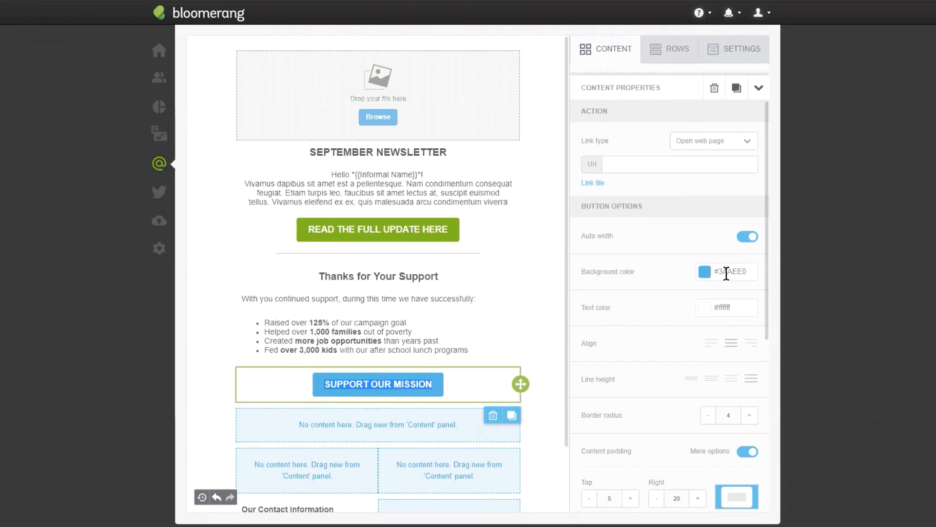
- Set the background color of the "SUPPORT OUR MISSION" button to #70b300
{"action": "left_click", "coordinate": [706, 272]}
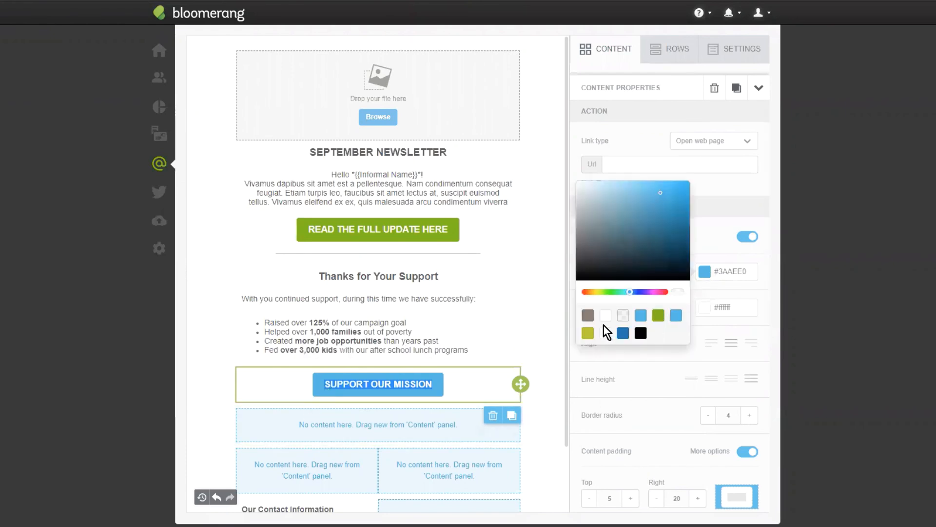
{"action": "left_click", "coordinate": [588, 332]}
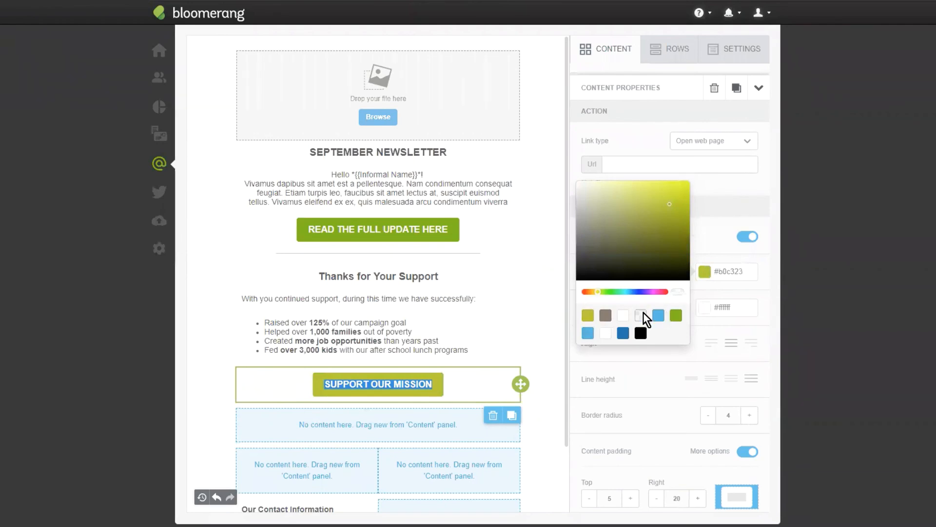
{"action": "double_click", "coordinate": [732, 271]}
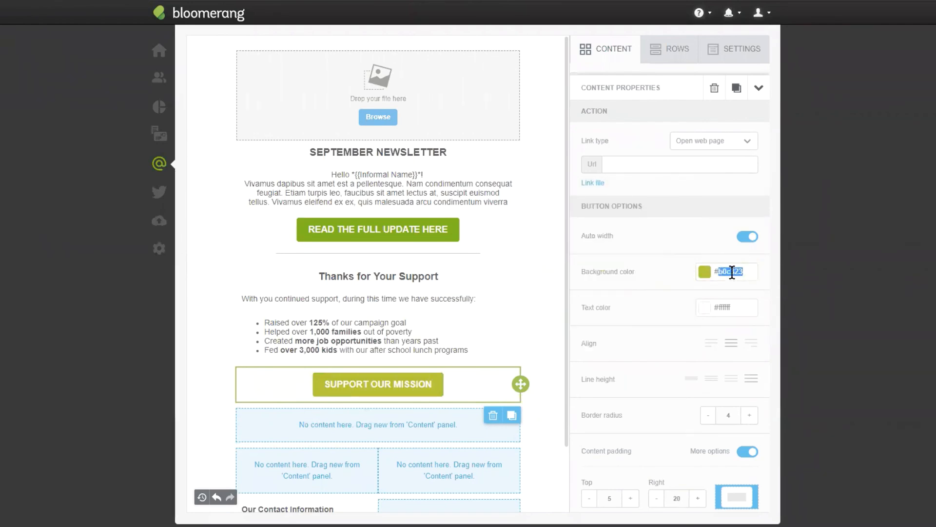
{"action": "type", "text": "70b300"}
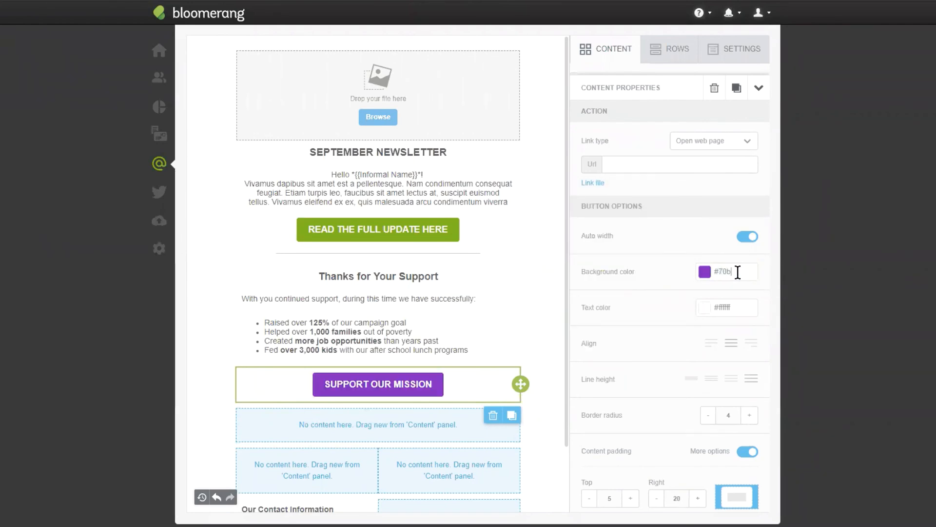
{"action": "left_click", "coordinate": [446, 349]}
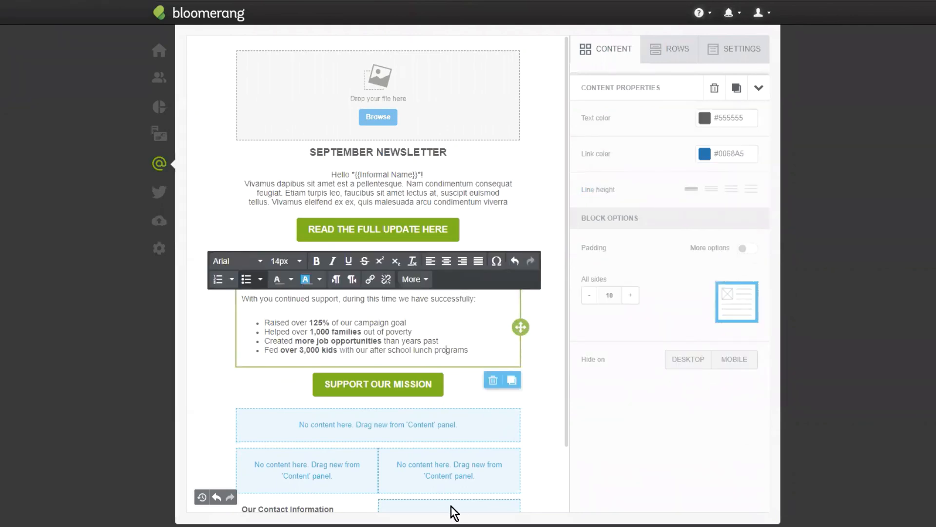
{"action": "left_click", "coordinate": [270, 360]}
- Fill the image placeholder above the newsletter title with the gardening illustration from the myfiles > editor_images folder
{"action": "scroll", "coordinate": [398, 255], "scroll_direction": "up", "scroll_amount": 3}
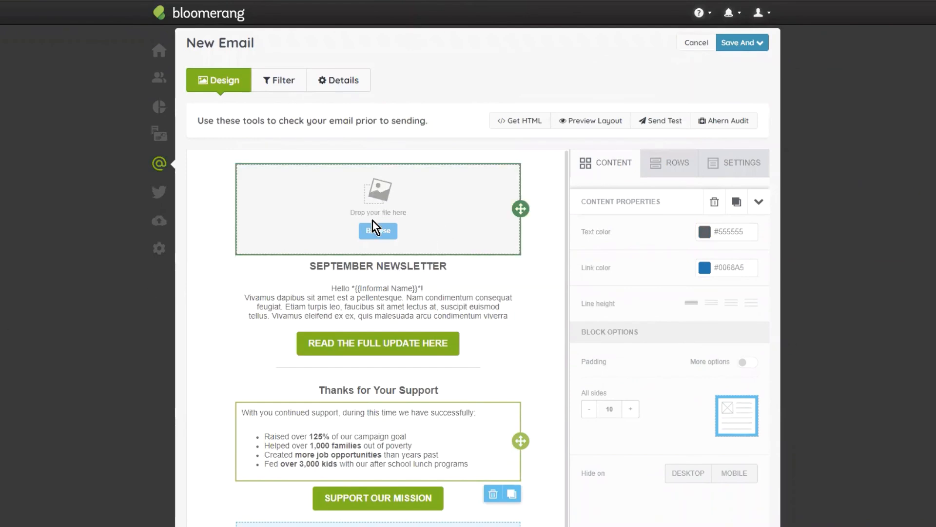
{"action": "left_click", "coordinate": [383, 238]}
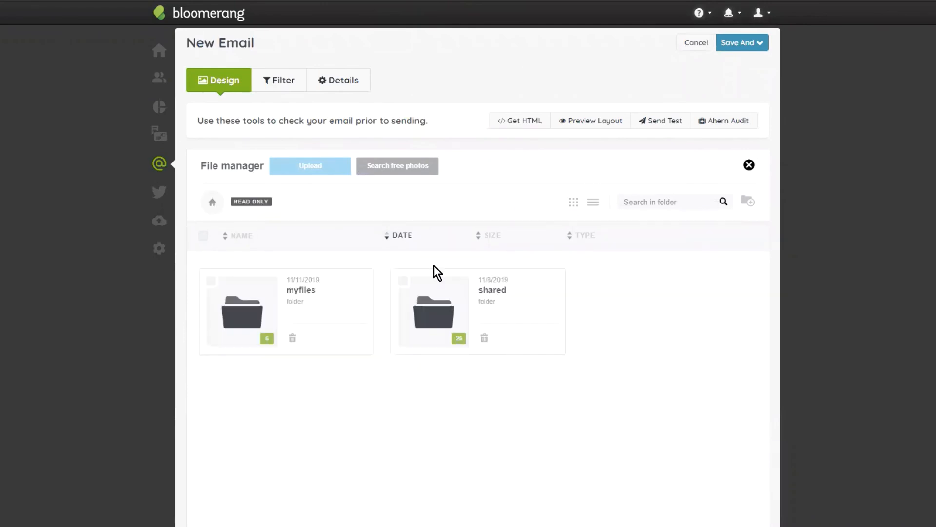
{"action": "left_click", "coordinate": [261, 305]}
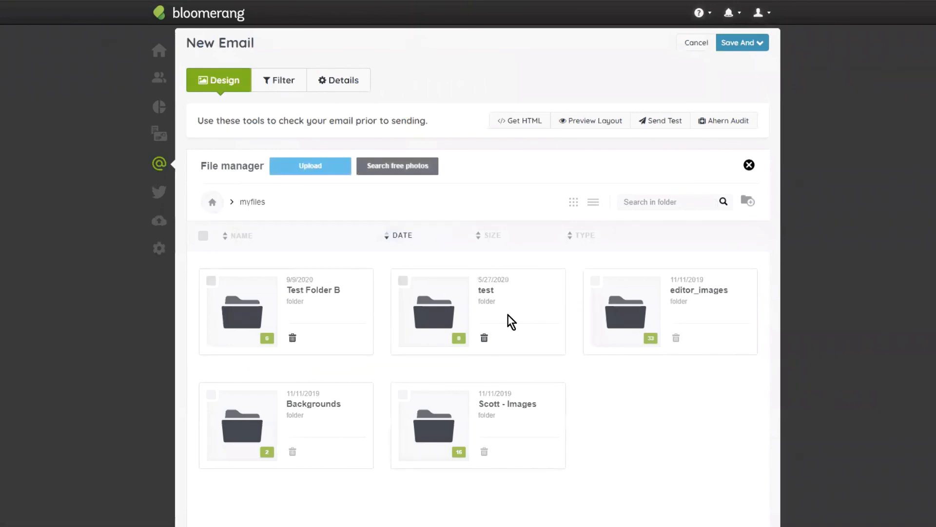
{"action": "left_click", "coordinate": [629, 295]}
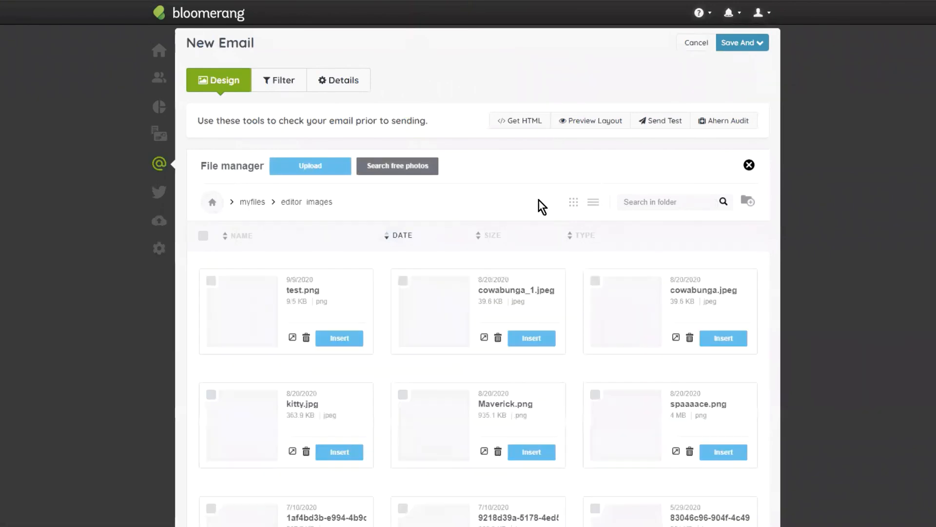
{"action": "scroll", "coordinate": [560, 227], "scroll_direction": "down", "scroll_amount": 10}
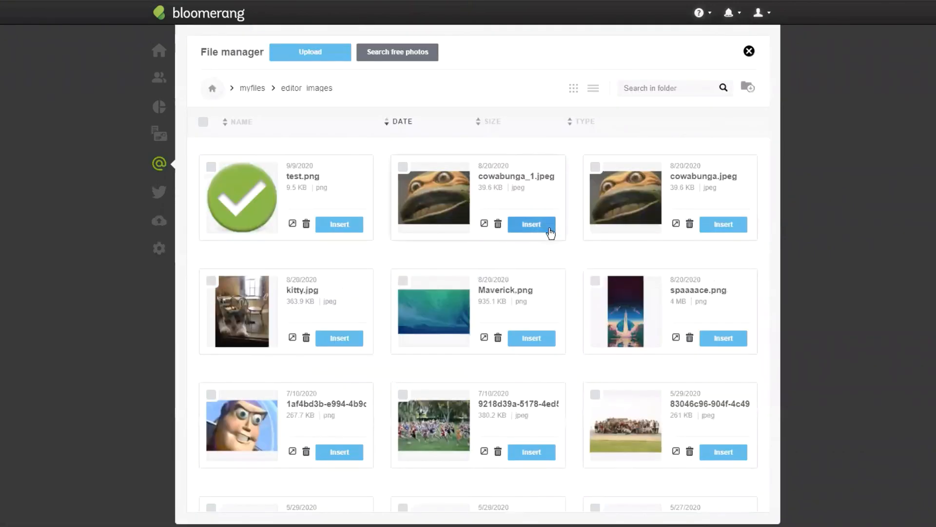
{"action": "scroll", "coordinate": [445, 170], "scroll_direction": "up", "scroll_amount": 5}
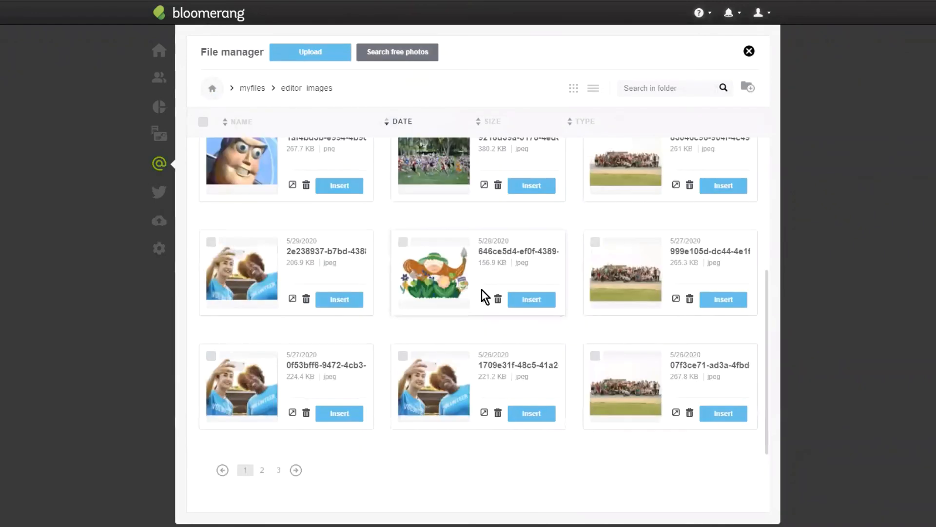
{"action": "scroll", "coordinate": [492, 378], "scroll_direction": "down", "scroll_amount": 3}
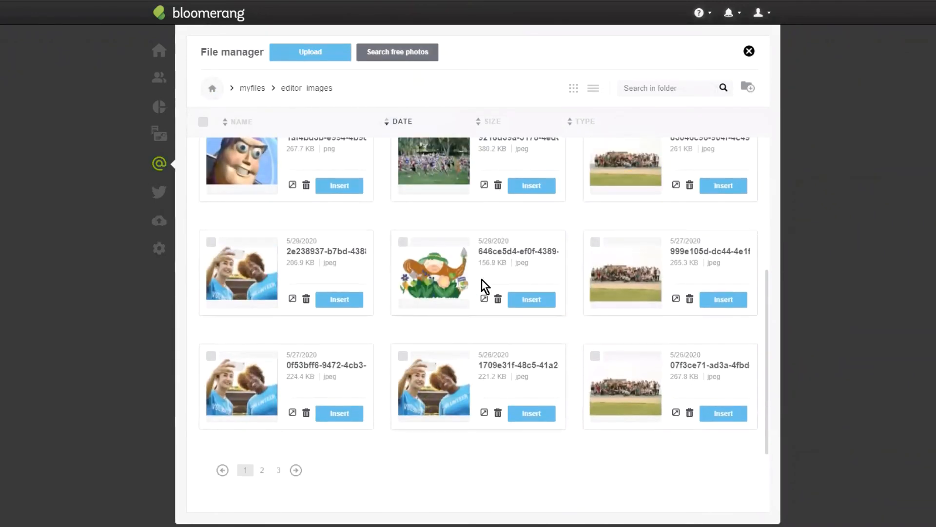
{"action": "left_click", "coordinate": [531, 302]}
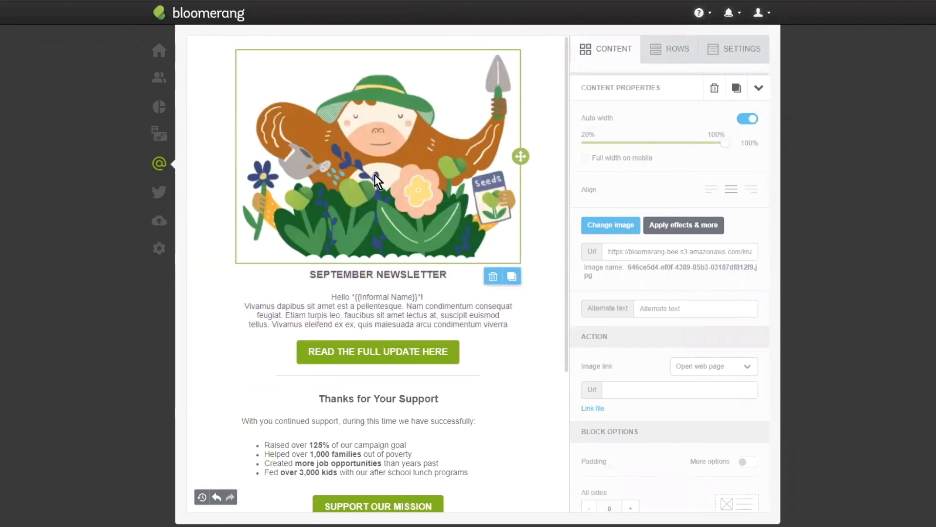
- Turn off auto width for the gardening image and reduce its width to 60%
{"action": "left_click", "coordinate": [752, 119]}
{"action": "left_click_drag", "start_coordinate": [725, 143], "coordinate": [650, 149]}
{"action": "left_click", "coordinate": [355, 213]}
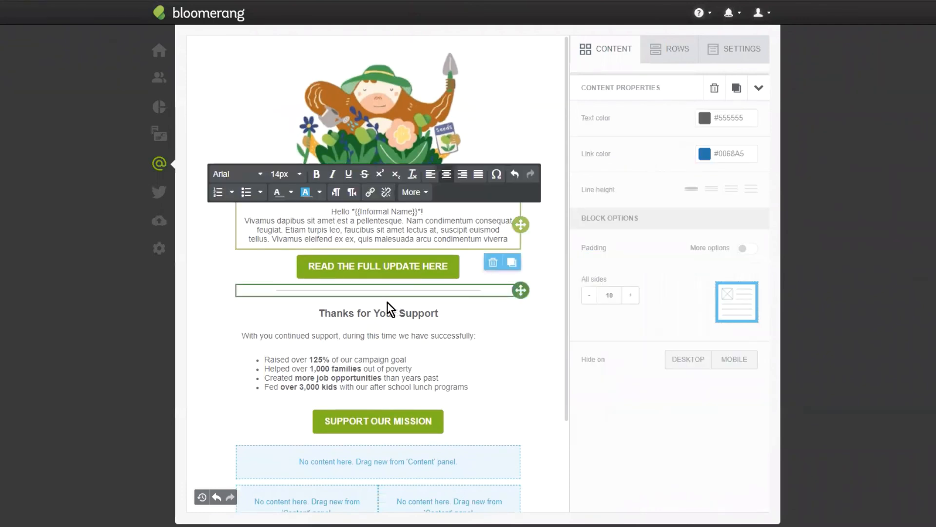
{"action": "left_click", "coordinate": [388, 117]}
- Add a video block in the empty row below the "SUPPORT OUR MISSION" button and paste the copied YouTube link as its video URL
{"action": "scroll", "coordinate": [458, 361], "scroll_direction": "down", "scroll_amount": 3}
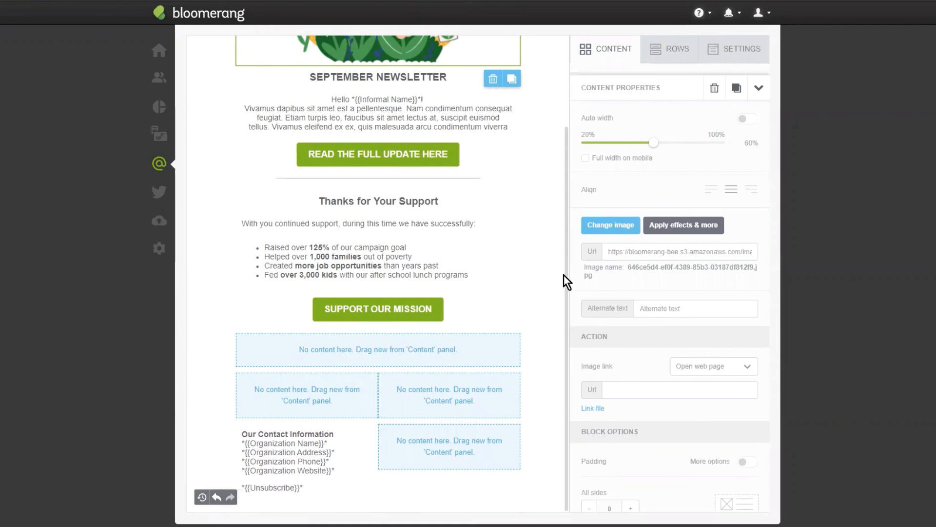
{"action": "left_click", "coordinate": [612, 58]}
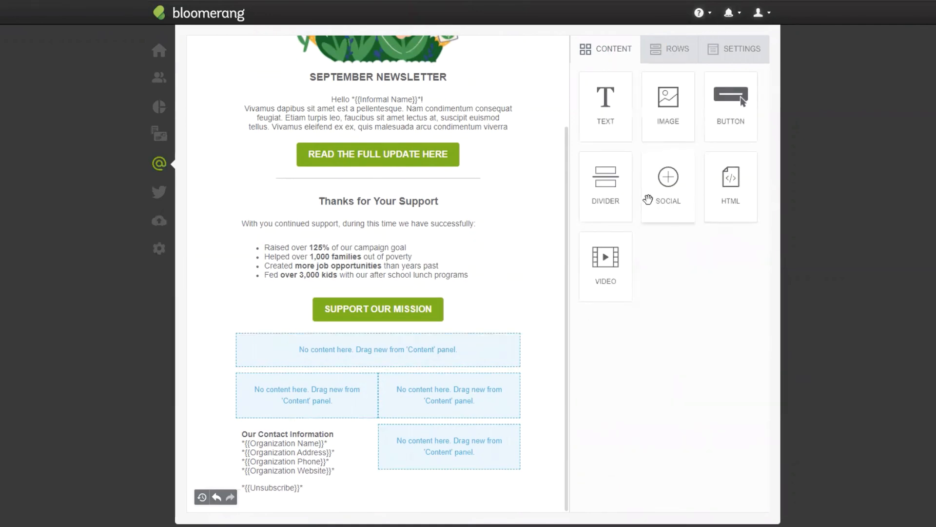
{"action": "left_click_drag", "start_coordinate": [602, 244], "coordinate": [390, 350]}
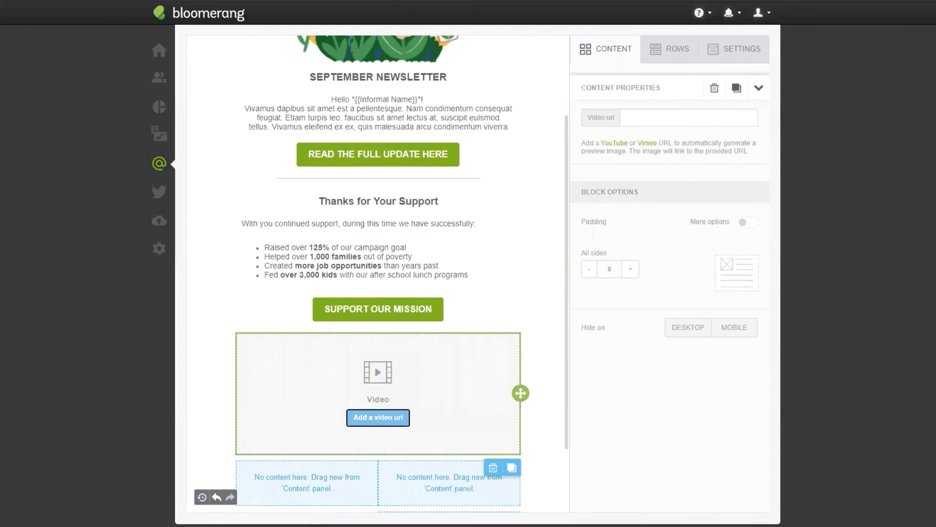
{"action": "left_click", "coordinate": [689, 118]}
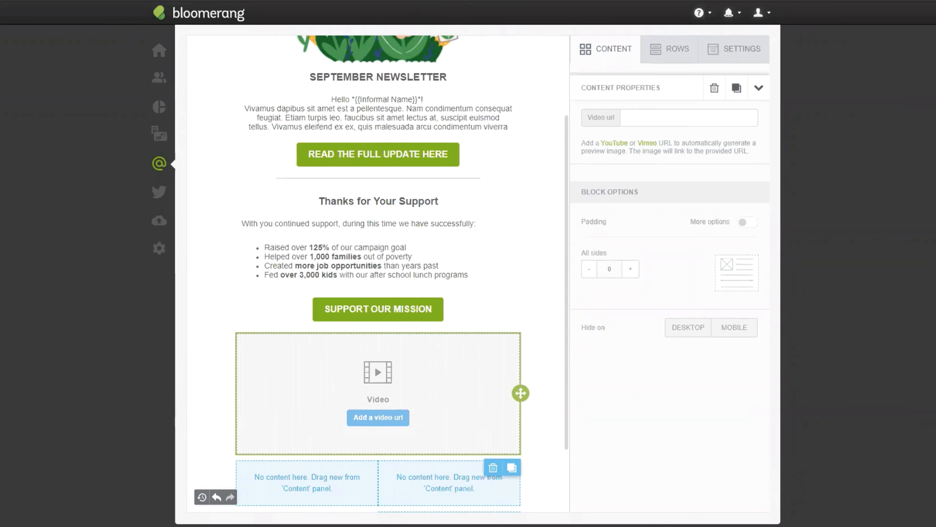
{"action": "left_click", "coordinate": [644, 119]}
{"action": "type", "text": "https://www.youtube.com/watch?v=V2N-eow5UhY"}
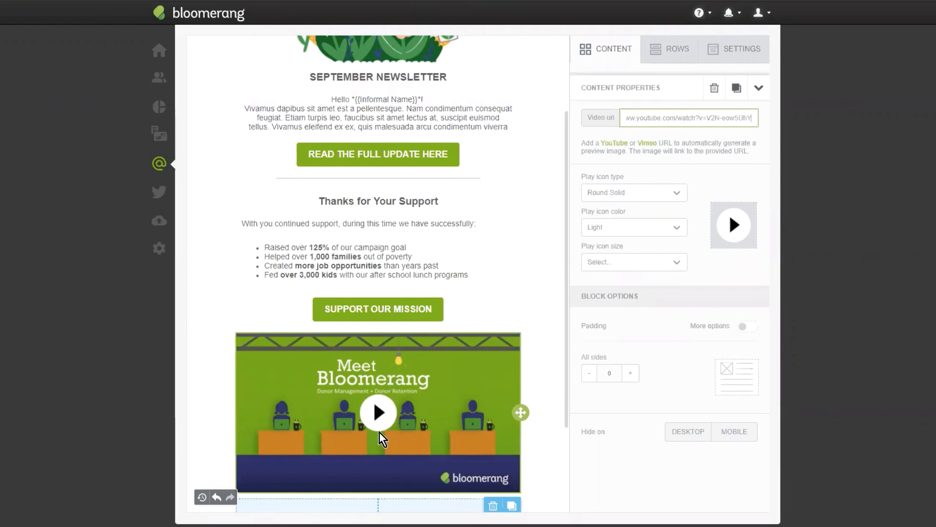
- Set the video's play icon type to Rectangle and its play icon size to 80px
{"action": "scroll", "coordinate": [417, 295], "scroll_direction": "down", "scroll_amount": 2}
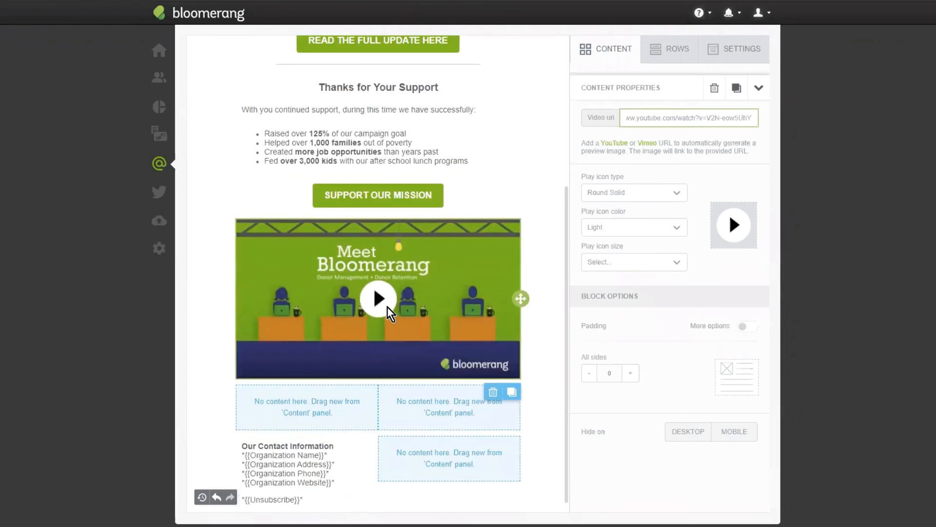
{"action": "left_click", "coordinate": [647, 192]}
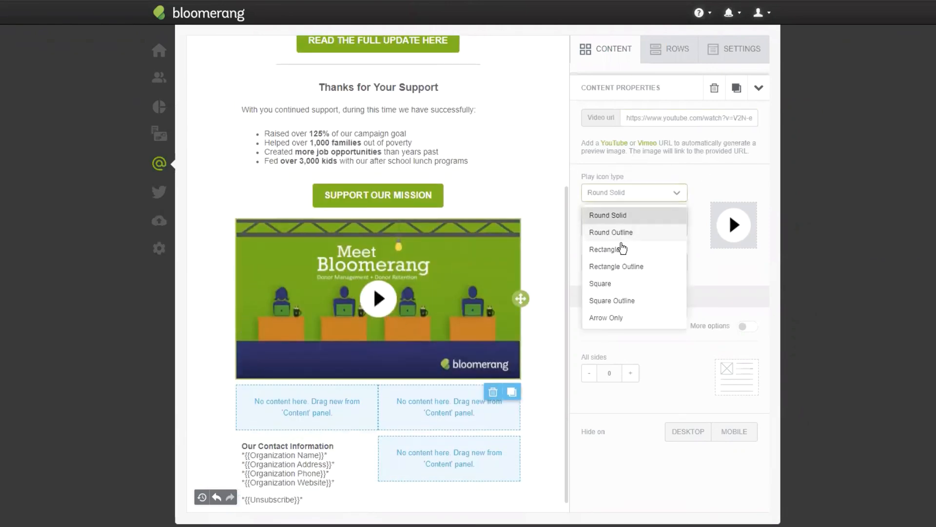
{"action": "left_click", "coordinate": [629, 233]}
{"action": "left_click", "coordinate": [630, 194]}
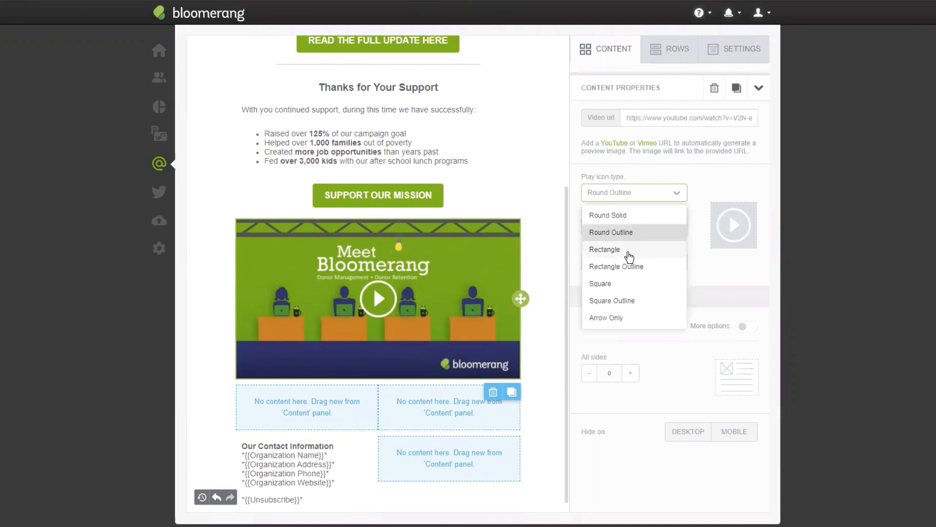
{"action": "left_click", "coordinate": [629, 249]}
{"action": "left_click", "coordinate": [637, 193]}
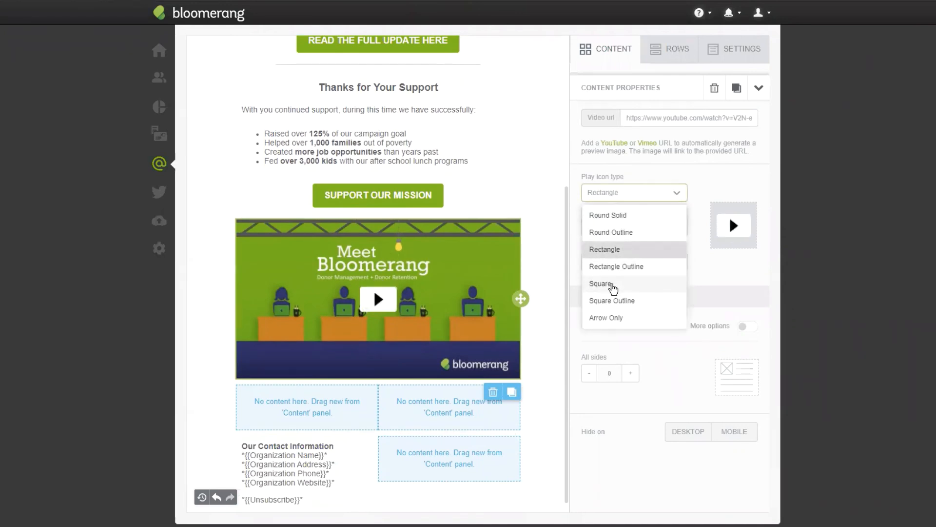
{"action": "left_click", "coordinate": [800, 320]}
{"action": "left_click", "coordinate": [621, 263]}
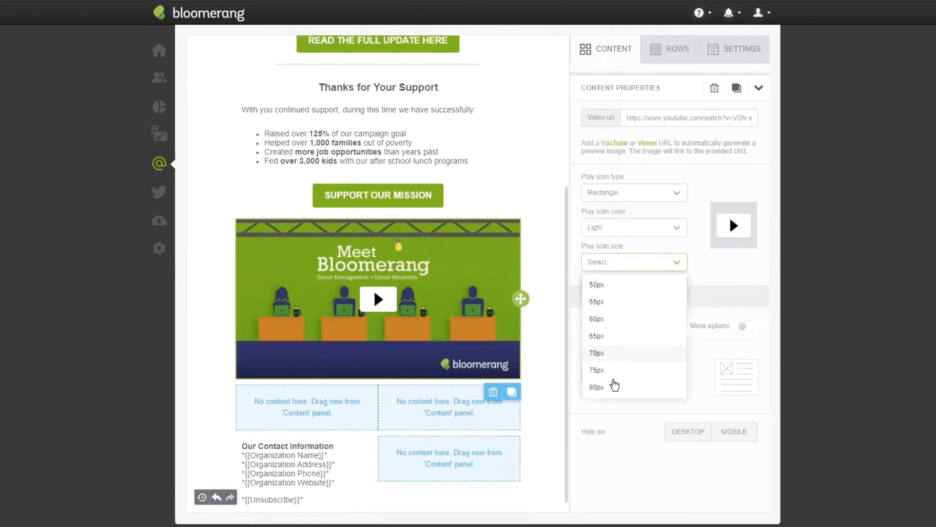
{"action": "left_click", "coordinate": [614, 386]}
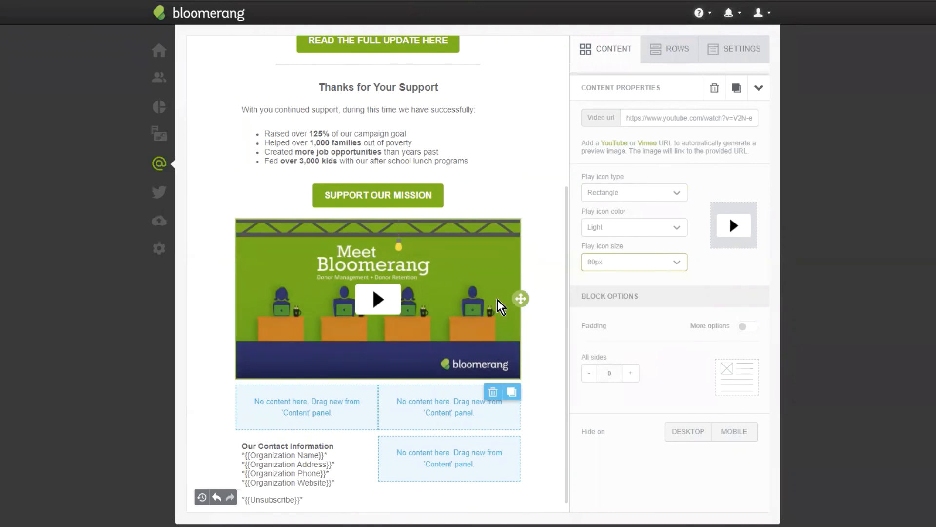
- Set the background color of the row containing the video to light gray #c2c2c2
{"action": "left_click", "coordinate": [549, 268]}
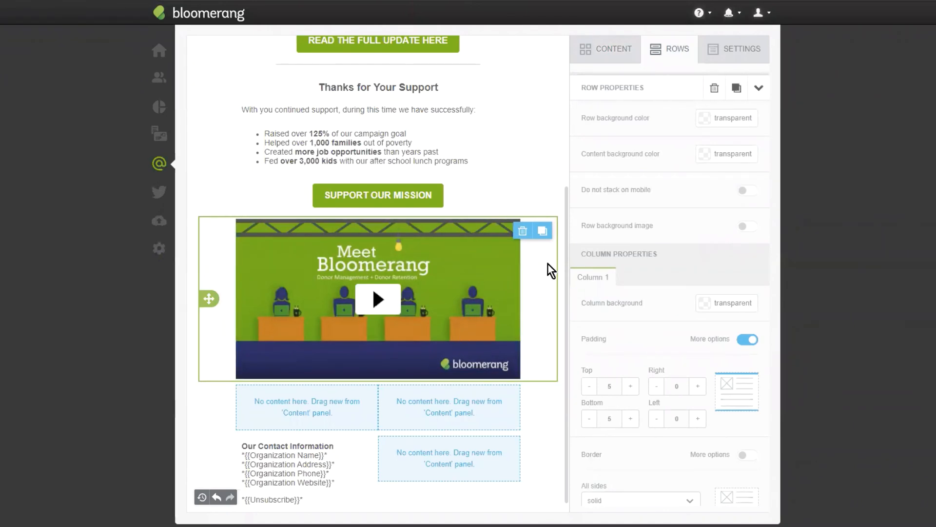
{"action": "left_click", "coordinate": [708, 122]}
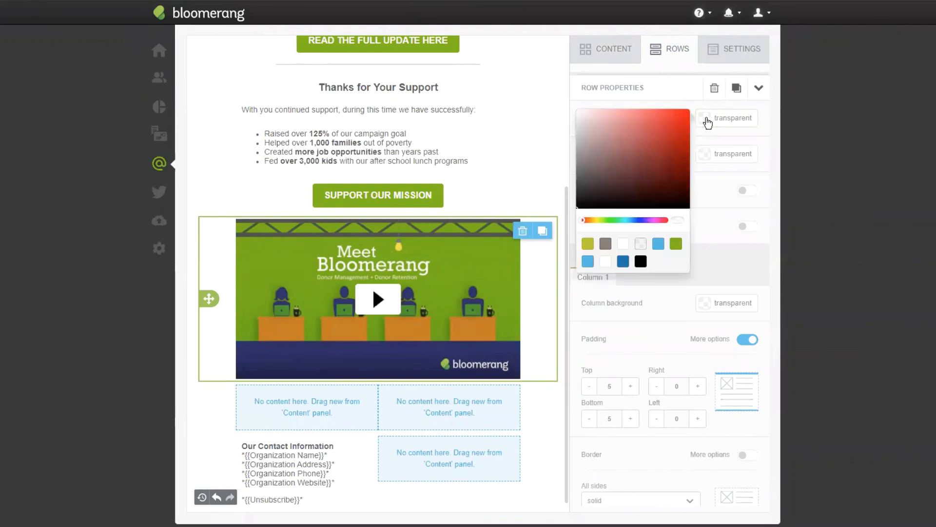
{"action": "left_click_drag", "start_coordinate": [605, 165], "coordinate": [561, 134]}
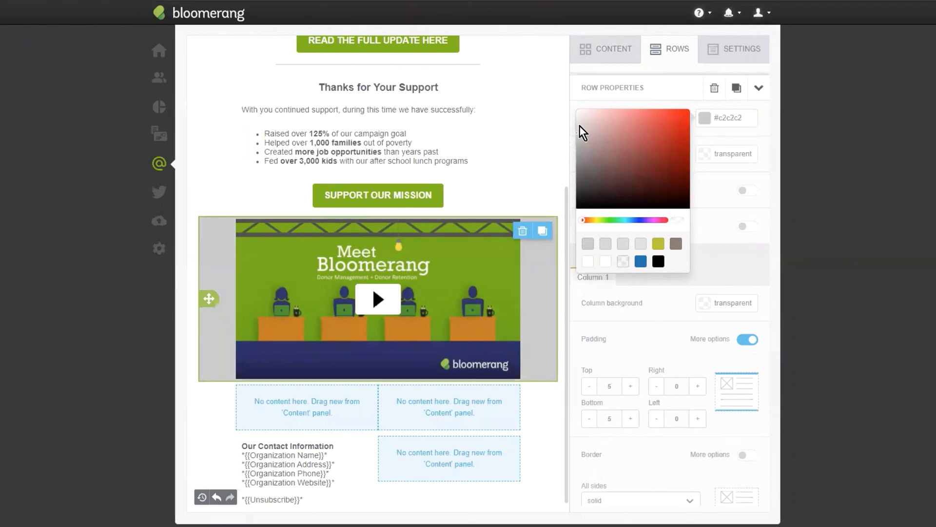
{"action": "left_click", "coordinate": [704, 183]}
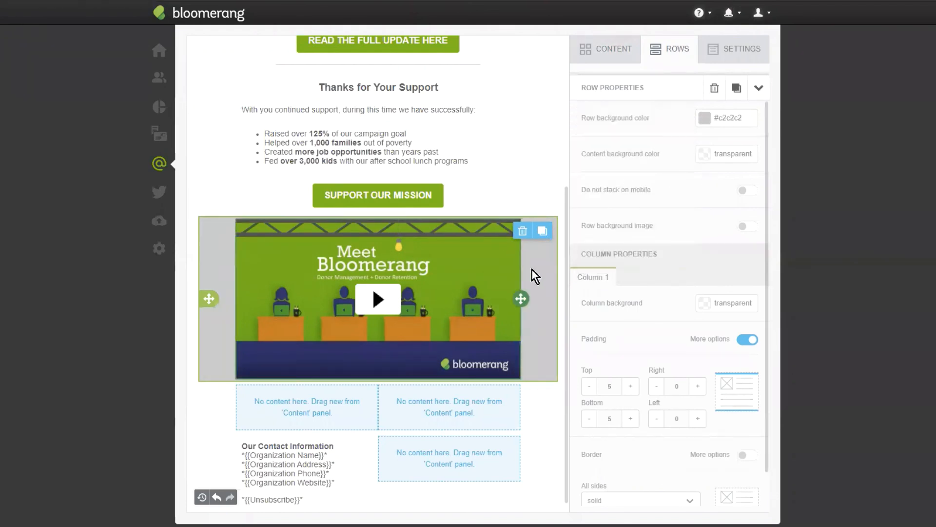
- Increase the video block's padding to 15 on all sides
{"action": "left_click", "coordinate": [464, 256]}
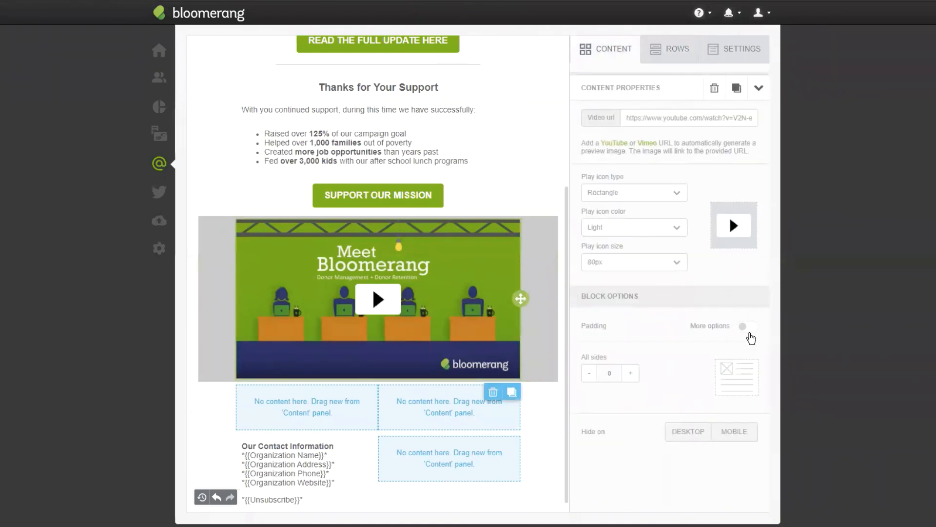
{"action": "left_click", "coordinate": [634, 374]}
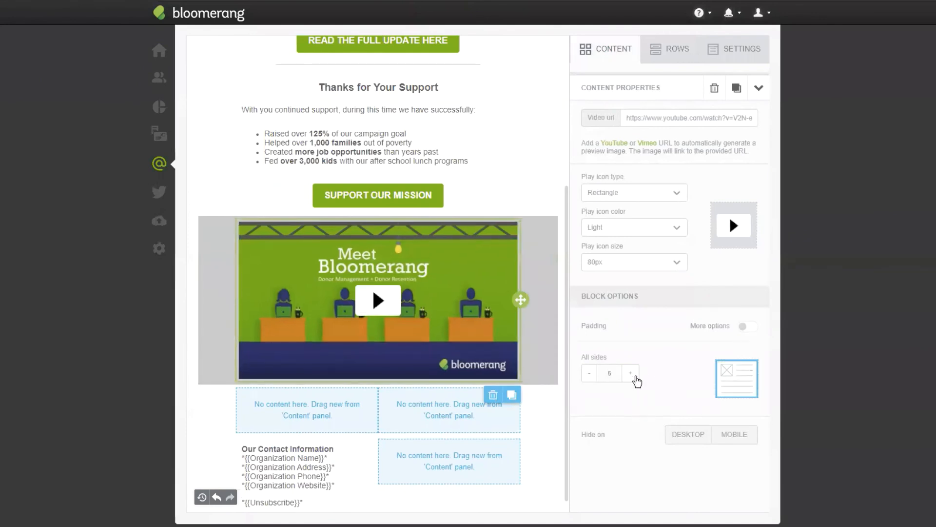
{"action": "left_click", "coordinate": [635, 377]}
{"action": "left_click", "coordinate": [628, 372]}
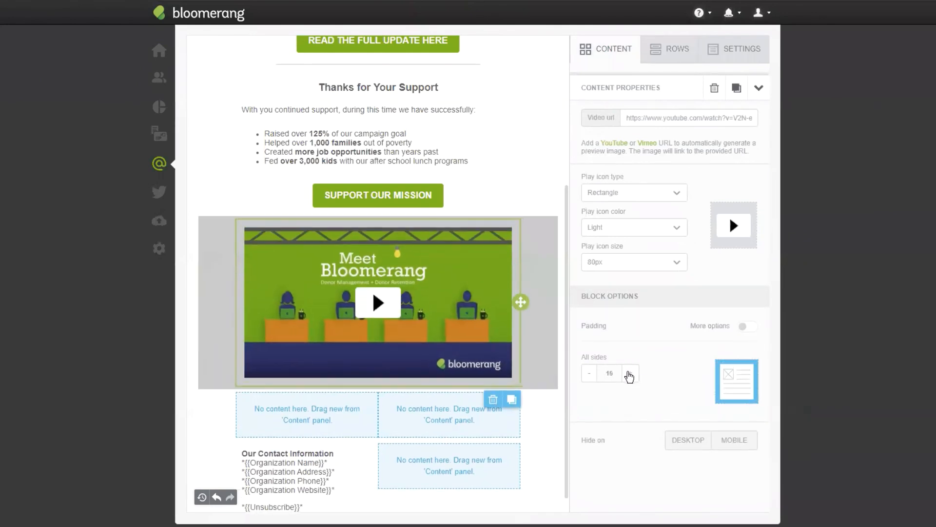
{"action": "left_click", "coordinate": [543, 161]}
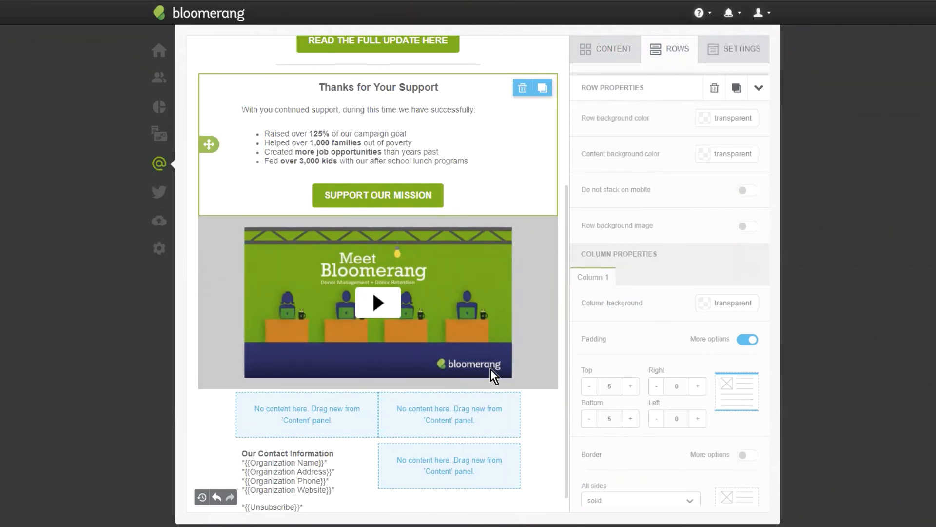
{"action": "left_click", "coordinate": [487, 295]}
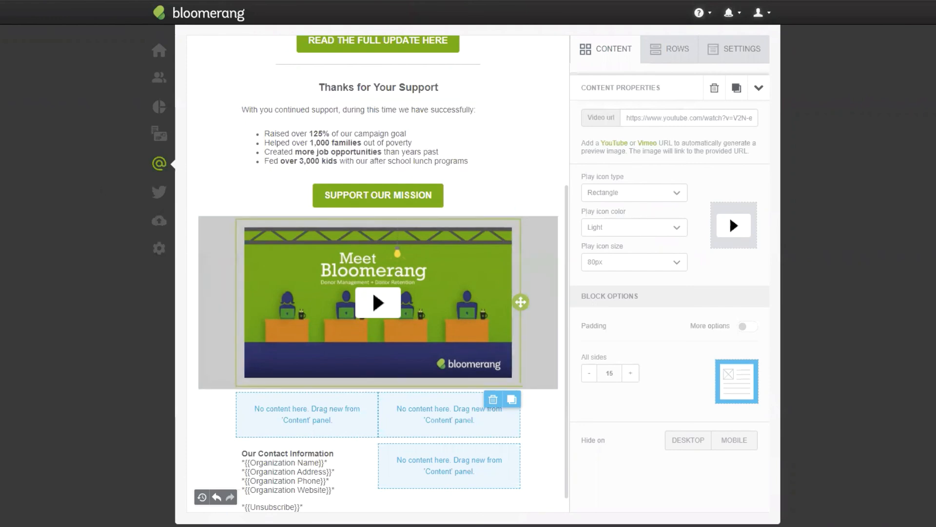
- Add an image block to each column of the empty two-column row below the video
{"action": "scroll", "coordinate": [494, 284], "scroll_direction": "down", "scroll_amount": 1}
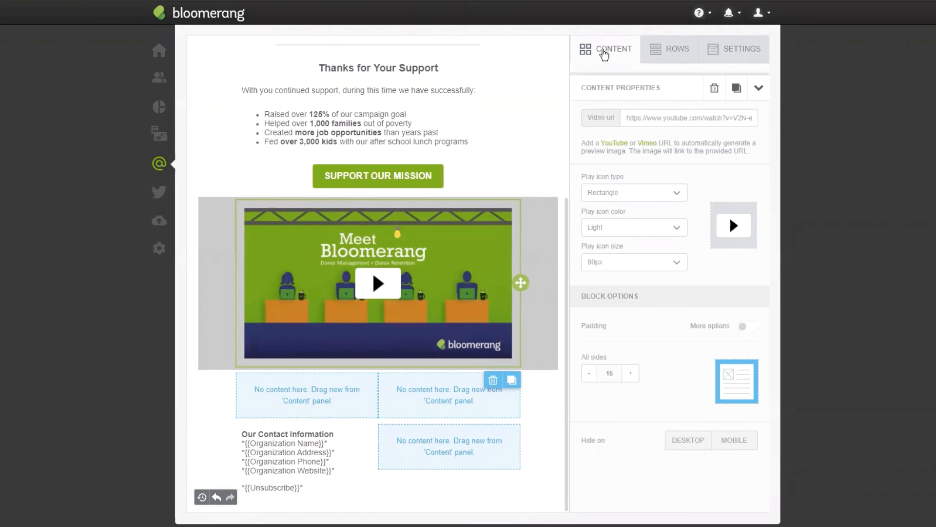
{"action": "left_click", "coordinate": [605, 49]}
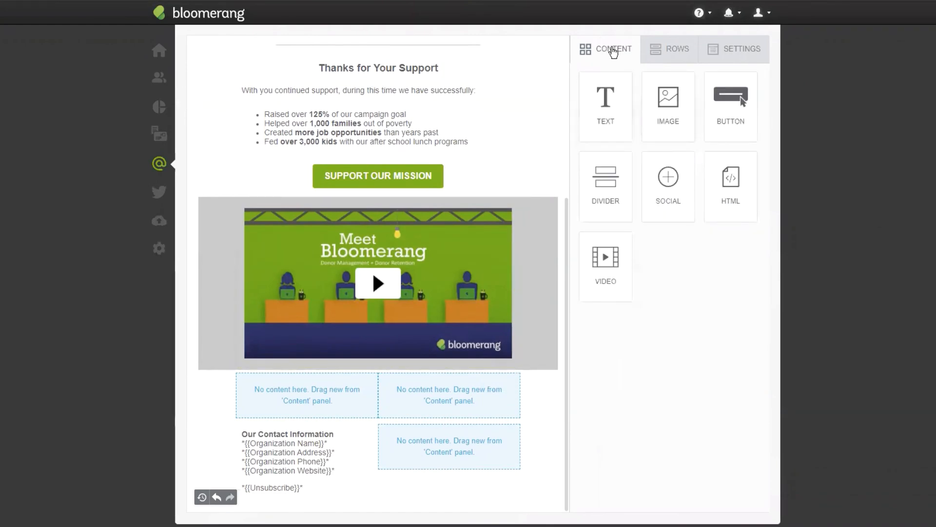
{"action": "left_click_drag", "start_coordinate": [657, 124], "coordinate": [308, 395]}
{"action": "left_click_drag", "start_coordinate": [646, 107], "coordinate": [464, 392]}
- Add a text block and a button under the image placeholder in each of the two columns
{"action": "scroll", "coordinate": [466, 420], "scroll_direction": "down", "scroll_amount": 1}
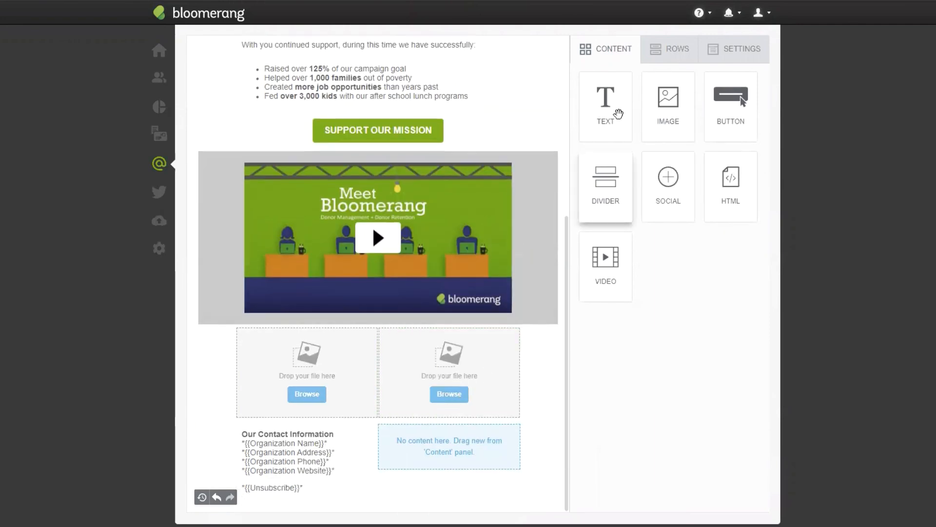
{"action": "left_click_drag", "start_coordinate": [605, 122], "coordinate": [334, 401]}
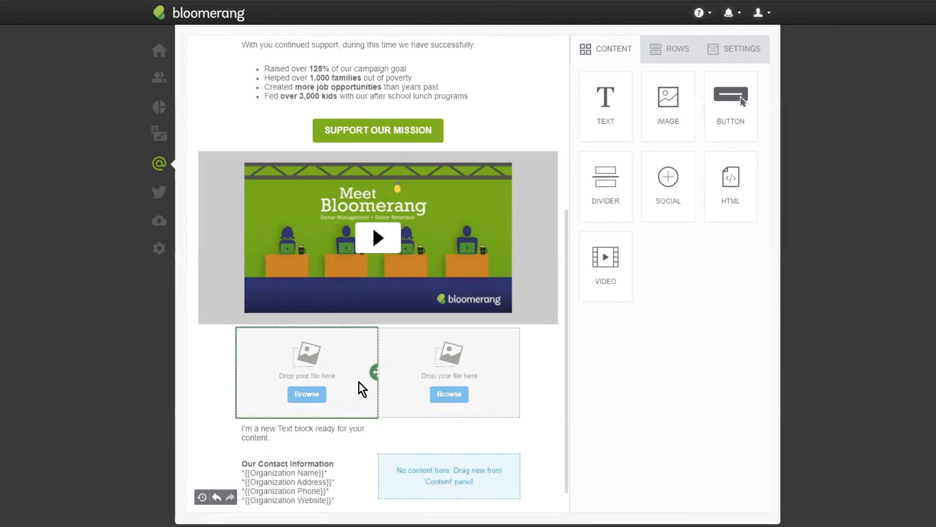
{"action": "left_click_drag", "start_coordinate": [605, 105], "coordinate": [449, 415]}
{"action": "left_click_drag", "start_coordinate": [708, 104], "coordinate": [404, 441]}
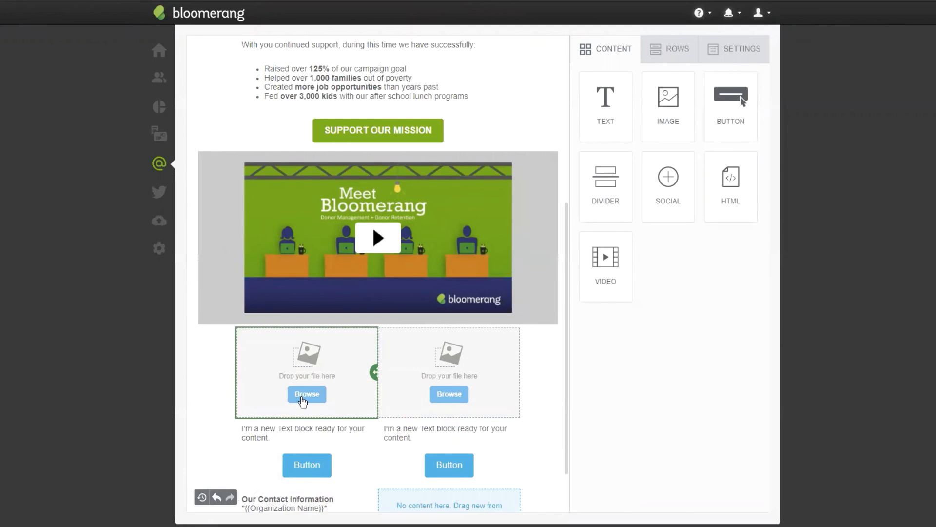
- Search the free photos for "volunteer", import the rainbow world map, and insert it into the first column's image placeholder
{"action": "left_click", "coordinate": [302, 396]}
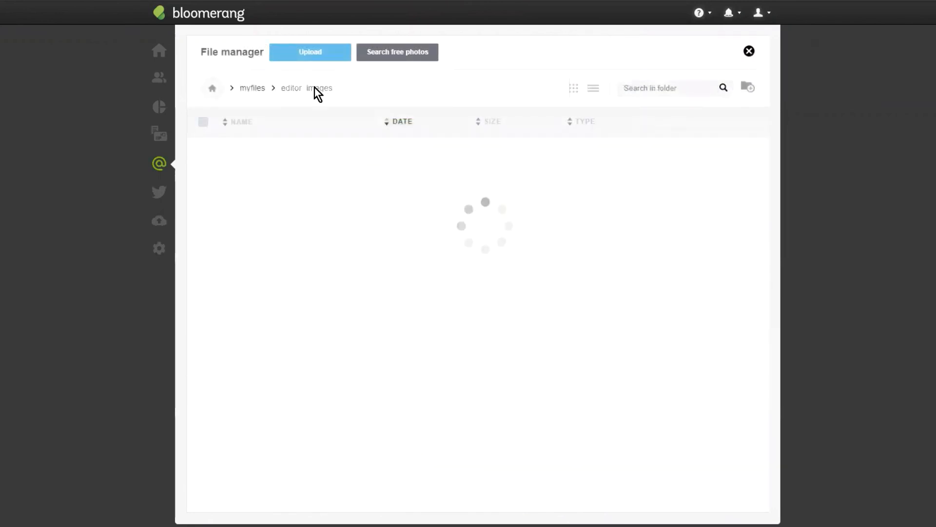
{"action": "scroll", "coordinate": [306, 189], "scroll_direction": "up", "scroll_amount": 3}
{"action": "left_click", "coordinate": [400, 174]}
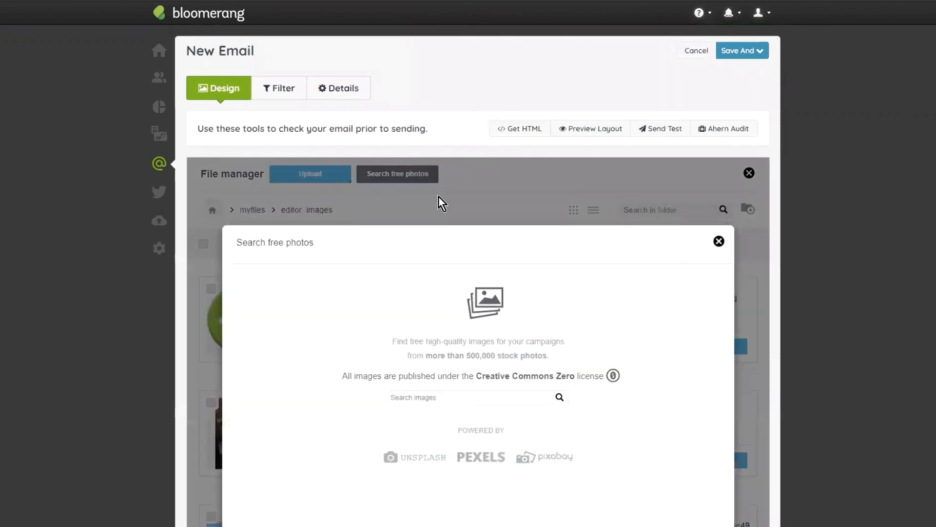
{"action": "scroll", "coordinate": [551, 323], "scroll_direction": "down", "scroll_amount": 2}
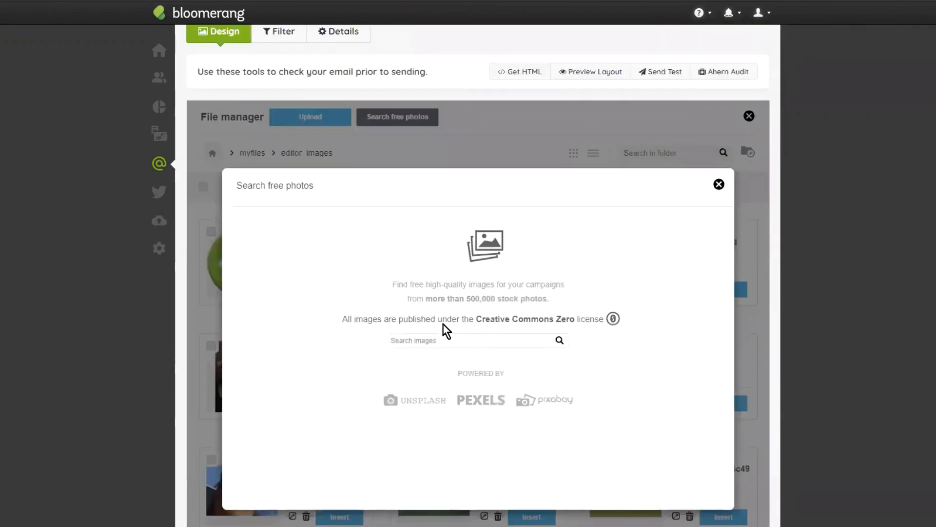
{"action": "left_click", "coordinate": [435, 330]}
{"action": "type", "text": "volunteer"}
{"action": "key", "text": "Return"}
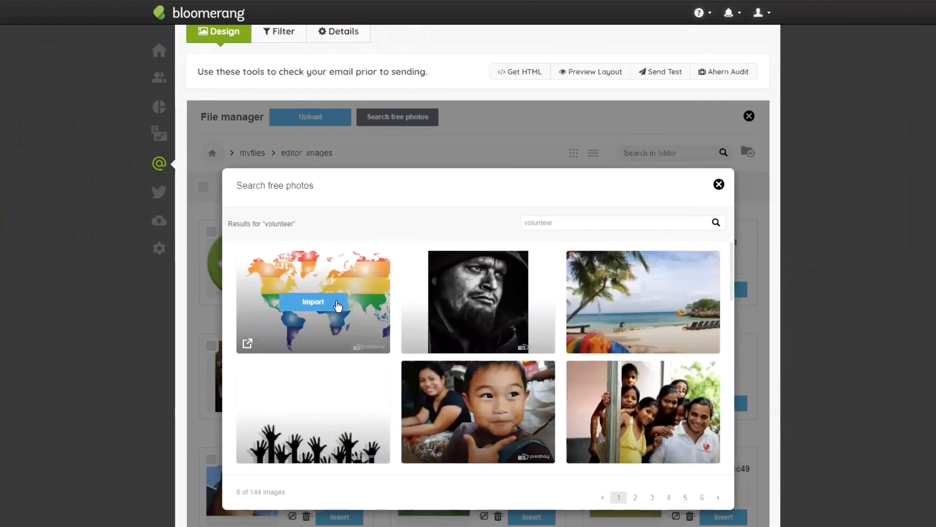
{"action": "left_click", "coordinate": [344, 304]}
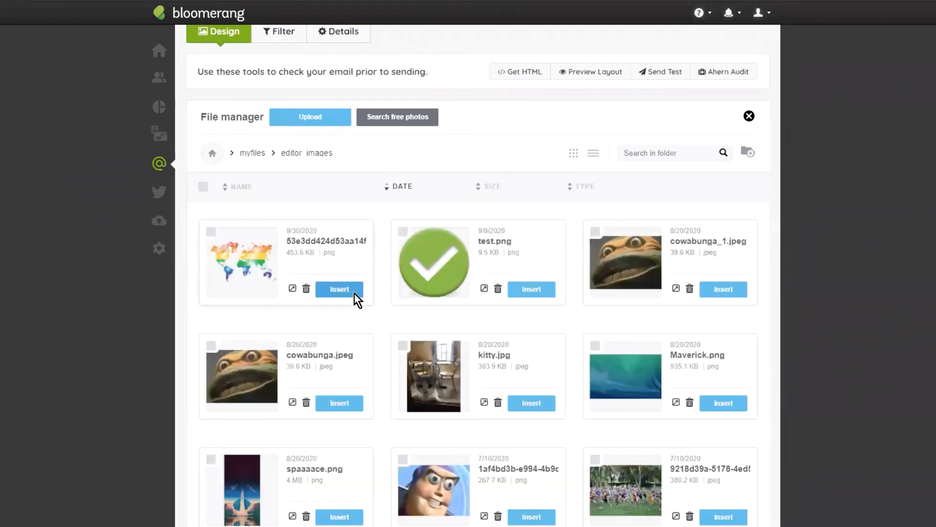
{"action": "left_click", "coordinate": [339, 289]}
- Fill the second column's image placeholder with the selfie photo of two volunteers dated 5/27/2020 from editor_images
{"action": "scroll", "coordinate": [412, 426], "scroll_direction": "down", "scroll_amount": 1}
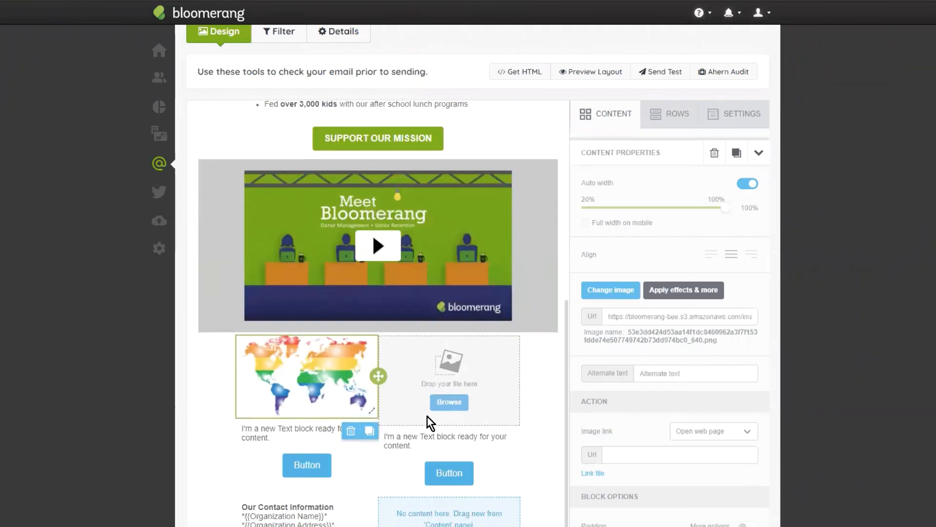
{"action": "left_click", "coordinate": [450, 402]}
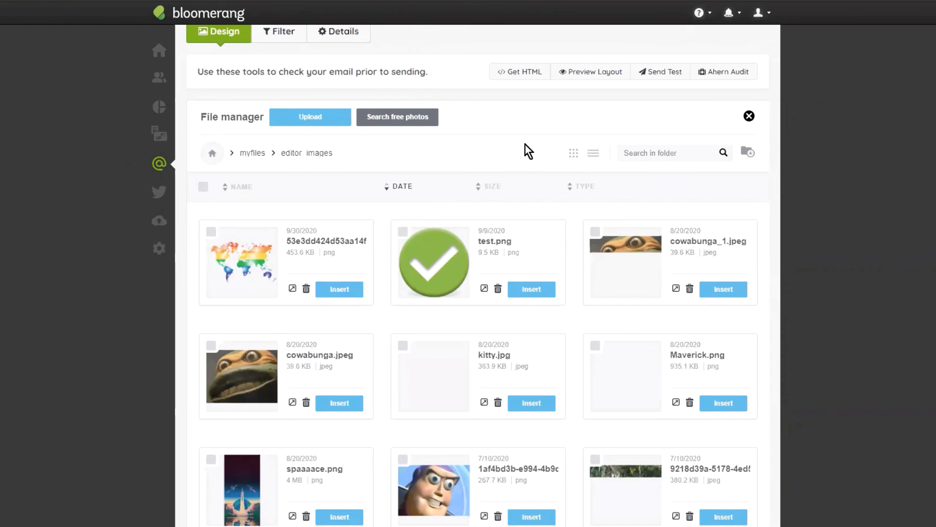
{"action": "scroll", "coordinate": [520, 372], "scroll_direction": "down", "scroll_amount": 10}
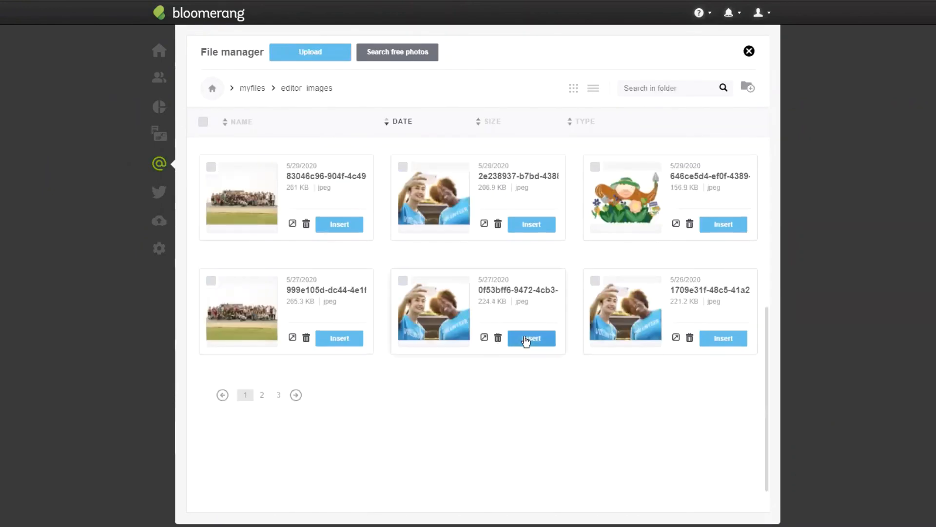
{"action": "left_click", "coordinate": [523, 337]}
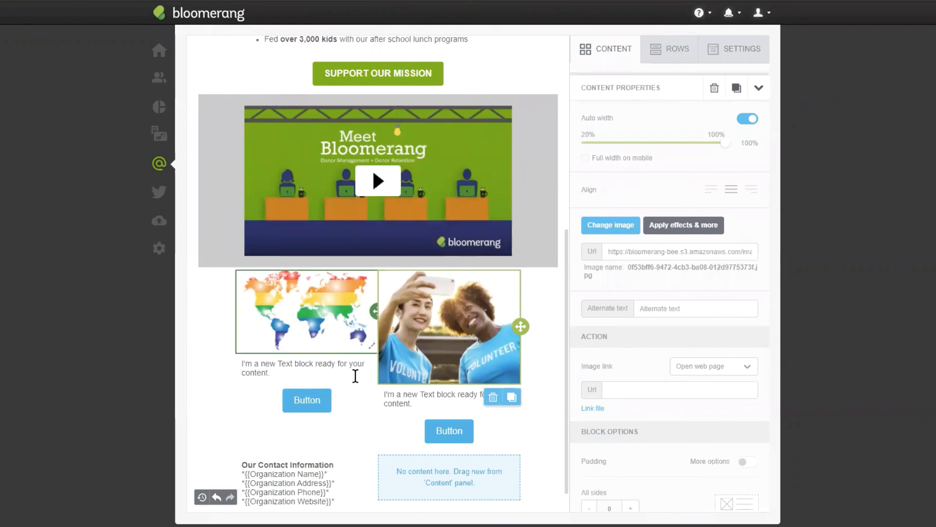
- Crop the rainbow world map image at 16:9 with the crop frame moved to its upper edge, and save the edited image
{"action": "left_click", "coordinate": [294, 314]}
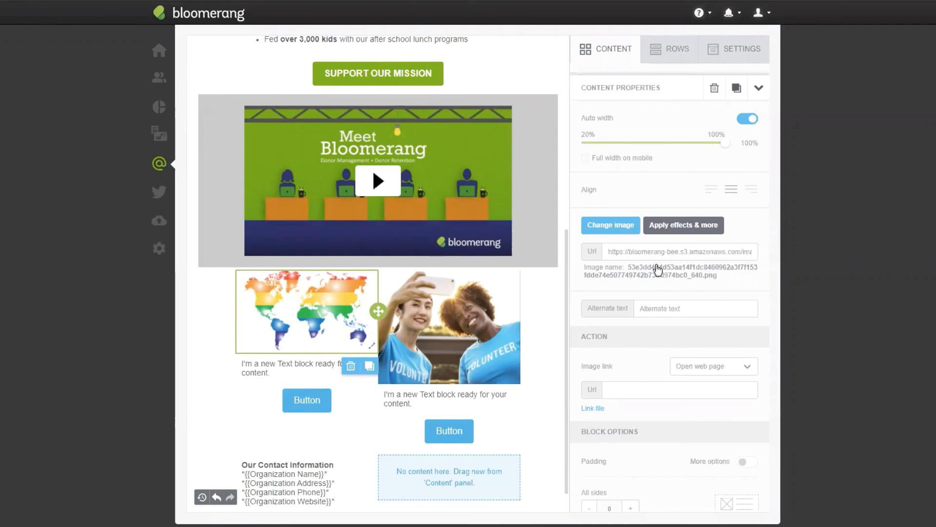
{"action": "left_click", "coordinate": [692, 222]}
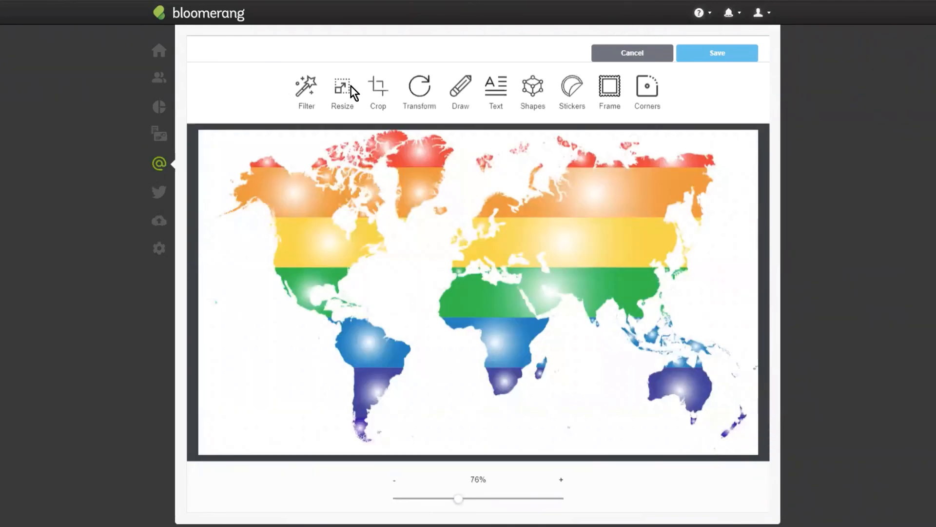
{"action": "left_click", "coordinate": [376, 89]}
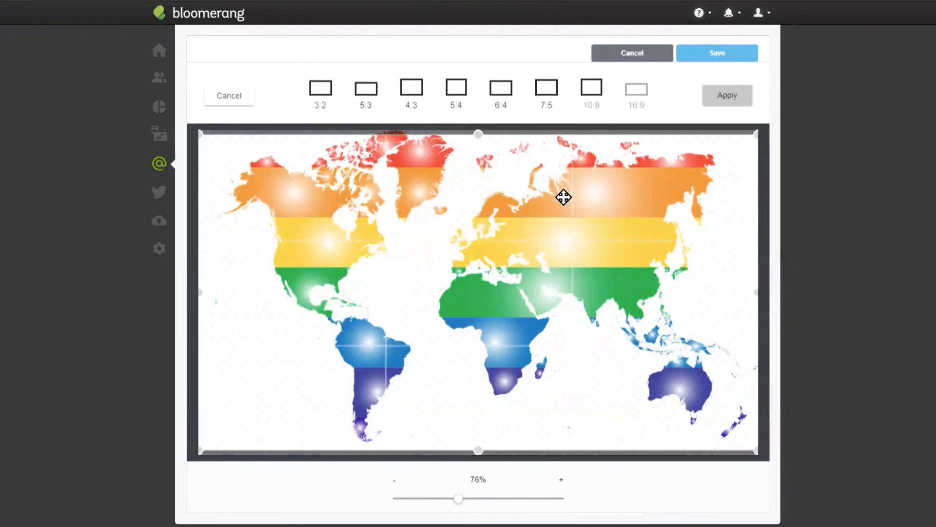
{"action": "left_click_drag", "start_coordinate": [506, 191], "coordinate": [508, 181]}
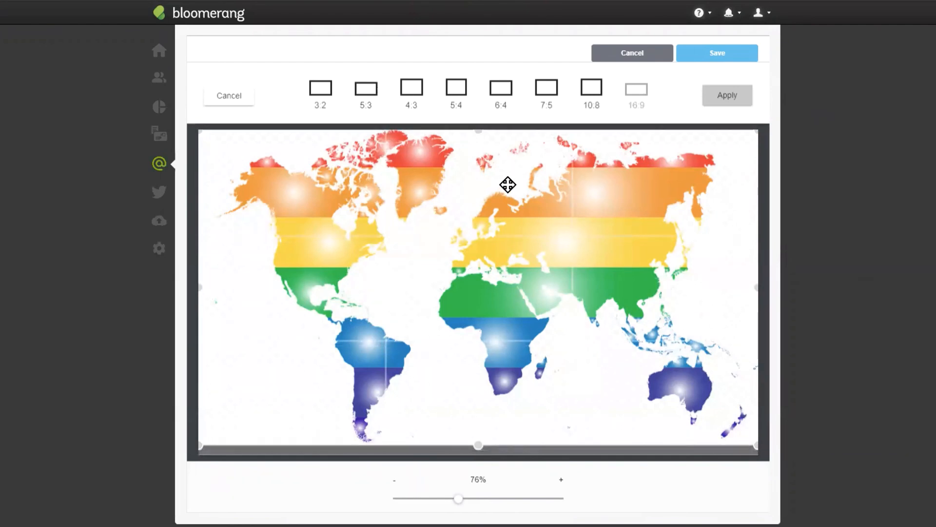
{"action": "left_click", "coordinate": [728, 94]}
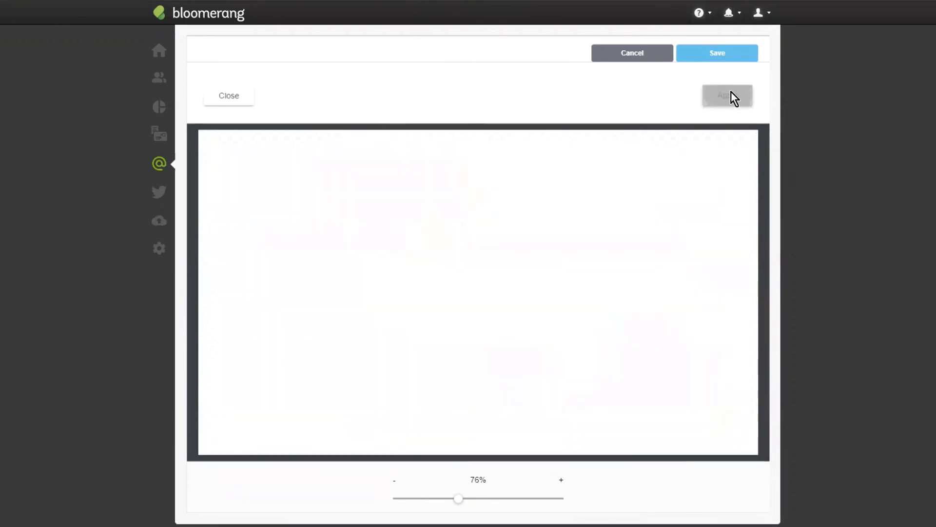
{"action": "left_click", "coordinate": [728, 55]}
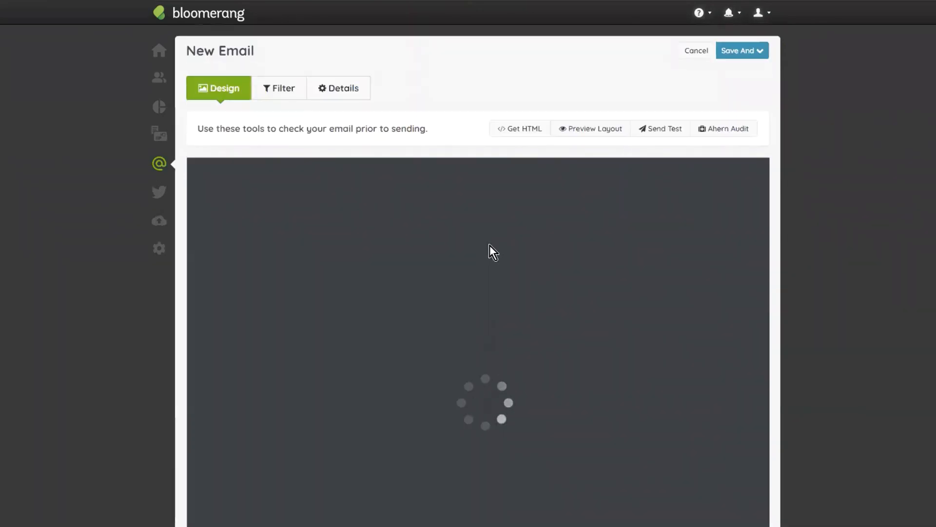
- Crop the selfie photo of the two volunteers at 16:9 with the crop frame moved to its upper edge, and save the edited image
{"action": "scroll", "coordinate": [200, 401], "scroll_direction": "down", "scroll_amount": 2}
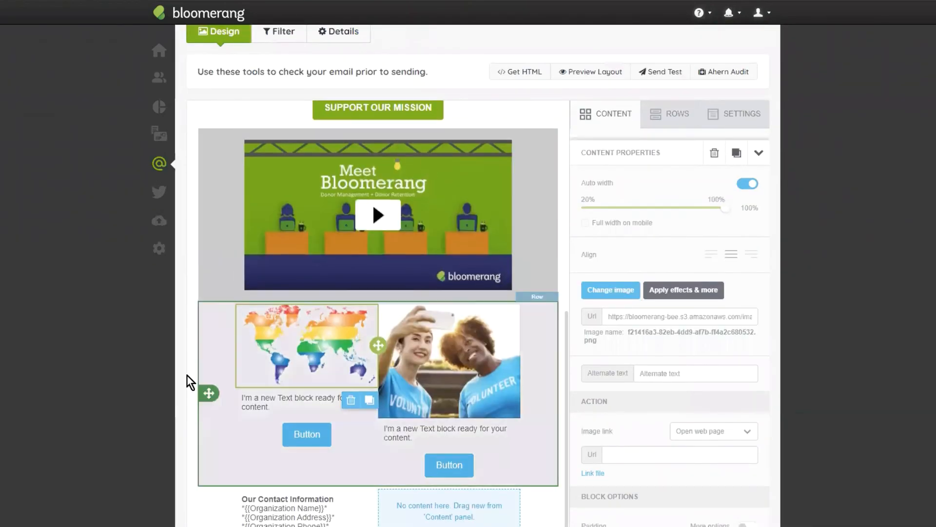
{"action": "left_click", "coordinate": [484, 347]}
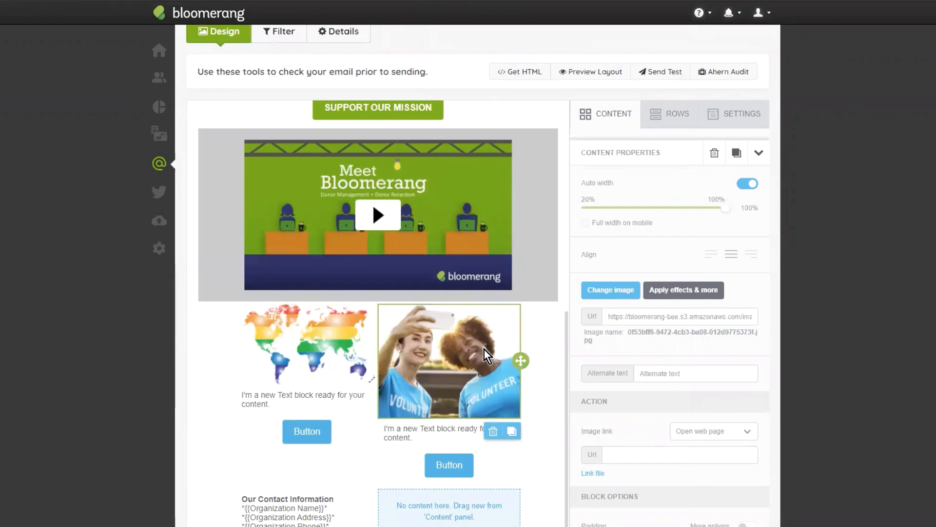
{"action": "left_click", "coordinate": [663, 290]}
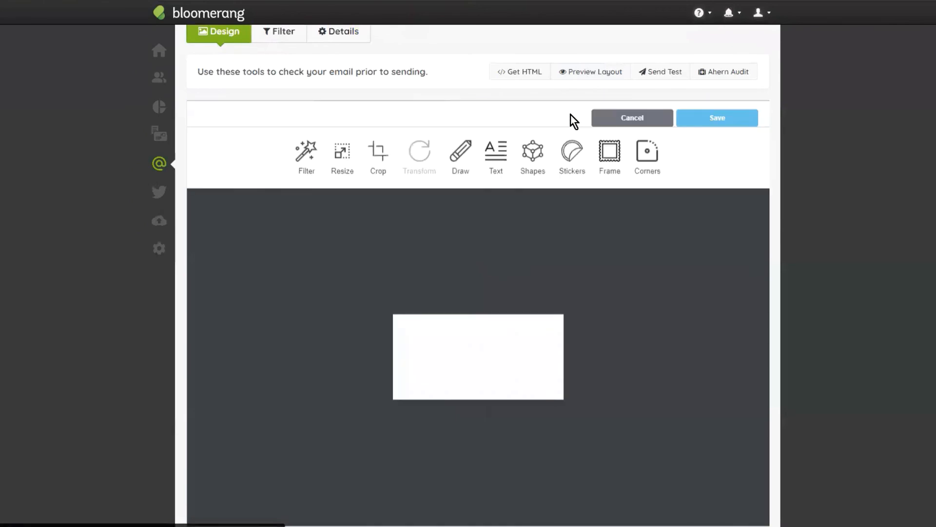
{"action": "left_click", "coordinate": [380, 154]}
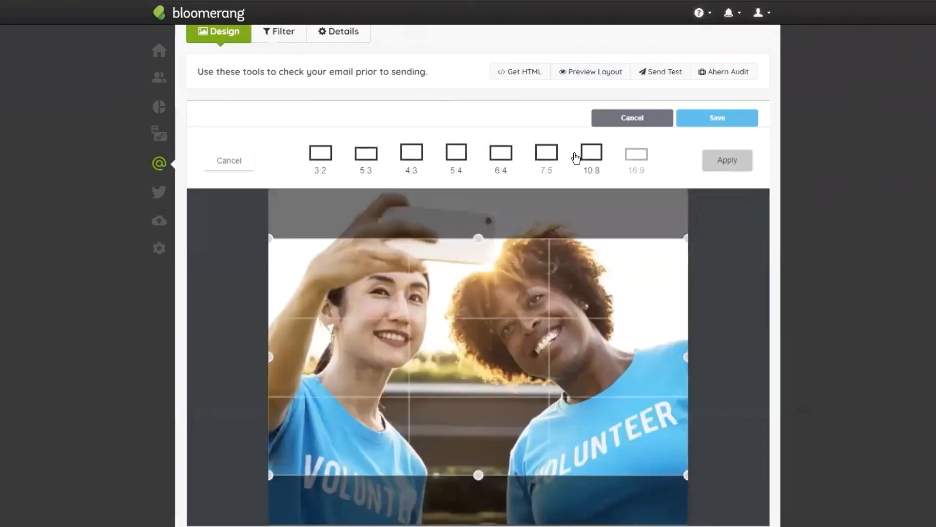
{"action": "left_click_drag", "start_coordinate": [457, 362], "coordinate": [461, 329]}
{"action": "left_click_drag", "start_coordinate": [556, 330], "coordinate": [552, 338]}
{"action": "left_click", "coordinate": [728, 166]}
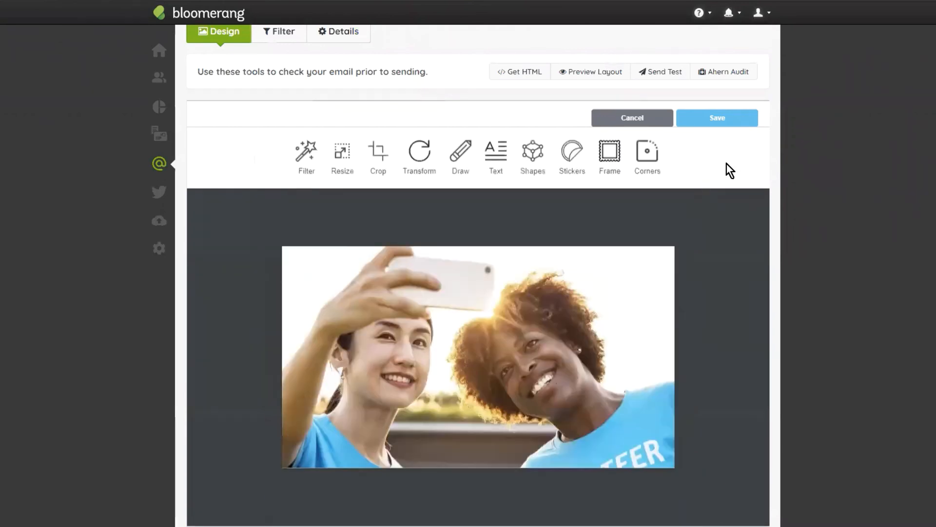
{"action": "left_click", "coordinate": [698, 114]}
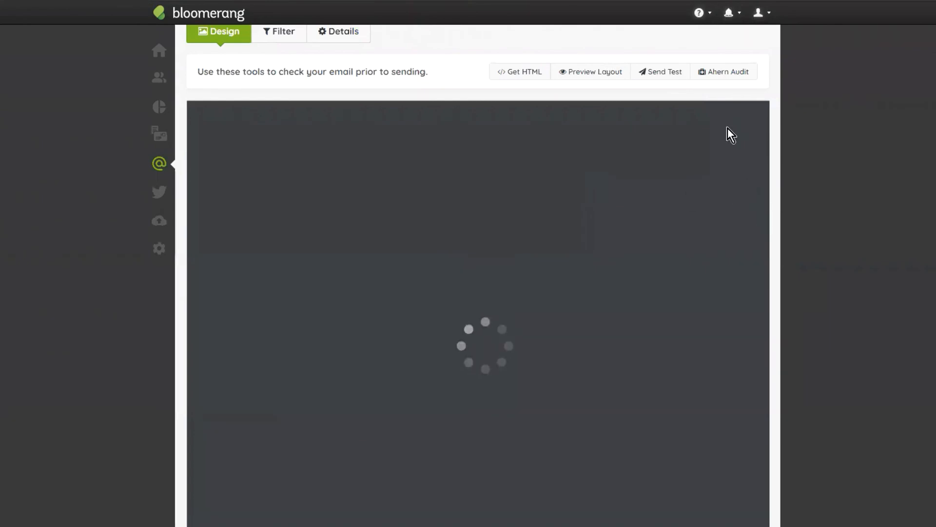
- Add another text block directly below the image in each of the two columns
{"action": "scroll", "coordinate": [454, 262], "scroll_direction": "up", "scroll_amount": 1}
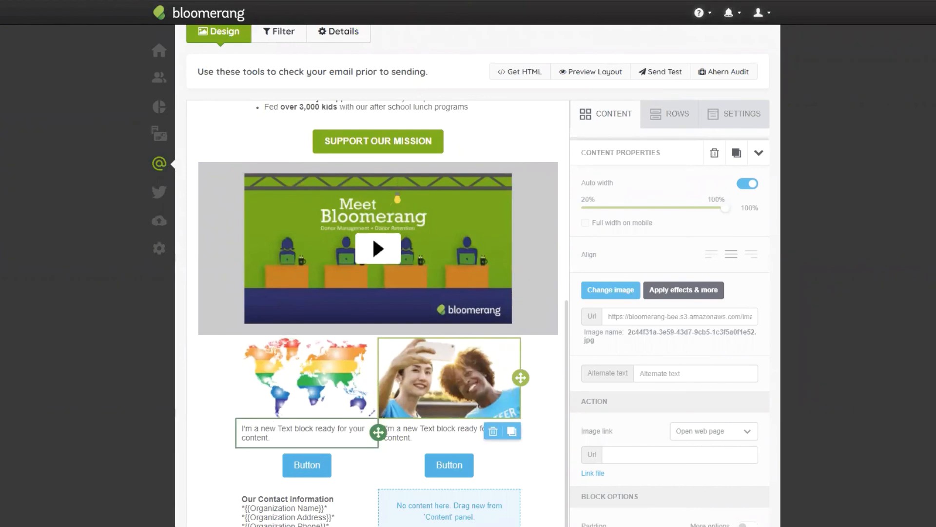
{"action": "left_click", "coordinate": [606, 114]}
{"action": "left_click_drag", "start_coordinate": [605, 168], "coordinate": [333, 444]}
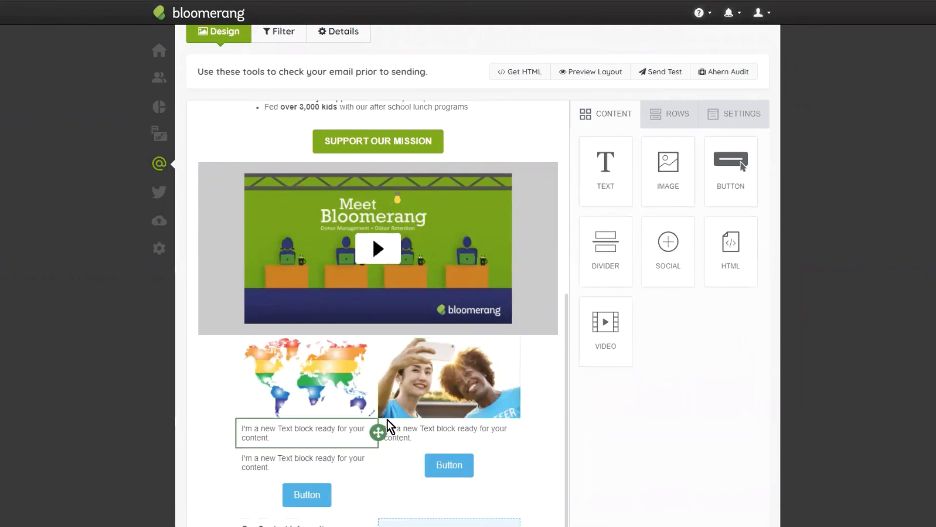
{"action": "left_click_drag", "start_coordinate": [606, 168], "coordinate": [437, 454]}
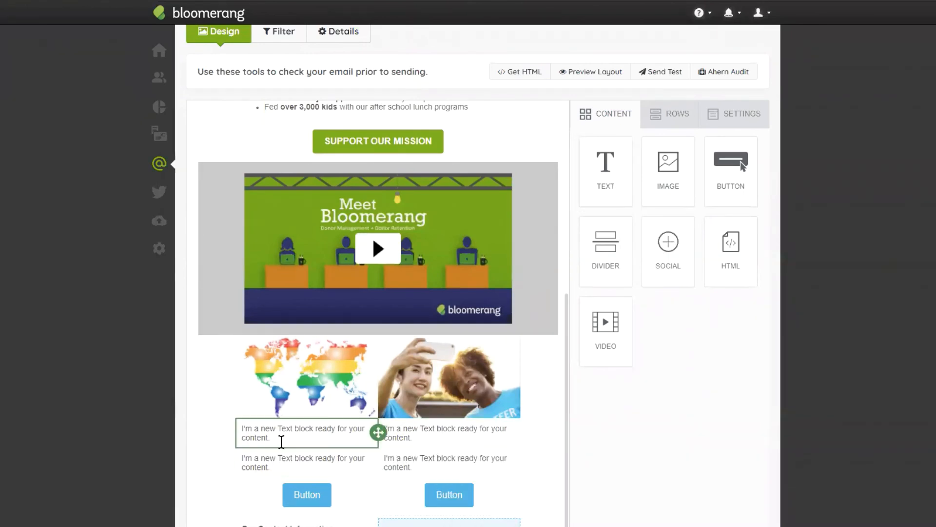
- Replace the placeholder text directly under the images with "Upcoming Event" in the first column and "Volunteers Needed" in the second
{"action": "triple_click", "coordinate": [275, 436]}
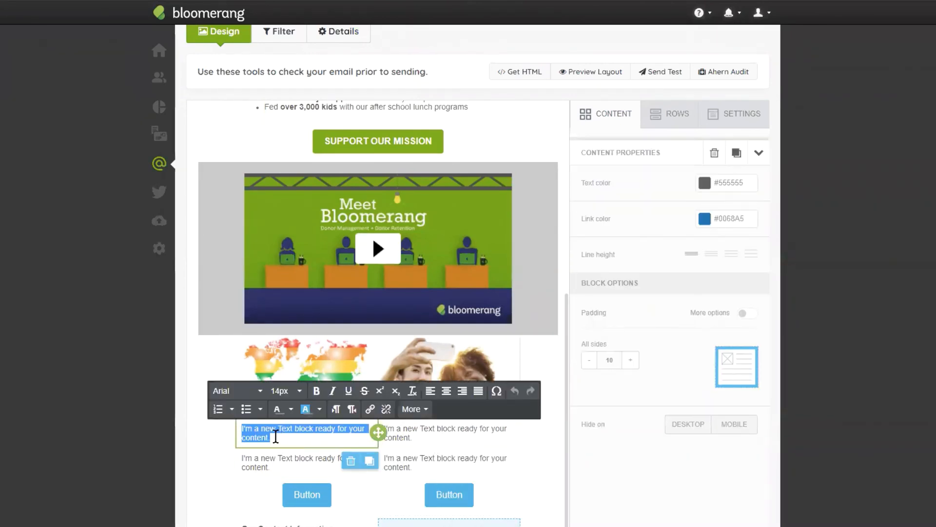
{"action": "type", "text": "UP"}
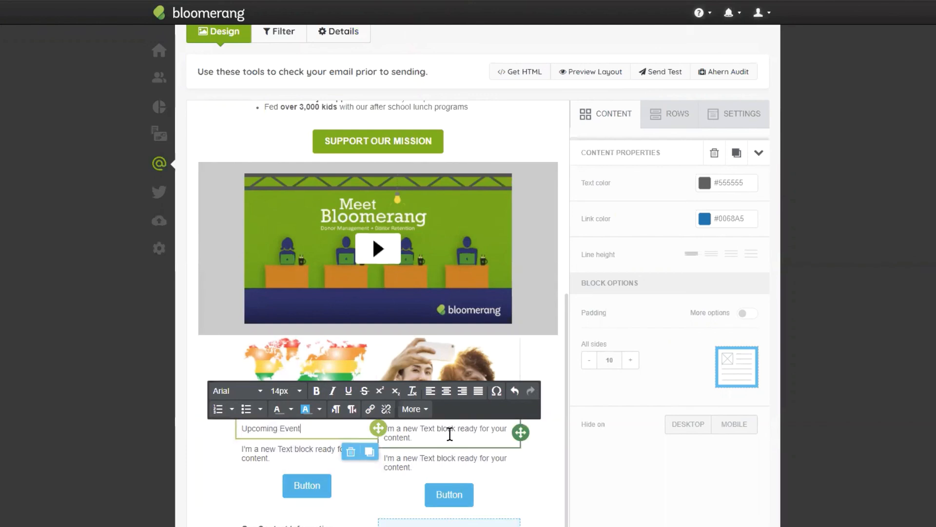
{"action": "triple_click", "coordinate": [434, 434]}
{"action": "type", "text": "Volunteers Needed"}
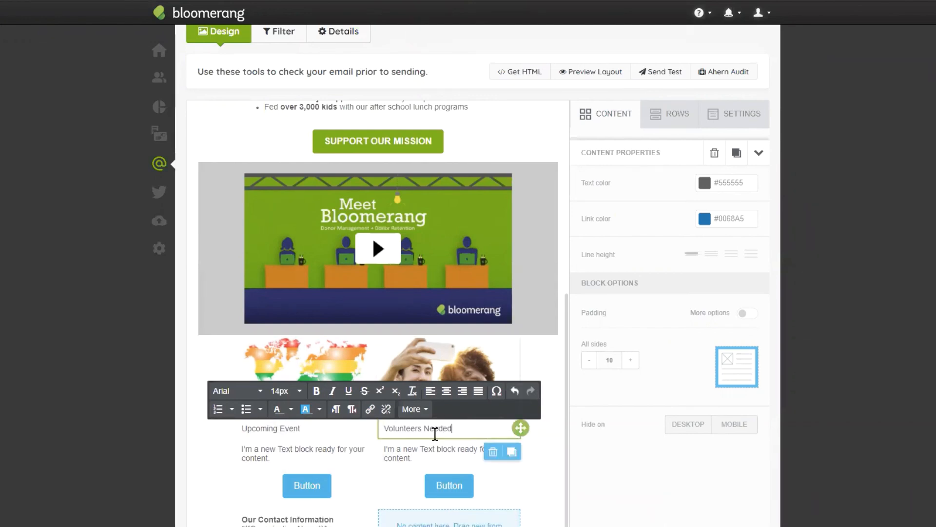
{"action": "key", "text": "Escape"}
- Format the "Upcoming Event" heading as 18px, bold and centered
{"action": "left_click", "coordinate": [278, 428]}
{"action": "triple_click", "coordinate": [289, 428]}
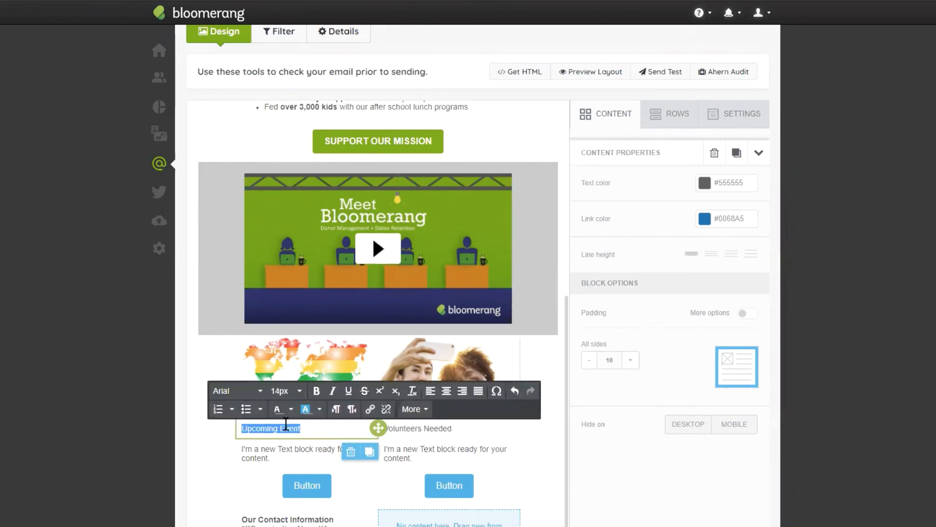
{"action": "left_click", "coordinate": [288, 391]}
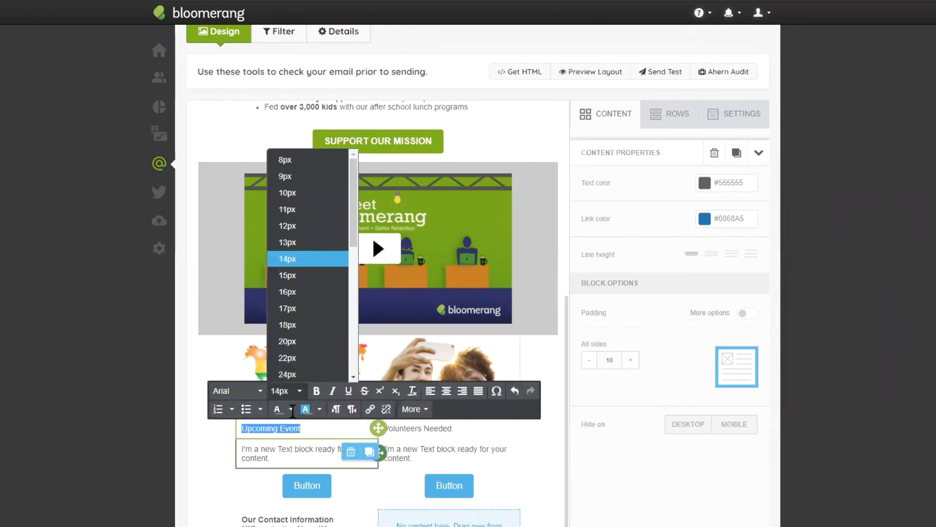
{"action": "left_click", "coordinate": [299, 325]}
{"action": "left_click", "coordinate": [321, 392]}
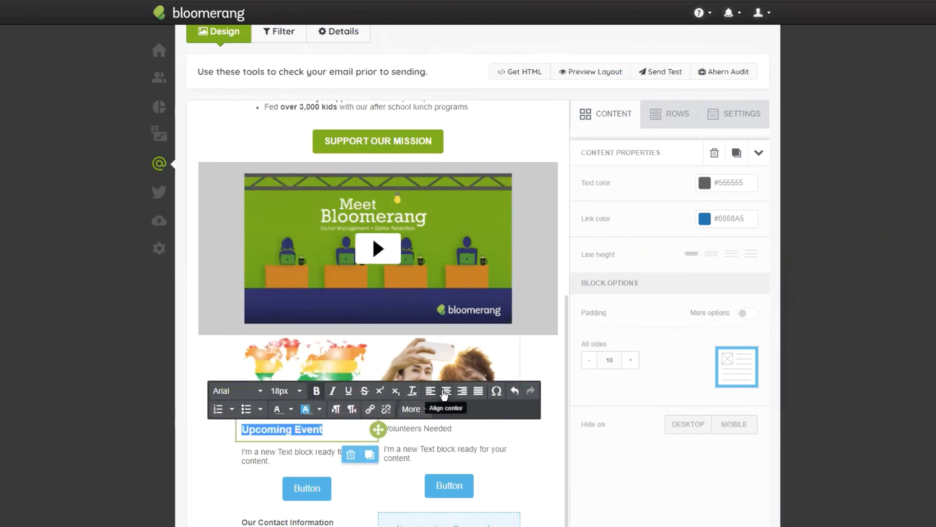
{"action": "left_click", "coordinate": [447, 391]}
- Format the "Volunteers Needed" heading as centered, bold and 18px
{"action": "left_click", "coordinate": [434, 428]}
{"action": "triple_click", "coordinate": [434, 429]}
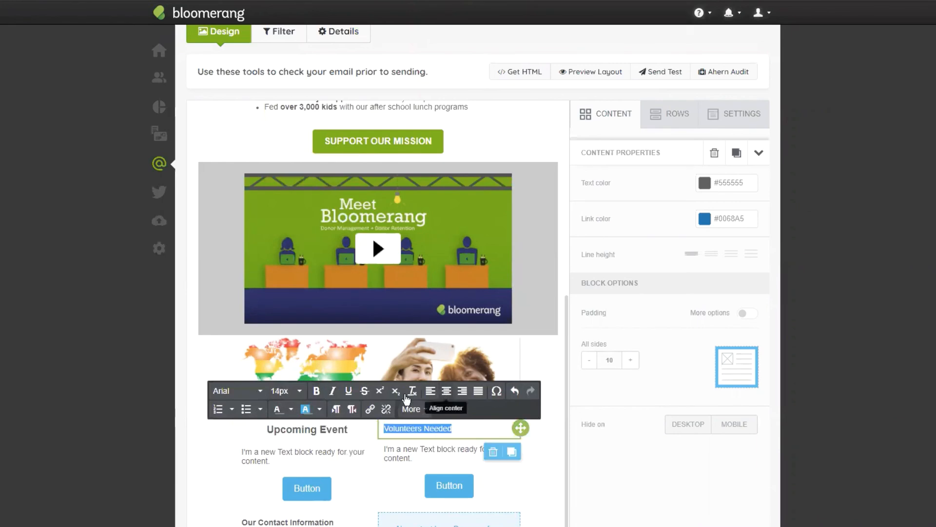
{"action": "left_click", "coordinate": [446, 391]}
{"action": "left_click", "coordinate": [316, 391]}
{"action": "left_click", "coordinate": [285, 395]}
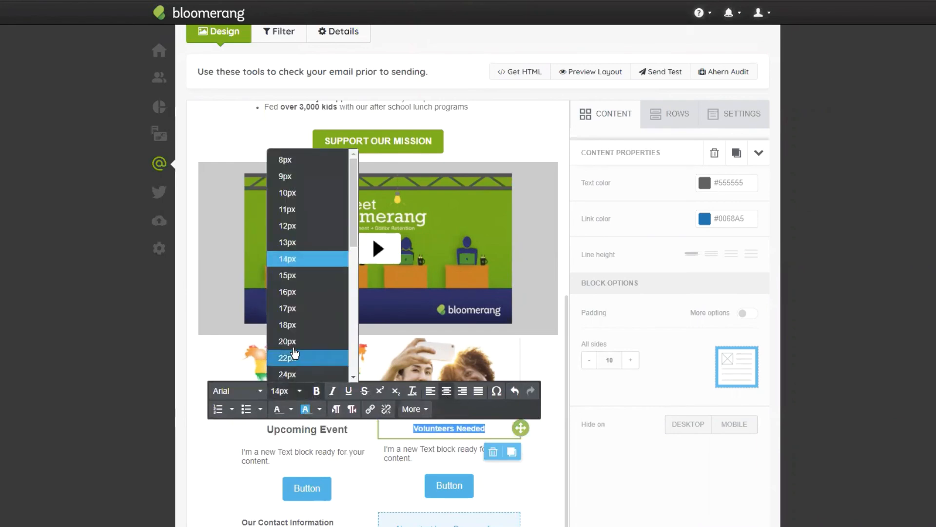
{"action": "left_click", "coordinate": [298, 324]}
- Paste the Lorem ipsum paragraph over the placeholder text below both headings, and remove the stray "i" at the end of each
{"action": "left_click", "coordinate": [303, 461]}
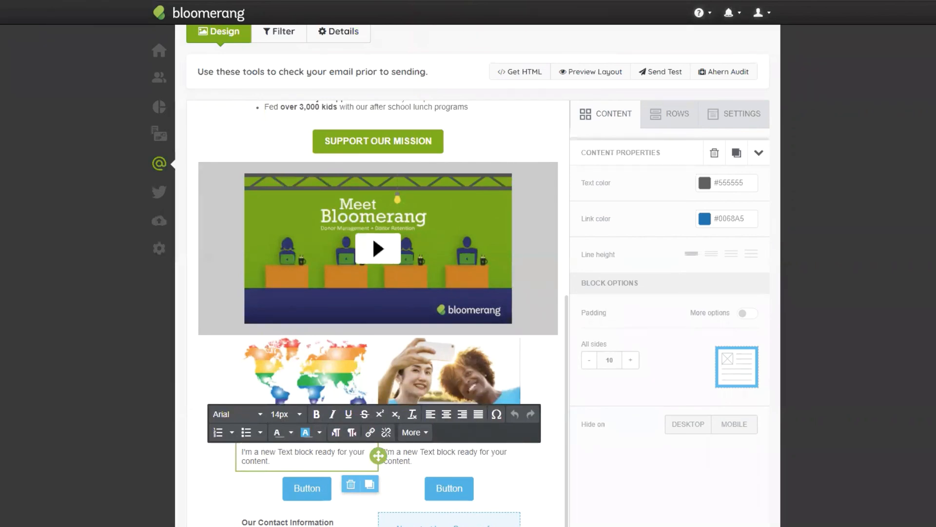
{"action": "triple_click", "coordinate": [253, 456]}
{"action": "key", "text": "ctrl+v"}
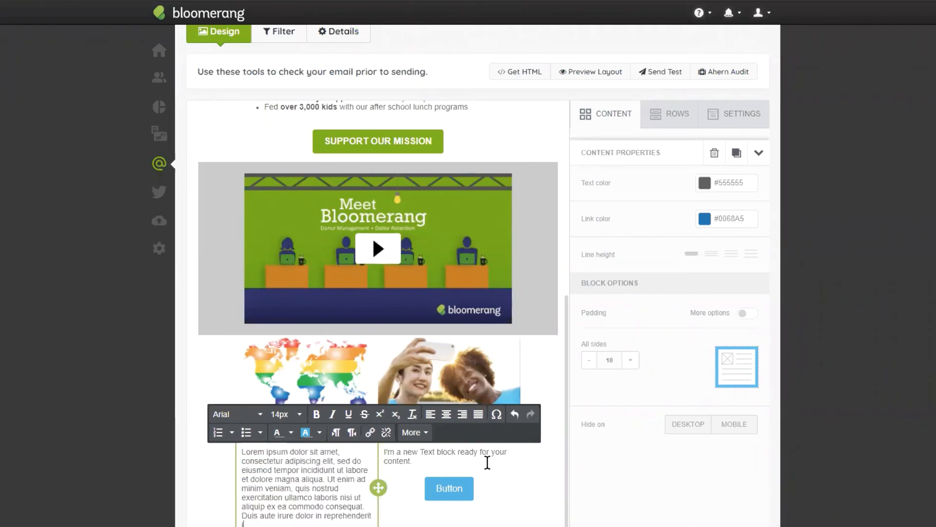
{"action": "triple_click", "coordinate": [444, 457]}
{"action": "type", "text": "Lorem ipsum dolor sit amet, consectetur adipiscing elit, sed do eiusmod tempor incididunt ut labore et dolore magna aliqua. Ut enim ad minim veniam, quis nostrud exercitation ullamco laboris nisi ut aliquip ex ea commodo consequat. Duis aute irure dolor in reprehenderit i"}
{"action": "scroll", "coordinate": [441, 454], "scroll_direction": "down", "scroll_amount": 2}
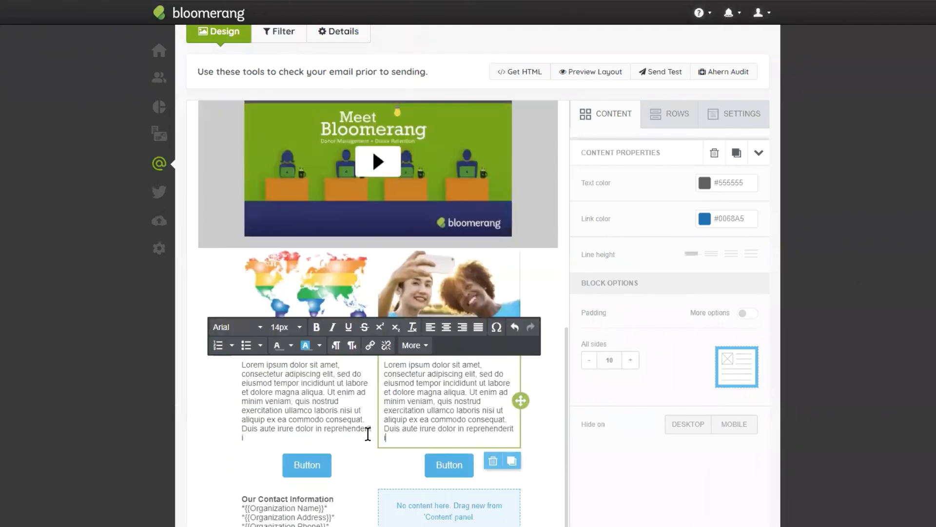
{"action": "left_click", "coordinate": [416, 433]}
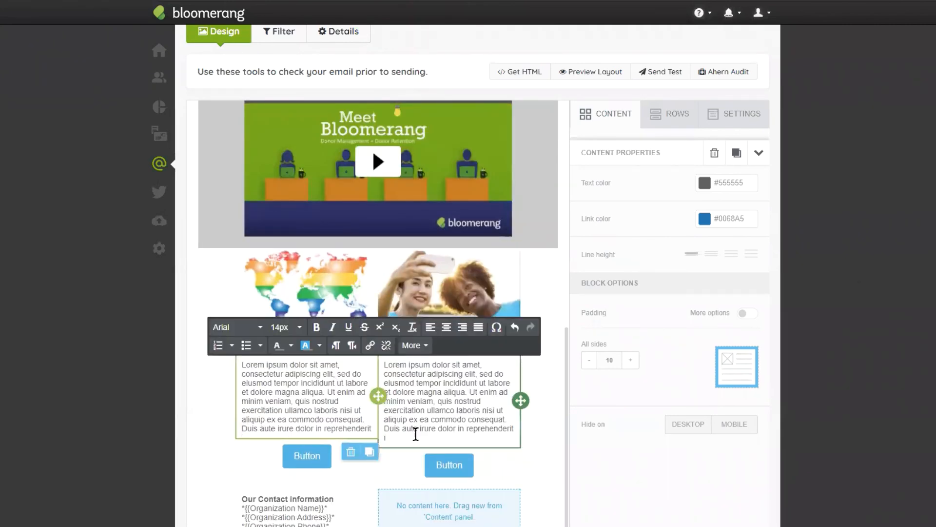
- Set the background color of the first column's button to #70b300
{"action": "left_click", "coordinate": [310, 463]}
{"action": "left_click", "coordinate": [703, 336]}
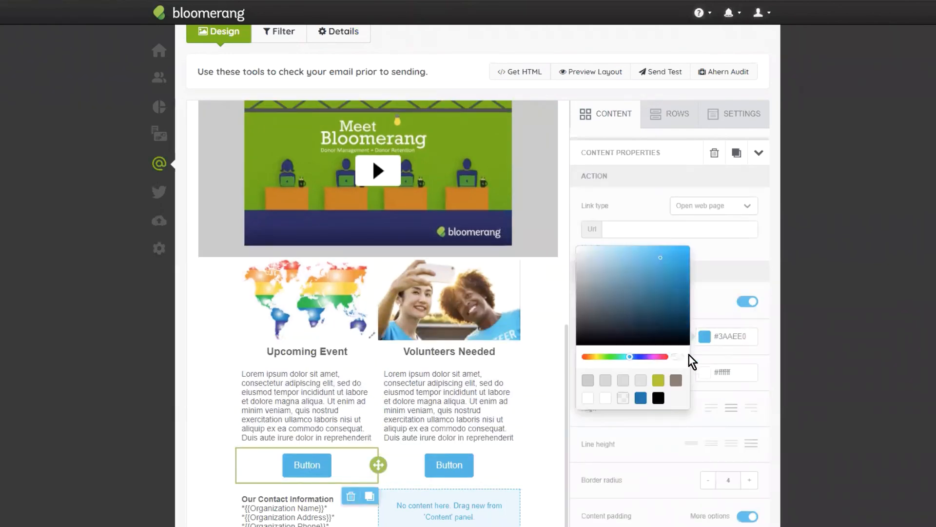
{"action": "left_click", "coordinate": [727, 334]}
{"action": "double_click", "coordinate": [730, 336]}
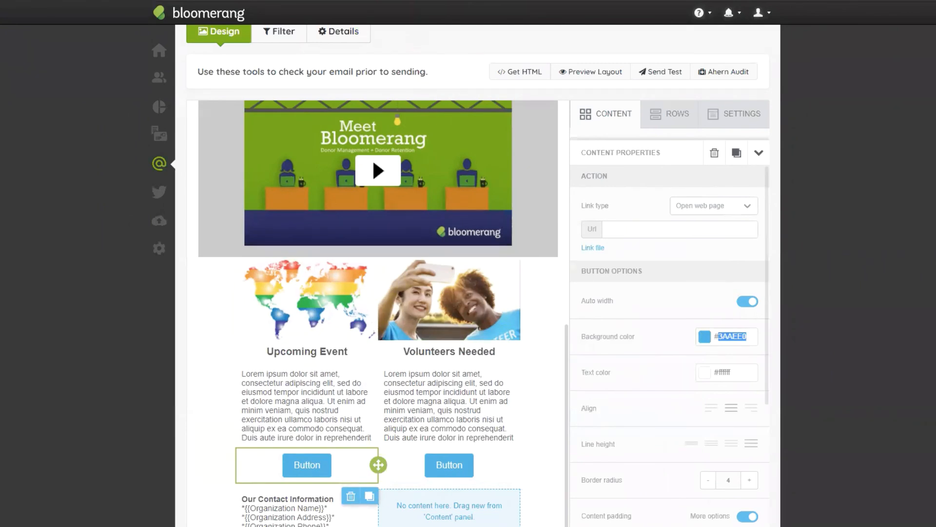
{"action": "type", "text": "70"}
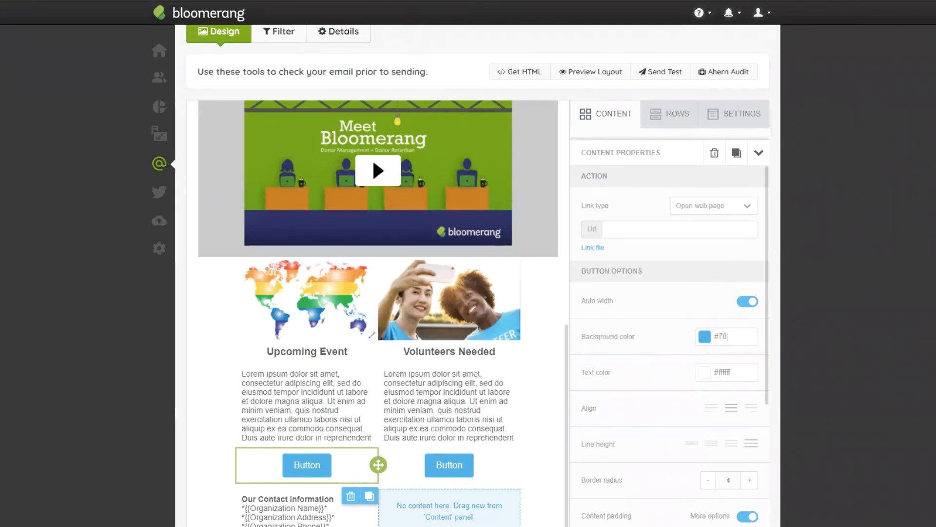
{"action": "type", "text": "b300"}
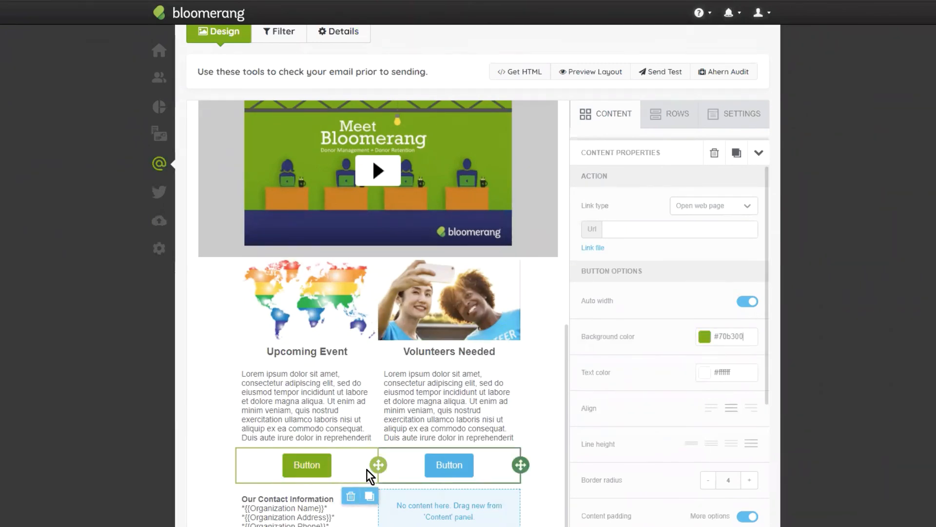
- Label the first column's button "SIGN UP TODAY" in bold capitals
{"action": "double_click", "coordinate": [321, 462]}
{"action": "type", "text": "S"}
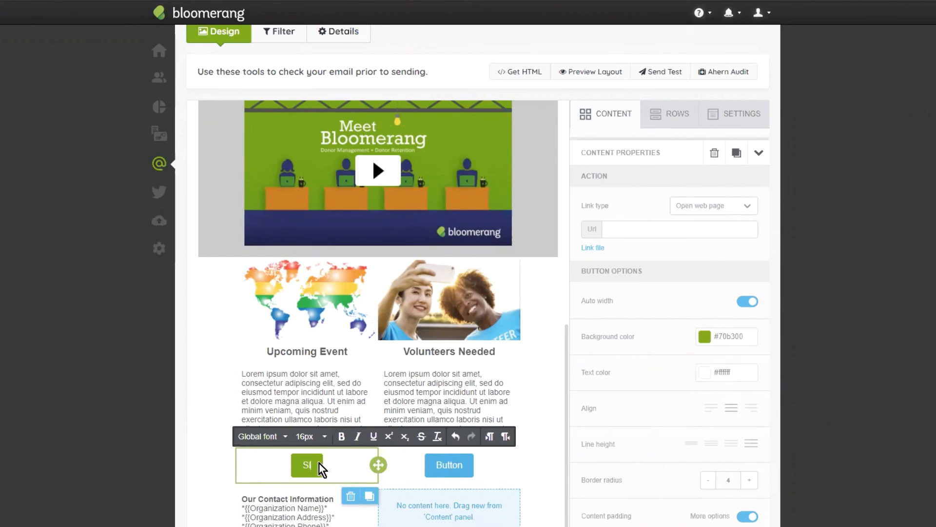
{"action": "type", "text": "ign u"}
{"action": "key", "text": "BackSpace"}
{"action": "key", "text": "BackSpace"}
{"action": "type", "text": "up today"}
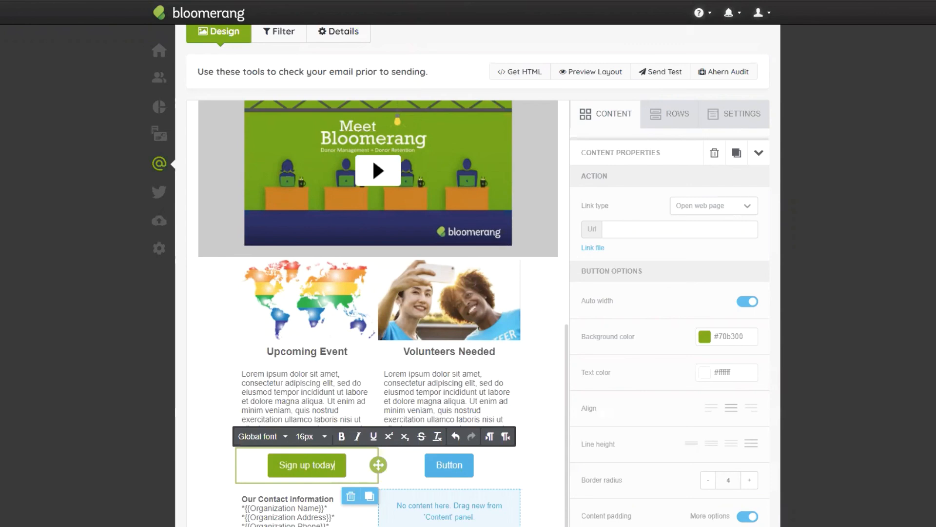
{"action": "key", "text": "BackSpace"}
{"action": "key", "text": "BackSpace"}
{"action": "key", "text": "BackSpace"}
{"action": "key", "text": "BackSpace"}
{"action": "key", "text": "BackSpace"}
{"action": "key", "text": "BackSpace"}
{"action": "key", "text": "BackSpace"}
{"action": "key", "text": "BackSpace"}
{"action": "key", "text": "BackSpace"}
{"action": "key", "text": "BackSpace"}
{"action": "key", "text": "BackSpace"}
{"action": "key", "text": "BackSpace"}
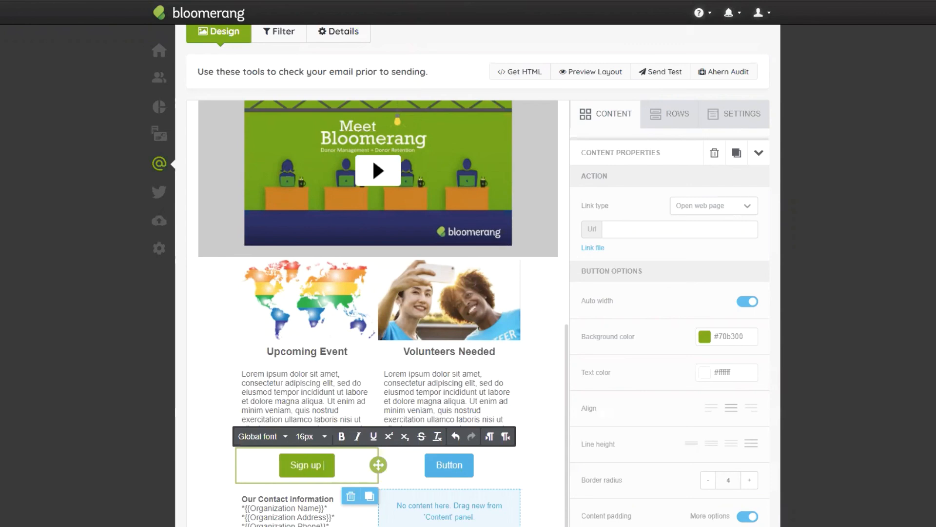
{"action": "type", "text": "IGN UP TODAY"}
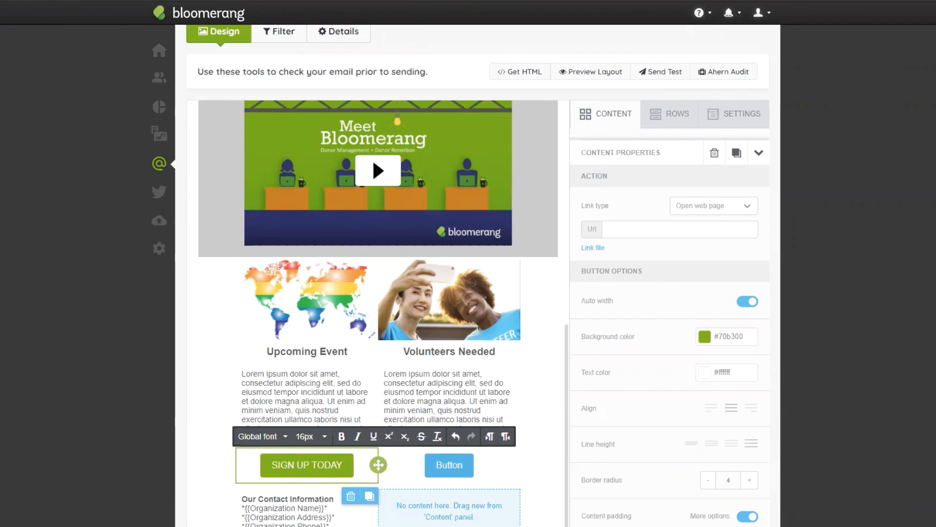
- Set the background color of the second column's button to #70b300
{"action": "left_click", "coordinate": [469, 459]}
{"action": "left_click", "coordinate": [731, 336]}
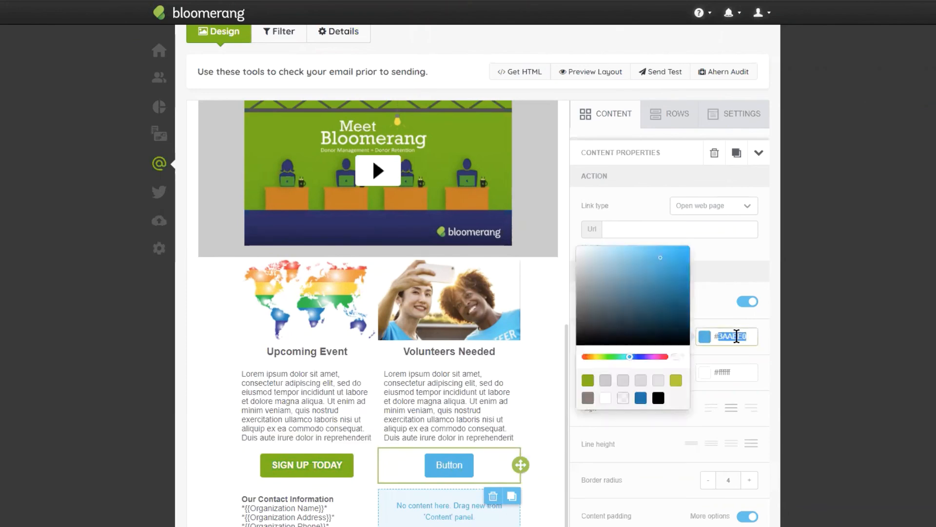
{"action": "type", "text": "#70"}
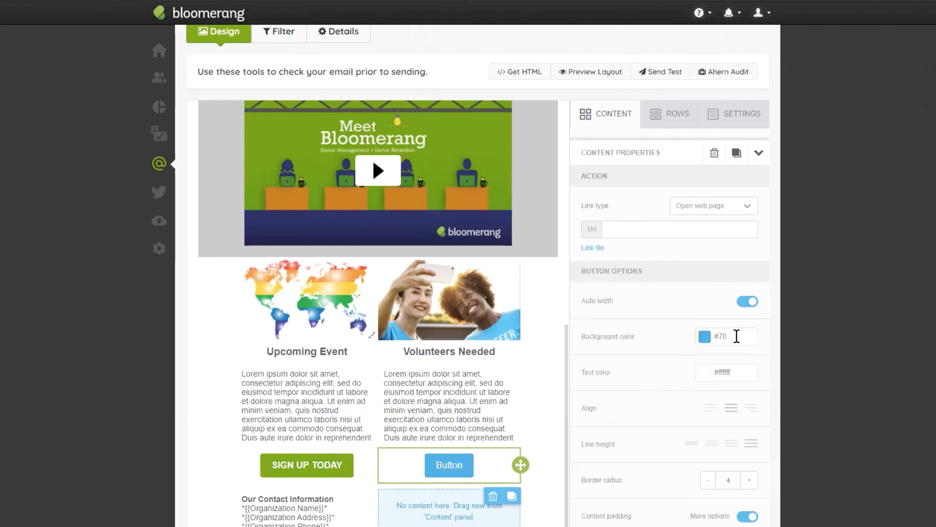
{"action": "type", "text": "b300"}
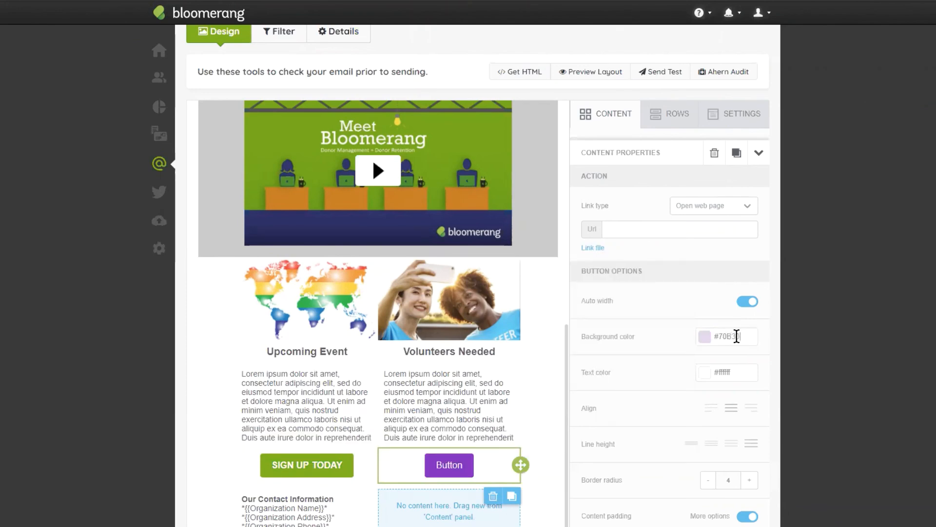
- Label the second column's button "REGISTER TODAY" in bold capitals
{"action": "double_click", "coordinate": [445, 465]}
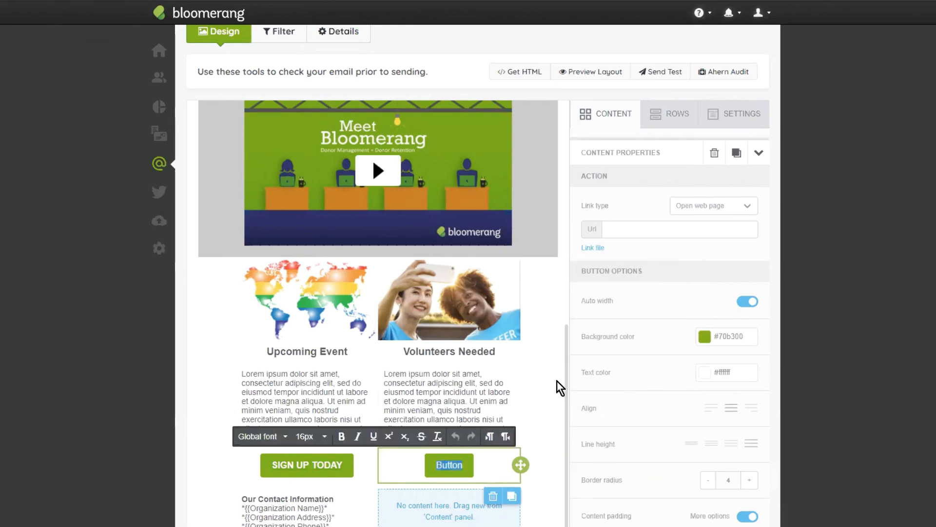
{"action": "type", "text": "REGISTER TODAY"}
{"action": "triple_click", "coordinate": [435, 462]}
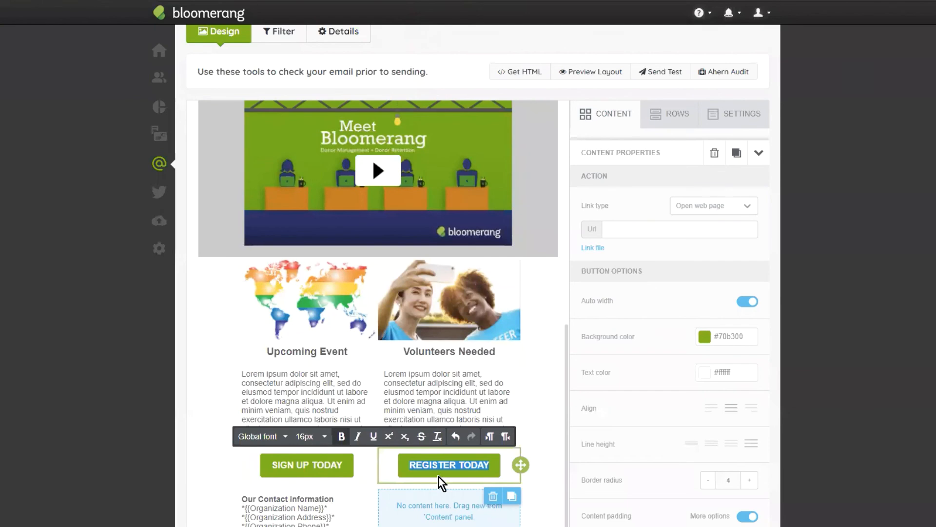
{"action": "triple_click", "coordinate": [342, 467]}
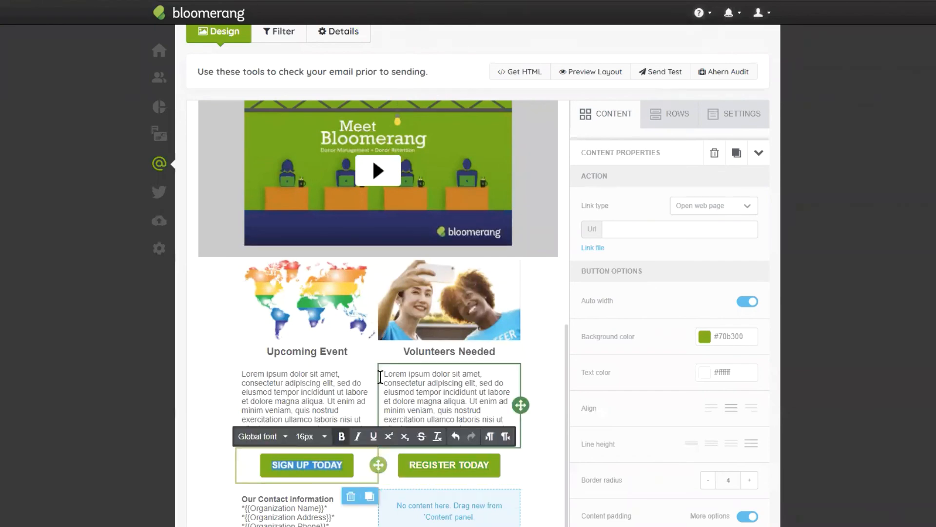
- Examine the web page link settings of the "SIGN UP TODAY" and "REGISTER TODAY" buttons
{"action": "scroll", "coordinate": [510, 382], "scroll_direction": "down", "scroll_amount": 2}
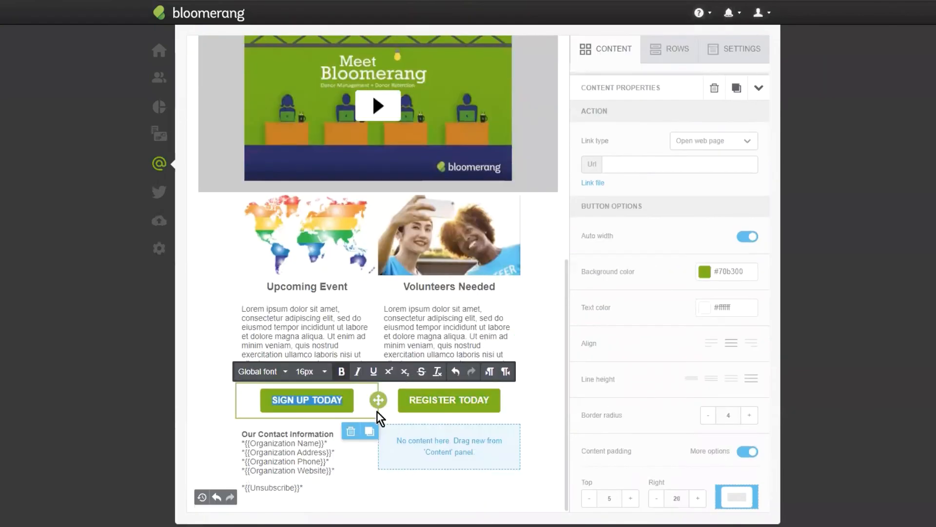
{"action": "left_click", "coordinate": [633, 168]}
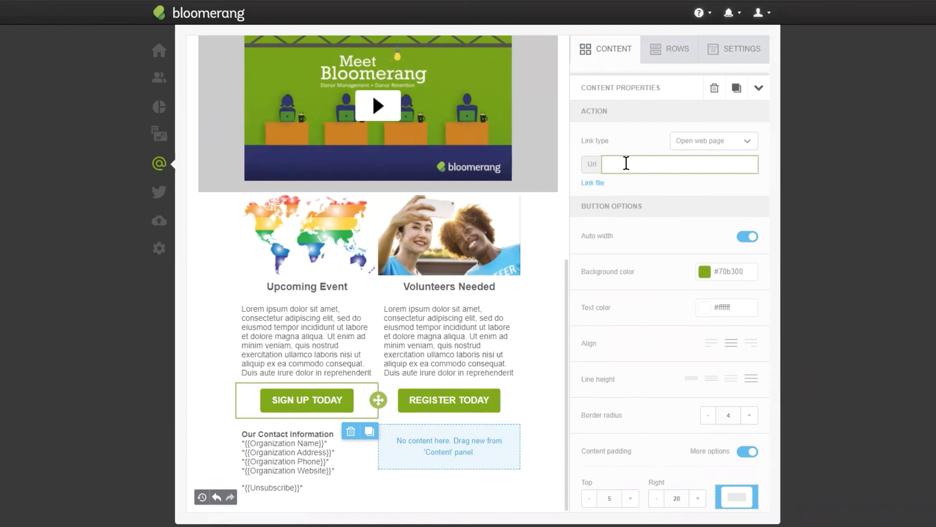
{"action": "left_click", "coordinate": [447, 400]}
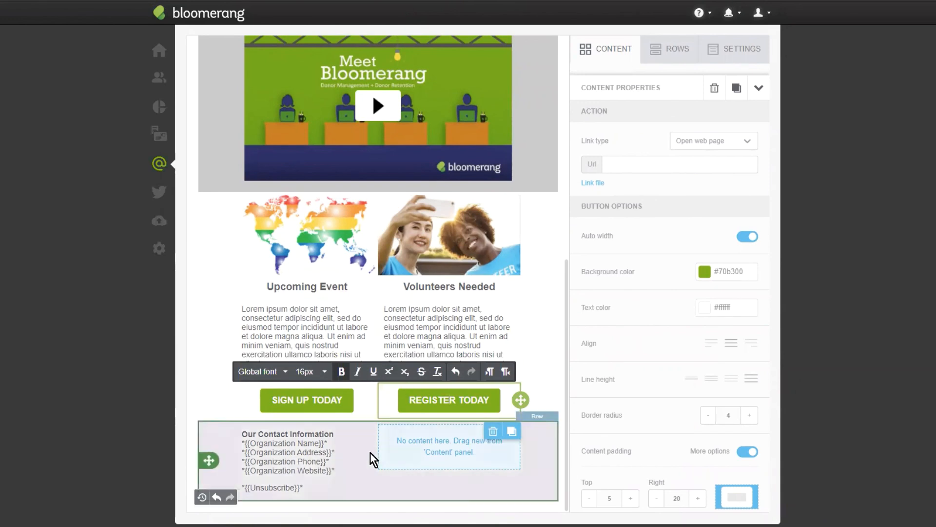
- Add a social block to the empty column beside the contact information and choose the dark gray circular icon collection
{"action": "left_click", "coordinate": [603, 57]}
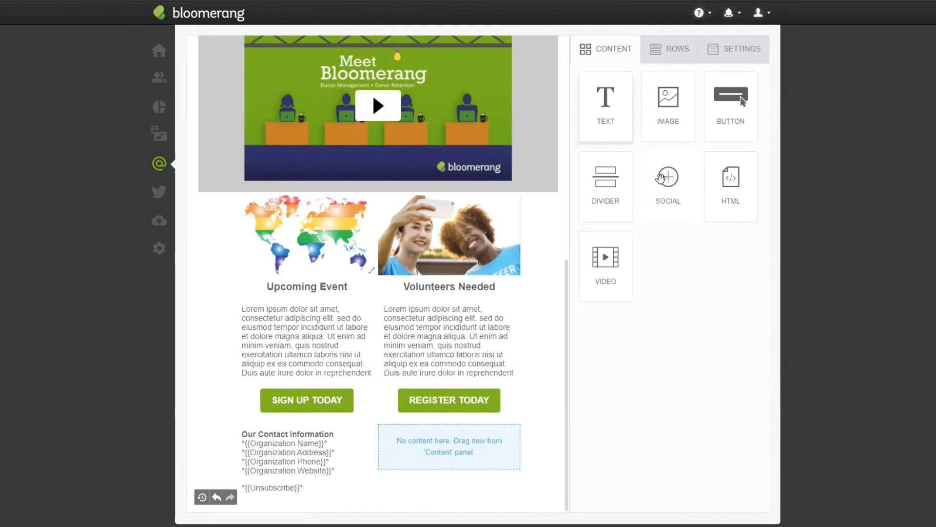
{"action": "left_click_drag", "start_coordinate": [670, 182], "coordinate": [421, 429]}
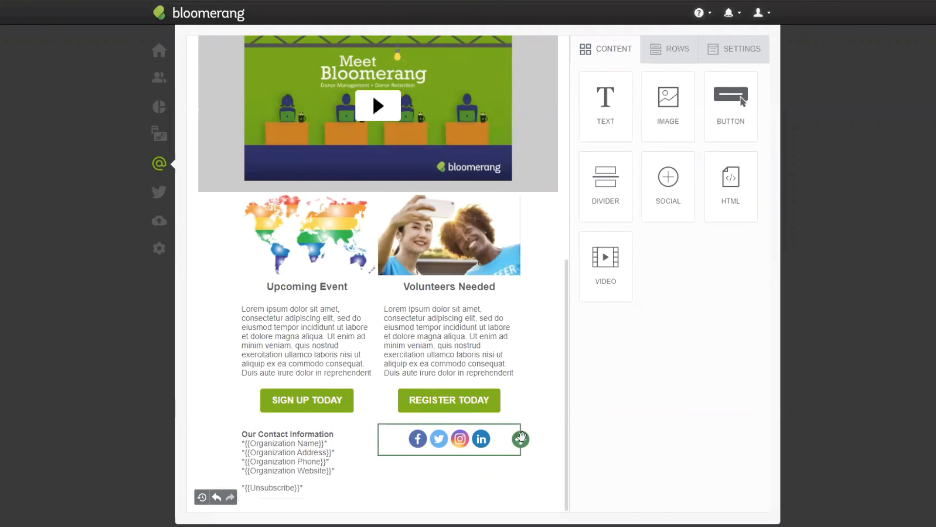
{"action": "left_click", "coordinate": [474, 443]}
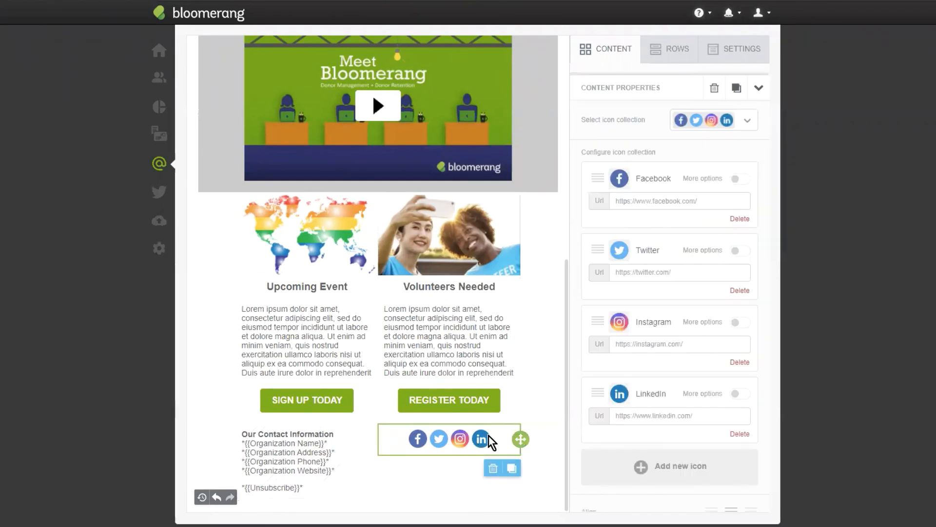
{"action": "left_click", "coordinate": [705, 122]}
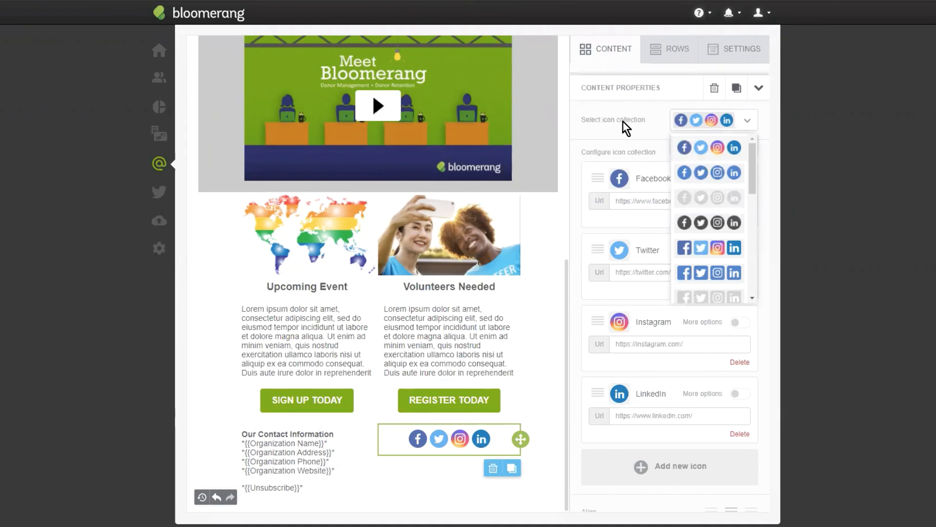
{"action": "left_click", "coordinate": [714, 222]}
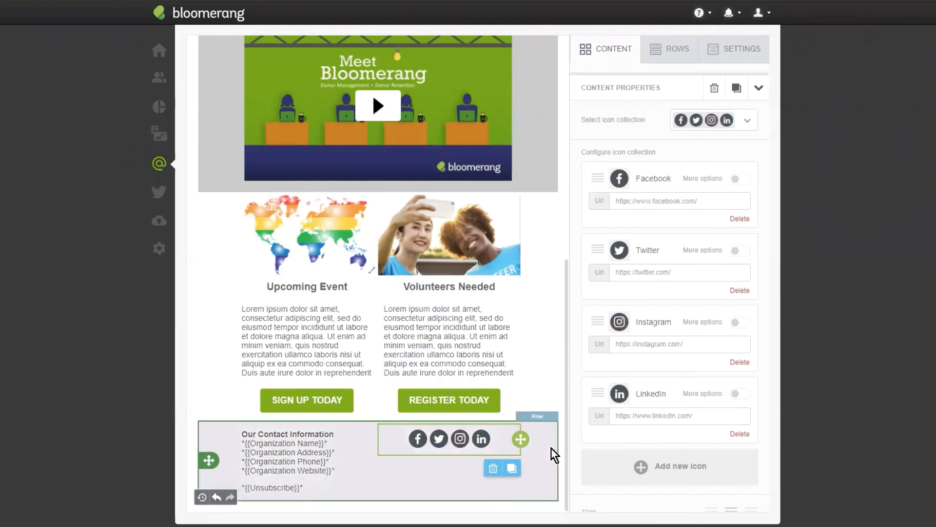
- Set the row background color of the contact information row to #d3d3d3
{"action": "left_click", "coordinate": [551, 448]}
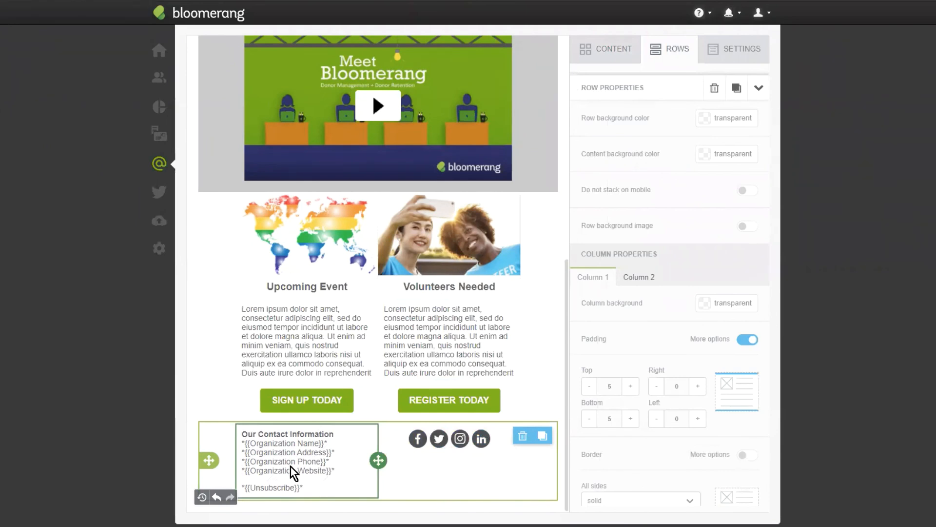
{"action": "left_click", "coordinate": [346, 459]}
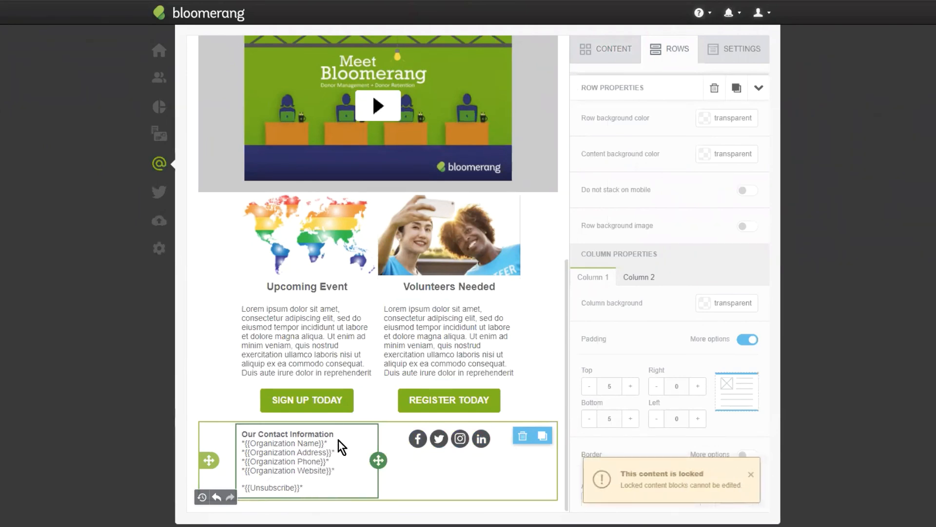
{"action": "left_click", "coordinate": [285, 463]}
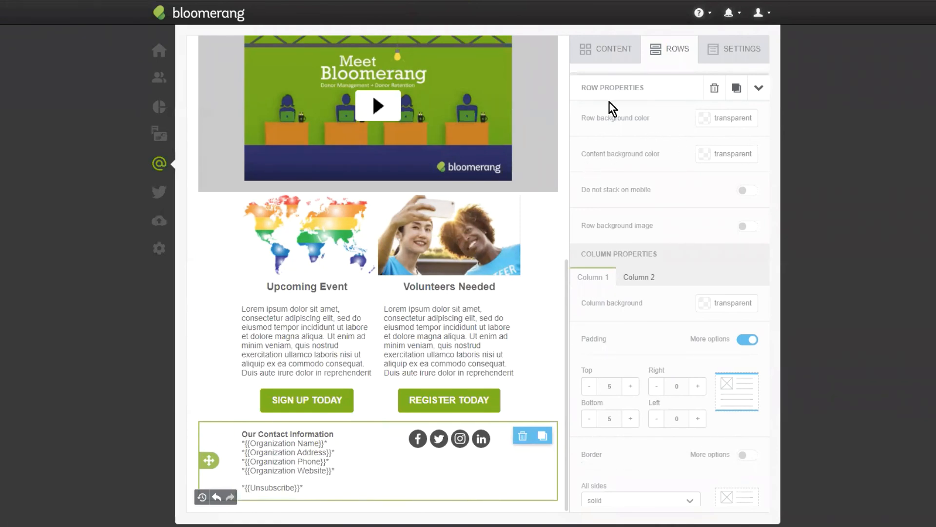
{"action": "left_click", "coordinate": [705, 118]}
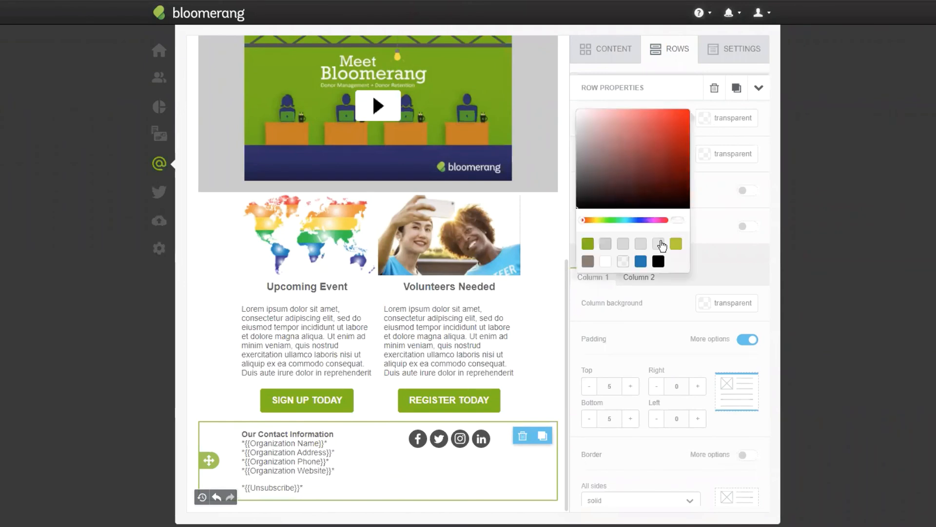
{"action": "left_click", "coordinate": [643, 247]}
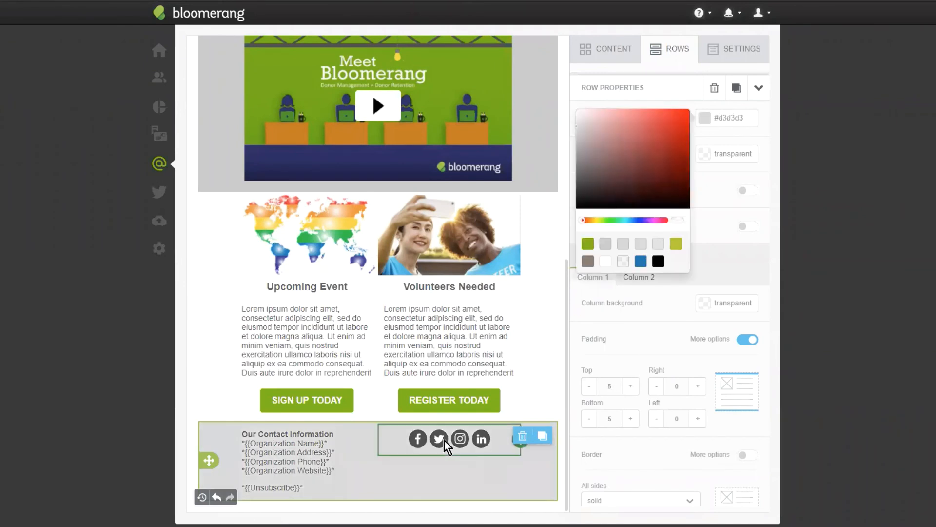
{"action": "left_click", "coordinate": [390, 441]}
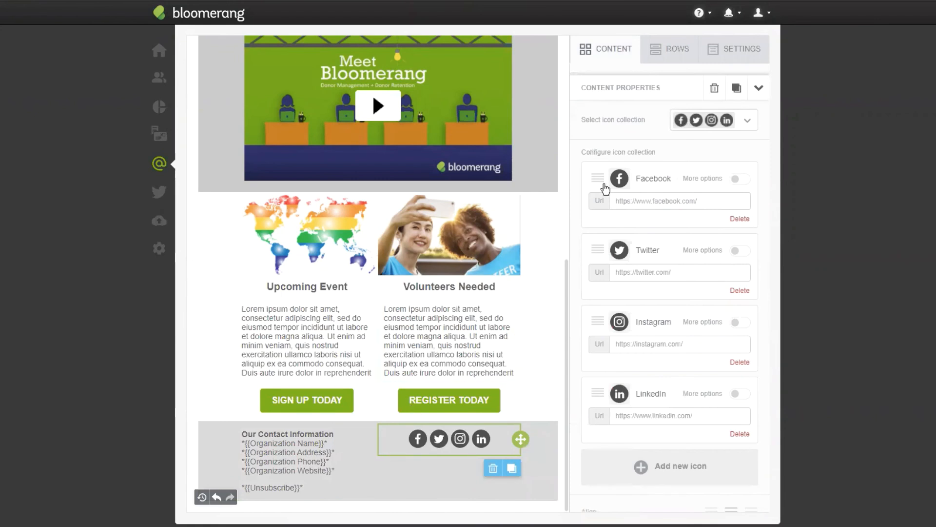
{"action": "scroll", "coordinate": [702, 244], "scroll_direction": "down", "scroll_amount": 5}
{"action": "scroll", "coordinate": [701, 243], "scroll_direction": "up", "scroll_amount": 5}
{"action": "left_click", "coordinate": [711, 204]}
{"action": "type", "text": "blo"}
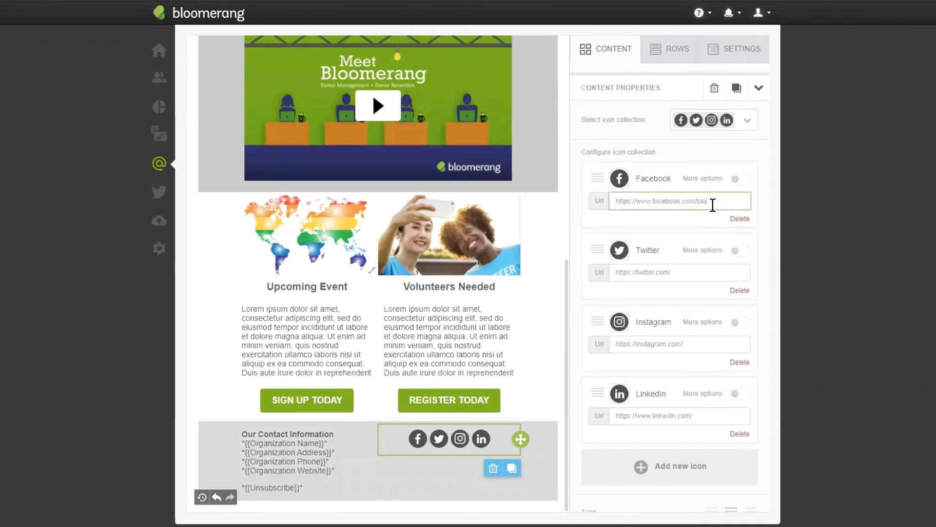
{"action": "type", "text": "omerangtch"}
{"action": "type", "text": "ech"}
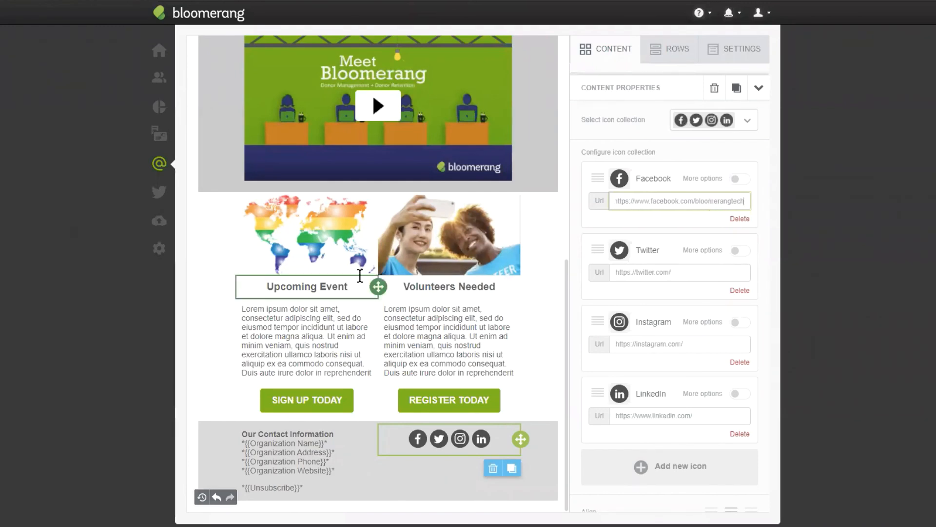
- Delete the LinkedIn icon from the social block and set the icon spacing to 15
{"action": "left_click", "coordinate": [705, 276]}
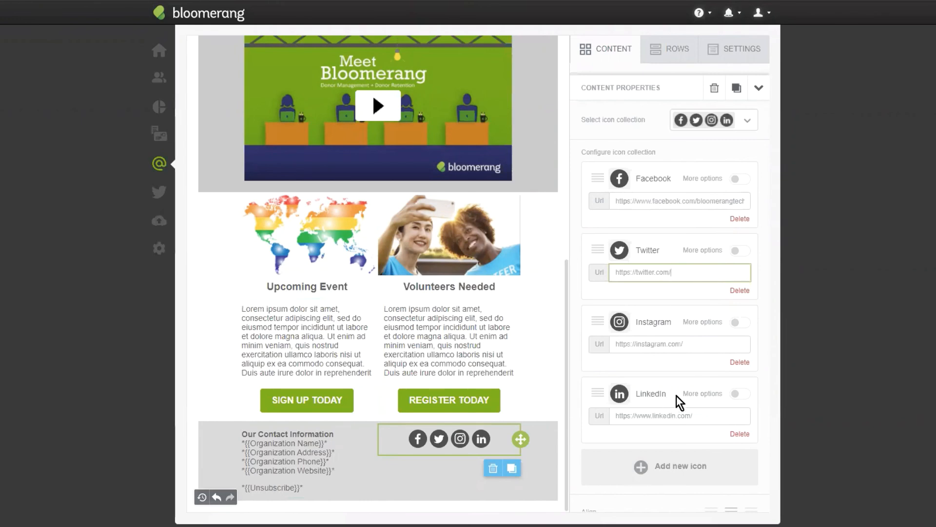
{"action": "left_click", "coordinate": [739, 435]}
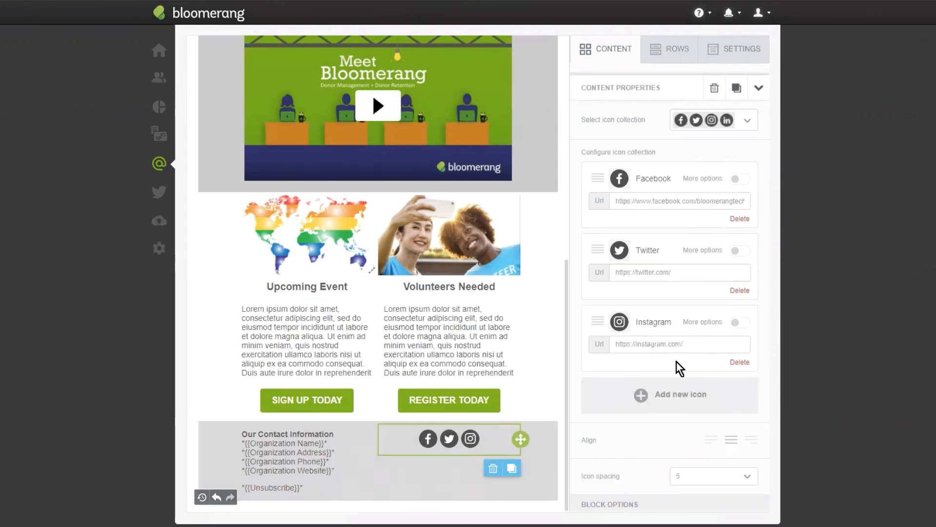
{"action": "scroll", "coordinate": [673, 379], "scroll_direction": "down", "scroll_amount": 3}
{"action": "left_click", "coordinate": [732, 362]}
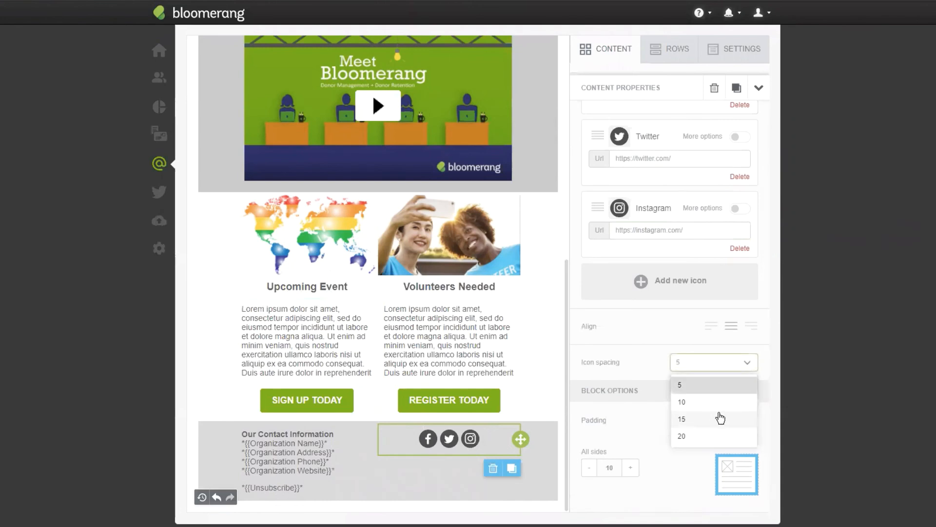
{"action": "left_click", "coordinate": [720, 419]}
- Enable individual side padding for the social block and set its top padding to 35
{"action": "scroll", "coordinate": [709, 385], "scroll_direction": "down", "scroll_amount": 1}
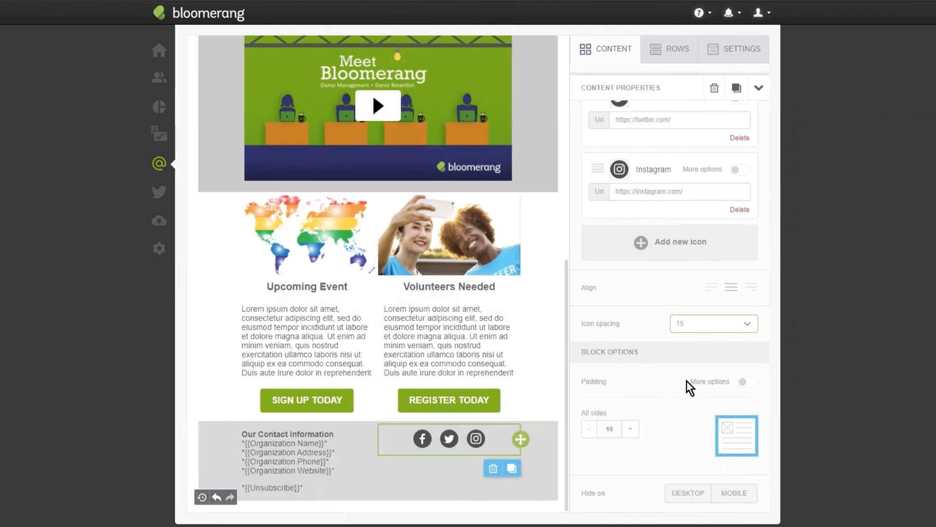
{"action": "left_click", "coordinate": [746, 384]}
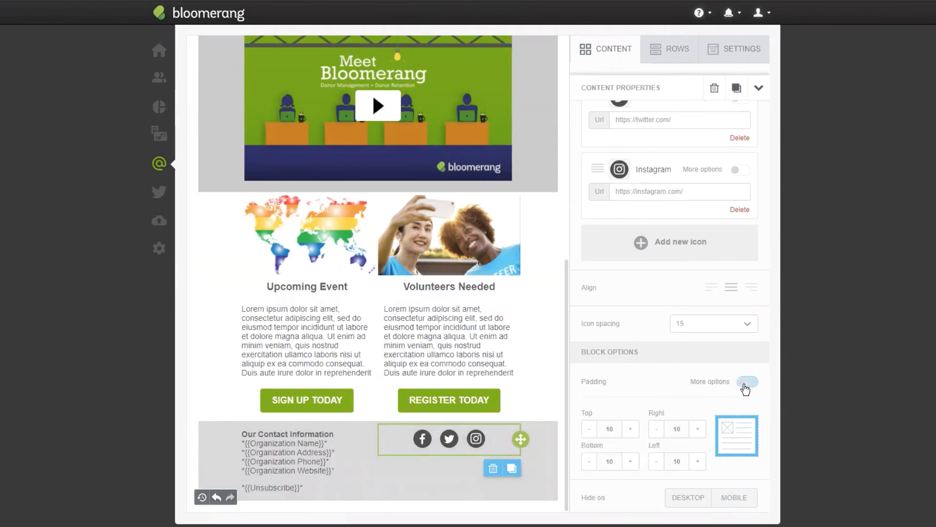
{"action": "left_click", "coordinate": [630, 429]}
{"action": "left_click", "coordinate": [631, 429]}
{"action": "left_click", "coordinate": [631, 428]}
{"action": "left_click", "coordinate": [631, 428]}
{"action": "left_click", "coordinate": [630, 429]}
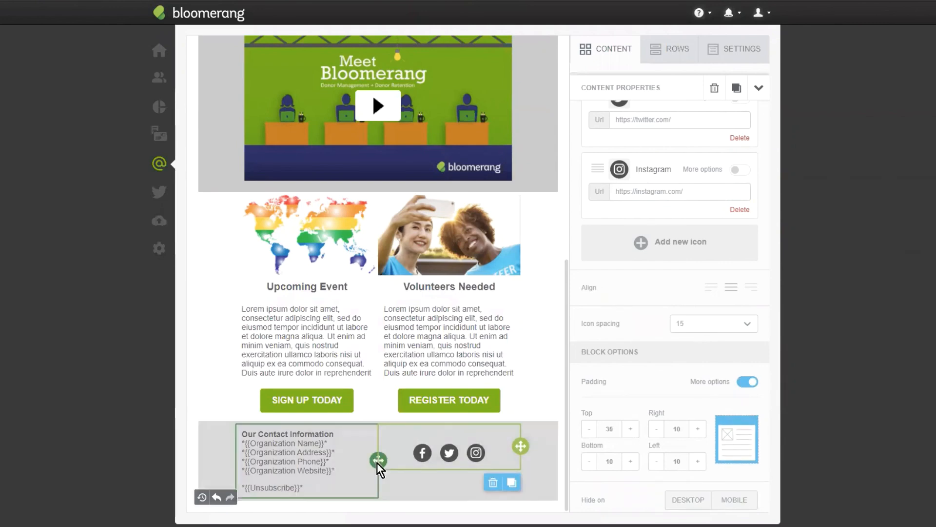
- Review the newsletter's complete layout from the header image down to the contact and social footer
{"action": "left_click", "coordinate": [542, 361]}
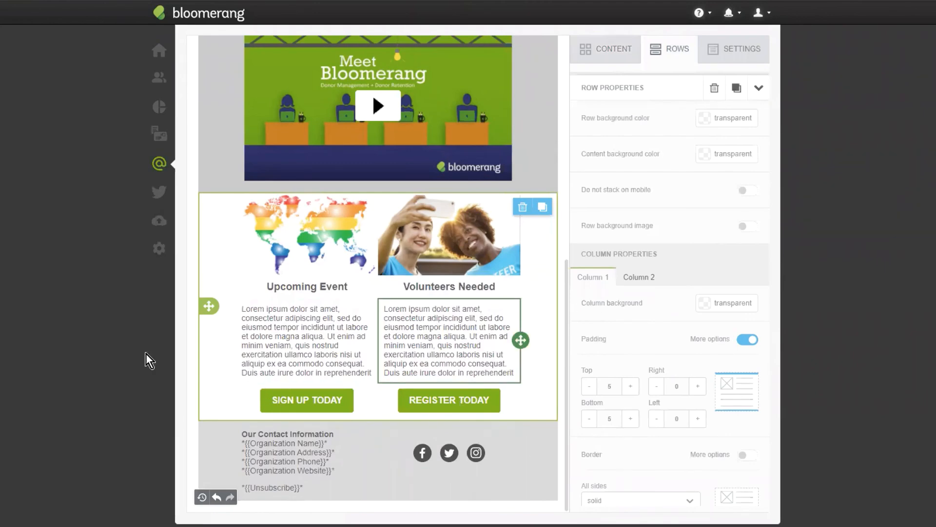
{"action": "scroll", "coordinate": [467, 315], "scroll_direction": "up", "scroll_amount": 5}
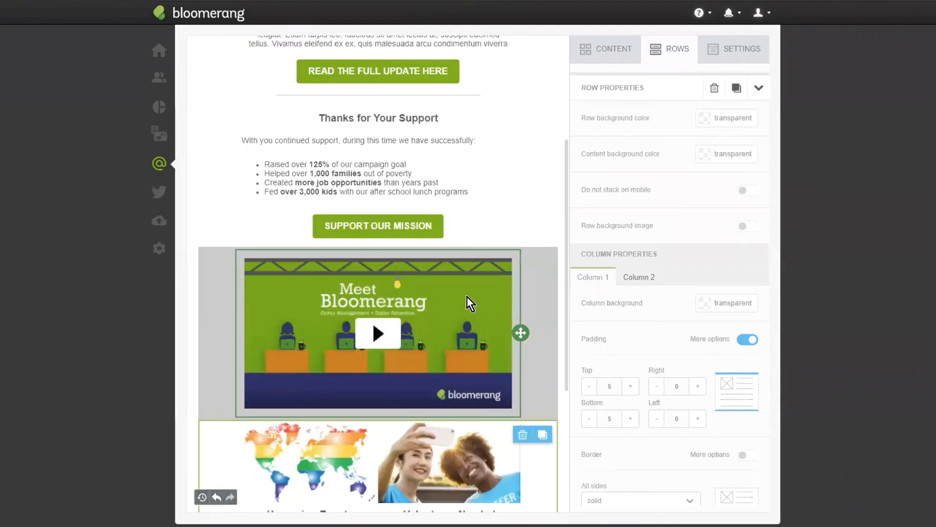
{"action": "scroll", "coordinate": [472, 317], "scroll_direction": "up", "scroll_amount": 4}
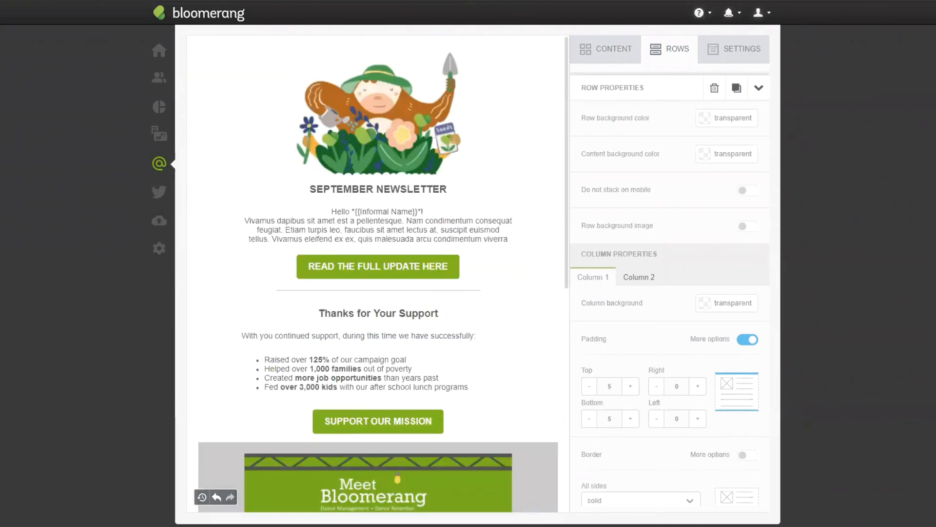
{"action": "key", "text": "alt+Left"}
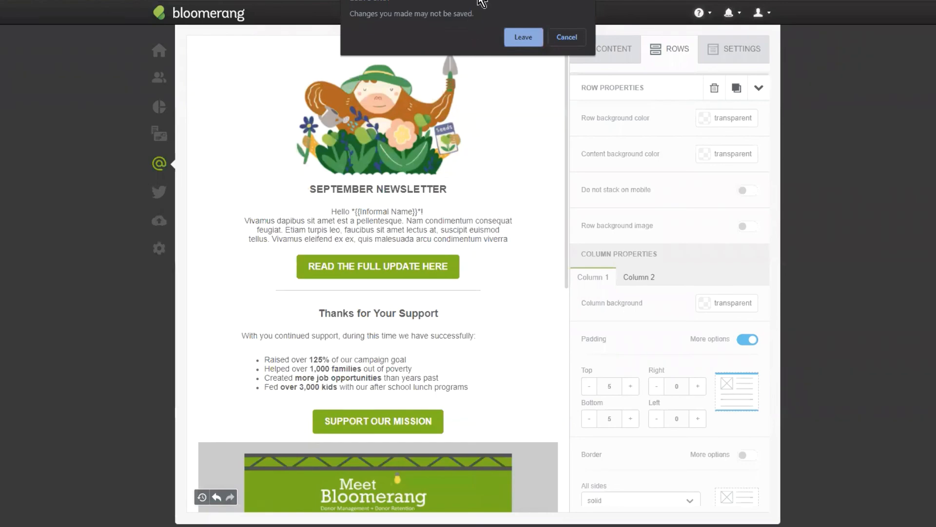
{"action": "left_click", "coordinate": [567, 39]}
{"action": "scroll", "coordinate": [541, 218], "scroll_direction": "down", "scroll_amount": 9}
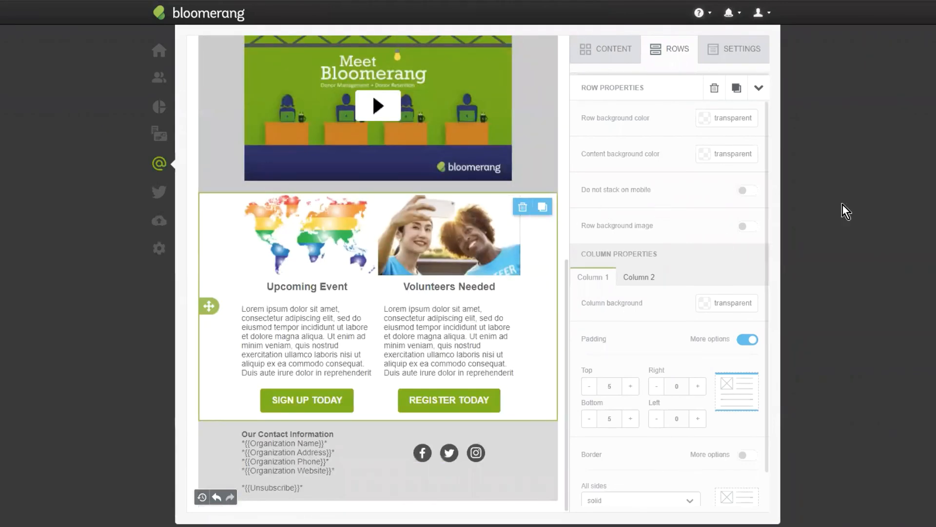
{"action": "scroll", "coordinate": [821, 247], "scroll_direction": "up", "scroll_amount": 3}
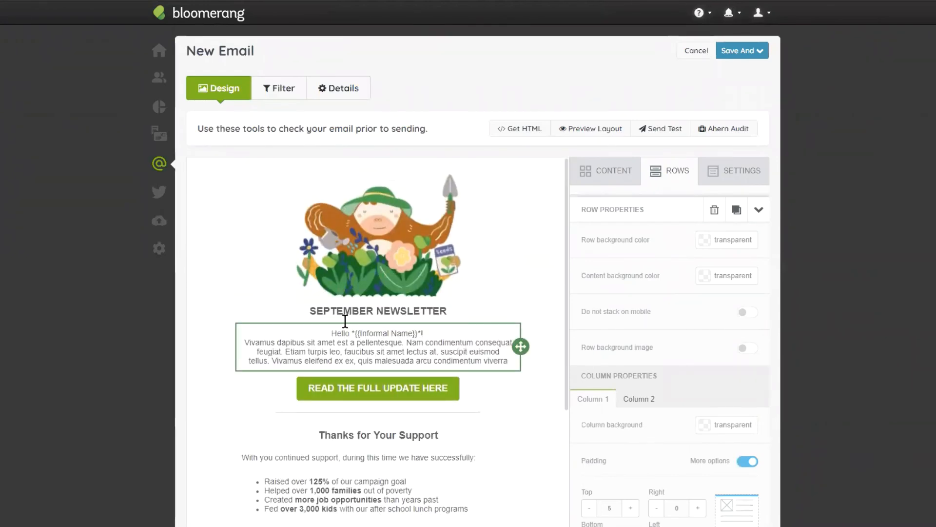
{"action": "scroll", "coordinate": [345, 321], "scroll_direction": "down", "scroll_amount": 5}
{"action": "scroll", "coordinate": [484, 258], "scroll_direction": "up", "scroll_amount": 2}
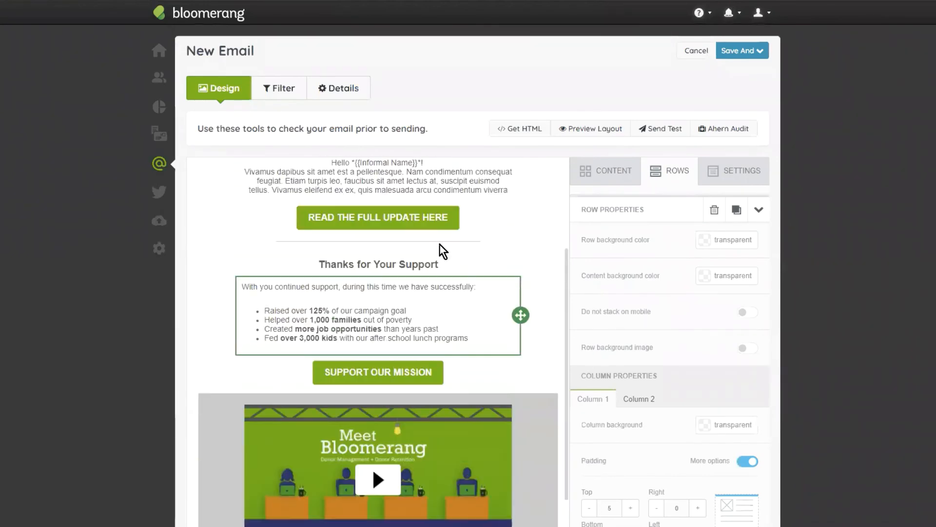
{"action": "scroll", "coordinate": [494, 230], "scroll_direction": "down", "scroll_amount": 5}
{"action": "scroll", "coordinate": [669, 176], "scroll_direction": "down", "scroll_amount": 3}
{"action": "scroll", "coordinate": [666, 222], "scroll_direction": "up", "scroll_amount": 3}
{"action": "scroll", "coordinate": [517, 312], "scroll_direction": "up", "scroll_amount": 5}
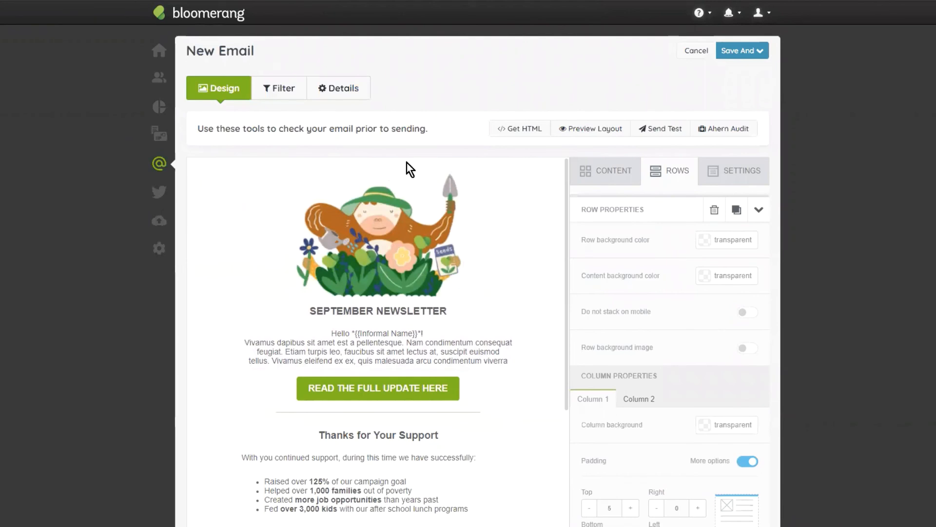
- Save the email while keeping it open for editing, and run the Ahern Audit on it
{"action": "left_click", "coordinate": [742, 51]}
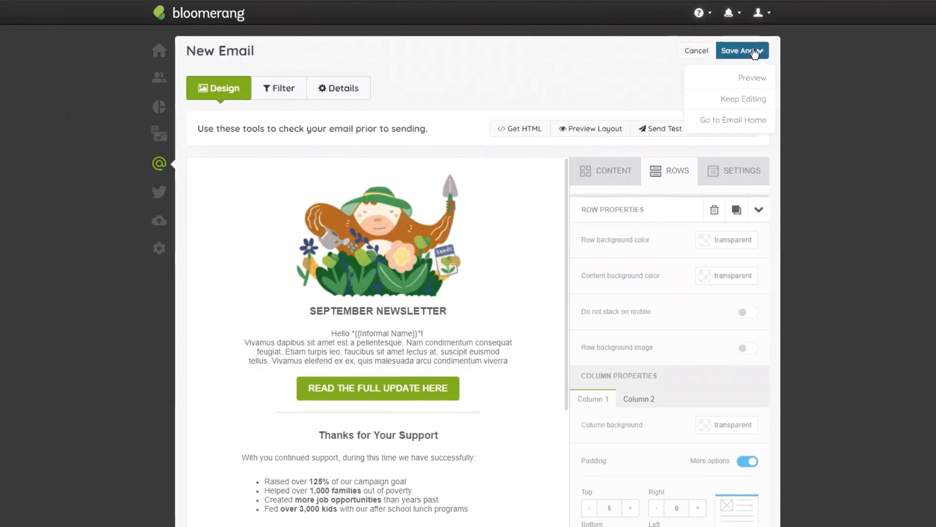
{"action": "left_click", "coordinate": [756, 97]}
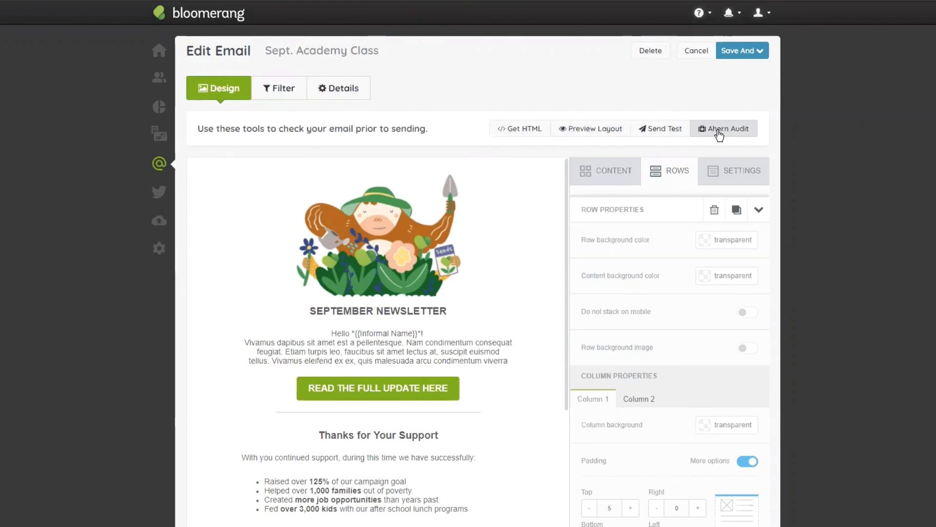
{"action": "left_click", "coordinate": [719, 134]}
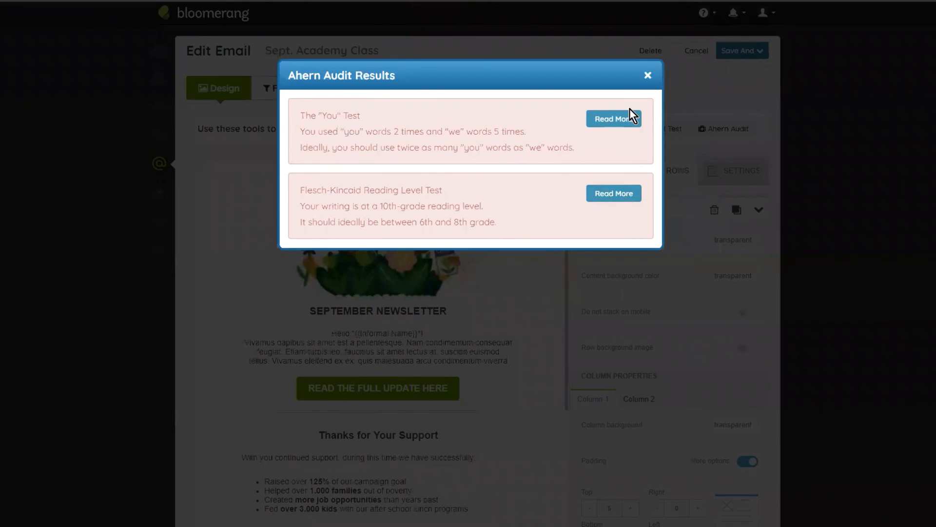
- Close the Ahern Audit results and view the test email recipient options without sending a test
{"action": "left_click", "coordinate": [647, 75]}
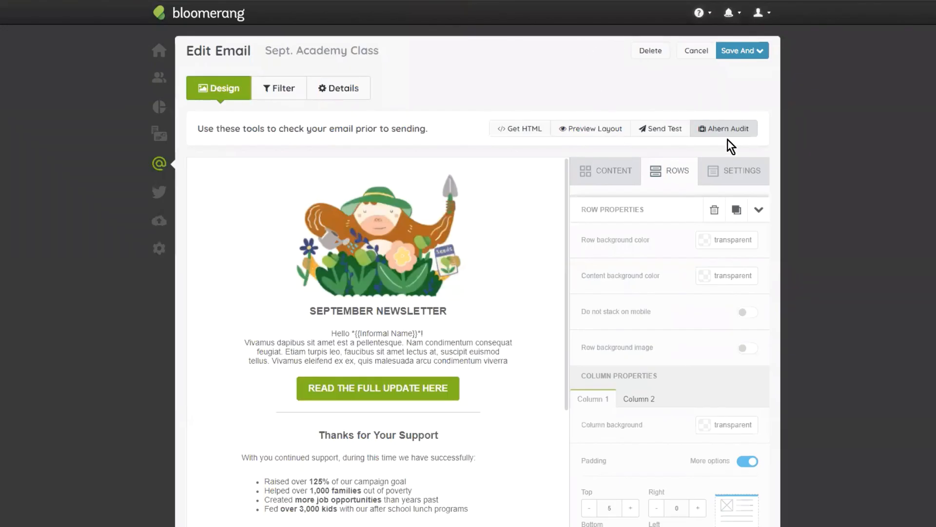
{"action": "left_click", "coordinate": [664, 130]}
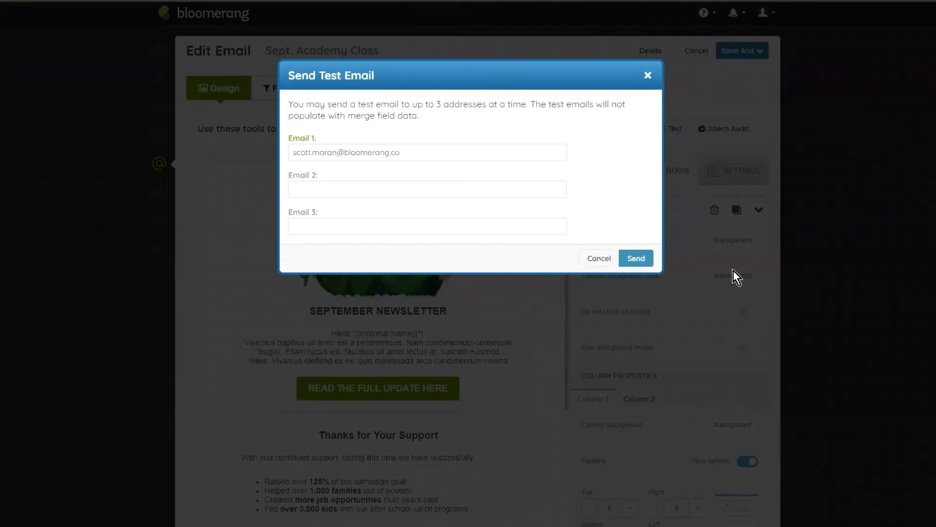
{"action": "left_click", "coordinate": [600, 260]}
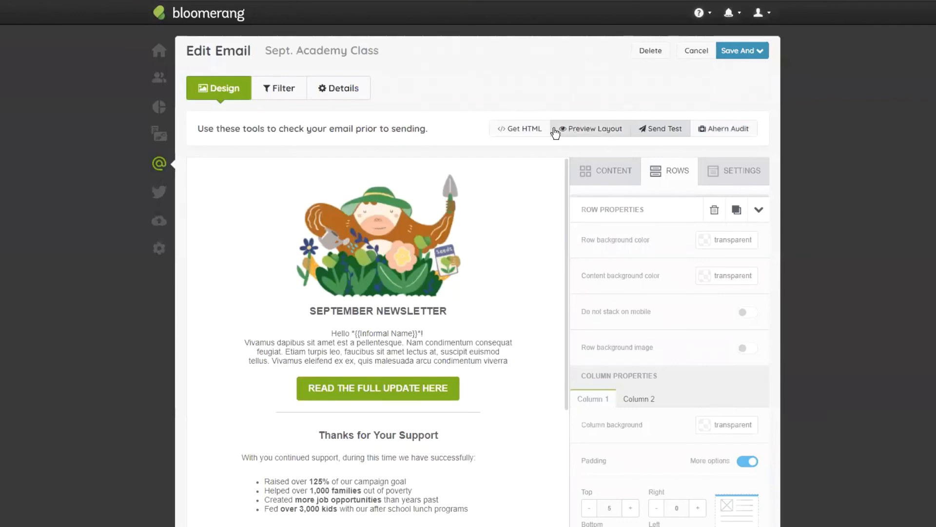
- Preview the newsletter's desktop layout and examine it from the header image down to the contact and social footer
{"action": "left_click", "coordinate": [592, 131]}
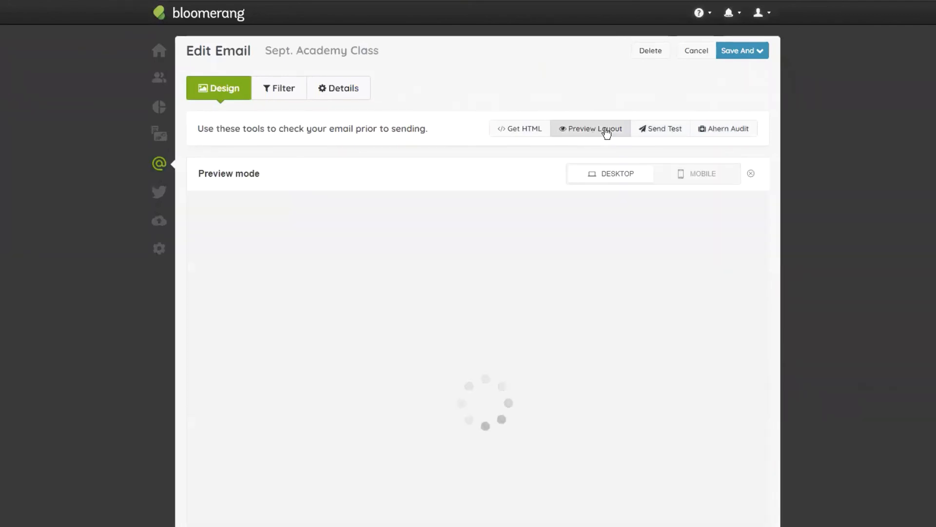
{"action": "scroll", "coordinate": [487, 126], "scroll_direction": "down", "scroll_amount": 2}
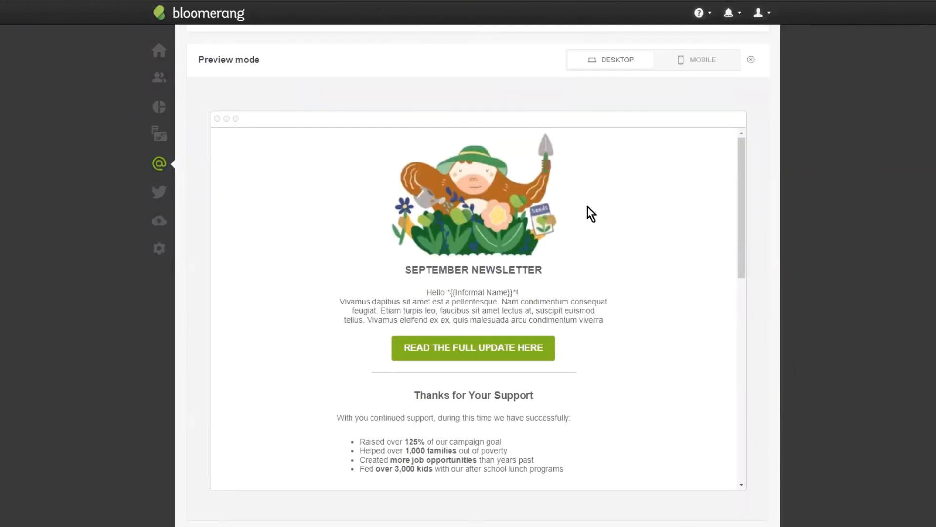
{"action": "scroll", "coordinate": [707, 195], "scroll_direction": "down", "scroll_amount": 1}
{"action": "scroll", "coordinate": [707, 204], "scroll_direction": "up", "scroll_amount": 1}
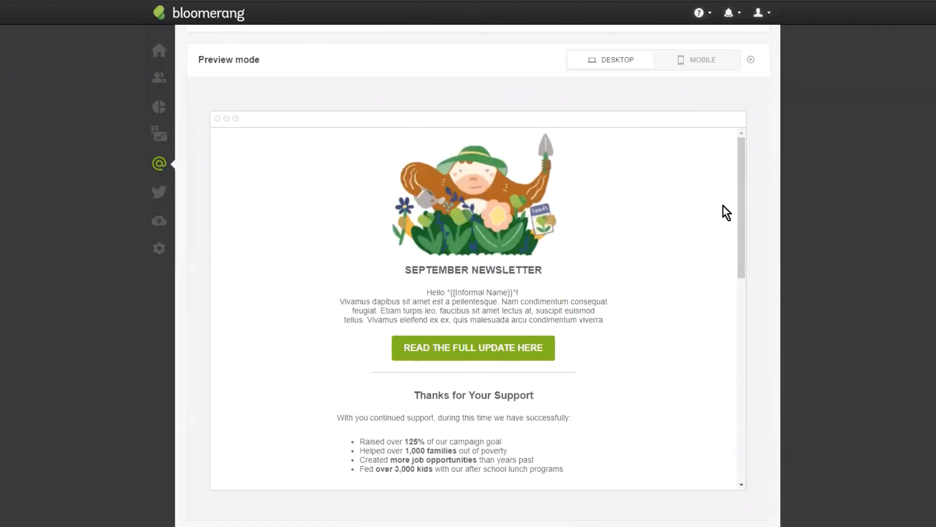
{"action": "scroll", "coordinate": [724, 207], "scroll_direction": "down", "scroll_amount": 8}
{"action": "scroll", "coordinate": [724, 206], "scroll_direction": "down", "scroll_amount": 1}
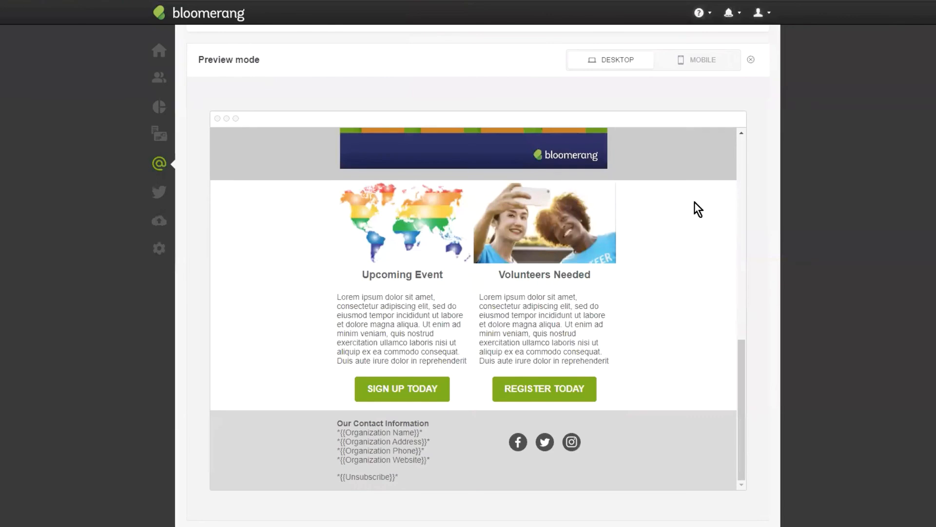
{"action": "scroll", "coordinate": [645, 292], "scroll_direction": "up", "scroll_amount": 3}
{"action": "scroll", "coordinate": [648, 299], "scroll_direction": "down", "scroll_amount": 3}
{"action": "scroll", "coordinate": [708, 296], "scroll_direction": "up", "scroll_amount": 1}
{"action": "scroll", "coordinate": [634, 322], "scroll_direction": "down", "scroll_amount": 1}
{"action": "scroll", "coordinate": [492, 300], "scroll_direction": "up", "scroll_amount": 3}
{"action": "scroll", "coordinate": [504, 301], "scroll_direction": "up", "scroll_amount": 4}
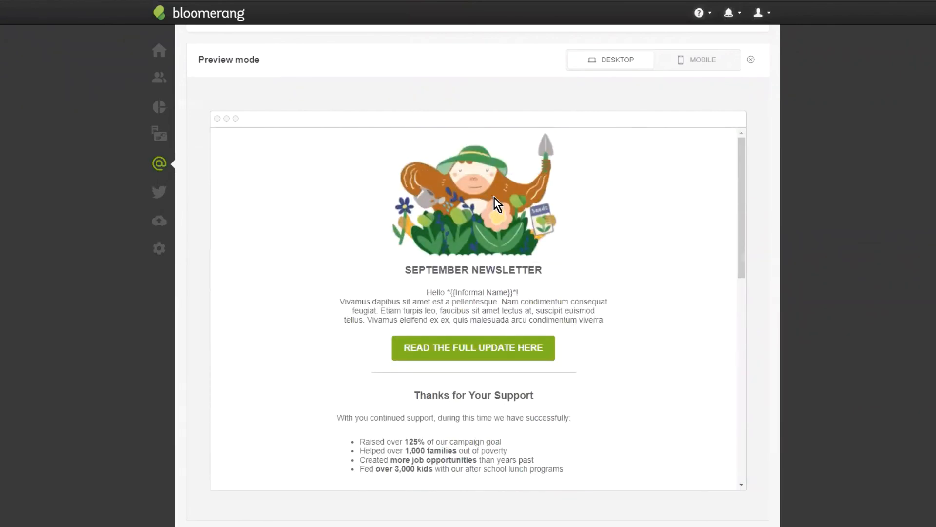
{"action": "scroll", "coordinate": [642, 215], "scroll_direction": "down", "scroll_amount": 9}
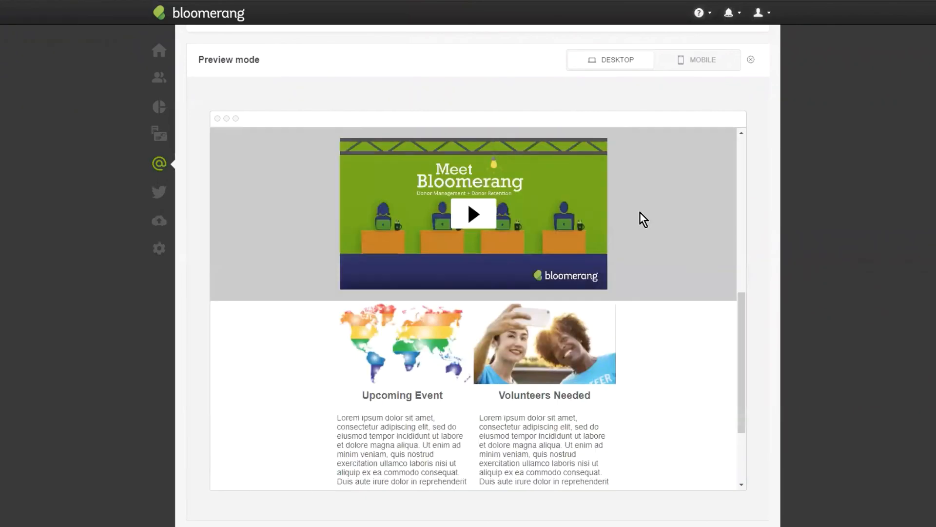
{"action": "scroll", "coordinate": [640, 214], "scroll_direction": "up", "scroll_amount": 5}
- Examine the newsletter's mobile preview from header to footer, checking how the rows stack and fit the screen width, and exit the preview
{"action": "left_click", "coordinate": [703, 66]}
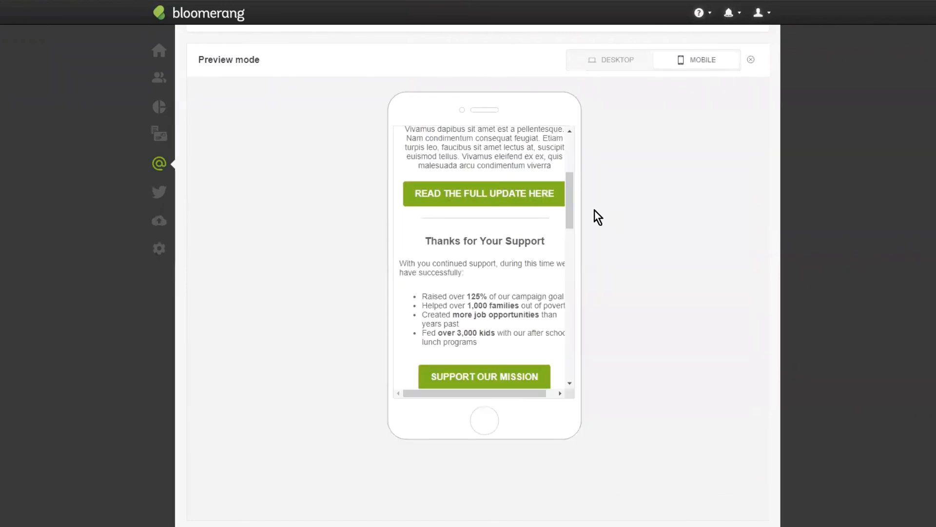
{"action": "left_click_drag", "start_coordinate": [572, 207], "coordinate": [575, 135]}
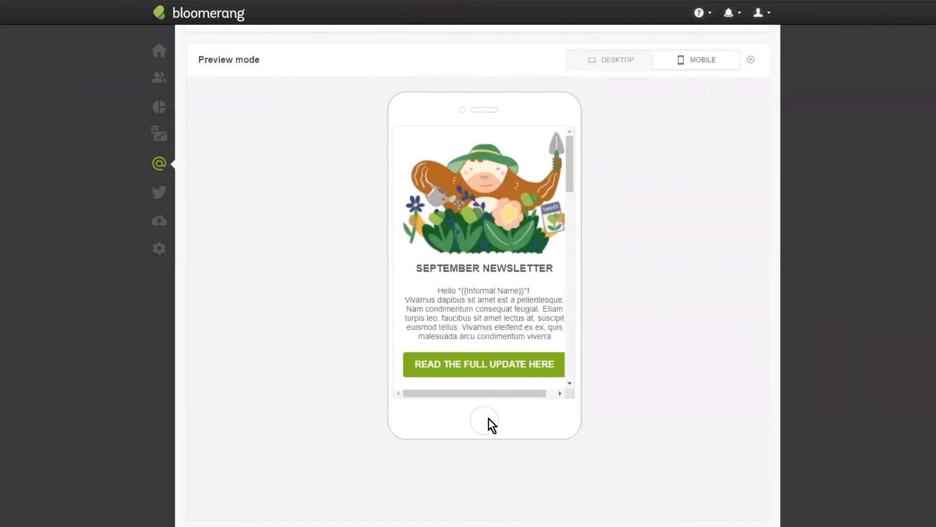
{"action": "left_click_drag", "start_coordinate": [499, 391], "coordinate": [526, 394]}
{"action": "scroll", "coordinate": [516, 229], "scroll_direction": "down", "scroll_amount": 5}
{"action": "scroll", "coordinate": [512, 274], "scroll_direction": "down", "scroll_amount": 10}
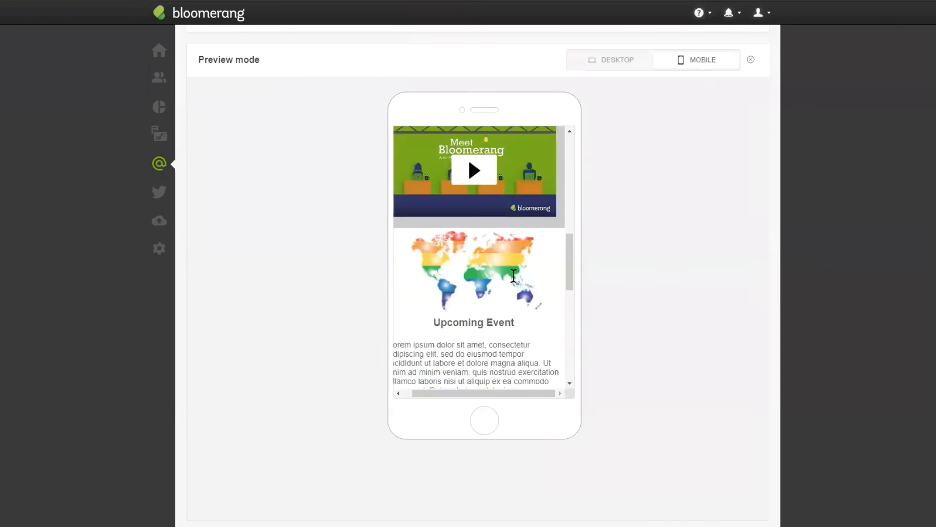
{"action": "scroll", "coordinate": [510, 298], "scroll_direction": "down", "scroll_amount": 4}
{"action": "scroll", "coordinate": [507, 278], "scroll_direction": "up", "scroll_amount": 6}
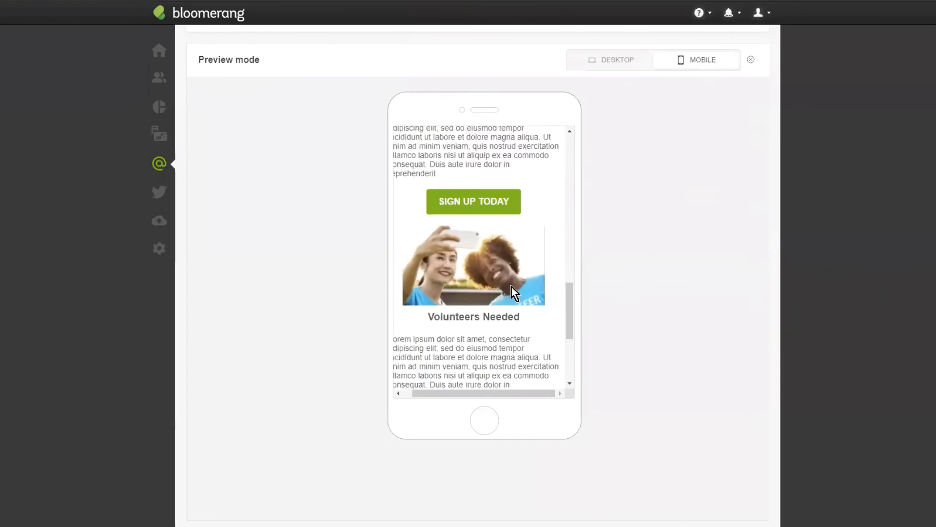
{"action": "scroll", "coordinate": [502, 293], "scroll_direction": "up", "scroll_amount": 1}
{"action": "scroll", "coordinate": [497, 291], "scroll_direction": "down", "scroll_amount": 2}
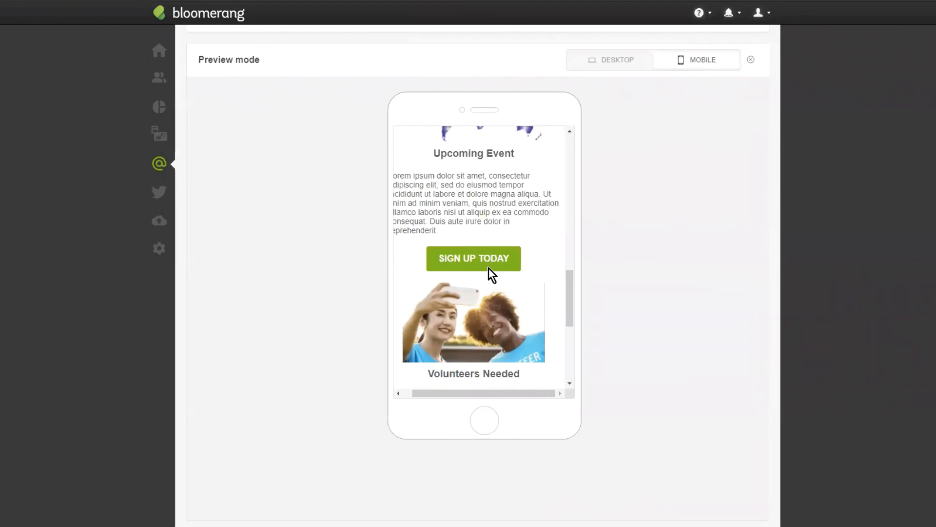
{"action": "left_click_drag", "start_coordinate": [484, 394], "coordinate": [473, 395]}
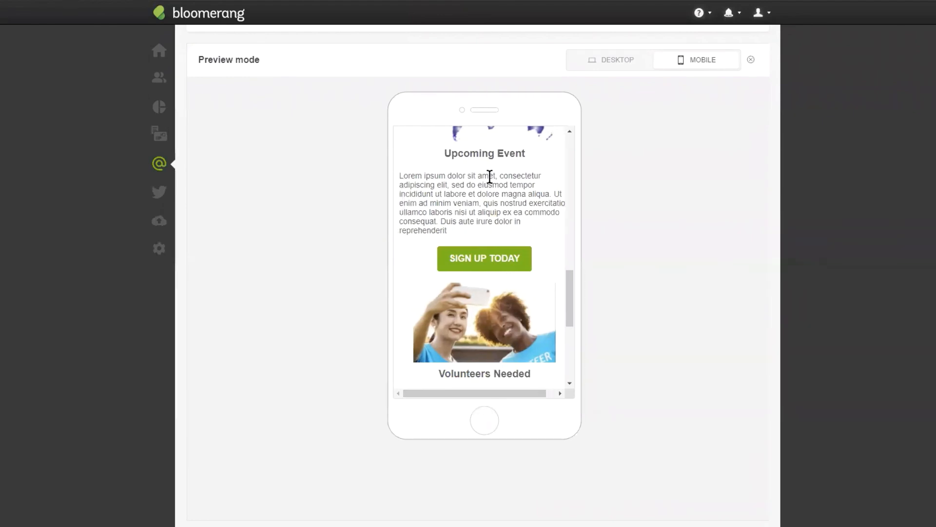
{"action": "scroll", "coordinate": [489, 225], "scroll_direction": "down", "scroll_amount": 3}
{"action": "scroll", "coordinate": [489, 306], "scroll_direction": "down", "scroll_amount": 3}
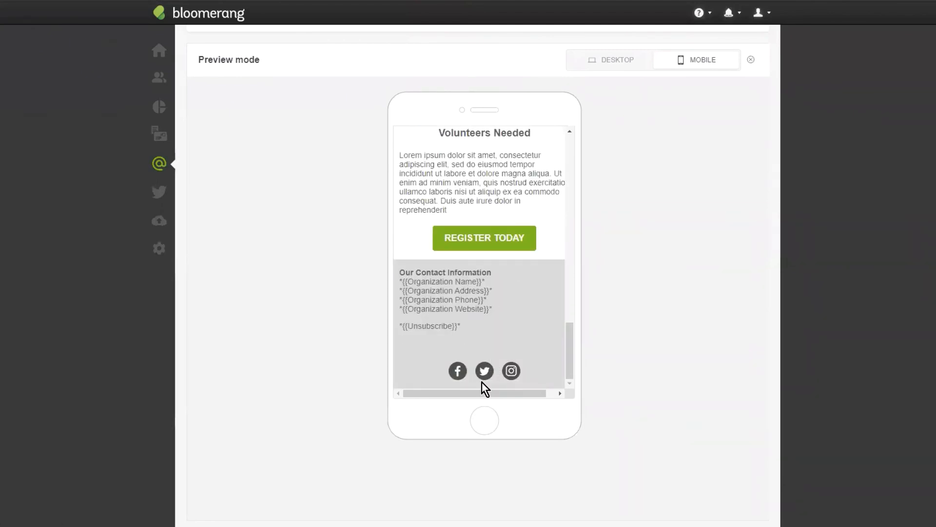
{"action": "scroll", "coordinate": [502, 185], "scroll_direction": "up", "scroll_amount": 10}
{"action": "left_click_drag", "start_coordinate": [513, 396], "coordinate": [541, 392]}
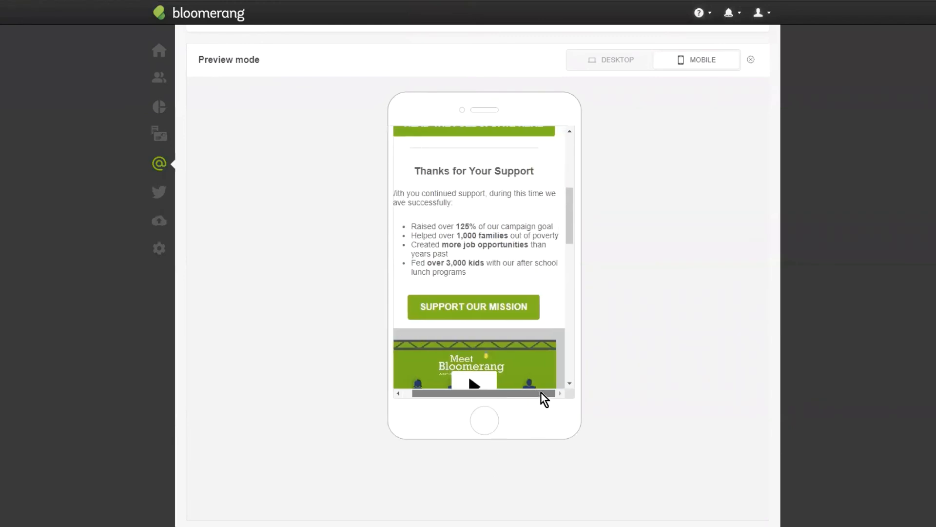
{"action": "scroll", "coordinate": [477, 326], "scroll_direction": "up", "scroll_amount": 10}
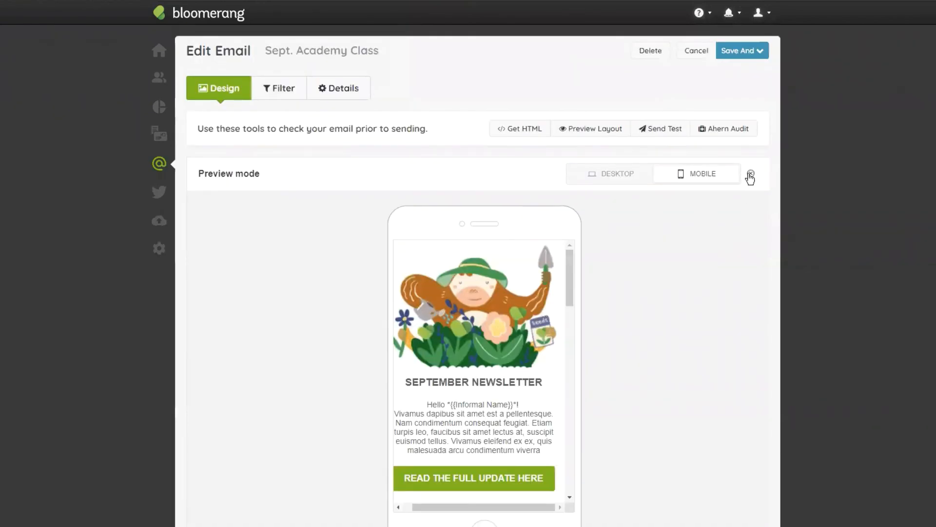
{"action": "left_click", "coordinate": [750, 175]}
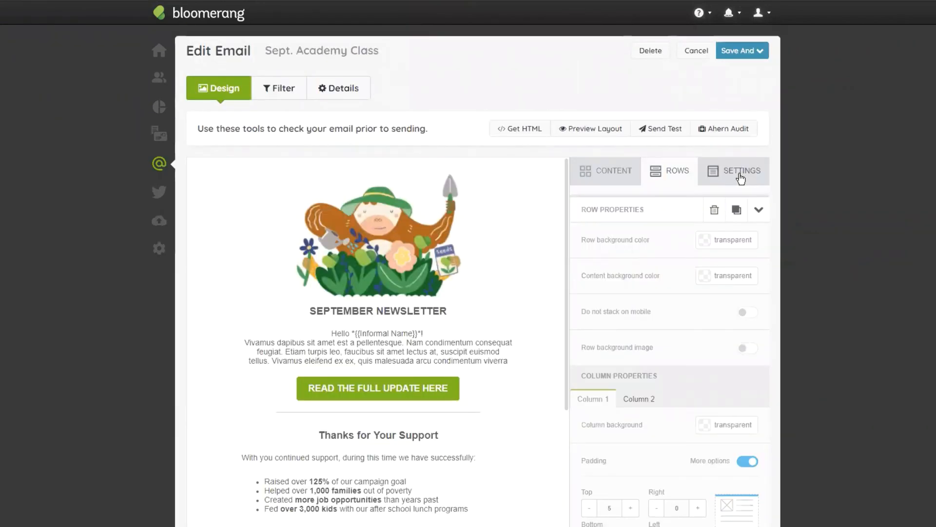
- Reduce the email's content area width to 480px in its general options
{"action": "left_click", "coordinate": [741, 176]}
{"action": "left_click_drag", "start_coordinate": [589, 246], "coordinate": [592, 247]}
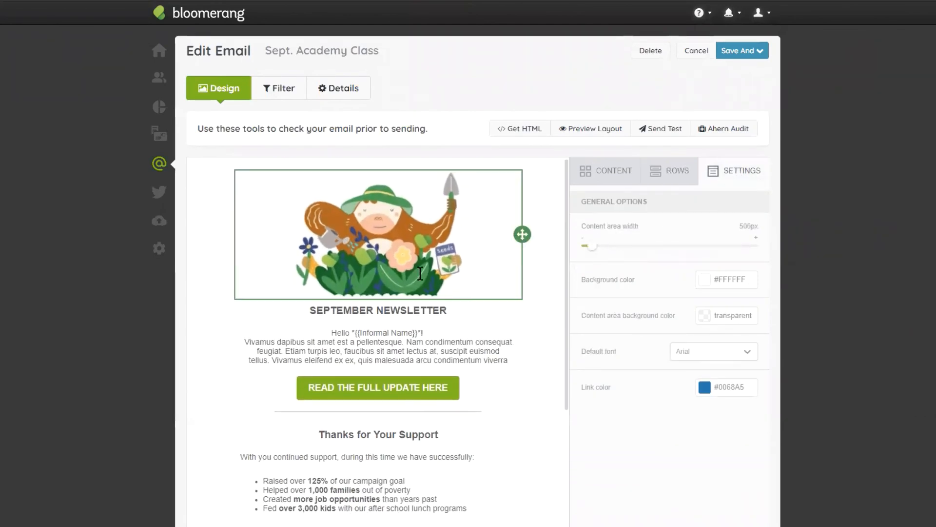
{"action": "scroll", "coordinate": [464, 265], "scroll_direction": "down", "scroll_amount": 6}
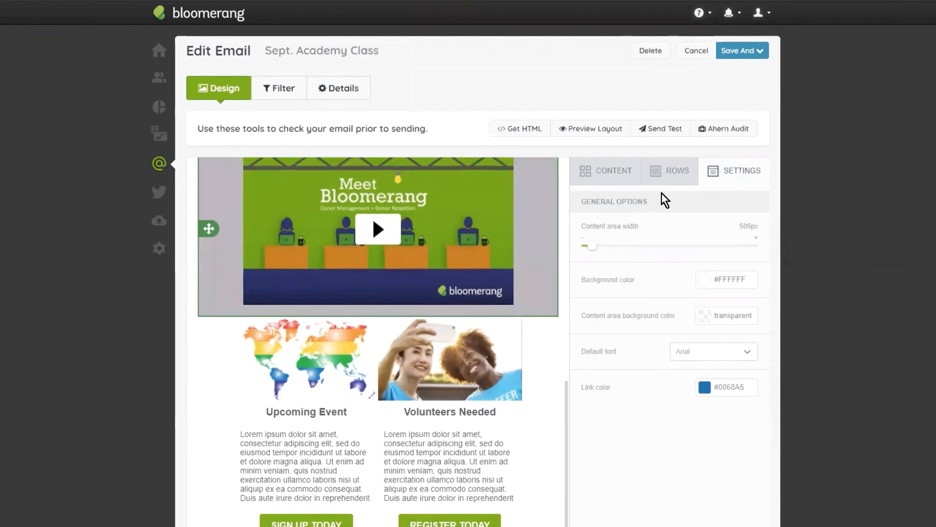
{"action": "scroll", "coordinate": [536, 271], "scroll_direction": "up", "scroll_amount": 6}
{"action": "mouse_move", "coordinate": [590, 245]}
{"action": "left_mouse_down"}
{"action": "mouse_move", "coordinate": [758, 245]}
{"action": "mouse_move", "coordinate": [581, 258]}
{"action": "left_mouse_up"}
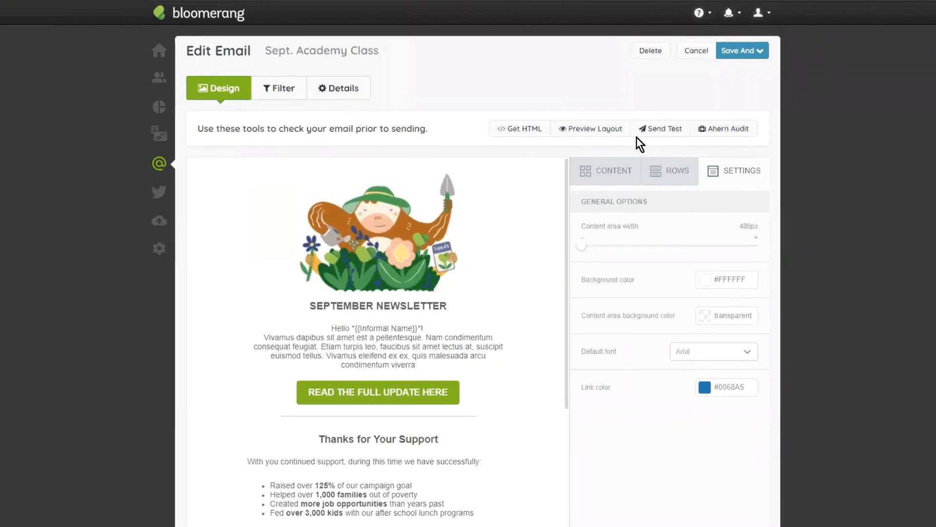
- Preview the narrowed newsletter in the mobile layout, check how its content fits down to the contact information, and close the preview
{"action": "left_click", "coordinate": [597, 128]}
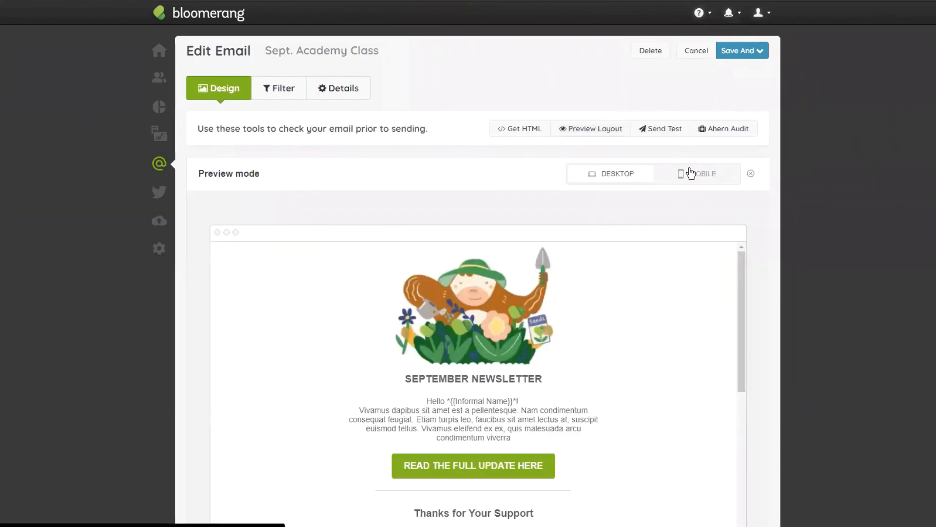
{"action": "left_click", "coordinate": [687, 173]}
{"action": "scroll", "coordinate": [499, 301], "scroll_direction": "down", "scroll_amount": 3}
{"action": "left_click_drag", "start_coordinate": [493, 509], "coordinate": [525, 487]}
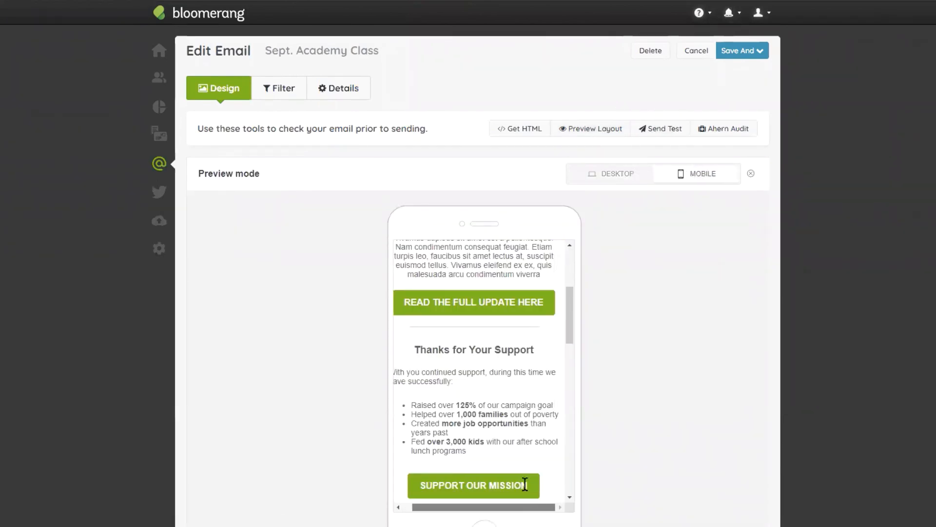
{"action": "scroll", "coordinate": [524, 350], "scroll_direction": "up", "scroll_amount": 1}
{"action": "scroll", "coordinate": [521, 346], "scroll_direction": "down", "scroll_amount": 3}
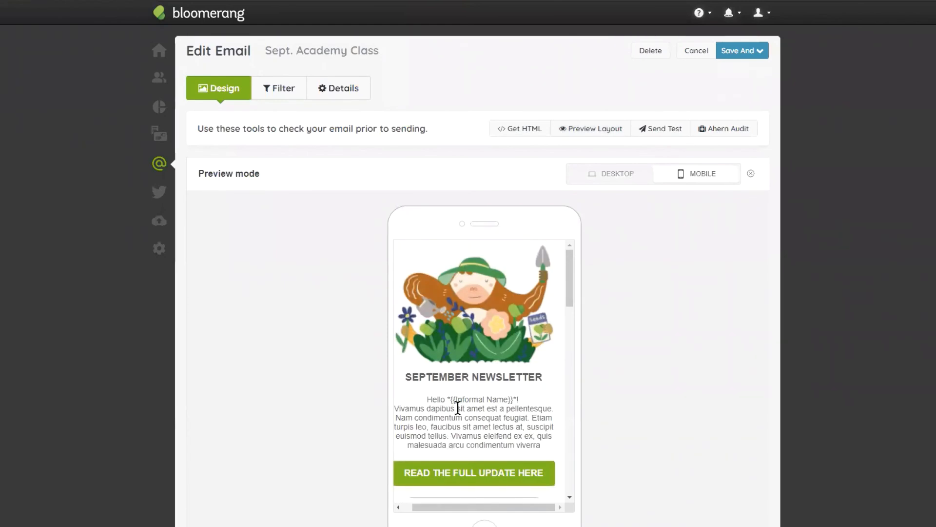
{"action": "scroll", "coordinate": [487, 372], "scroll_direction": "down", "scroll_amount": 5}
{"action": "scroll", "coordinate": [576, 351], "scroll_direction": "down", "scroll_amount": 3}
{"action": "scroll", "coordinate": [570, 351], "scroll_direction": "down", "scroll_amount": 4}
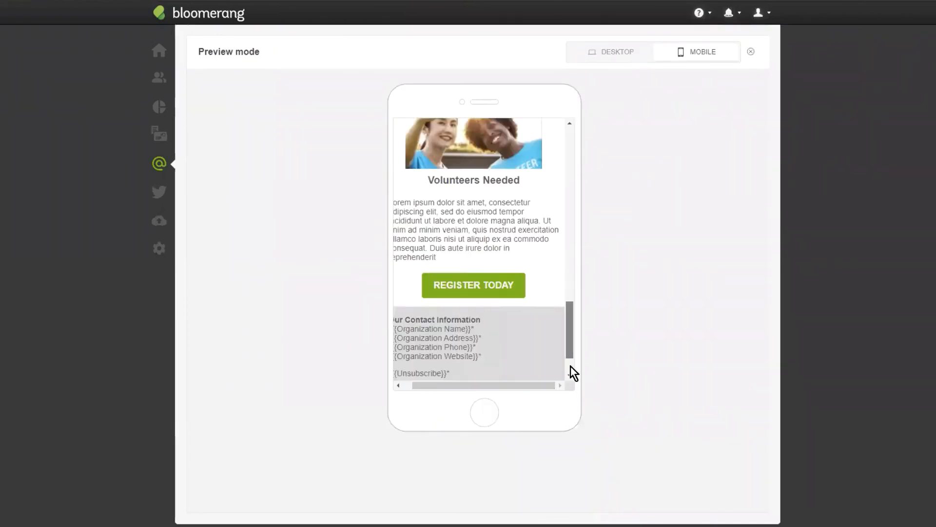
{"action": "scroll", "coordinate": [535, 371], "scroll_direction": "left", "scroll_amount": 1}
{"action": "scroll", "coordinate": [541, 312], "scroll_direction": "up", "scroll_amount": 7}
{"action": "scroll", "coordinate": [557, 293], "scroll_direction": "up", "scroll_amount": 5}
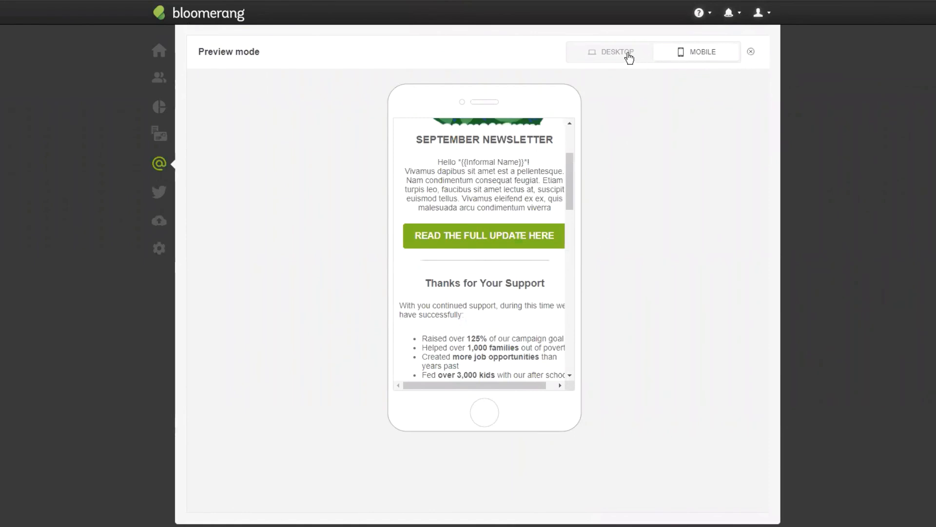
{"action": "left_click", "coordinate": [751, 52]}
- Review the newsletter's sections in the editor, from the header and support message to the video, two-column row and footer
{"action": "scroll", "coordinate": [393, 286], "scroll_direction": "up", "scroll_amount": 3}
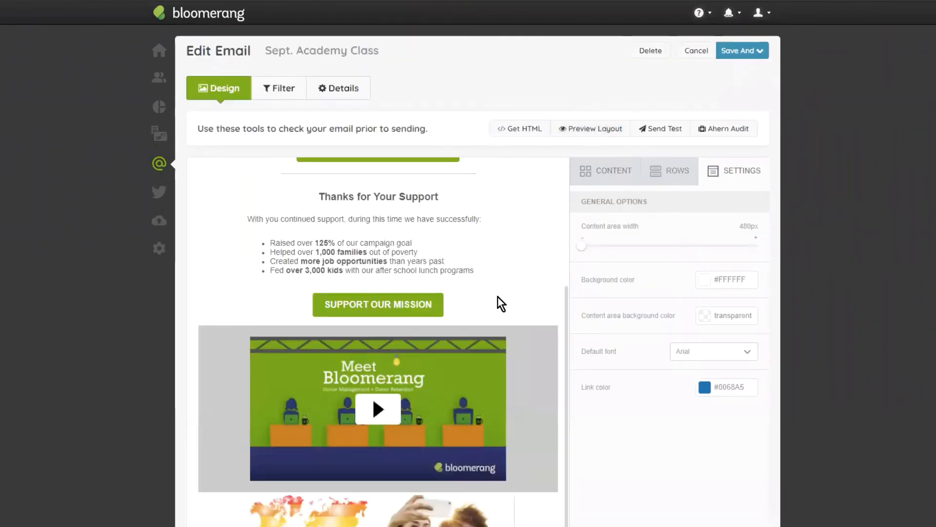
{"action": "scroll", "coordinate": [499, 307], "scroll_direction": "down", "scroll_amount": 10}
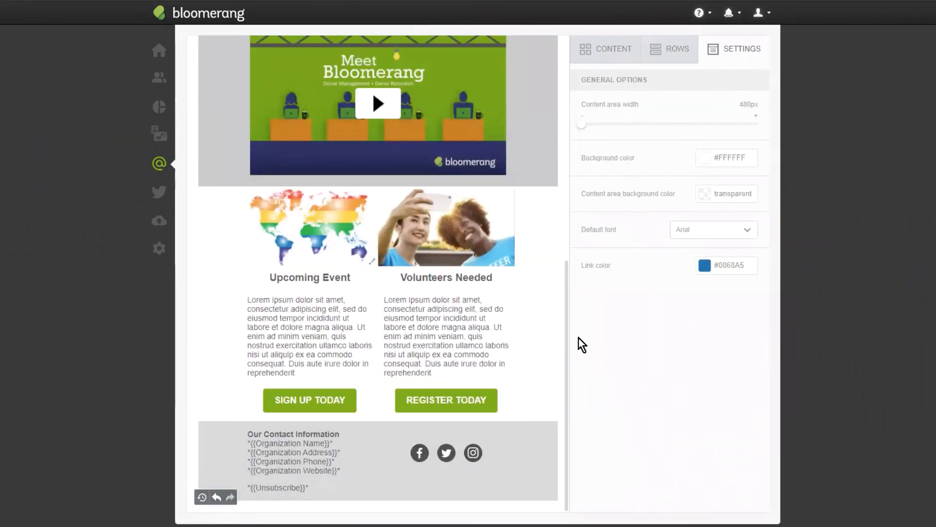
{"action": "scroll", "coordinate": [425, 345], "scroll_direction": "up", "scroll_amount": 12}
{"action": "scroll", "coordinate": [732, 352], "scroll_direction": "down", "scroll_amount": 3}
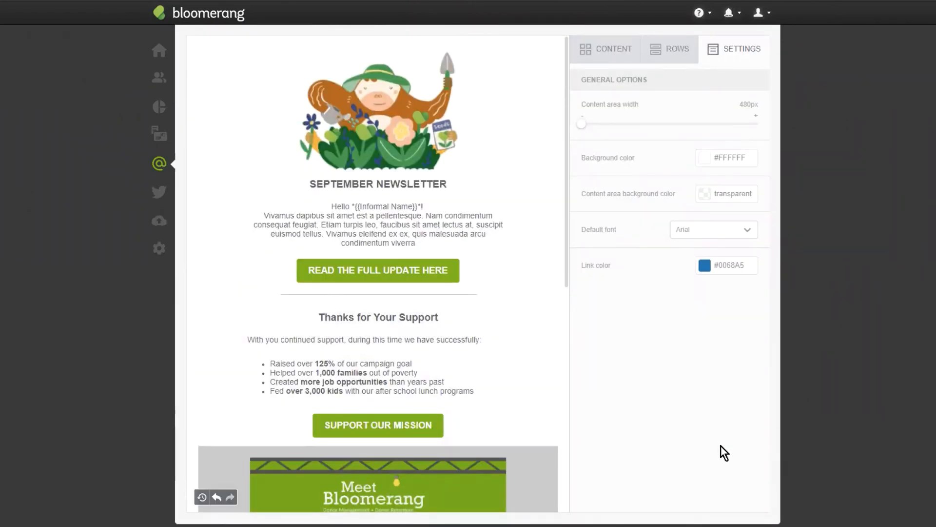
{"action": "scroll", "coordinate": [381, 384], "scroll_direction": "up", "scroll_amount": 3}
{"action": "scroll", "coordinate": [493, 263], "scroll_direction": "down", "scroll_amount": 5}
{"action": "scroll", "coordinate": [505, 229], "scroll_direction": "down", "scroll_amount": 1}
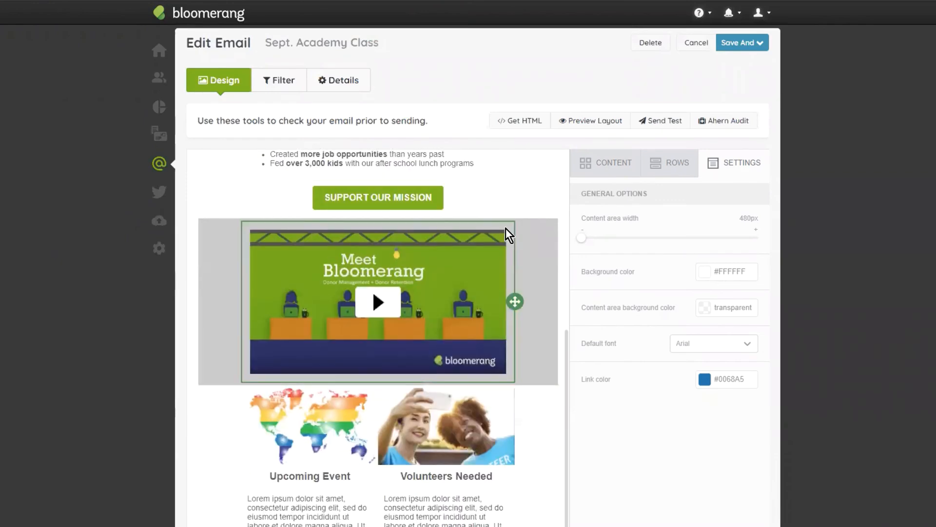
{"action": "scroll", "coordinate": [513, 240], "scroll_direction": "up", "scroll_amount": 2}
{"action": "scroll", "coordinate": [507, 332], "scroll_direction": "down", "scroll_amount": 3}
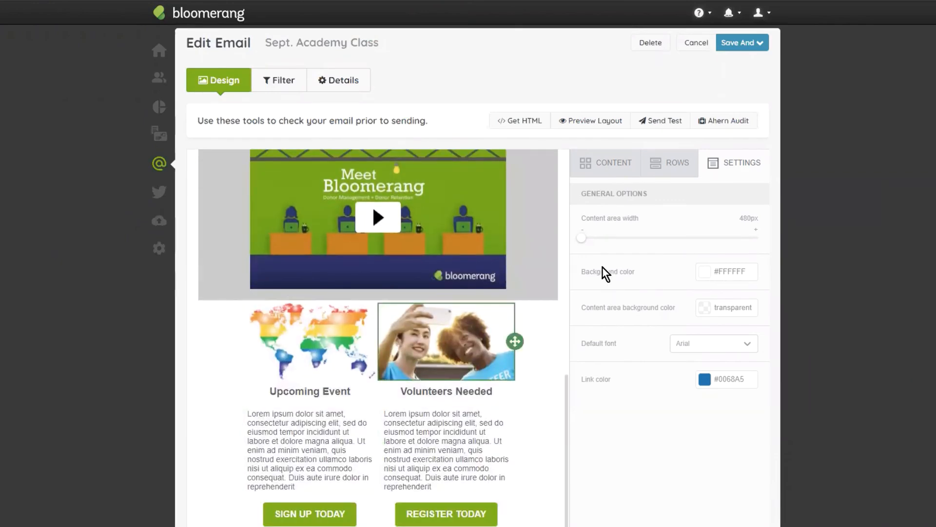
{"action": "scroll", "coordinate": [537, 320], "scroll_direction": "down", "scroll_amount": 3}
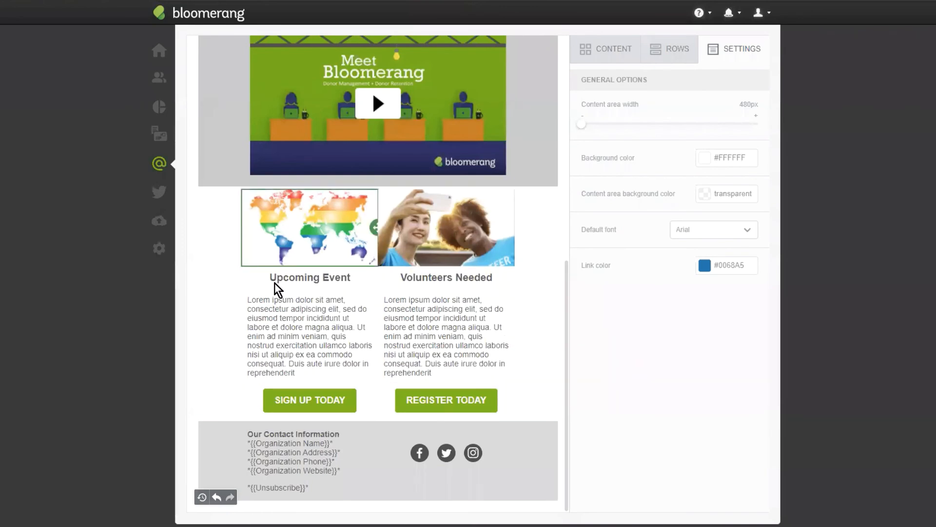
{"action": "scroll", "coordinate": [667, 415], "scroll_direction": "up", "scroll_amount": 3}
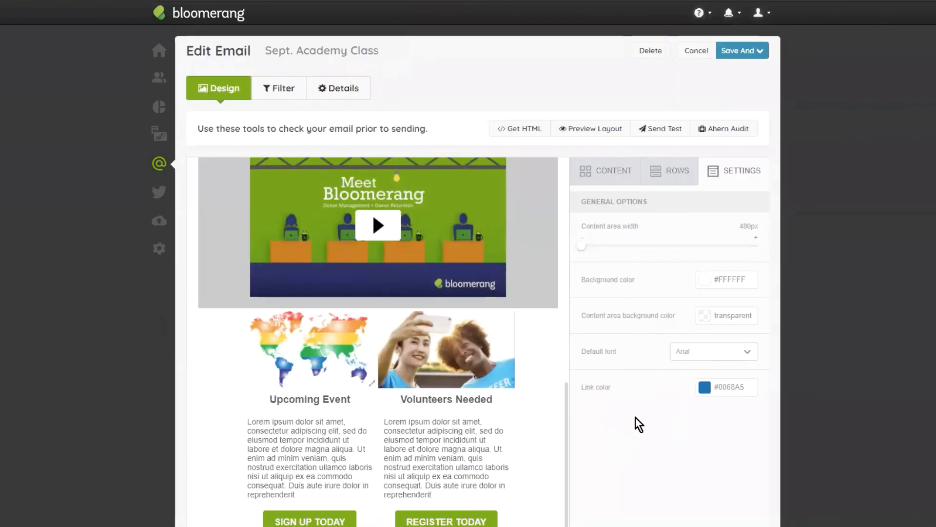
{"action": "scroll", "coordinate": [206, 343], "scroll_direction": "up", "scroll_amount": 5}
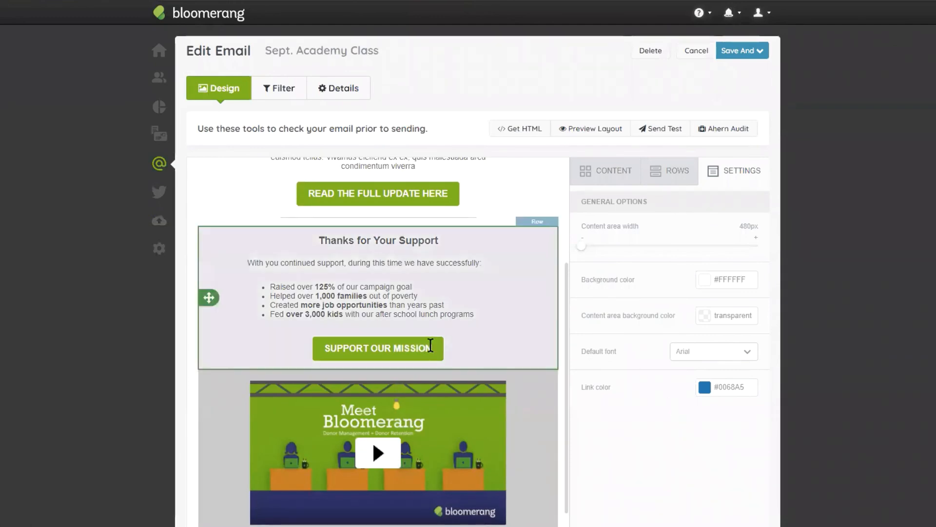
- Save the newsletter and open its pre-send preview
{"action": "scroll", "coordinate": [445, 362], "scroll_direction": "up", "scroll_amount": 4}
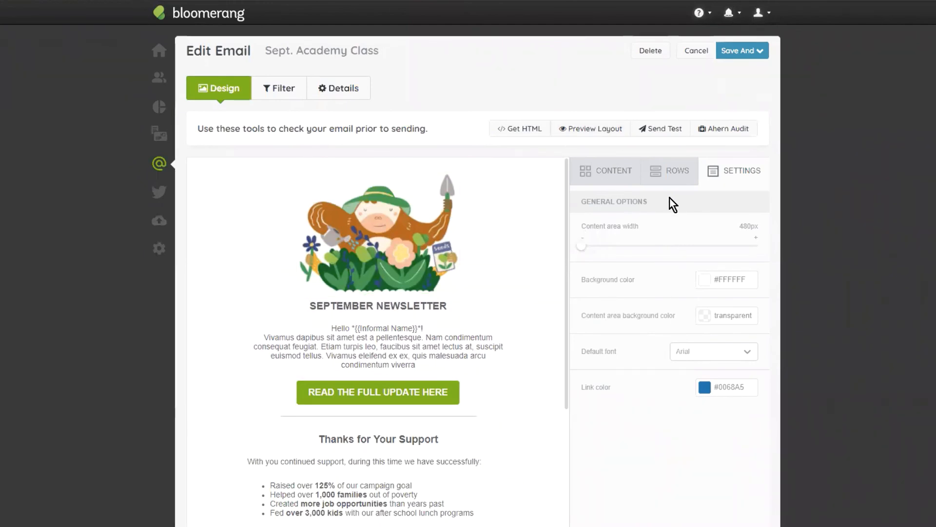
{"action": "left_click", "coordinate": [750, 51]}
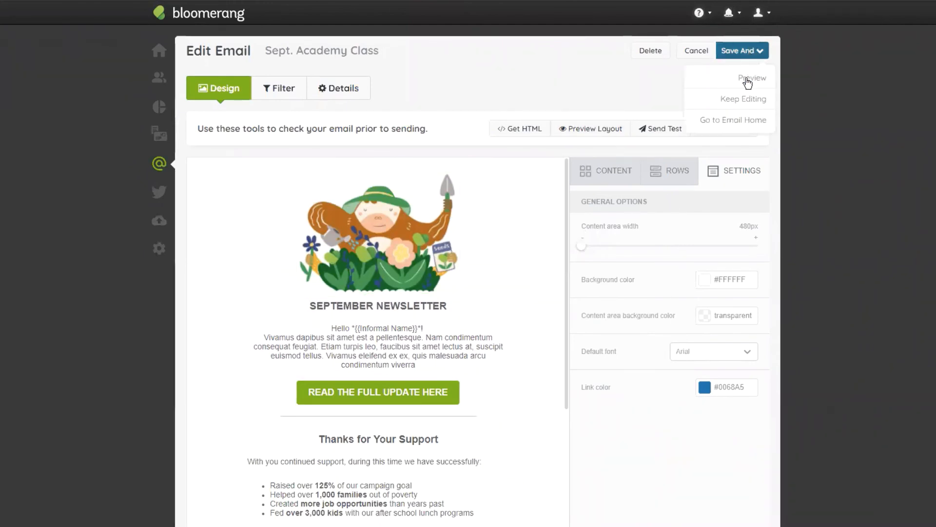
{"action": "left_click", "coordinate": [736, 76]}
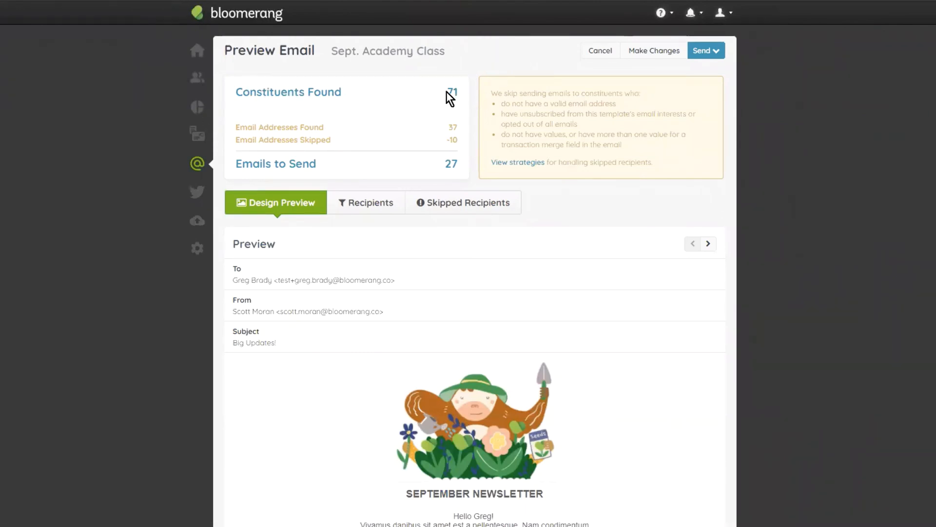
- Review the send summary's figures for constituents found, email addresses found and email addresses skipped
{"action": "left_click_drag", "start_coordinate": [461, 98], "coordinate": [236, 92]}
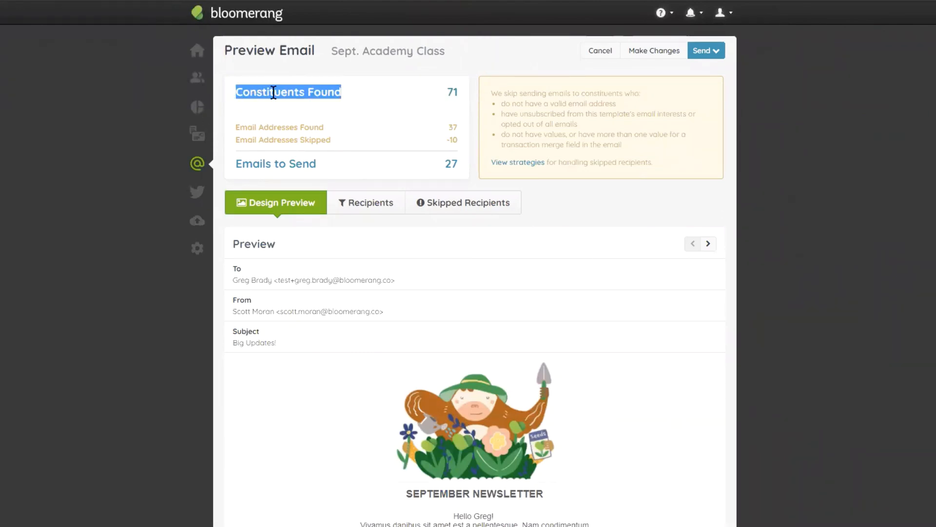
{"action": "left_click", "coordinate": [276, 93]}
{"action": "left_click_drag", "start_coordinate": [241, 127], "coordinate": [334, 128]}
{"action": "left_click", "coordinate": [333, 128]}
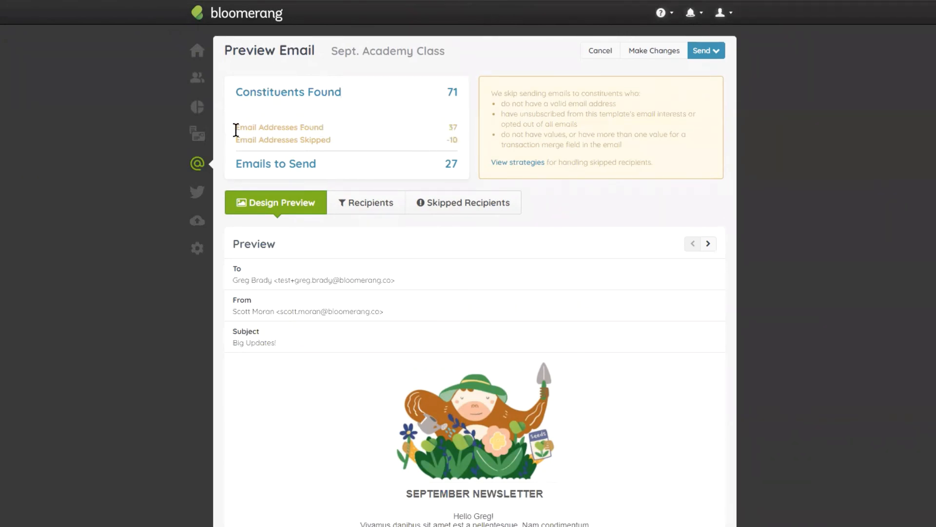
{"action": "left_click_drag", "start_coordinate": [236, 140], "coordinate": [460, 139]}
{"action": "left_click", "coordinate": [458, 140]}
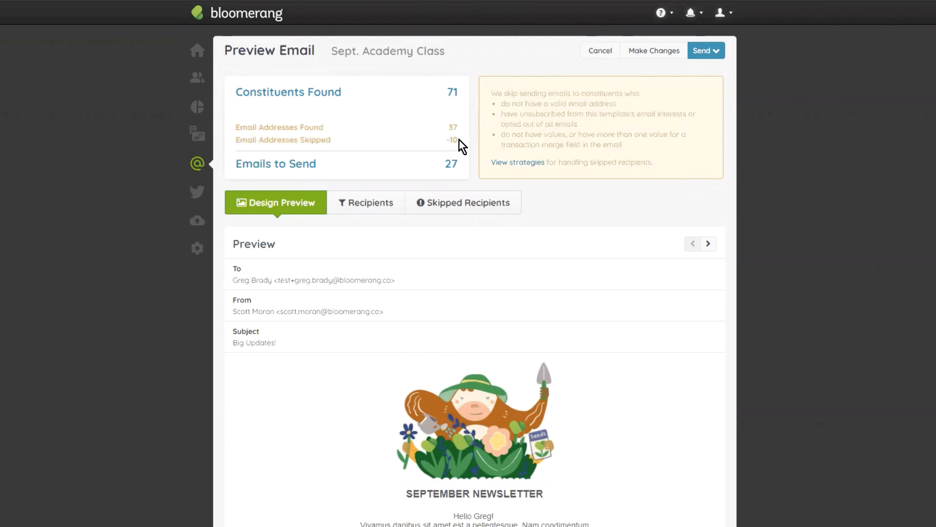
- Check the skipped recipients and their email issues, and bring up the list of constituents who will receive the email
{"action": "left_click", "coordinate": [438, 204]}
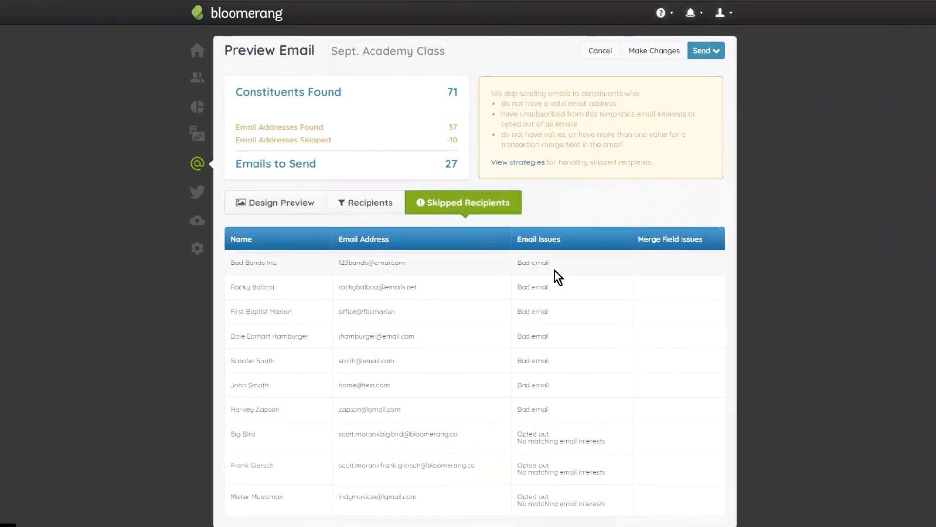
{"action": "scroll", "coordinate": [548, 271], "scroll_direction": "down", "scroll_amount": 1}
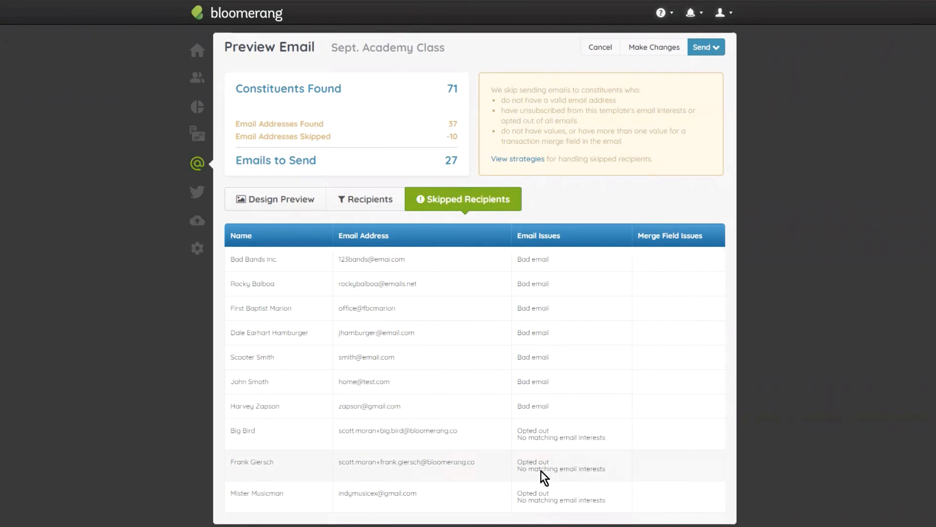
{"action": "left_click", "coordinate": [363, 204]}
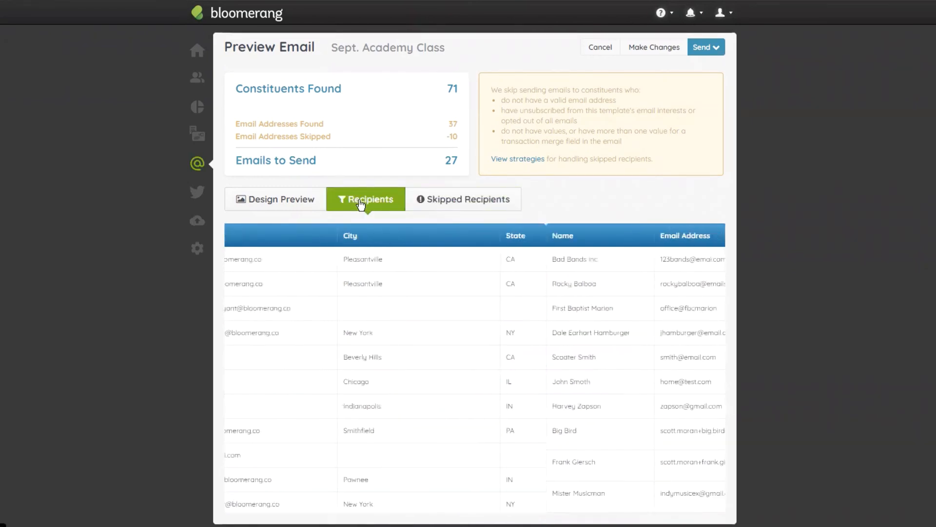
- Examine the design preview from the recipient, sender and subject details through the merged greeting name down to the footer
{"action": "left_click", "coordinate": [295, 202]}
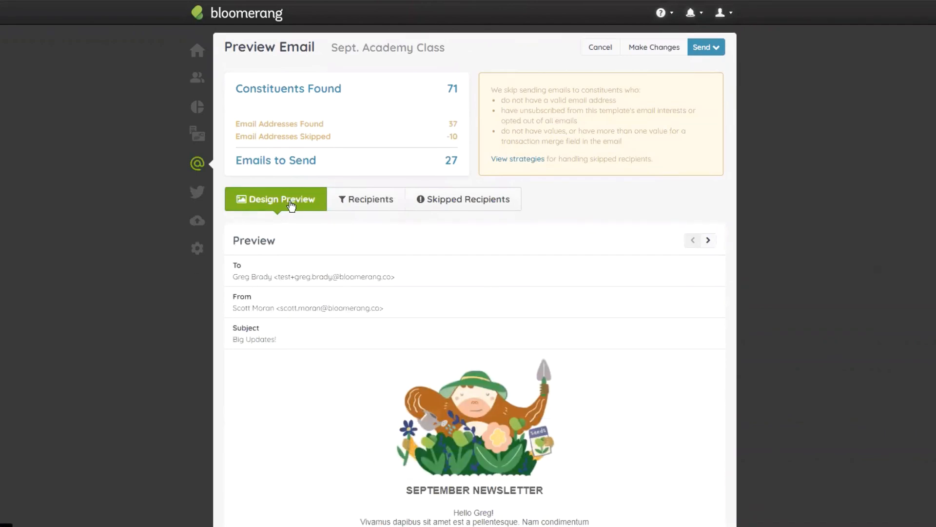
{"action": "scroll", "coordinate": [273, 208], "scroll_direction": "down", "scroll_amount": 2}
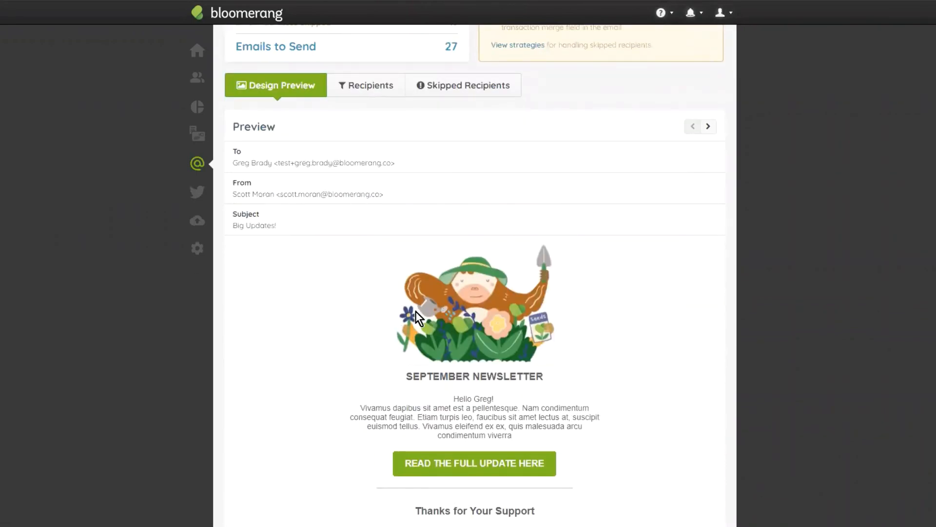
{"action": "scroll", "coordinate": [485, 277], "scroll_direction": "down", "scroll_amount": 2}
{"action": "scroll", "coordinate": [452, 290], "scroll_direction": "up", "scroll_amount": 4}
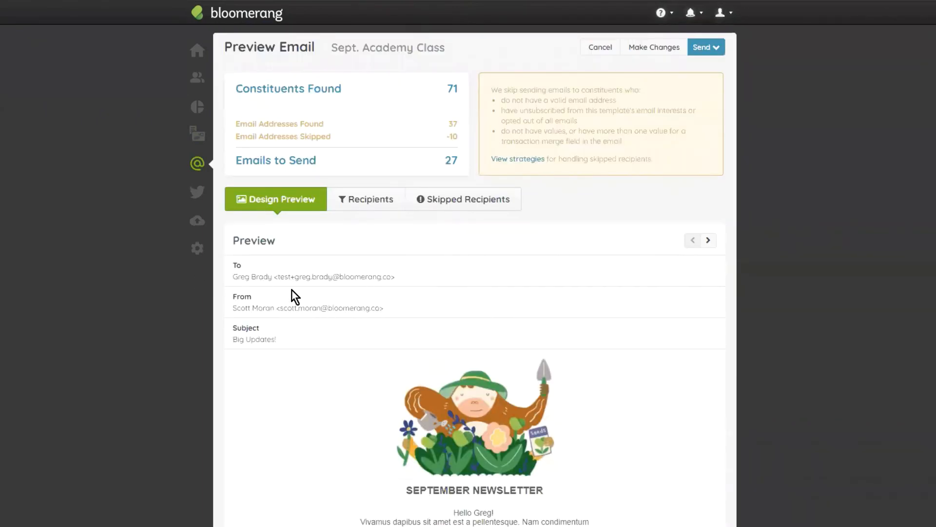
{"action": "scroll", "coordinate": [509, 462], "scroll_direction": "down", "scroll_amount": 1}
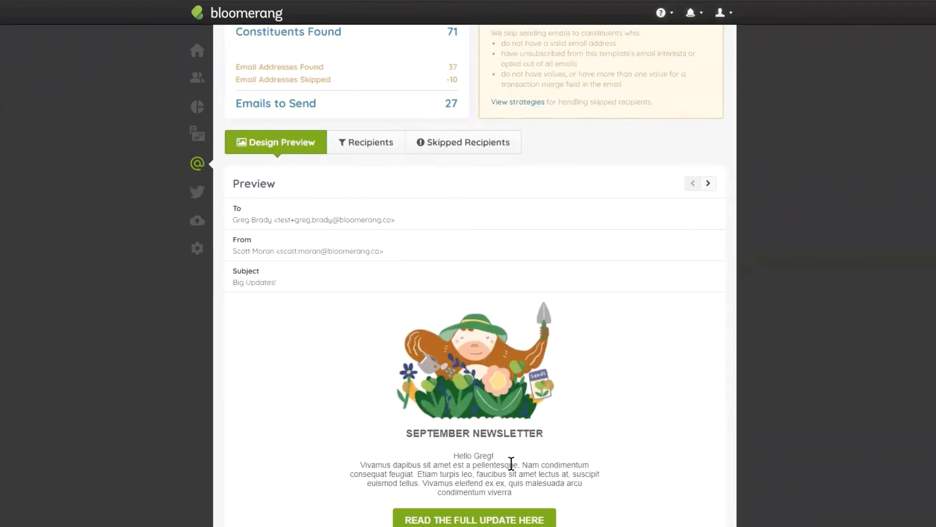
{"action": "mouse_move", "coordinate": [494, 455]}
{"action": "left_mouse_down"}
{"action": "mouse_move", "coordinate": [472, 456]}
{"action": "mouse_move", "coordinate": [494, 456]}
{"action": "left_mouse_up"}
{"action": "left_click", "coordinate": [498, 452]}
{"action": "scroll", "coordinate": [502, 449], "scroll_direction": "down", "scroll_amount": 7}
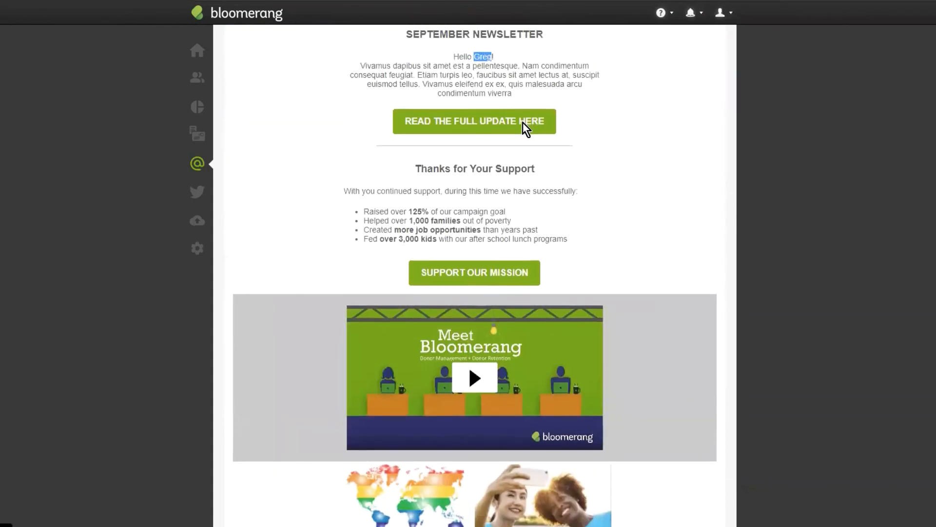
{"action": "scroll", "coordinate": [523, 122], "scroll_direction": "down", "scroll_amount": 5}
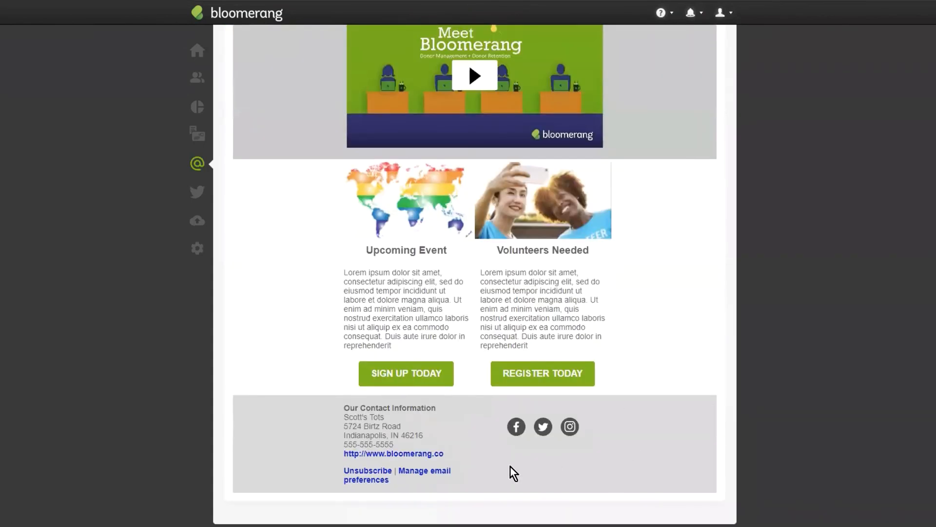
{"action": "scroll", "coordinate": [535, 324], "scroll_direction": "up", "scroll_amount": 1}
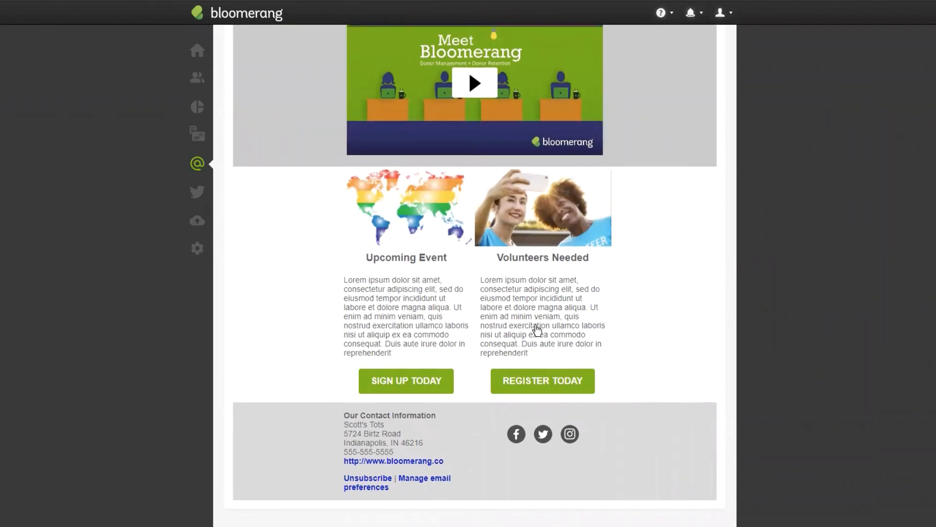
{"action": "scroll", "coordinate": [535, 325], "scroll_direction": "up", "scroll_amount": 15}
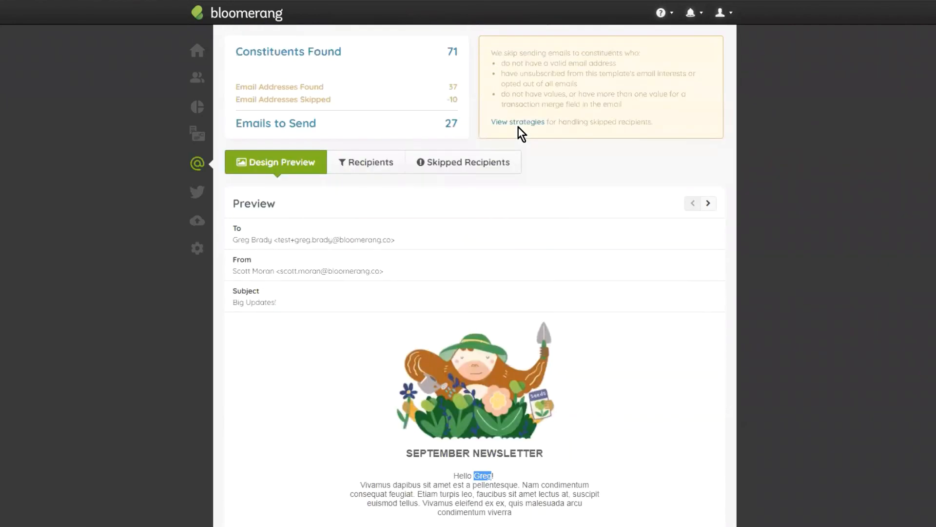
{"action": "scroll", "coordinate": [518, 128], "scroll_direction": "up", "scroll_amount": 1}
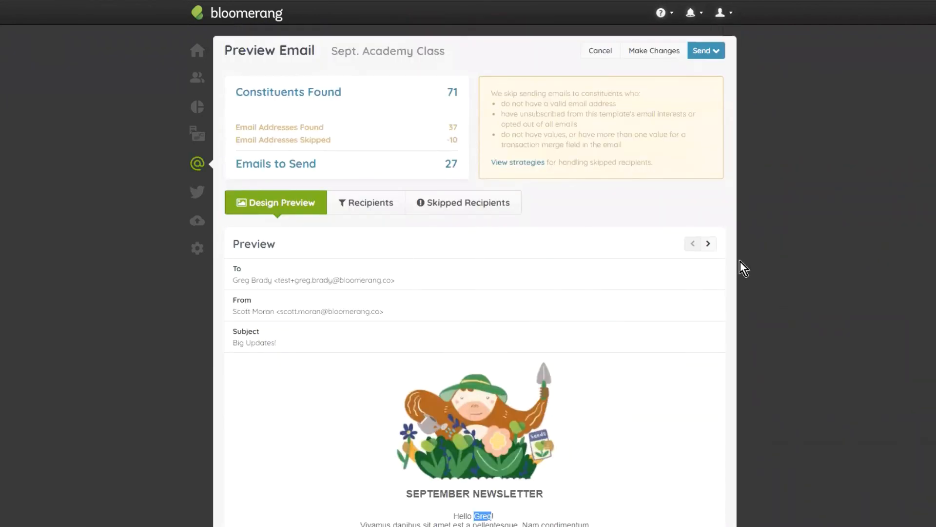
- Page forward through the recipients' personalized previews, checking the merged greeting and the content down the email
{"action": "left_click", "coordinate": [709, 244]}
{"action": "left_click", "coordinate": [708, 244]}
{"action": "left_click", "coordinate": [708, 244]}
{"action": "scroll", "coordinate": [707, 249], "scroll_direction": "down", "scroll_amount": 15}
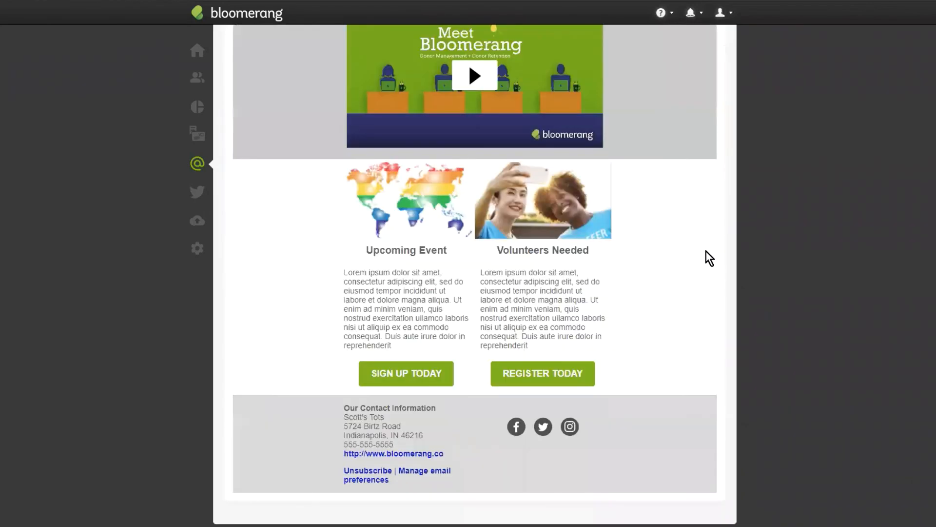
{"action": "scroll", "coordinate": [706, 252], "scroll_direction": "up", "scroll_amount": 15}
{"action": "left_click", "coordinate": [708, 244]}
{"action": "left_click", "coordinate": [709, 244]}
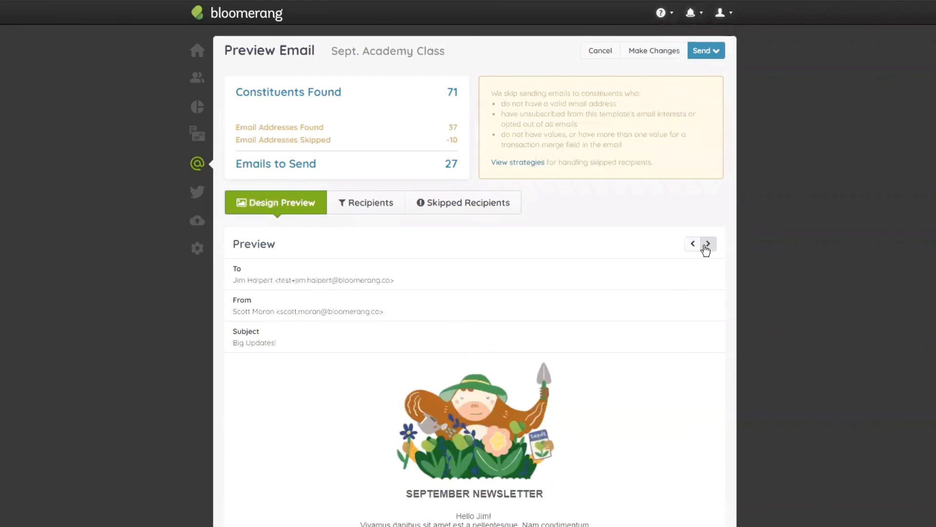
{"action": "left_click", "coordinate": [707, 245]}
{"action": "left_click", "coordinate": [708, 246]}
{"action": "left_click", "coordinate": [708, 245]}
{"action": "left_click", "coordinate": [708, 246]}
{"action": "left_click", "coordinate": [709, 246]}
{"action": "left_click", "coordinate": [709, 246]}
{"action": "left_click", "coordinate": [708, 245]}
{"action": "left_click", "coordinate": [708, 245]}
{"action": "left_click", "coordinate": [708, 245]}
{"action": "left_click", "coordinate": [708, 245]}
{"action": "scroll", "coordinate": [629, 283], "scroll_direction": "down", "scroll_amount": 4}
{"action": "scroll", "coordinate": [630, 280], "scroll_direction": "down", "scroll_amount": 10}
{"action": "scroll", "coordinate": [633, 278], "scroll_direction": "up", "scroll_amount": 15}
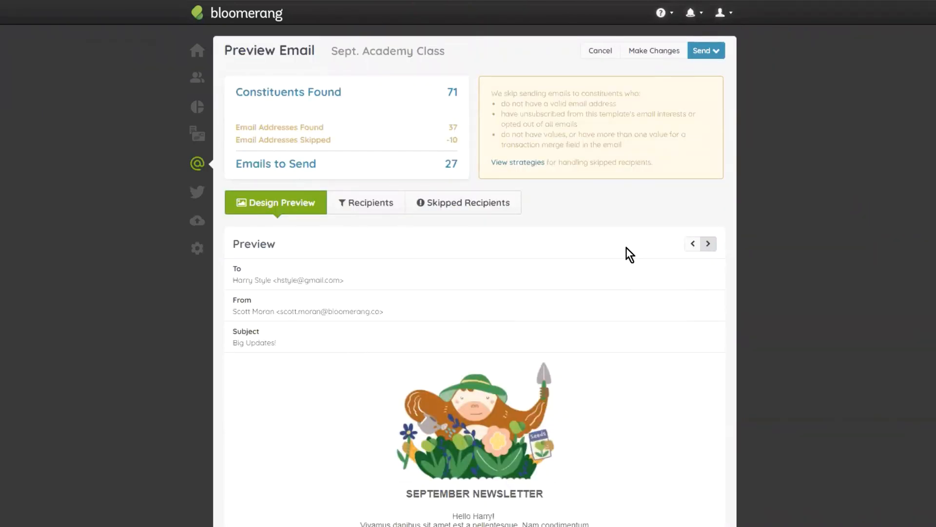
- Go back three recipients in the design preview and look over that recipient's version of the email
{"action": "left_click", "coordinate": [689, 245]}
{"action": "left_click", "coordinate": [690, 245]}
{"action": "left_click", "coordinate": [690, 245]}
{"action": "scroll", "coordinate": [682, 229], "scroll_direction": "down", "scroll_amount": 8}
{"action": "scroll", "coordinate": [680, 185], "scroll_direction": "up", "scroll_amount": 8}
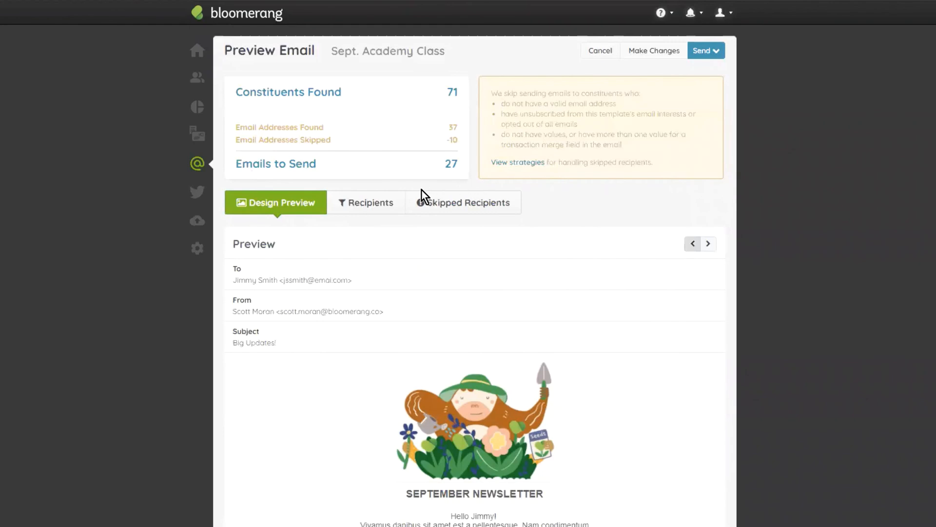
- Look at the options for scheduling the email for later, including start date, time and time zone, and cancel without scheduling
{"action": "left_click", "coordinate": [710, 45]}
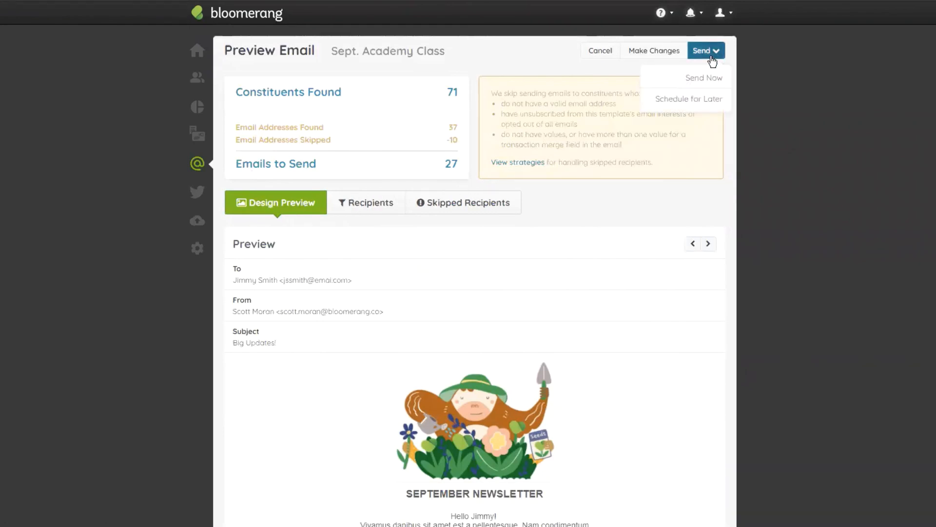
{"action": "left_click", "coordinate": [707, 97]}
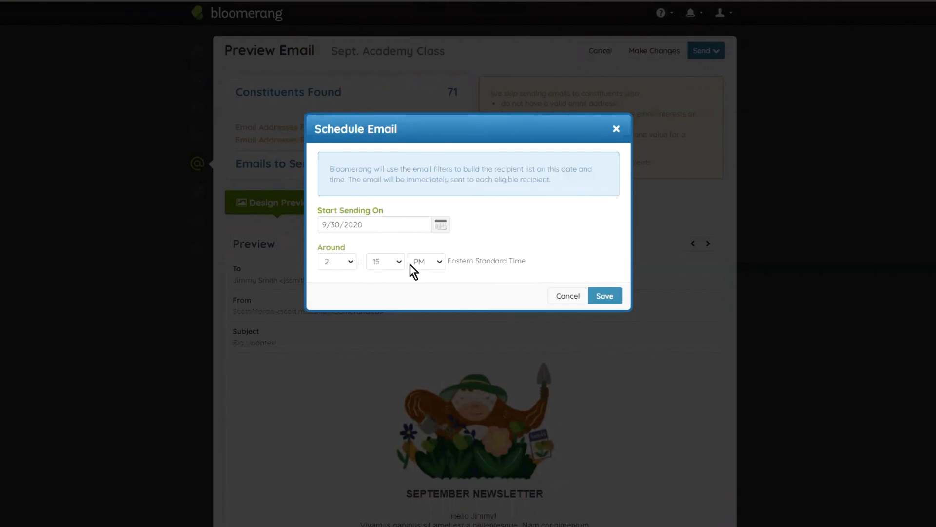
{"action": "left_click_drag", "start_coordinate": [531, 265], "coordinate": [455, 267]}
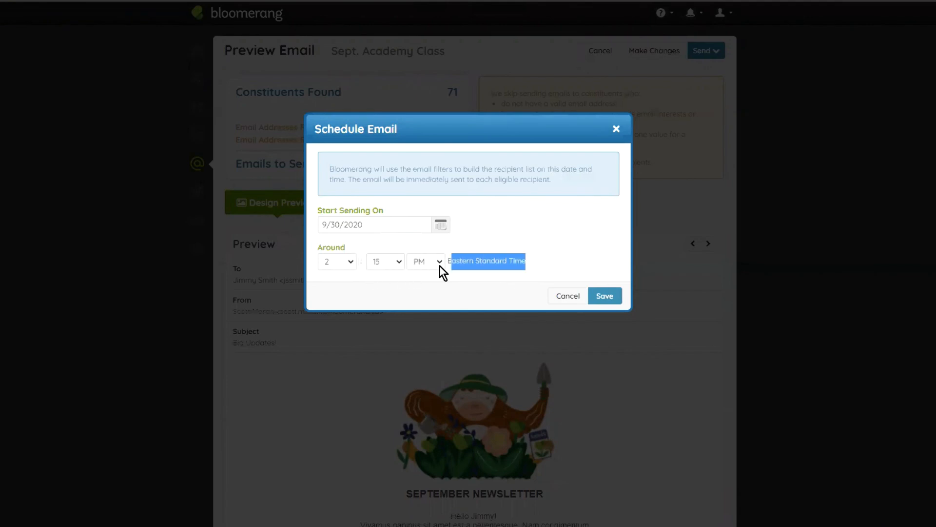
{"action": "left_click", "coordinate": [466, 258]}
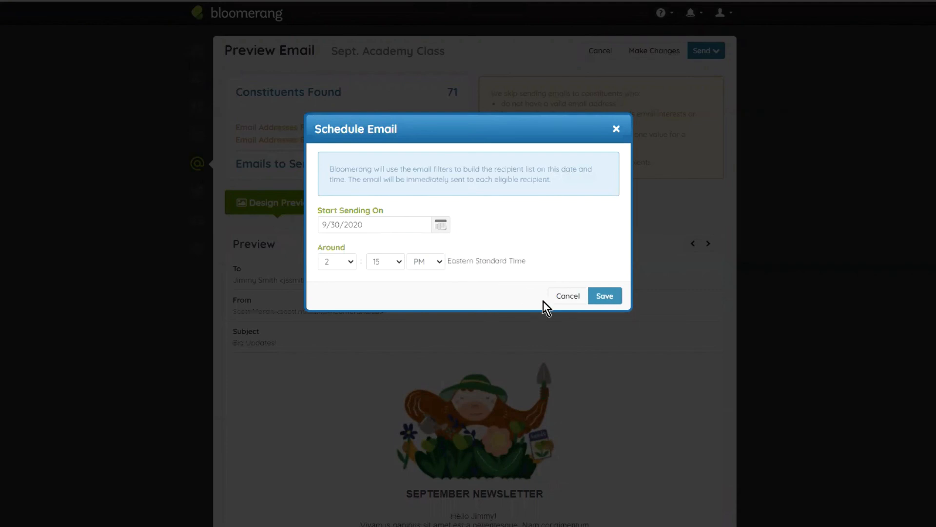
{"action": "left_click", "coordinate": [565, 296]}
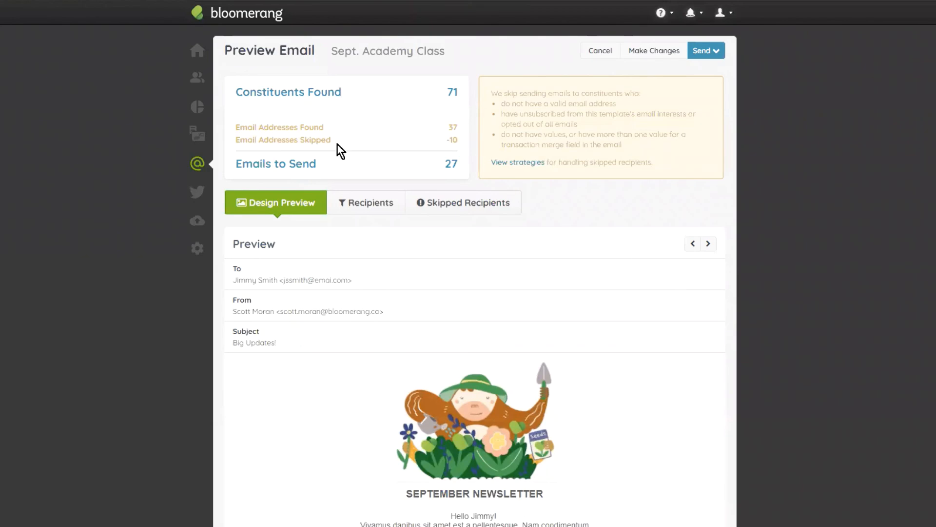
- Look over the previewed newsletter once more and return to editing its design
{"action": "scroll", "coordinate": [537, 356], "scroll_direction": "down", "scroll_amount": 10}
{"action": "scroll", "coordinate": [472, 298], "scroll_direction": "up", "scroll_amount": 3}
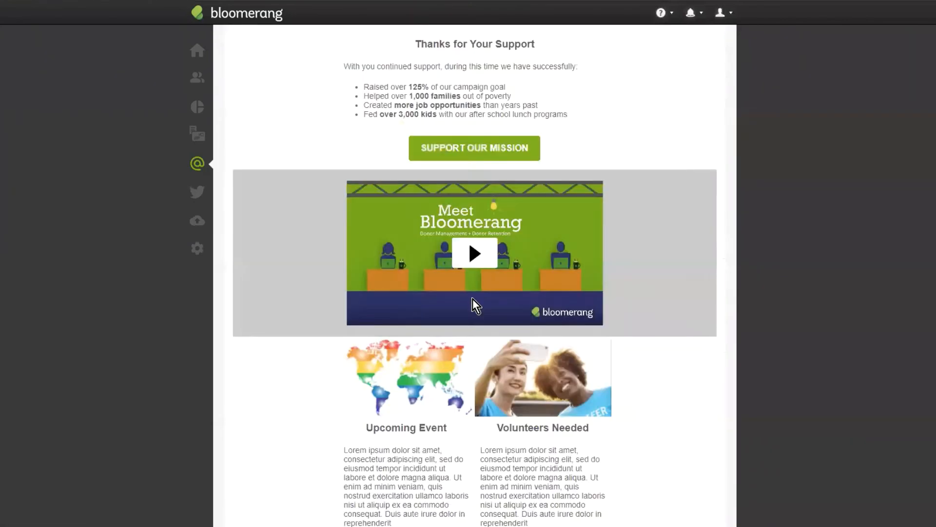
{"action": "scroll", "coordinate": [472, 298], "scroll_direction": "up", "scroll_amount": 8}
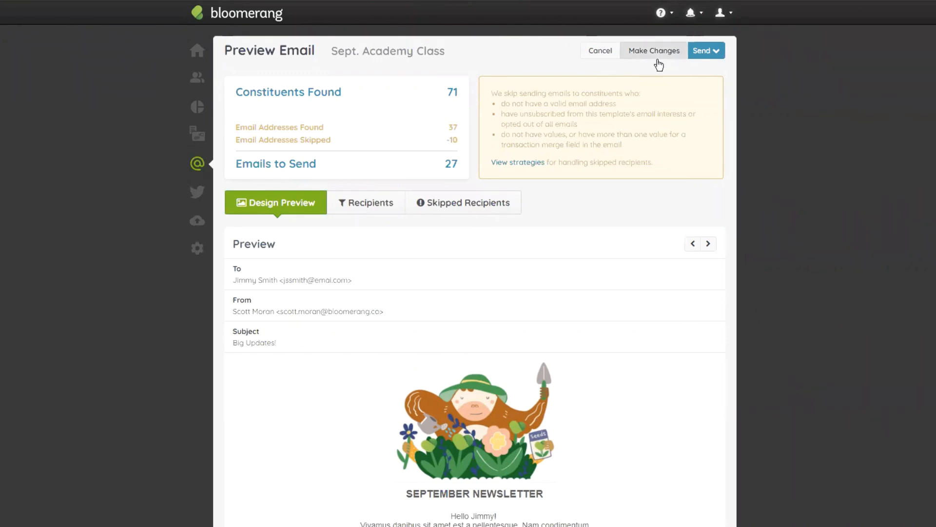
{"action": "left_click", "coordinate": [657, 58]}
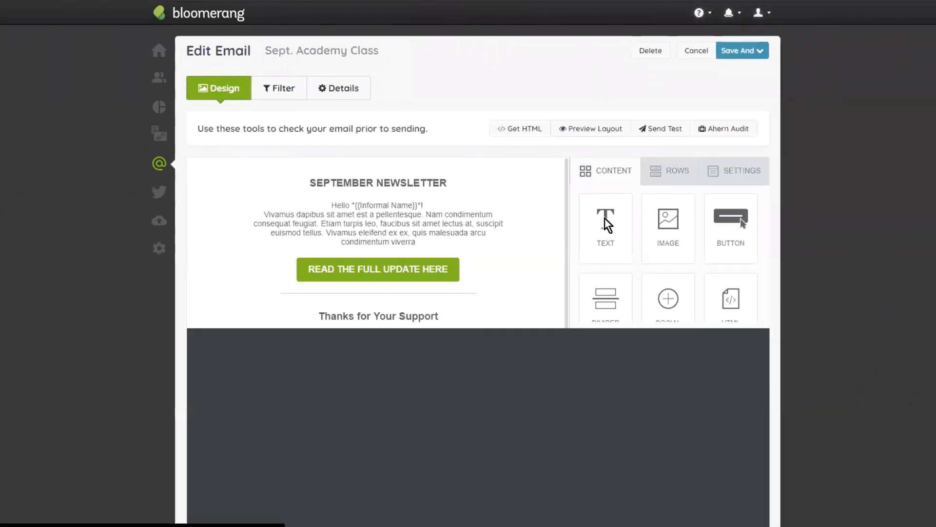
{"action": "scroll", "coordinate": [537, 322], "scroll_direction": "down", "scroll_amount": 10}
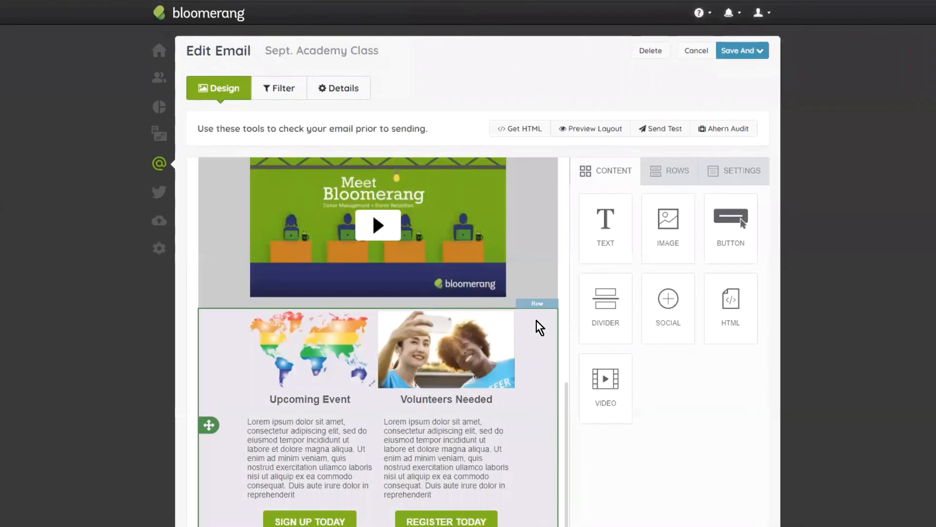
{"action": "left_click", "coordinate": [436, 457]}
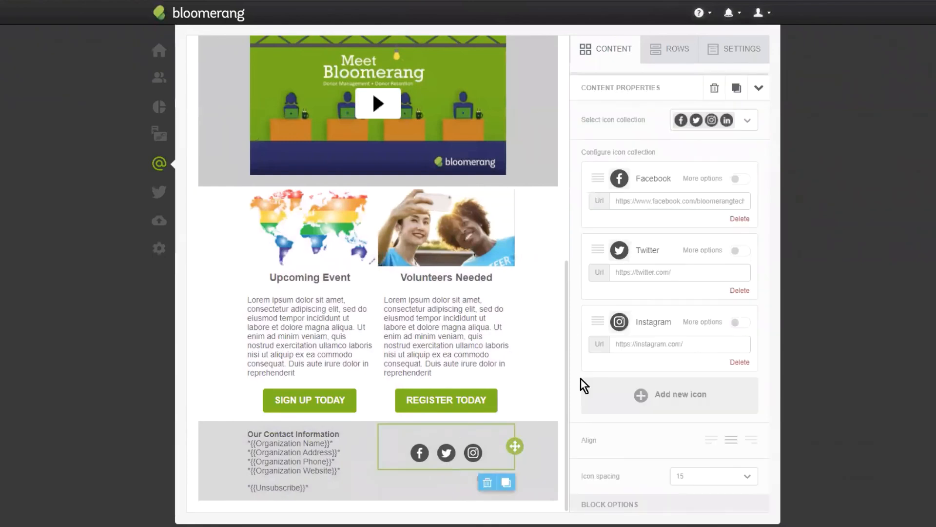
{"action": "left_click", "coordinate": [690, 274]}
{"action": "type", "text": "b"}
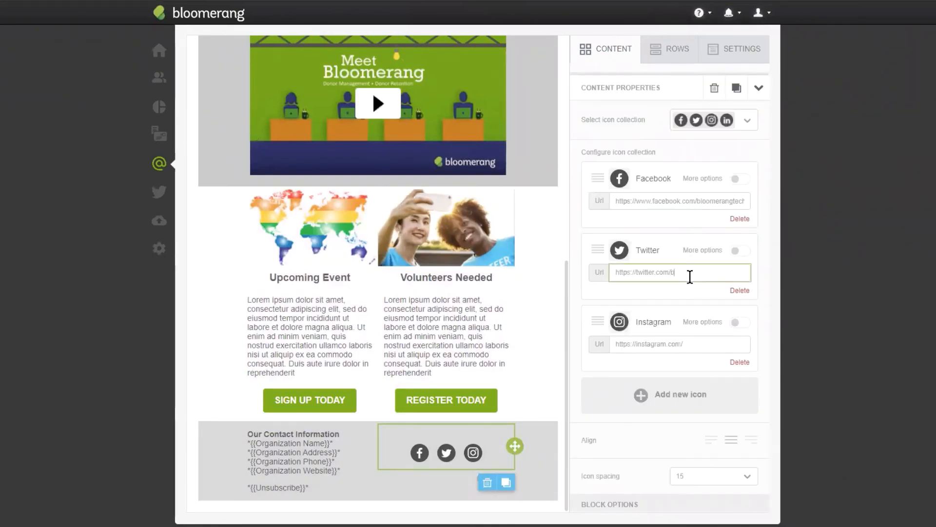
{"action": "type", "text": "loomerangtech"}
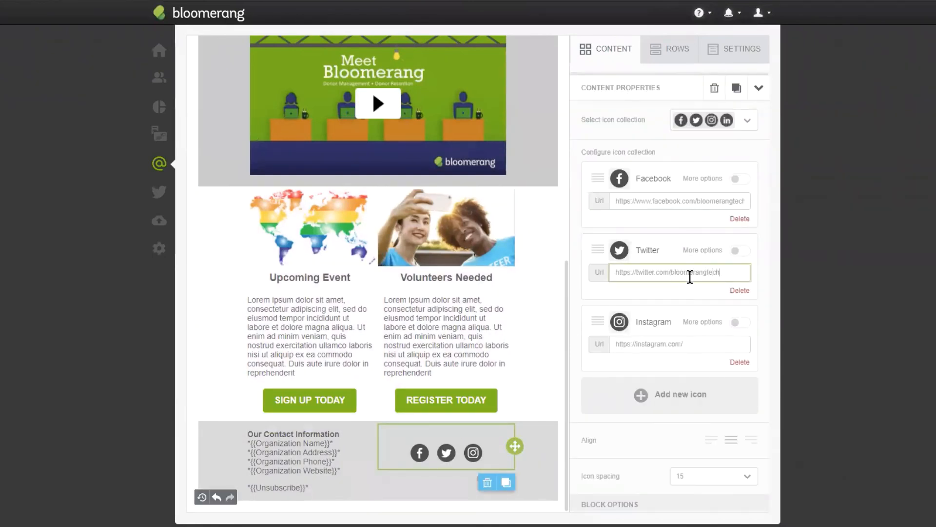
{"action": "left_click", "coordinate": [698, 342]}
{"action": "type", "text": "bl"}
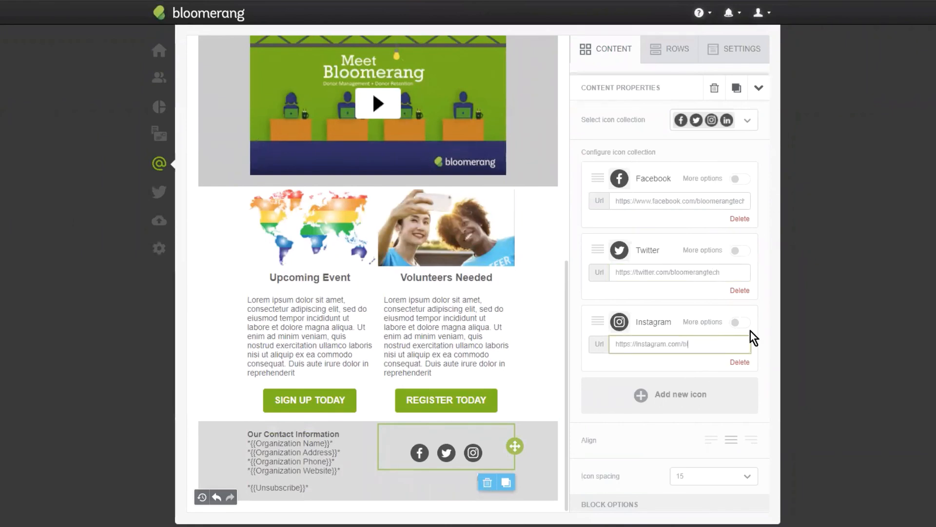
{"action": "type", "text": "oomerangte"}
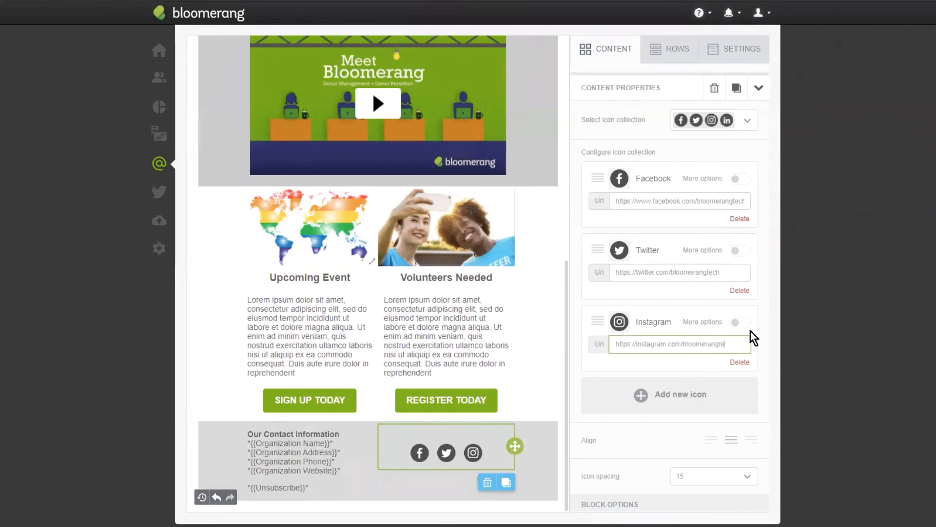
{"action": "type", "text": "ch"}
{"action": "left_click", "coordinate": [613, 214]}
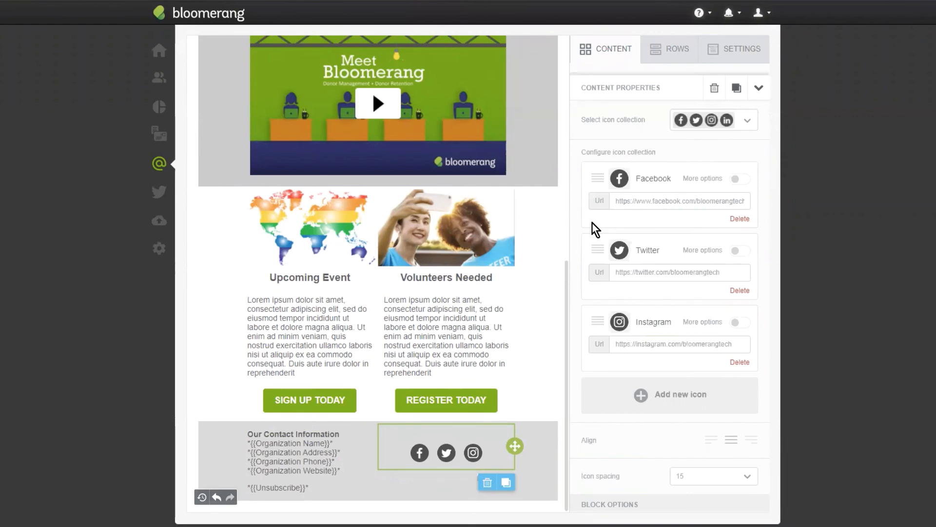
- Change the email's recipient filter type from Constituent to Transaction
{"action": "scroll", "coordinate": [473, 196], "scroll_direction": "up", "scroll_amount": 10}
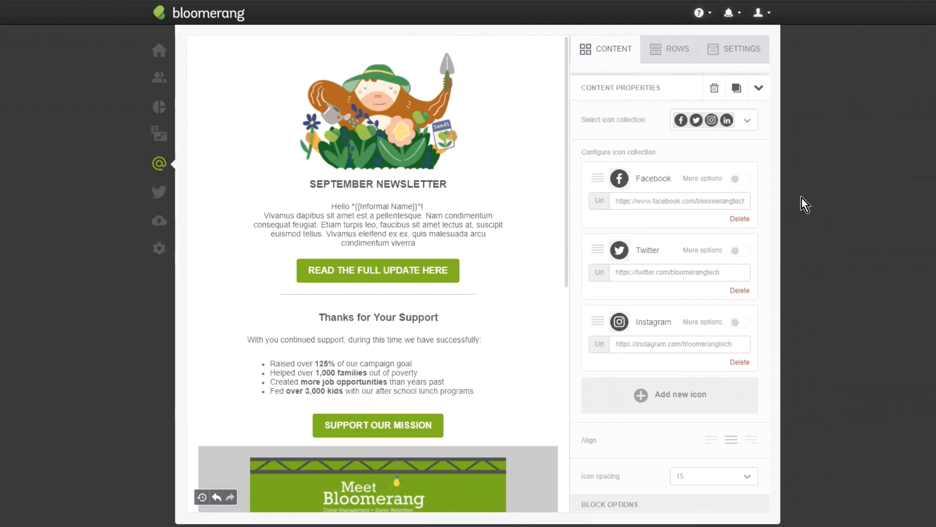
{"action": "scroll", "coordinate": [510, 98], "scroll_direction": "up", "scroll_amount": 3}
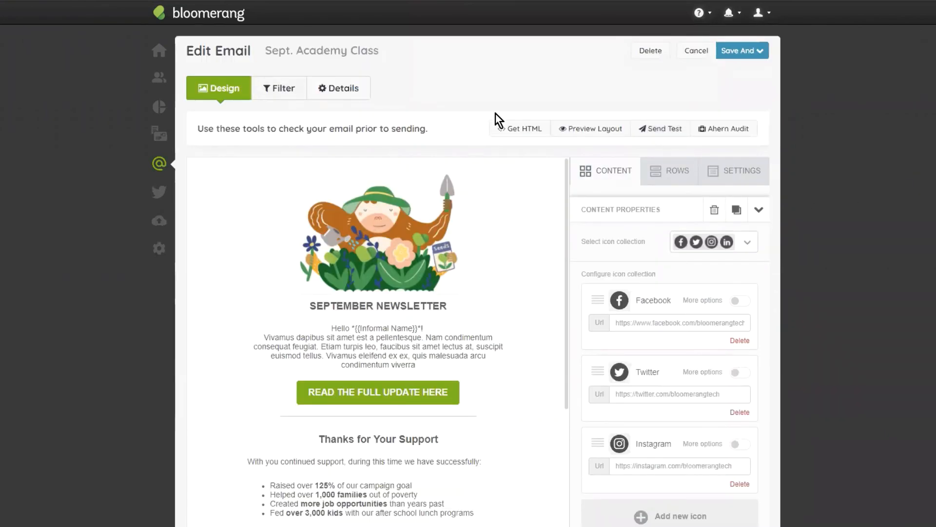
{"action": "left_click", "coordinate": [290, 88]}
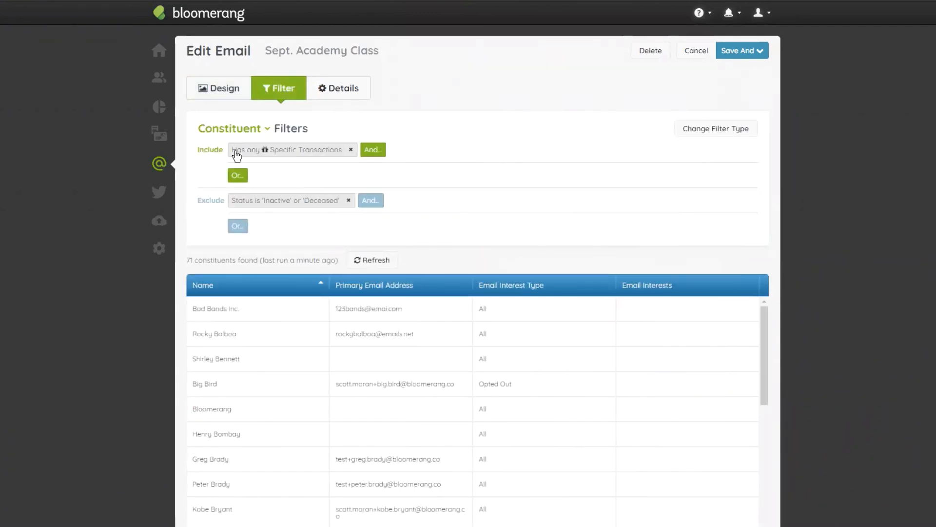
{"action": "left_click", "coordinate": [717, 134]}
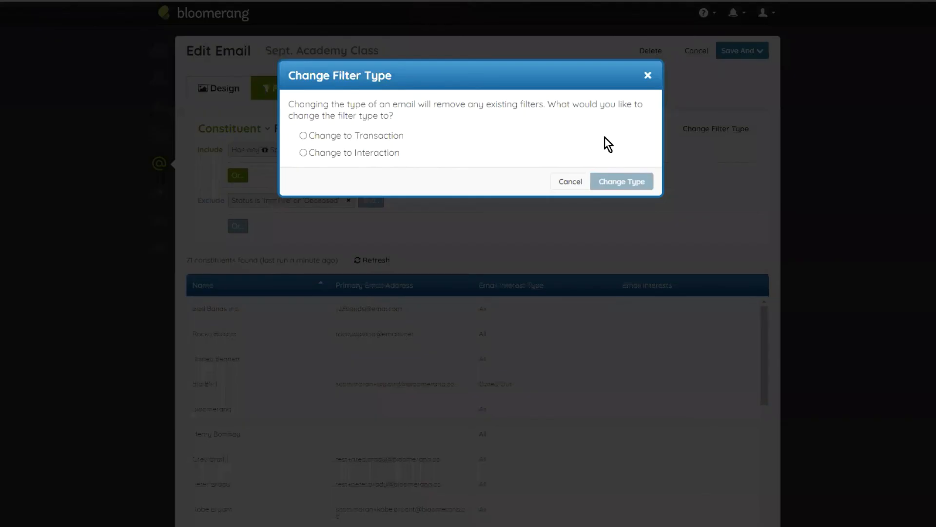
{"action": "left_click", "coordinate": [377, 137]}
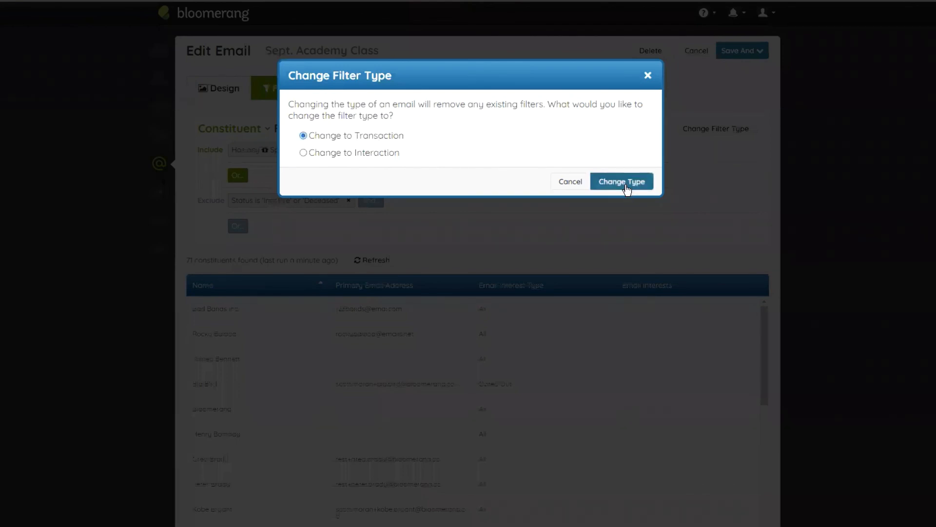
{"action": "left_click", "coordinate": [626, 185]}
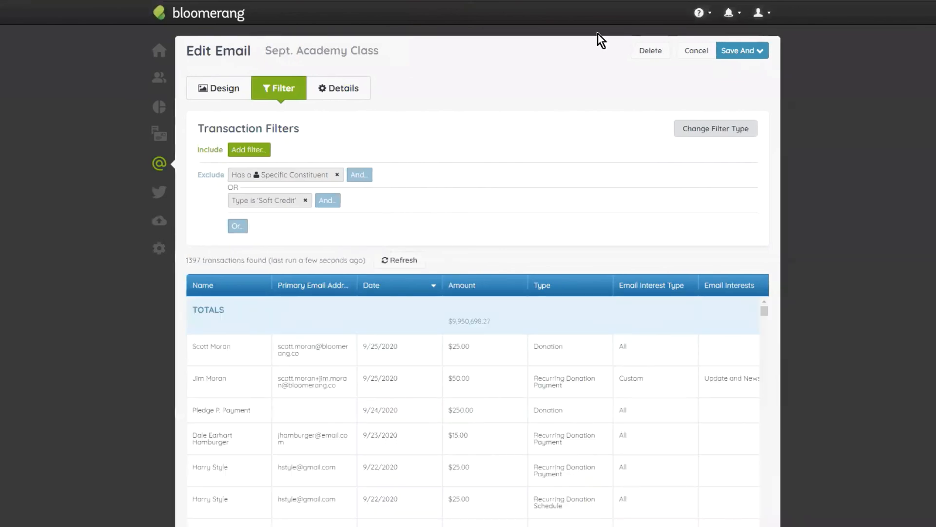
- Look through the unfiltered transactions and add an include filter for Acknowledgement Status is No
{"action": "scroll", "coordinate": [610, 305], "scroll_direction": "down", "scroll_amount": 3}
{"action": "scroll", "coordinate": [464, 220], "scroll_direction": "down", "scroll_amount": 5}
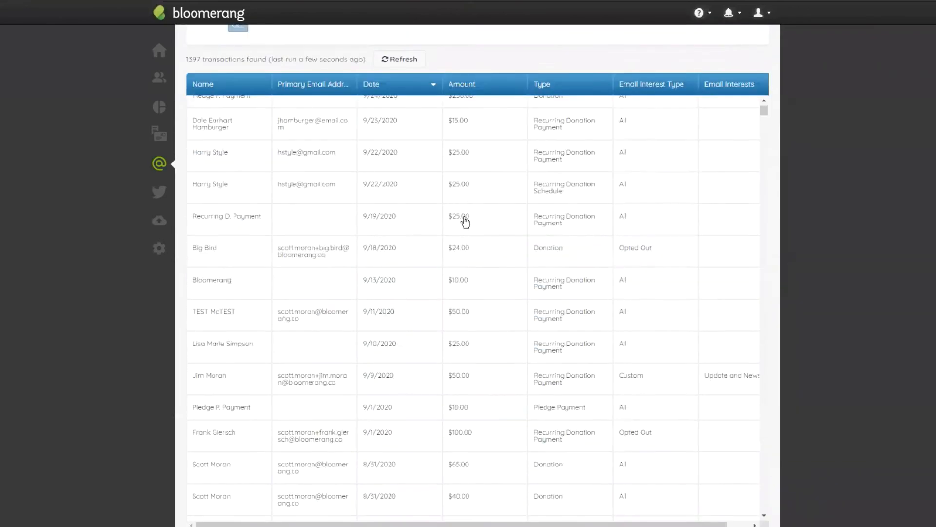
{"action": "scroll", "coordinate": [456, 215], "scroll_direction": "down", "scroll_amount": 5}
{"action": "scroll", "coordinate": [498, 239], "scroll_direction": "up", "scroll_amount": 10}
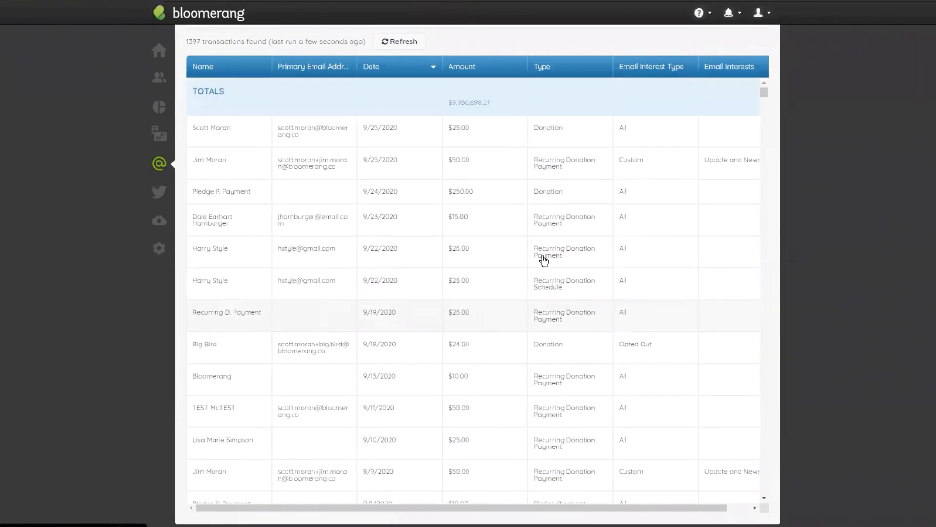
{"action": "scroll", "coordinate": [547, 73], "scroll_direction": "up", "scroll_amount": 5}
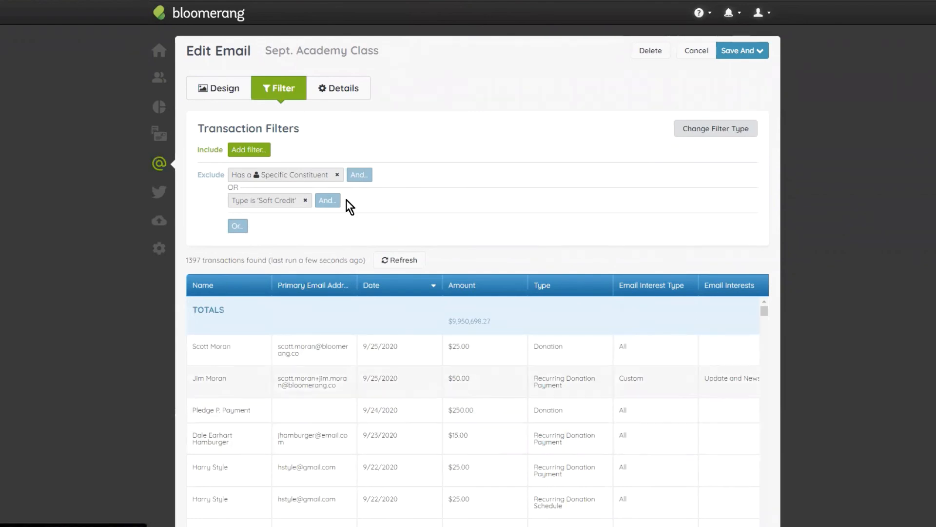
{"action": "left_click", "coordinate": [250, 150]}
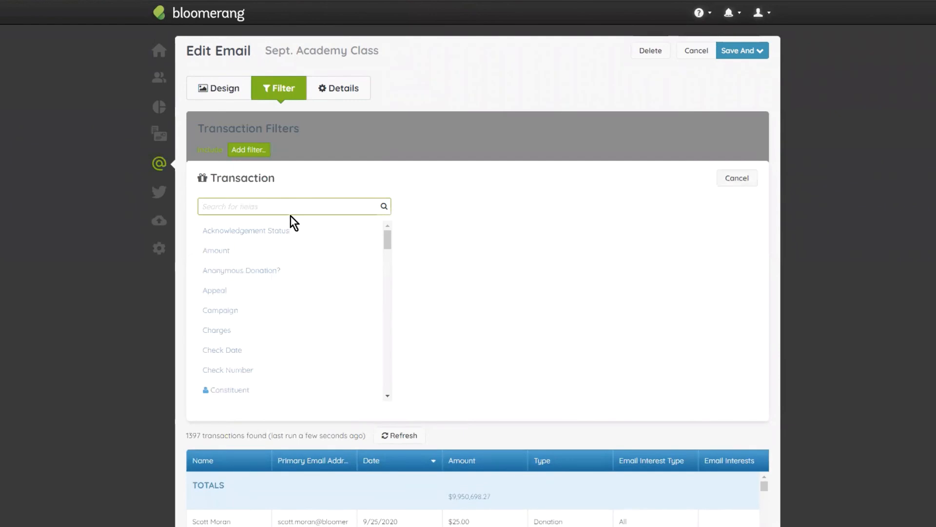
{"action": "left_click", "coordinate": [291, 226]}
{"action": "left_click", "coordinate": [346, 207]}
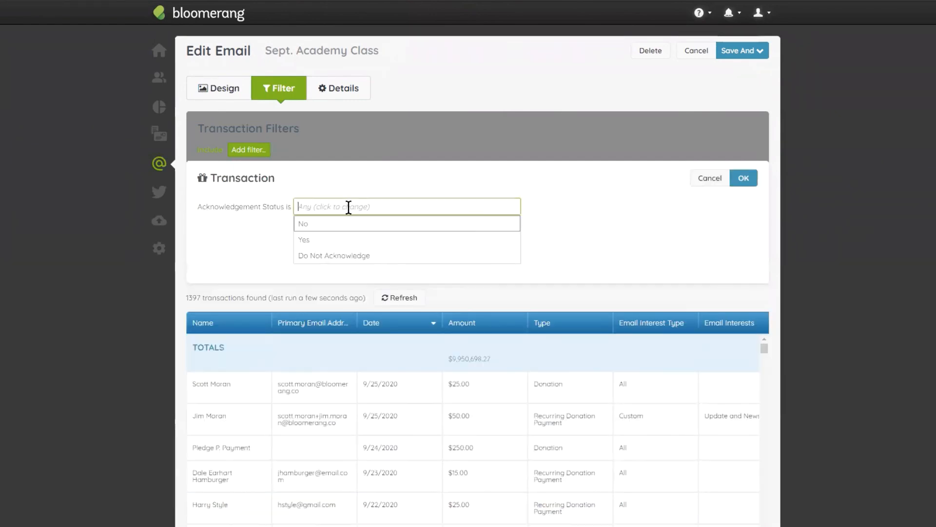
{"action": "left_click", "coordinate": [344, 232]}
{"action": "left_click", "coordinate": [754, 180]}
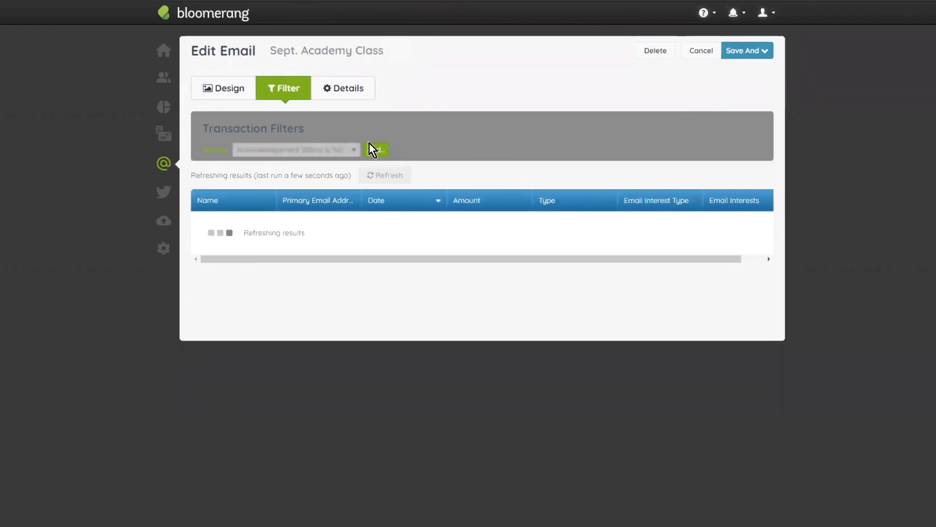
- Add a second include condition for transactions with a date during last week and check the resulting list
{"action": "left_click", "coordinate": [376, 150]}
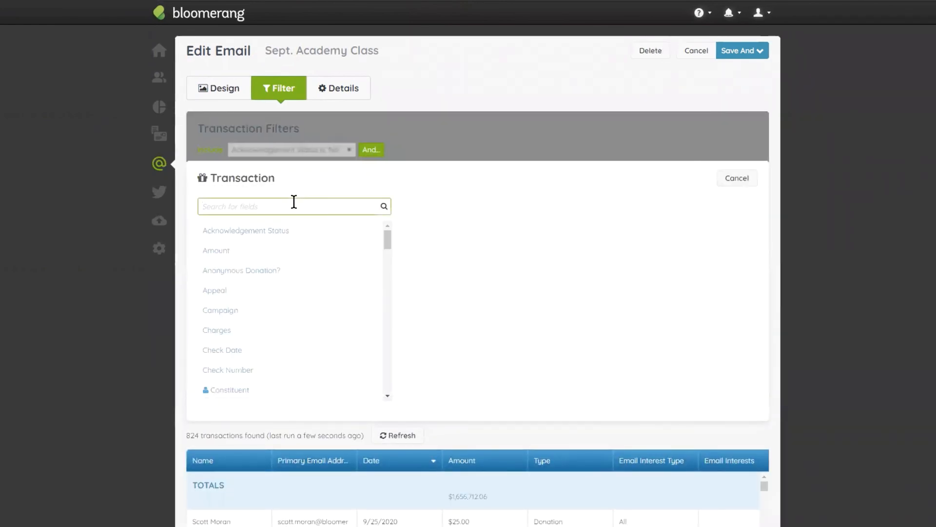
{"action": "type", "text": "date"}
{"action": "left_click", "coordinate": [239, 277]}
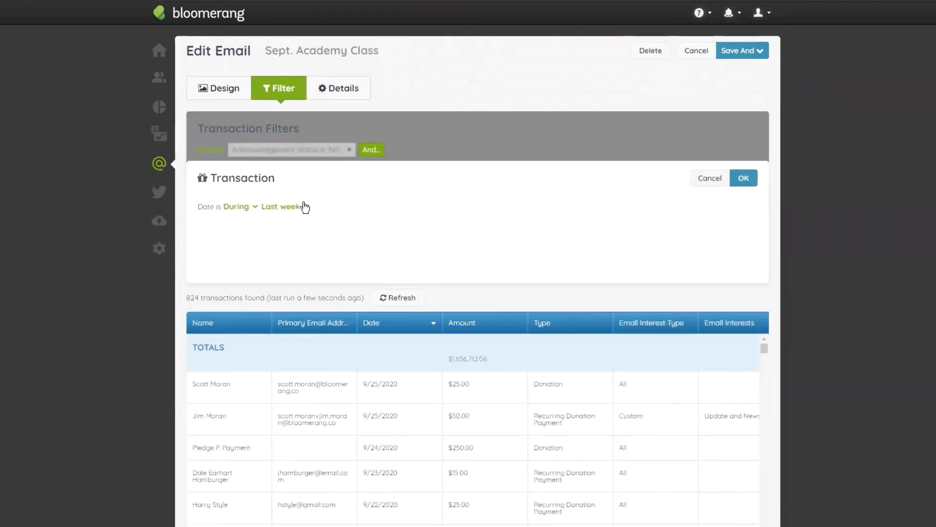
{"action": "left_click", "coordinate": [743, 178]}
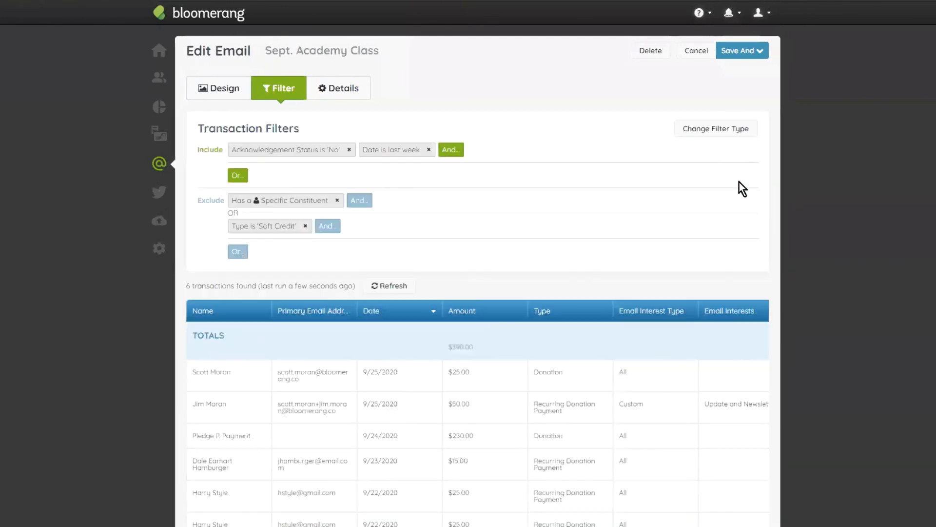
{"action": "scroll", "coordinate": [444, 320], "scroll_direction": "down", "scroll_amount": 1}
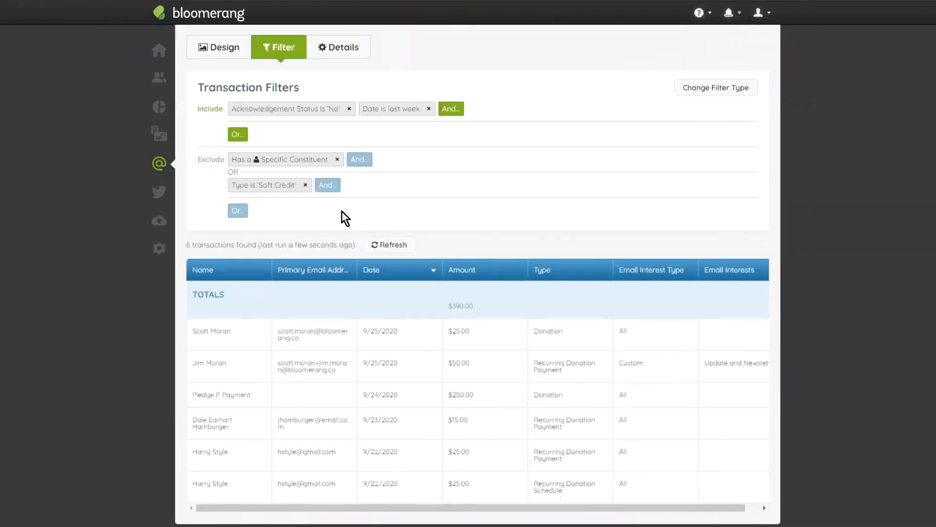
{"action": "scroll", "coordinate": [505, 268], "scroll_direction": "up", "scroll_amount": 1}
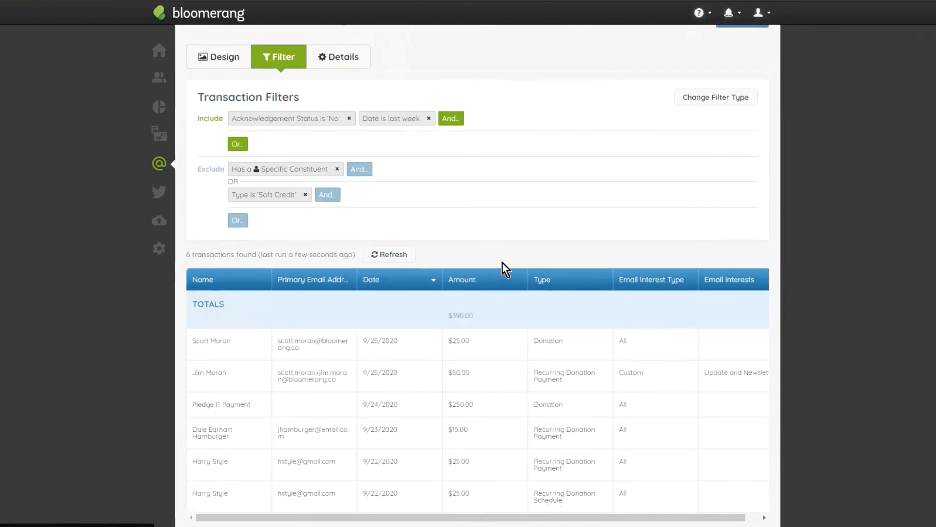
{"action": "scroll", "coordinate": [487, 256], "scroll_direction": "up", "scroll_amount": 1}
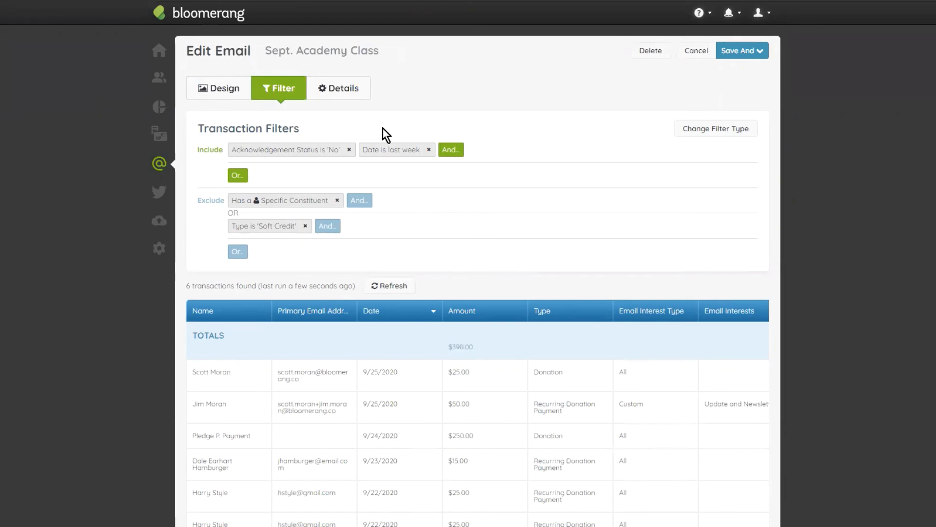
- Set the email's purpose to Acknowledgement in its details
{"action": "left_click", "coordinate": [361, 89]}
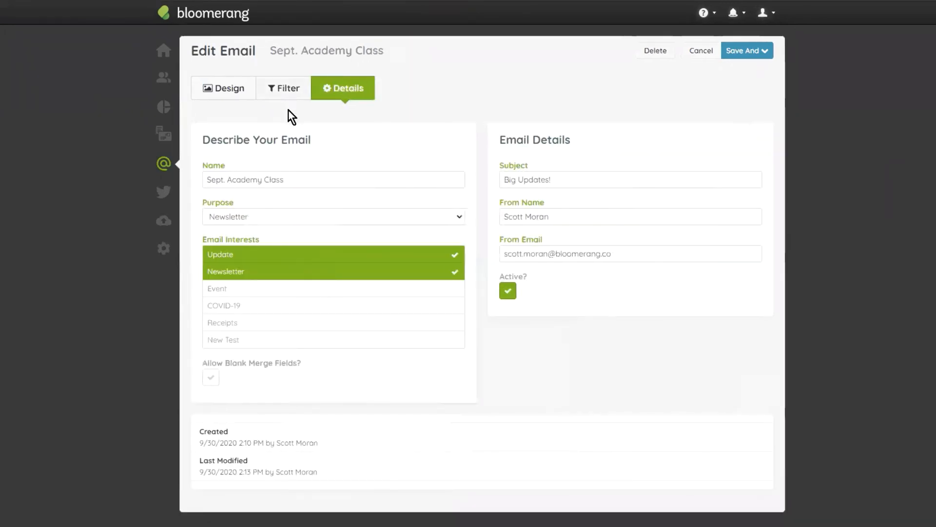
{"action": "left_click", "coordinate": [255, 217]}
{"action": "left_click", "coordinate": [273, 252]}
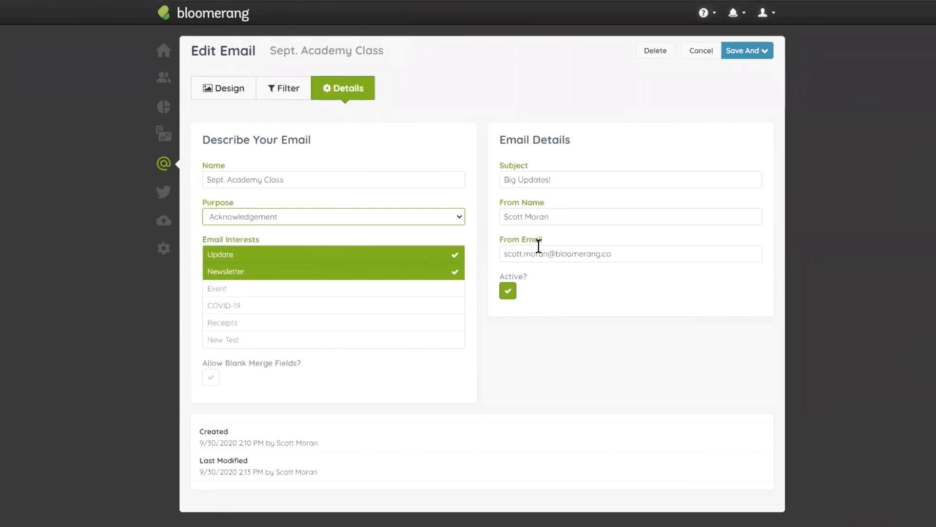
- Return to the email's design and look over the newsletter's content from the header image downward
{"action": "left_click", "coordinate": [221, 89]}
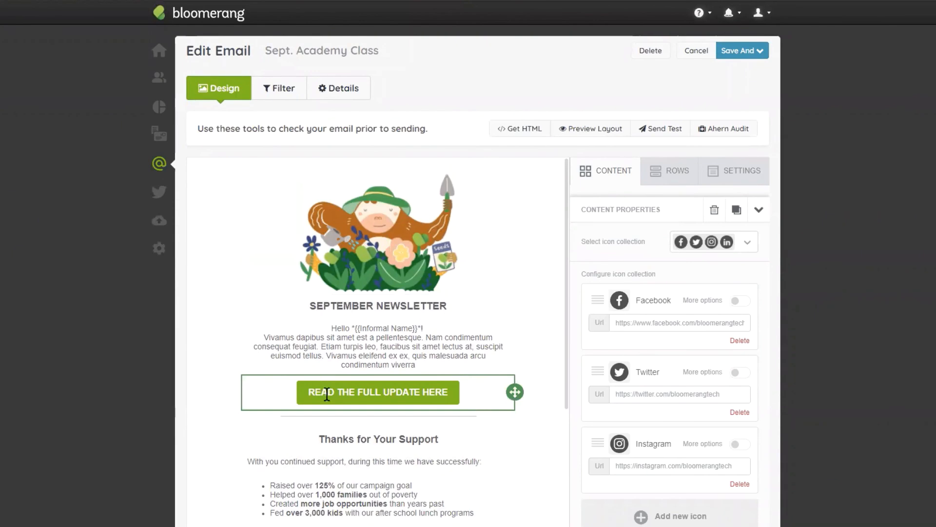
{"action": "scroll", "coordinate": [385, 312], "scroll_direction": "down", "scroll_amount": 4}
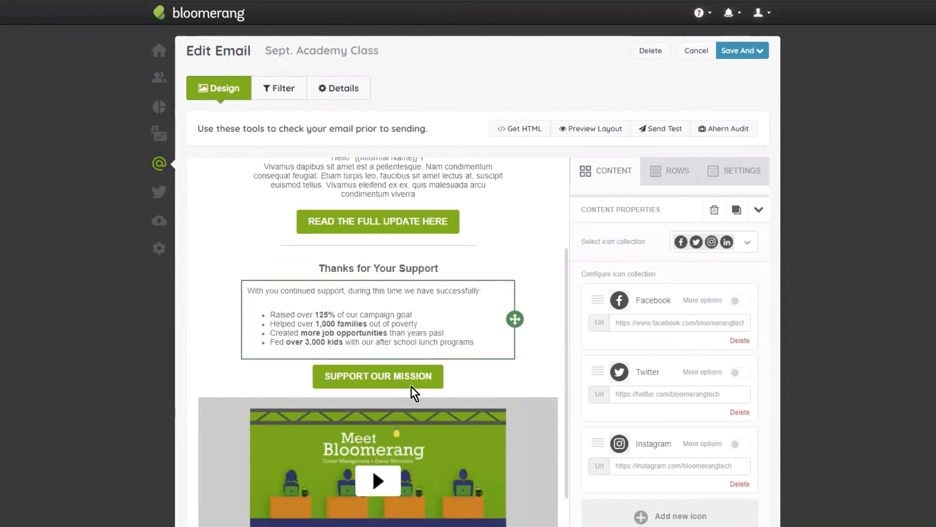
{"action": "scroll", "coordinate": [364, 480], "scroll_direction": "down", "scroll_amount": 5}
{"action": "scroll", "coordinate": [373, 468], "scroll_direction": "up", "scroll_amount": 9}
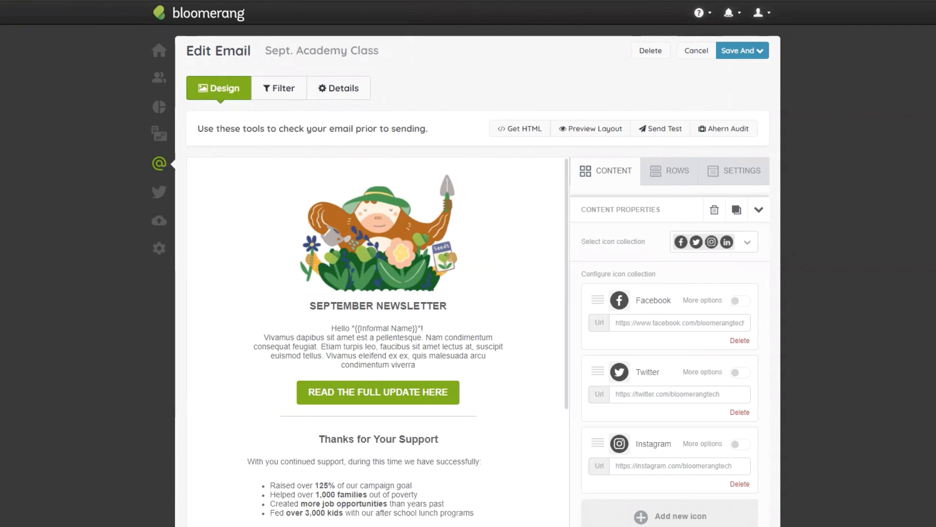
{"action": "scroll", "coordinate": [592, 209], "scroll_direction": "down", "scroll_amount": 3}
{"action": "scroll", "coordinate": [704, 339], "scroll_direction": "down", "scroll_amount": 3}
{"action": "scroll", "coordinate": [702, 302], "scroll_direction": "up", "scroll_amount": 3}
{"action": "scroll", "coordinate": [504, 218], "scroll_direction": "up", "scroll_amount": 3}
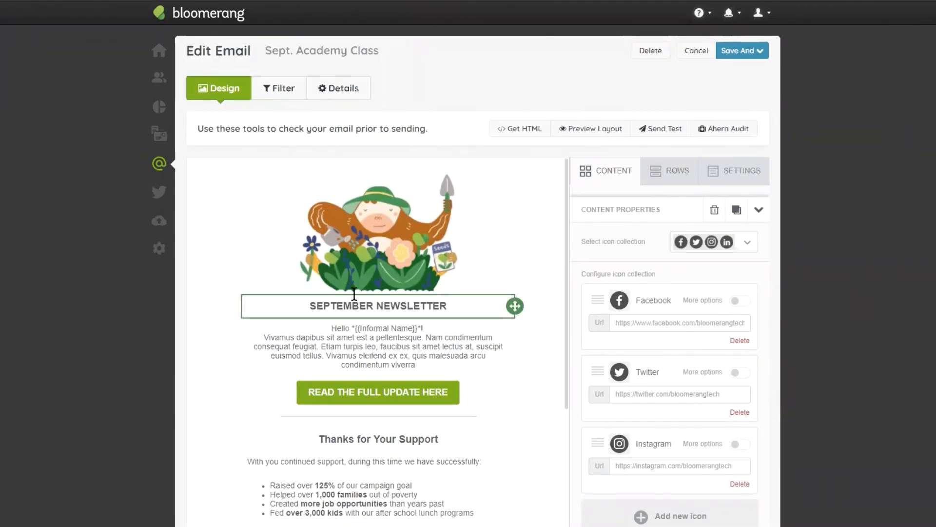
- Set the alternate text of the gardening header image to "Blossom Icon - Gardening"
{"action": "left_click", "coordinate": [374, 306]}
{"action": "left_click", "coordinate": [374, 247]}
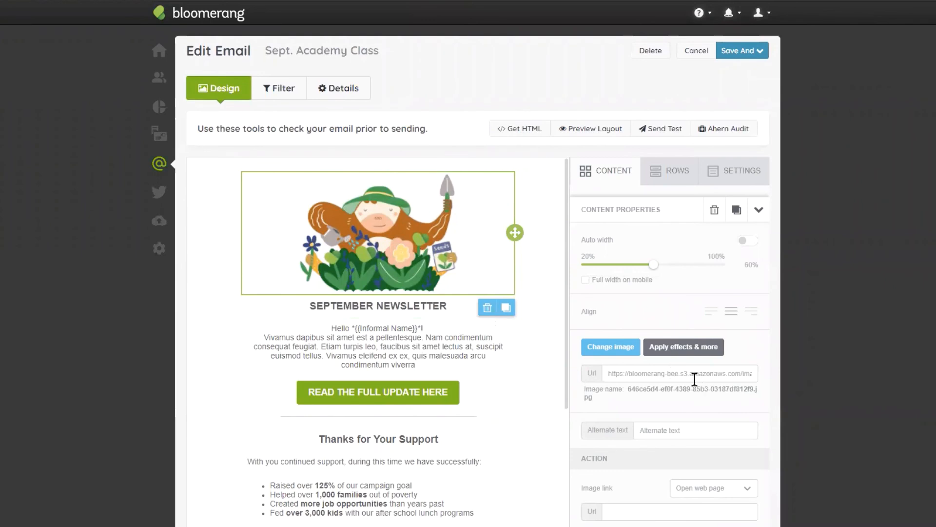
{"action": "left_click_drag", "start_coordinate": [692, 428], "coordinate": [634, 431]}
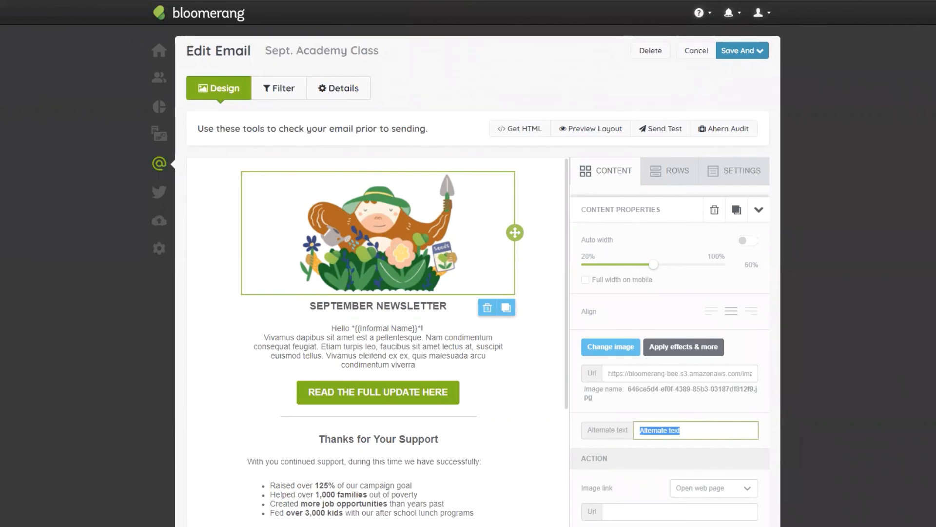
{"action": "type", "text": "Blossom Icon - Gardening"}
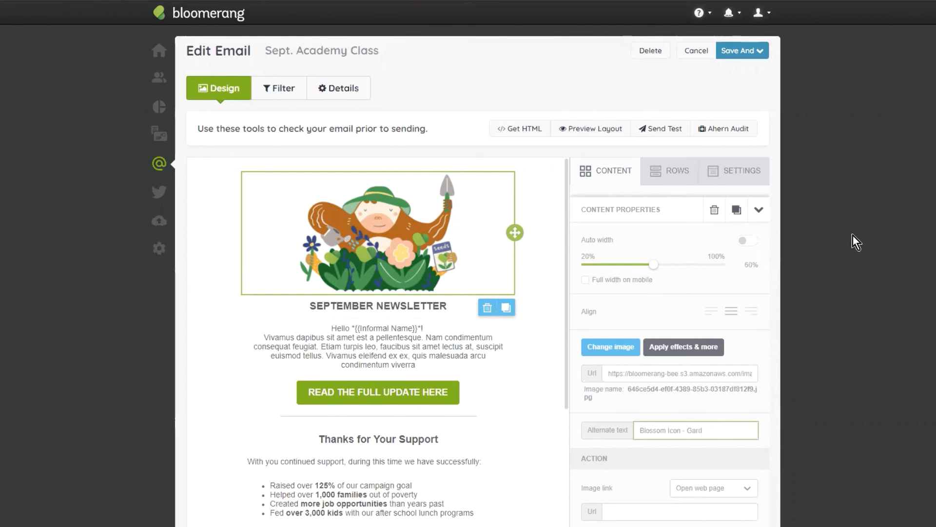
{"action": "left_click", "coordinate": [844, 218]}
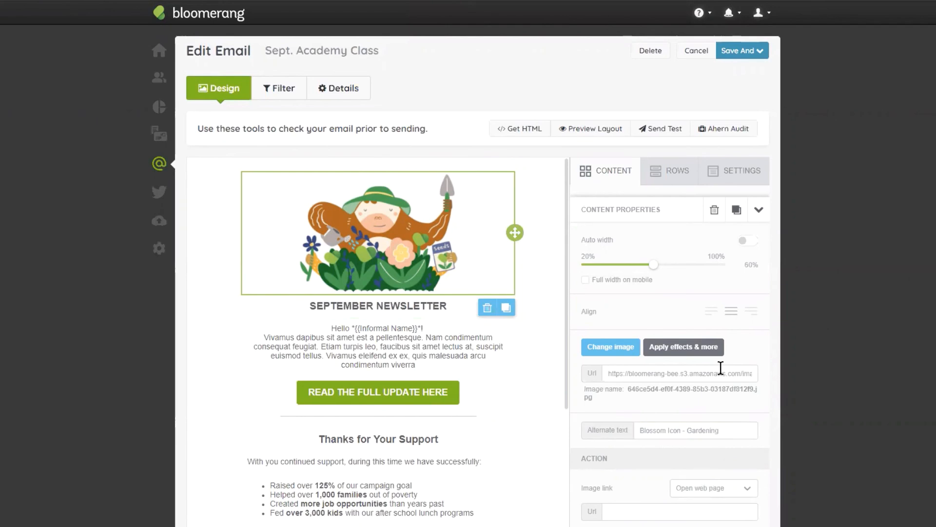
- Set the alternate text of the photo above the Volunteers Needed heading to "Volunteers Needed"
{"action": "scroll", "coordinate": [719, 368], "scroll_direction": "down", "scroll_amount": 1}
{"action": "scroll", "coordinate": [353, 223], "scroll_direction": "down", "scroll_amount": 2}
{"action": "scroll", "coordinate": [330, 330], "scroll_direction": "down", "scroll_amount": 6}
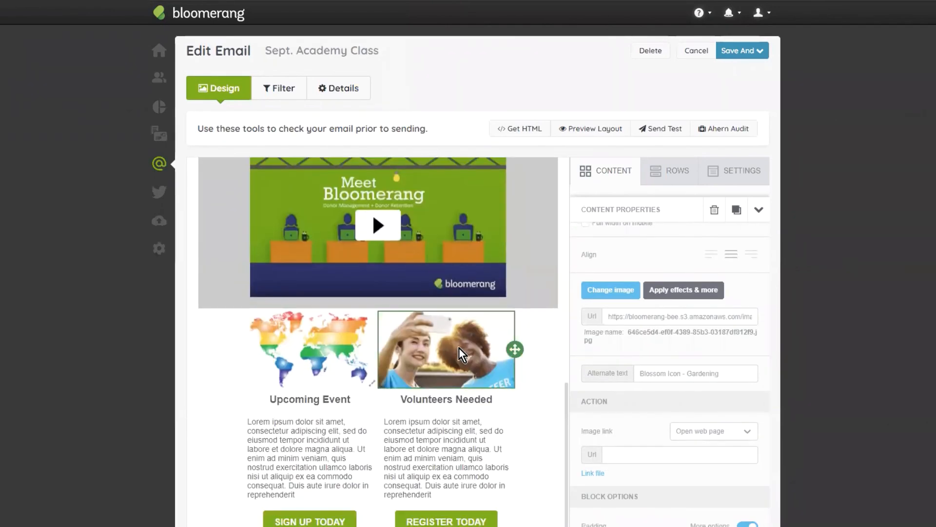
{"action": "left_click", "coordinate": [459, 348]}
{"action": "scroll", "coordinate": [695, 288], "scroll_direction": "down", "scroll_amount": 1}
{"action": "triple_click", "coordinate": [686, 373]}
{"action": "type", "text": "Volunt"}
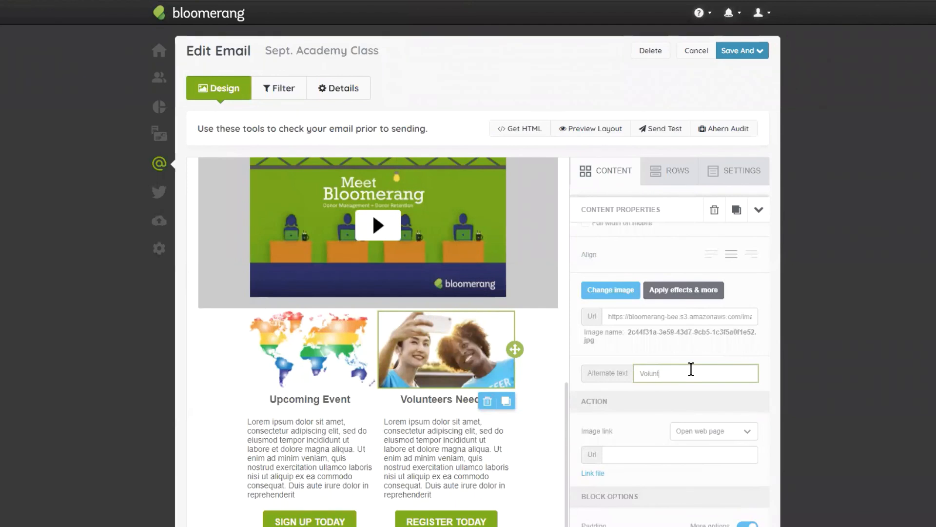
{"action": "type", "text": "eers Needed"}
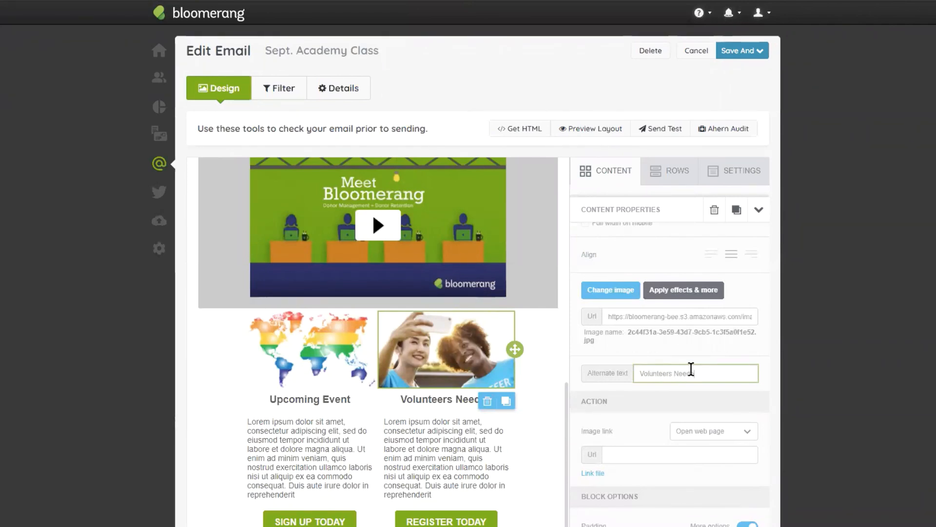
- Set the alternate text of the world map image above the Upcoming Event heading to "World Event"
{"action": "left_click", "coordinate": [318, 365]}
{"action": "triple_click", "coordinate": [660, 430]}
{"action": "type", "text": "World Event"}
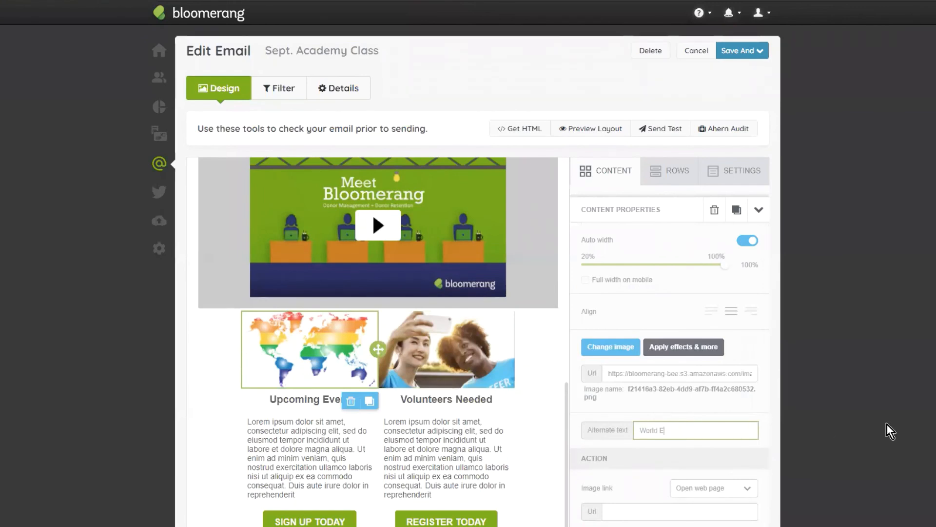
- Select the gardening header image at the start of the newsletter and review the action types available for its image link
{"action": "left_click", "coordinate": [888, 426]}
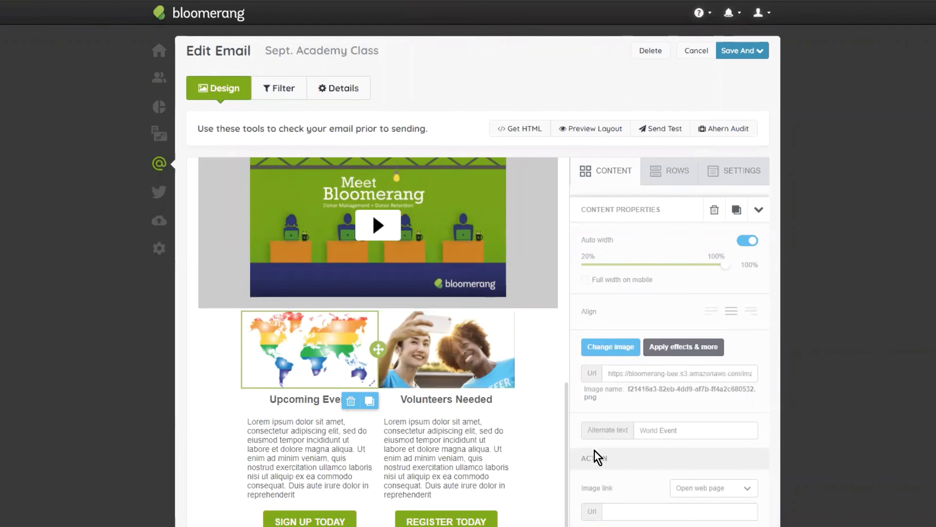
{"action": "scroll", "coordinate": [537, 479], "scroll_direction": "up", "scroll_amount": 7}
{"action": "scroll", "coordinate": [440, 254], "scroll_direction": "up", "scroll_amount": 2}
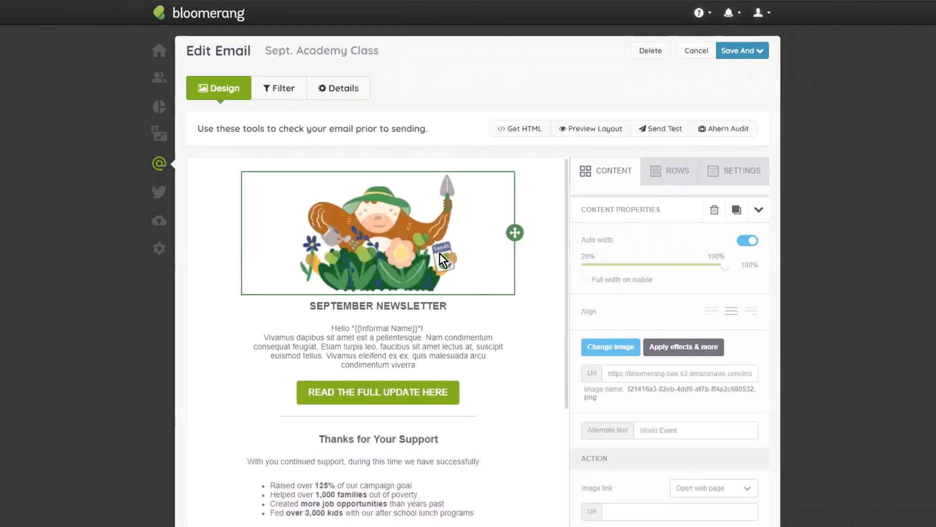
{"action": "left_click", "coordinate": [405, 247]}
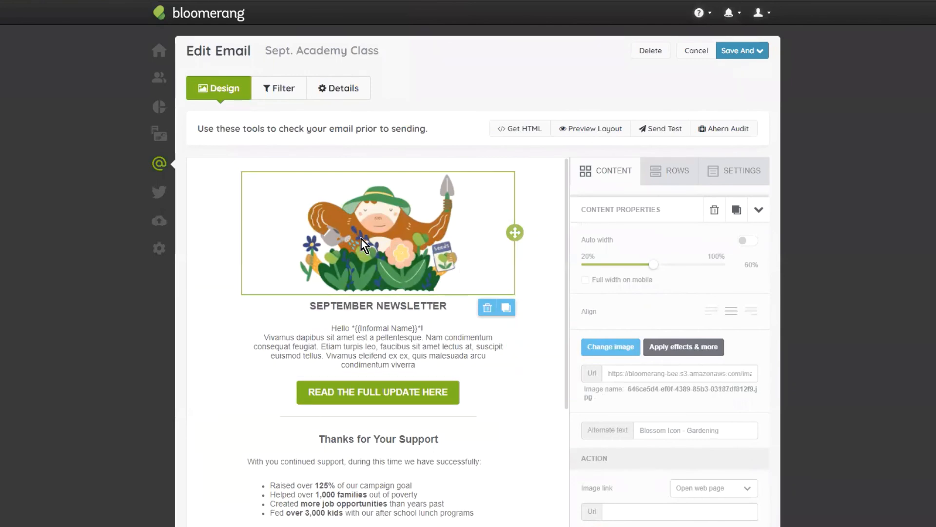
{"action": "scroll", "coordinate": [664, 264], "scroll_direction": "down", "scroll_amount": 3}
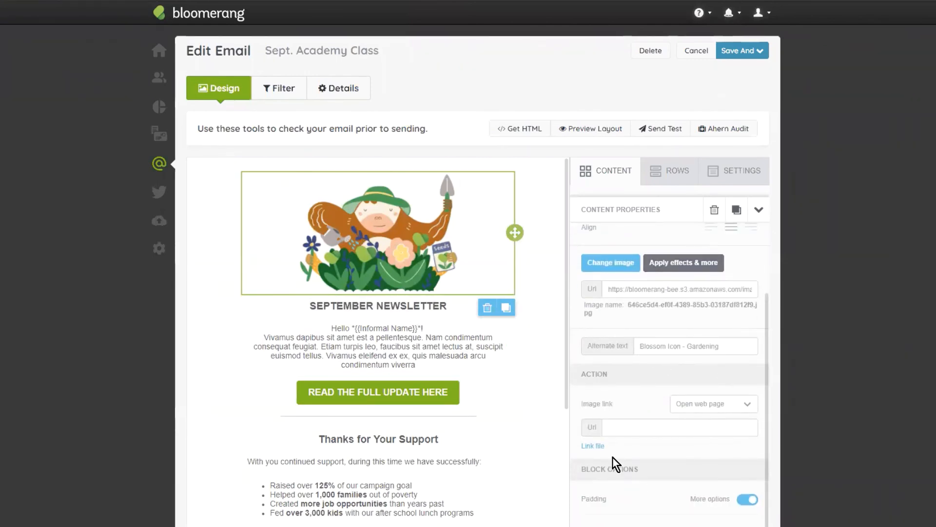
{"action": "left_click", "coordinate": [707, 409]}
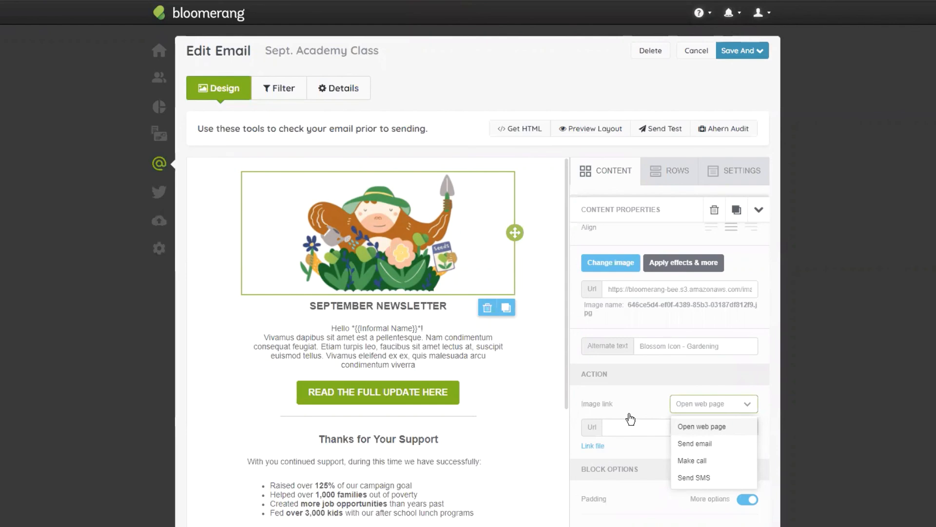
{"action": "scroll", "coordinate": [485, 317], "scroll_direction": "down", "scroll_amount": 3}
{"action": "scroll", "coordinate": [485, 317], "scroll_direction": "up", "scroll_amount": 3}
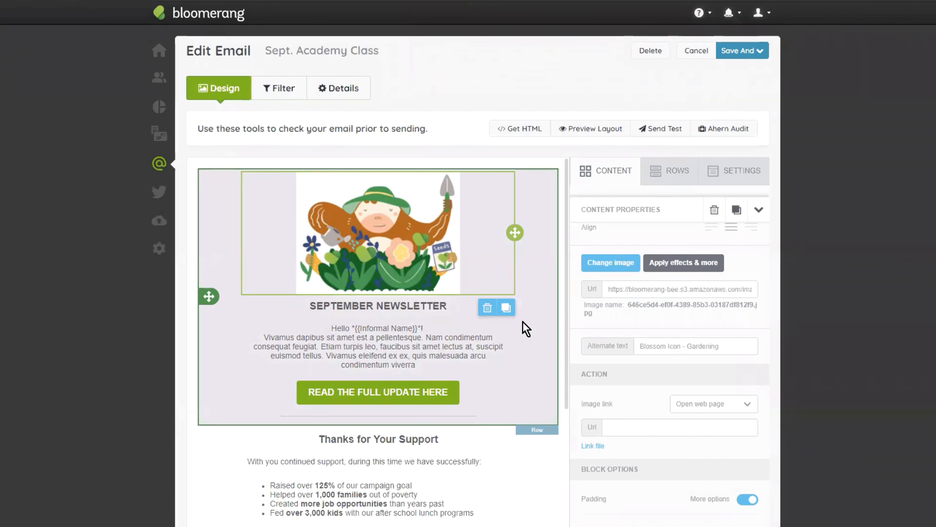
- Inspect the link settings of the READ THE FULL UPDATE HERE button and look over the buttons below it
{"action": "scroll", "coordinate": [524, 335], "scroll_direction": "down", "scroll_amount": 5}
{"action": "scroll", "coordinate": [380, 390], "scroll_direction": "up", "scroll_amount": 5}
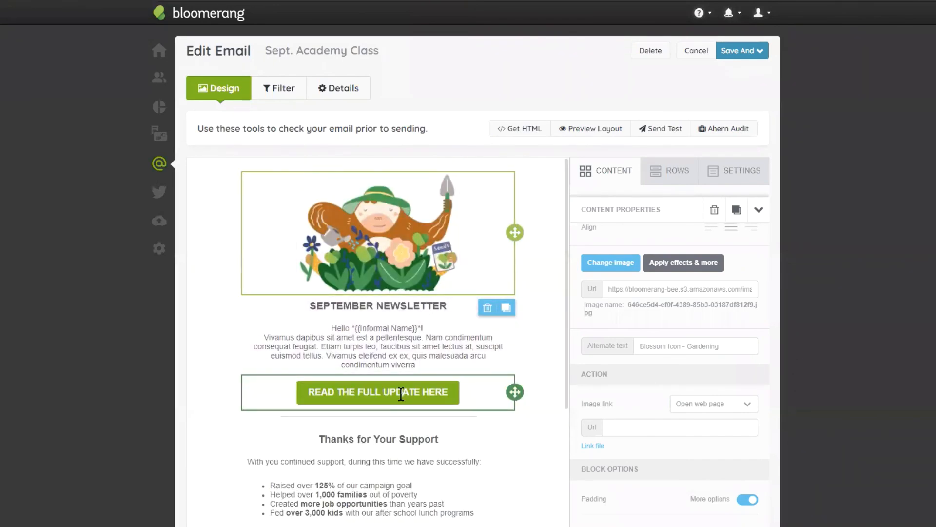
{"action": "left_click", "coordinate": [401, 393]}
{"action": "scroll", "coordinate": [439, 278], "scroll_direction": "down", "scroll_amount": 5}
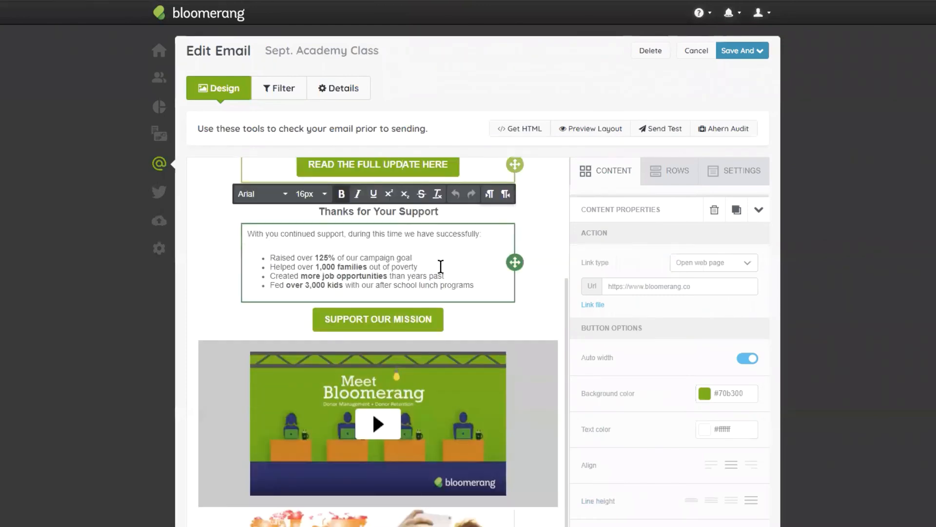
{"action": "scroll", "coordinate": [439, 271], "scroll_direction": "up", "scroll_amount": 4}
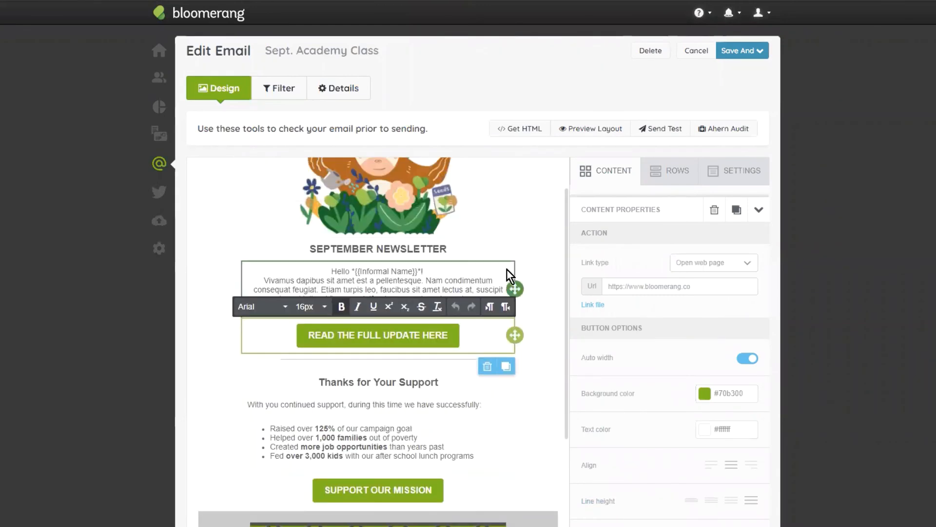
- Change the text of the SUPPORT OUR MISSION button to "DONATE"
{"action": "left_click", "coordinate": [366, 490]}
{"action": "triple_click", "coordinate": [366, 489]}
{"action": "type", "text": "DONATE"}
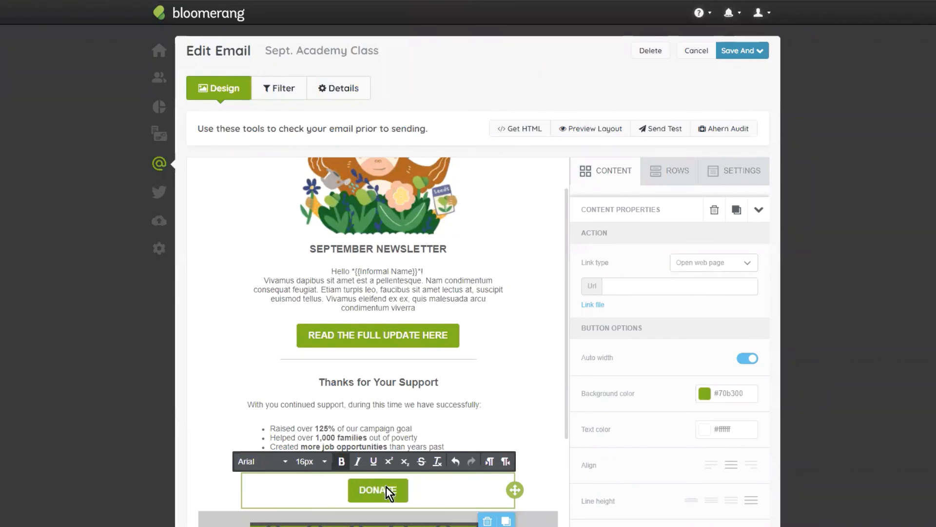
{"action": "left_click", "coordinate": [419, 448]}
- Link the DONATE button to the organization's donate-now web page by pasting the page's URL
{"action": "left_click", "coordinate": [390, 491]}
{"action": "left_click", "coordinate": [675, 266]}
{"action": "left_click", "coordinate": [676, 267]}
{"action": "left_click", "coordinate": [640, 284]}
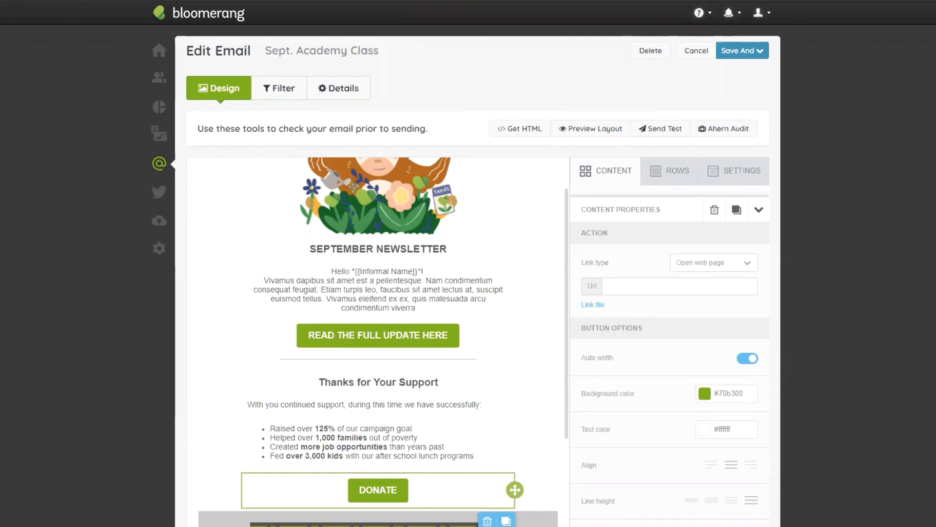
{"action": "left_click", "coordinate": [671, 286]}
{"action": "type", "text": "https://scottmoran2.wixsite.com/scottstots/donate-now"}
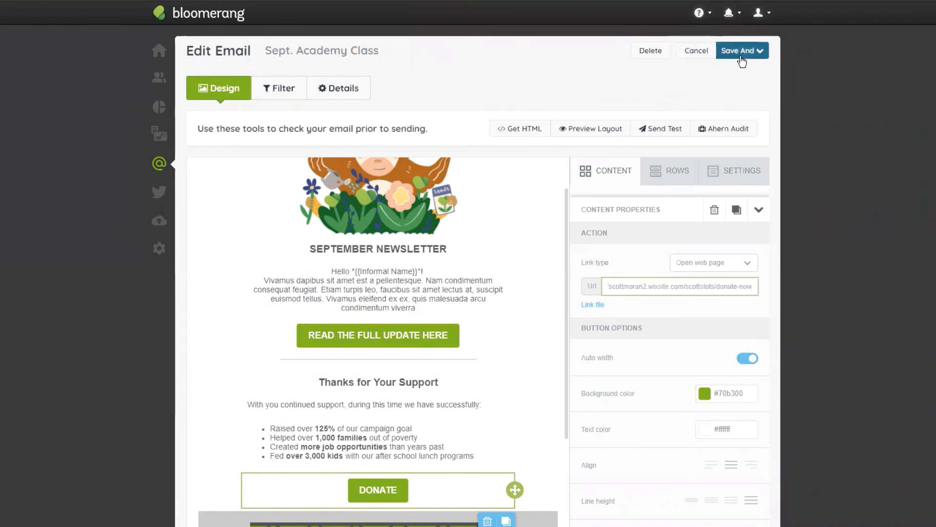
- Open the email's details and highlight the domain part of the From Email address
{"action": "left_click", "coordinate": [347, 90]}
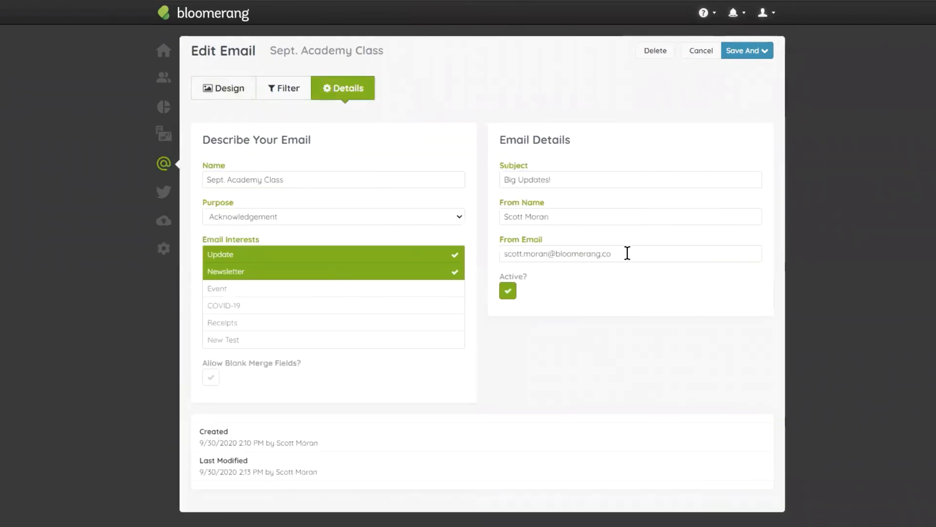
{"action": "left_click_drag", "start_coordinate": [627, 253], "coordinate": [556, 253]}
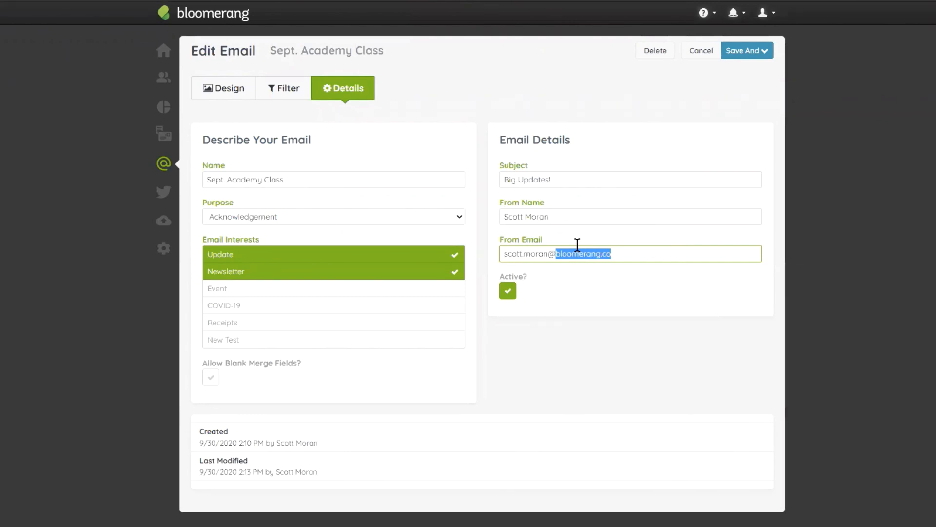
{"action": "left_click", "coordinate": [575, 298]}
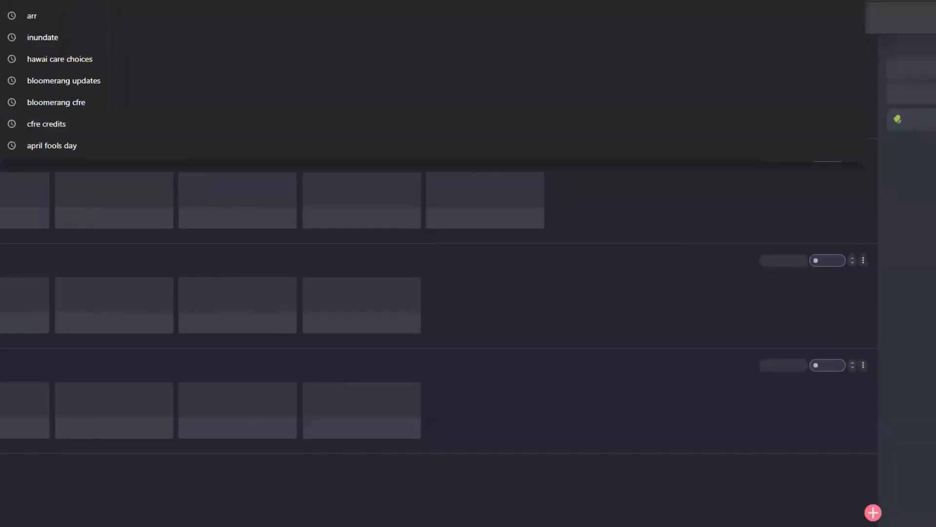
- Go to mail-tester.com in a new browser tab and open its SPF & DKIM check page
{"action": "type", "text": "mail-tester.c"}
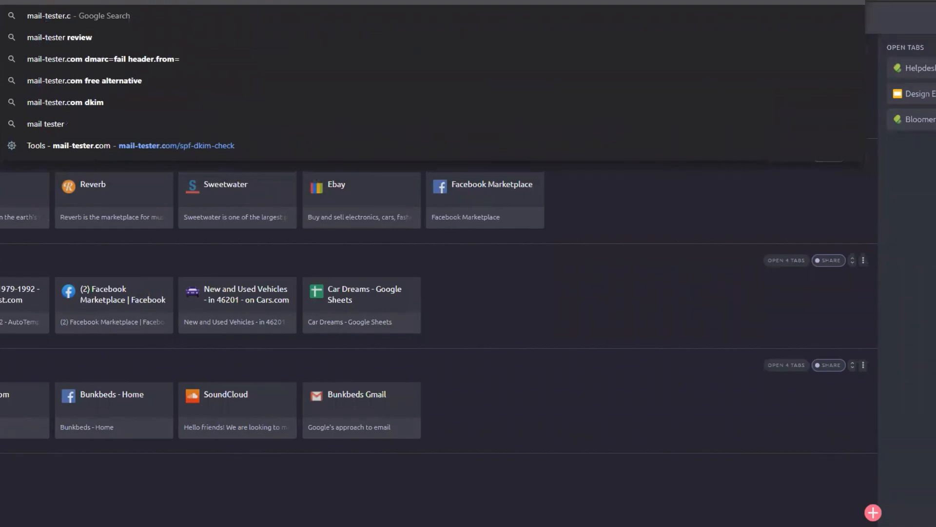
{"action": "key", "text": "Return"}
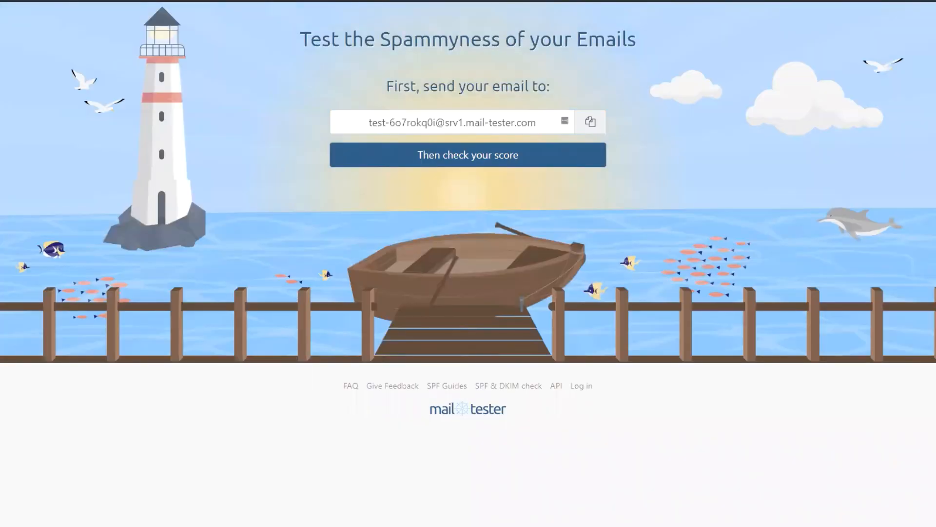
{"action": "left_click", "coordinate": [496, 387]}
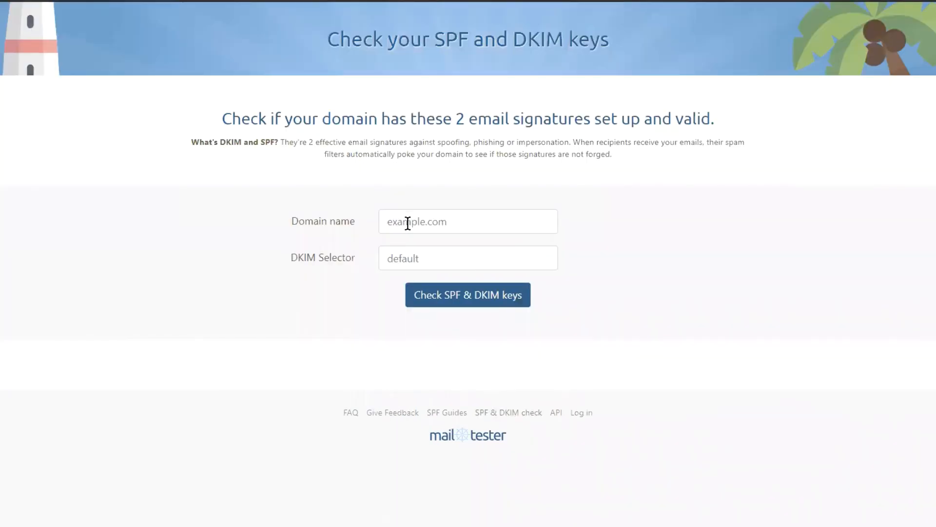
- Run the SPF and DKIM check for the domain bloomerang.co
{"action": "left_click", "coordinate": [407, 223]}
{"action": "type", "text": "bl"}
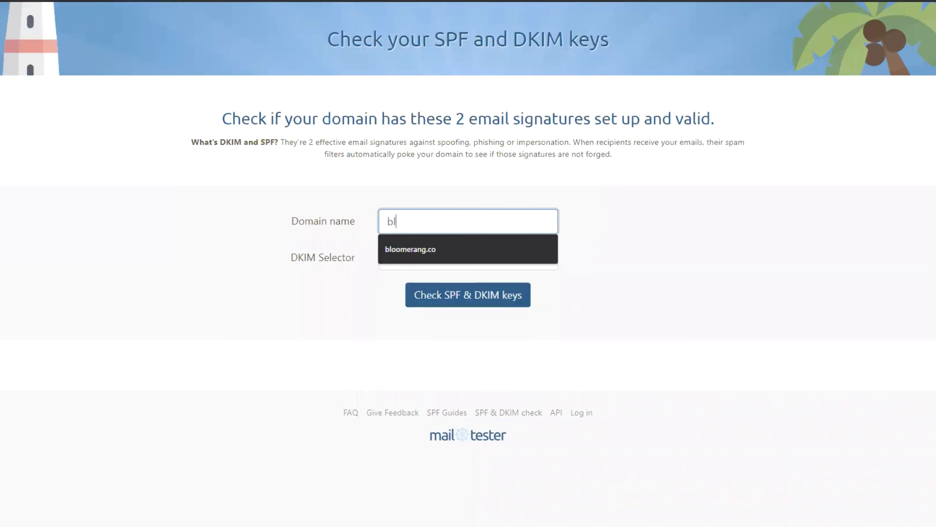
{"action": "type", "text": "oomerang.co"}
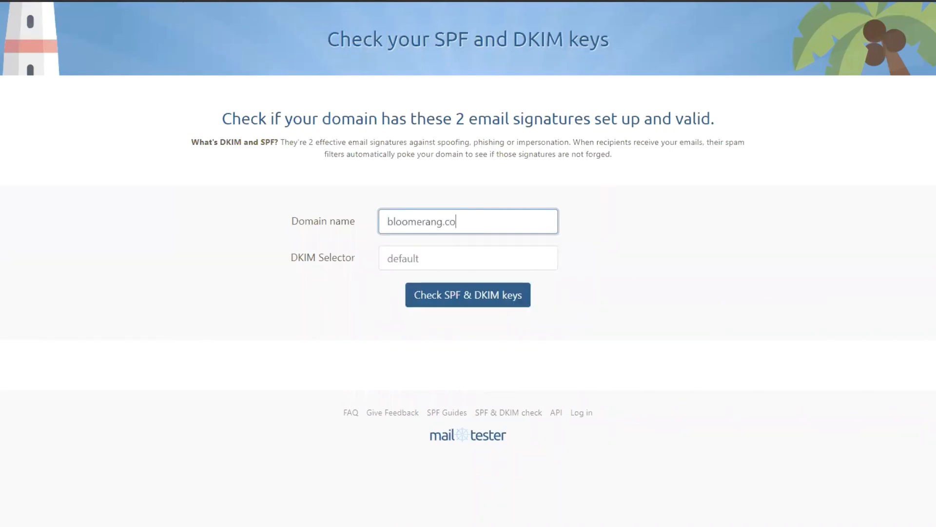
{"action": "key", "text": "Return"}
{"action": "scroll", "coordinate": [630, 418], "scroll_direction": "down", "scroll_amount": 1}
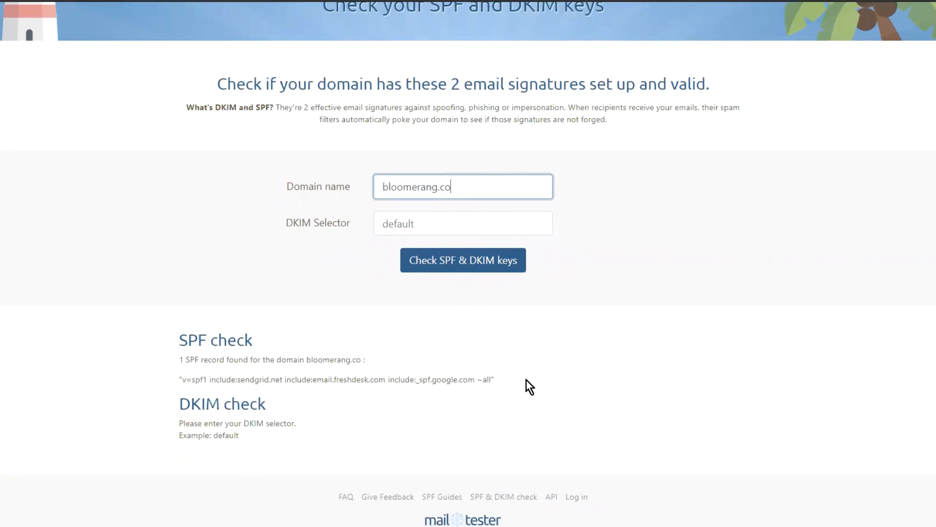
- Examine the domain's SPF record in the check results, highlighting the include:sendgrid.net part, and point out the domain name entered
{"action": "left_click", "coordinate": [167, 336]}
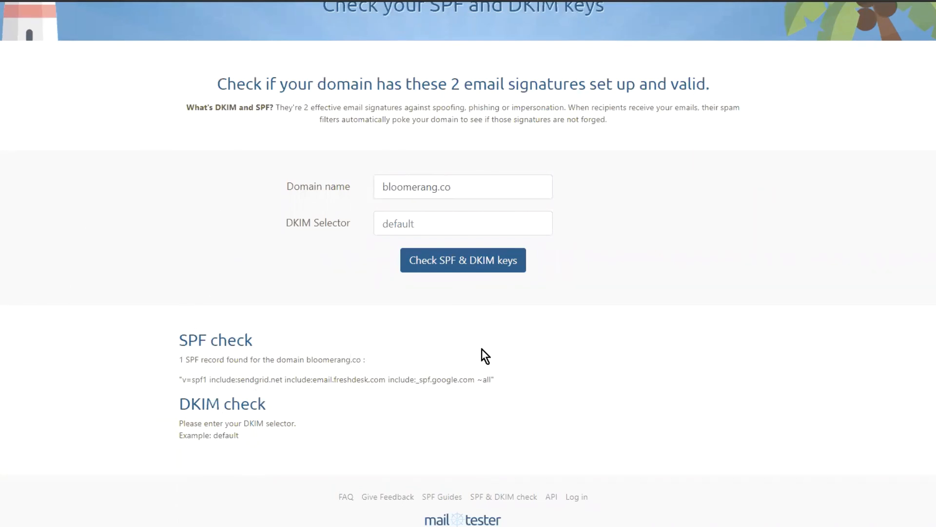
{"action": "left_click_drag", "start_coordinate": [504, 380], "coordinate": [159, 383]}
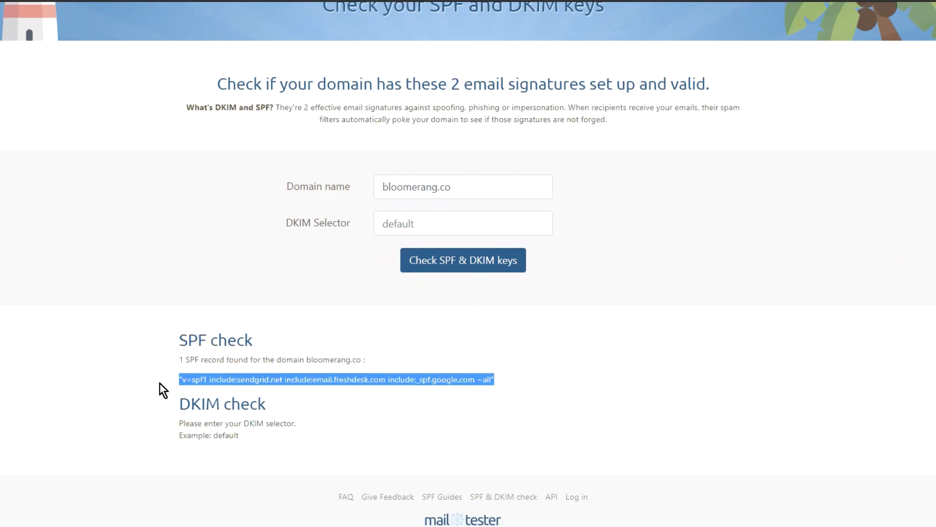
{"action": "left_click", "coordinate": [235, 381]}
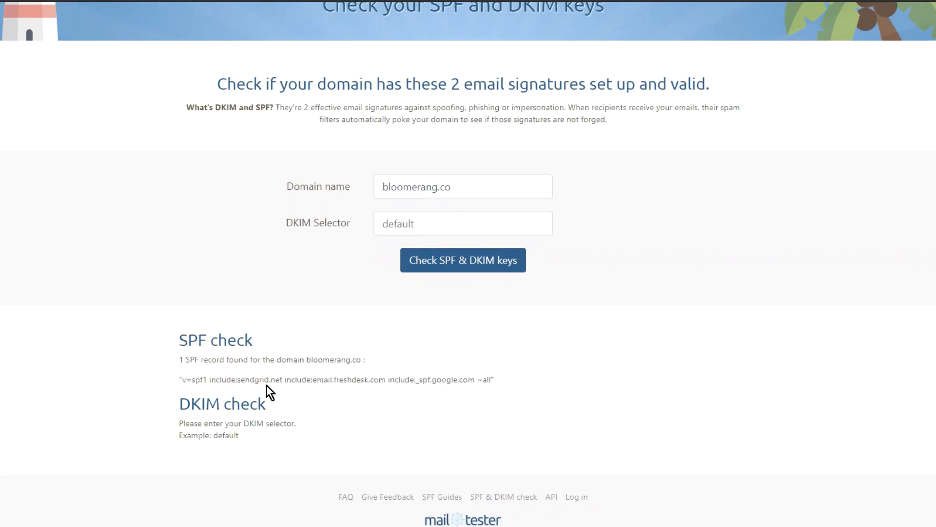
{"action": "left_click_drag", "start_coordinate": [285, 379], "coordinate": [206, 381]}
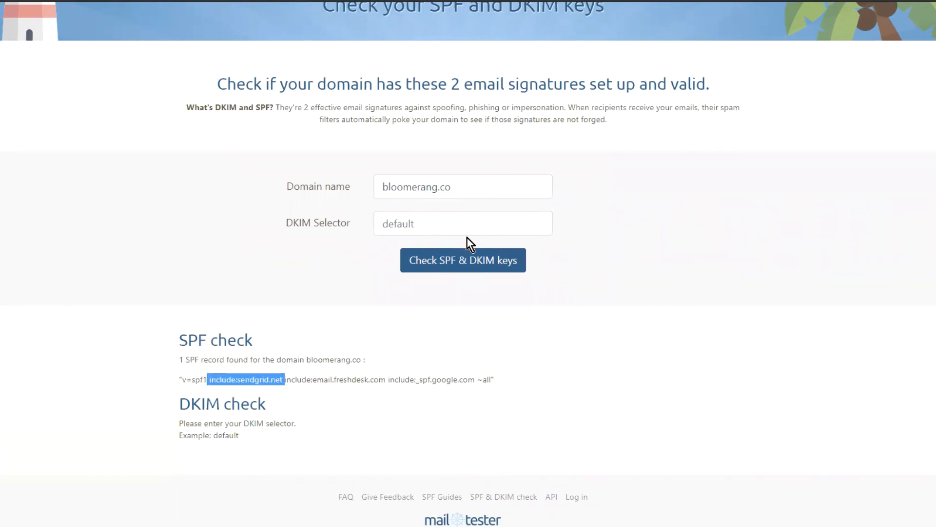
{"action": "left_click", "coordinate": [286, 381]}
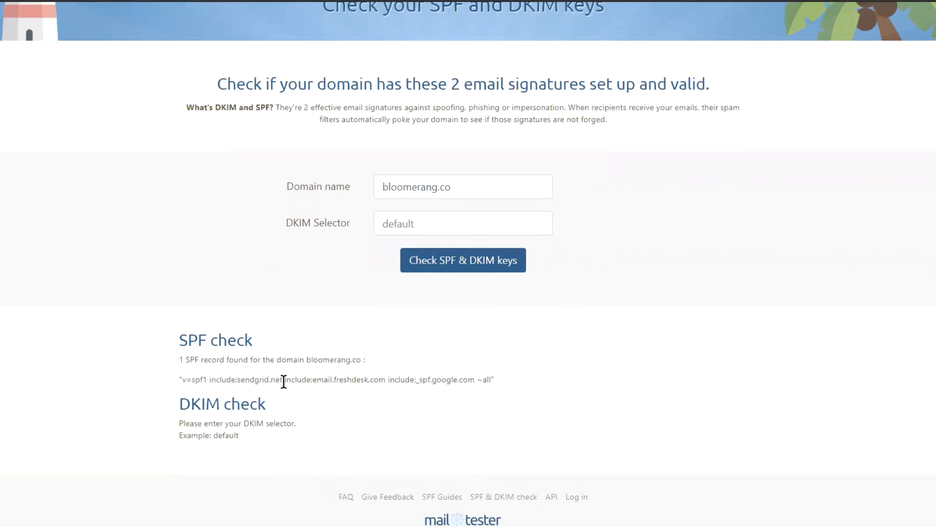
{"action": "left_click_drag", "start_coordinate": [282, 380], "coordinate": [209, 380]}
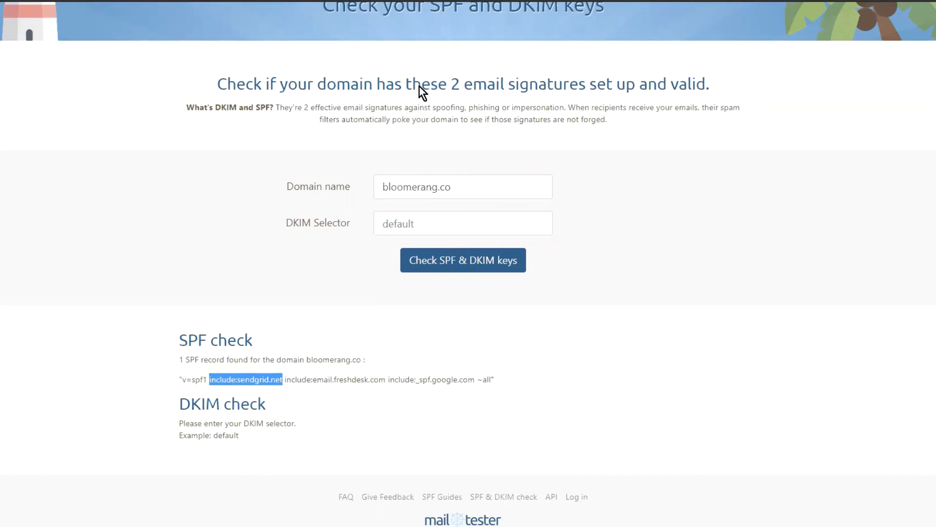
{"action": "double_click", "coordinate": [448, 192]}
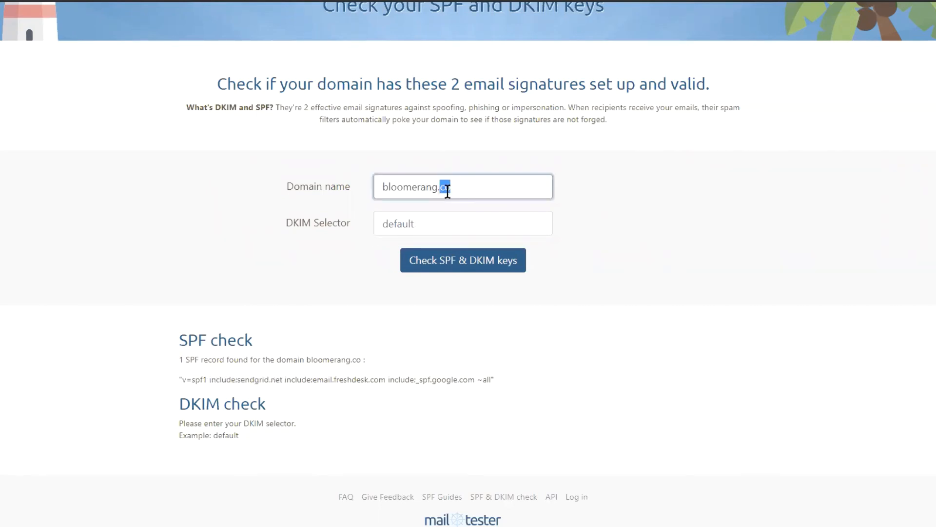
{"action": "left_click", "coordinate": [484, 182]}
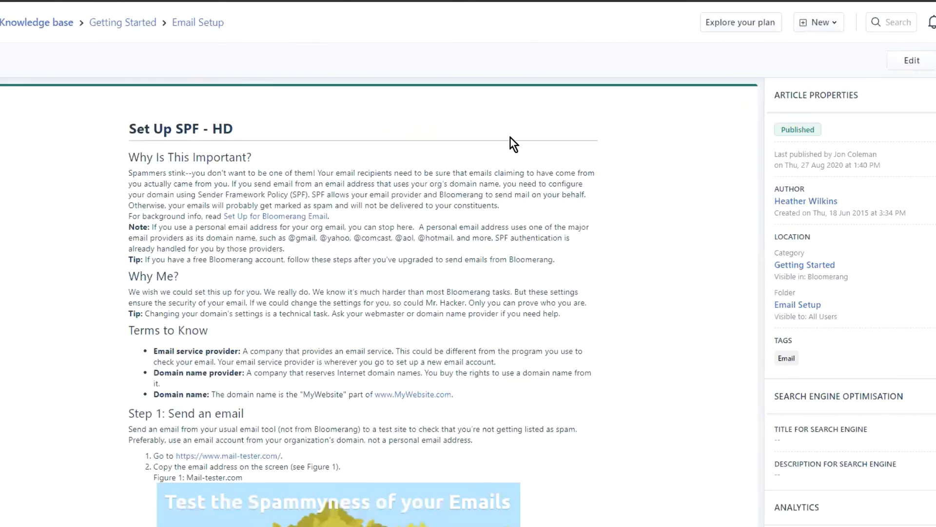
- Look through the Set Up SPF knowledge base article, covering the mail-tester instructions, domain name provider lookup, SPF record and test sections
{"action": "scroll", "coordinate": [505, 136], "scroll_direction": "down", "scroll_amount": 3}
{"action": "scroll", "coordinate": [511, 138], "scroll_direction": "up", "scroll_amount": 2}
{"action": "scroll", "coordinate": [272, 403], "scroll_direction": "down", "scroll_amount": 4}
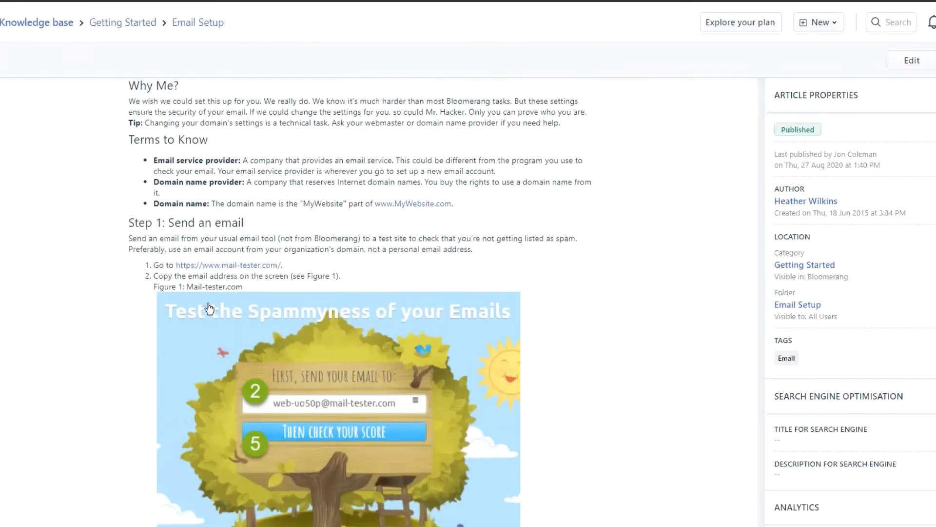
{"action": "scroll", "coordinate": [443, 256], "scroll_direction": "down", "scroll_amount": 12}
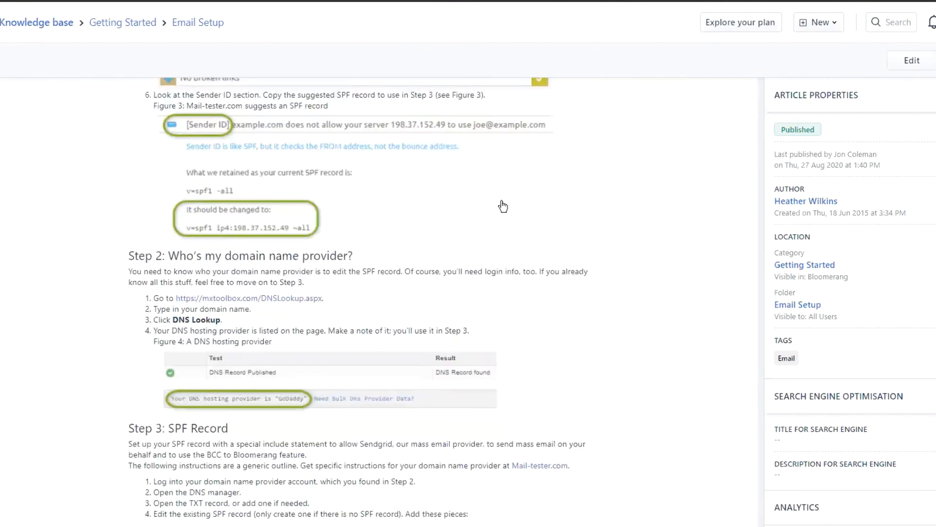
{"action": "scroll", "coordinate": [389, 238], "scroll_direction": "down", "scroll_amount": 3}
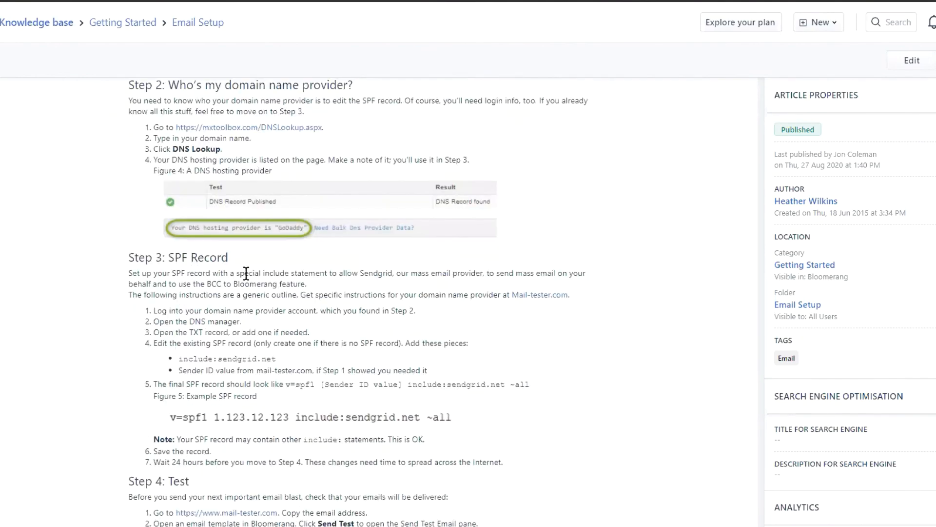
{"action": "scroll", "coordinate": [271, 256], "scroll_direction": "down", "scroll_amount": 2}
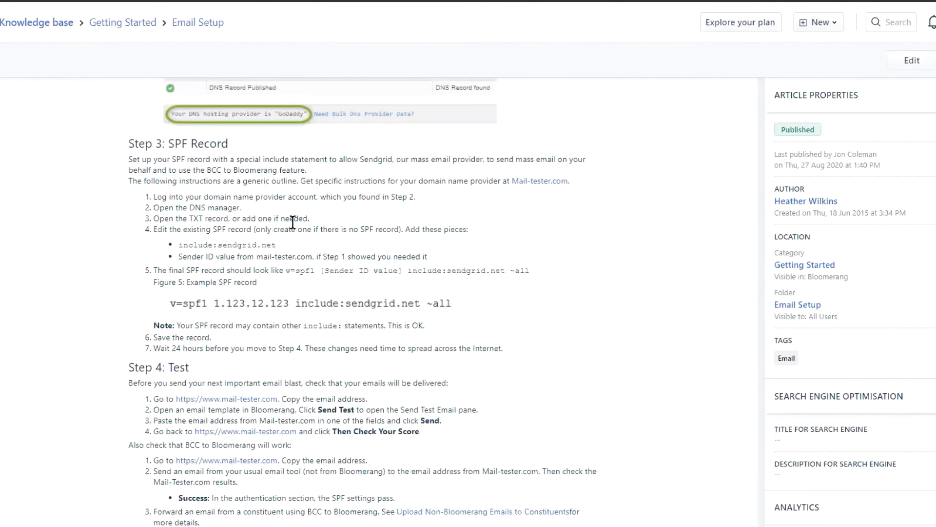
{"action": "scroll", "coordinate": [292, 224], "scroll_direction": "down", "scroll_amount": 1}
{"action": "scroll", "coordinate": [250, 259], "scroll_direction": "up", "scroll_amount": 15}
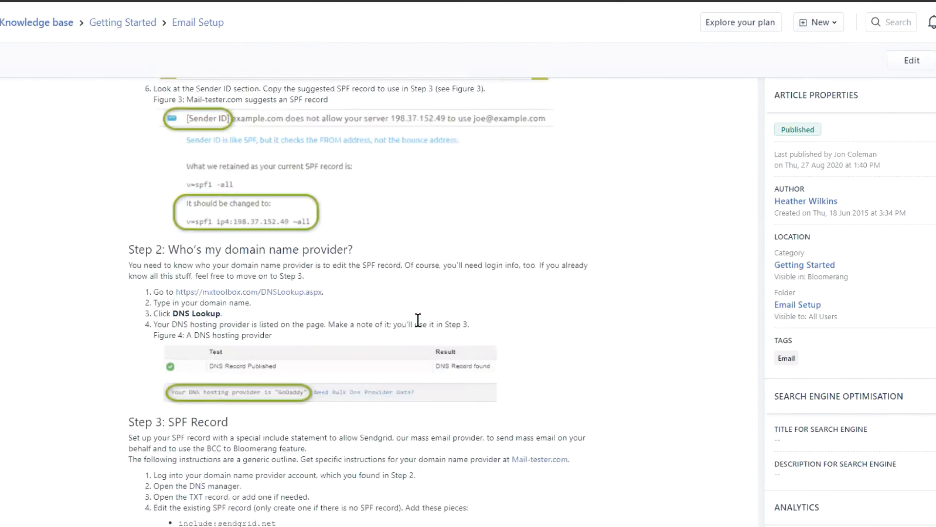
{"action": "scroll", "coordinate": [503, 256], "scroll_direction": "down", "scroll_amount": 12}
{"action": "scroll", "coordinate": [504, 256], "scroll_direction": "down", "scroll_amount": 5}
{"action": "scroll", "coordinate": [437, 261], "scroll_direction": "up", "scroll_amount": 11}
{"action": "scroll", "coordinate": [440, 271], "scroll_direction": "down", "scroll_amount": 6}
{"action": "scroll", "coordinate": [440, 271], "scroll_direction": "up", "scroll_amount": 5}
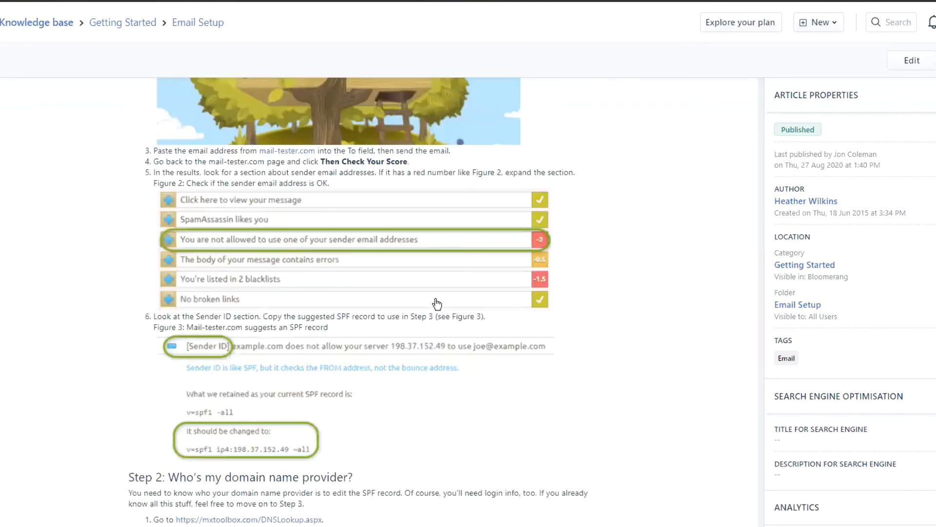
- Review the SPF Record instructions and the Test section further down the Set Up SPF article
{"action": "scroll", "coordinate": [432, 286], "scroll_direction": "down", "scroll_amount": 10}
{"action": "scroll", "coordinate": [432, 285], "scroll_direction": "down", "scroll_amount": 1}
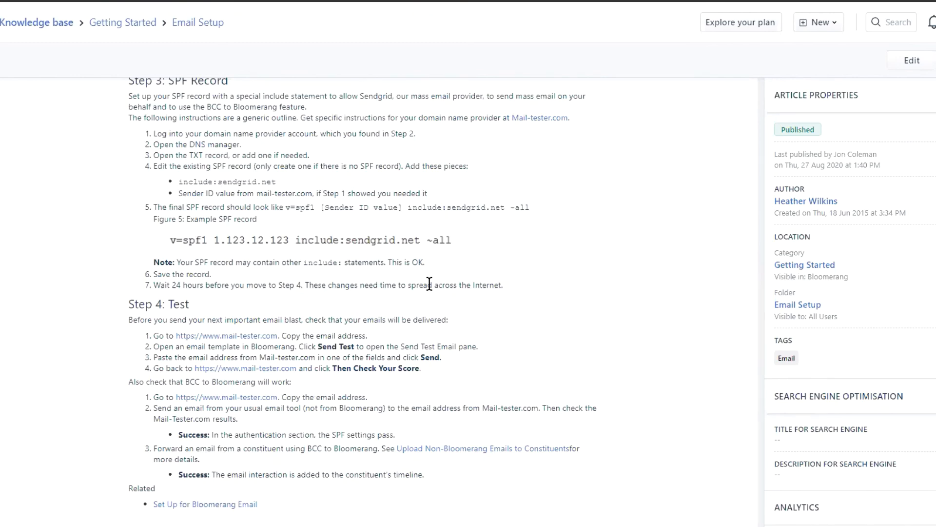
{"action": "scroll", "coordinate": [506, 230], "scroll_direction": "up", "scroll_amount": 2}
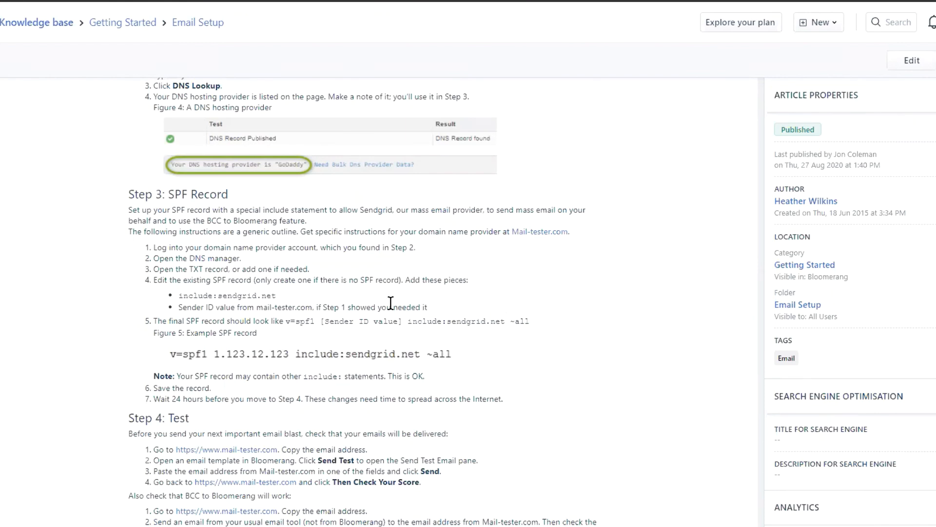
{"action": "scroll", "coordinate": [520, 236], "scroll_direction": "up", "scroll_amount": 5}
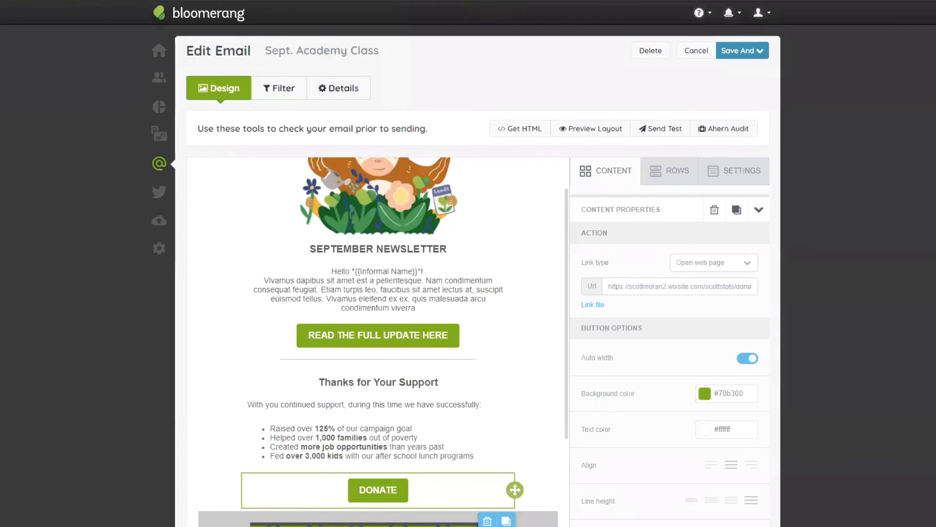
- Look over the September newsletter's design and display the available help and support options
{"action": "scroll", "coordinate": [463, 302], "scroll_direction": "down", "scroll_amount": 3}
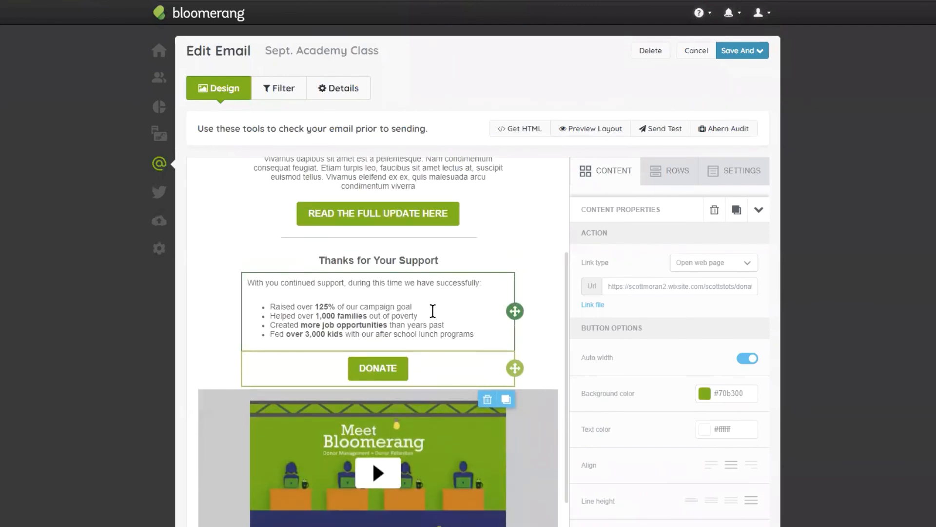
{"action": "scroll", "coordinate": [433, 311], "scroll_direction": "down", "scroll_amount": 5}
{"action": "scroll", "coordinate": [432, 351], "scroll_direction": "up", "scroll_amount": 10}
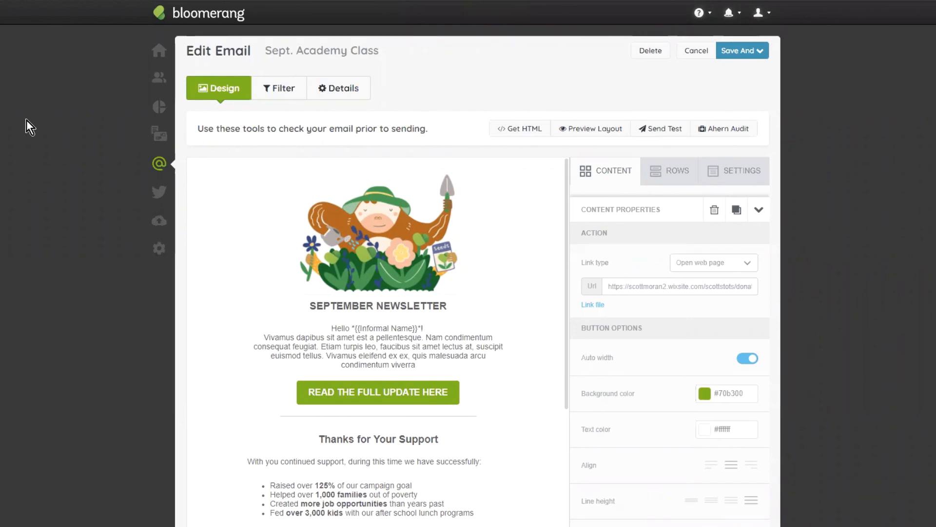
{"action": "left_click", "coordinate": [706, 16]}
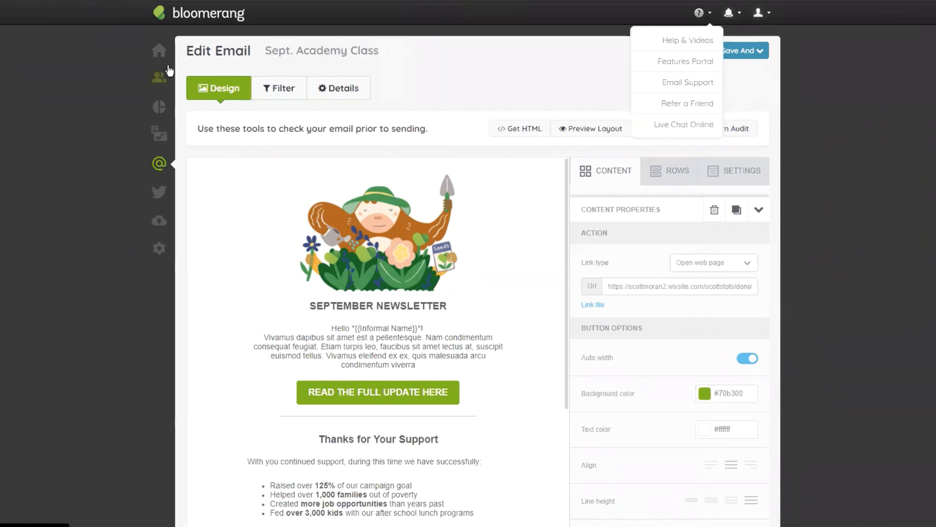
- In the email's details, replace the domain of the From Email address with gmail.com
{"action": "left_click", "coordinate": [352, 87]}
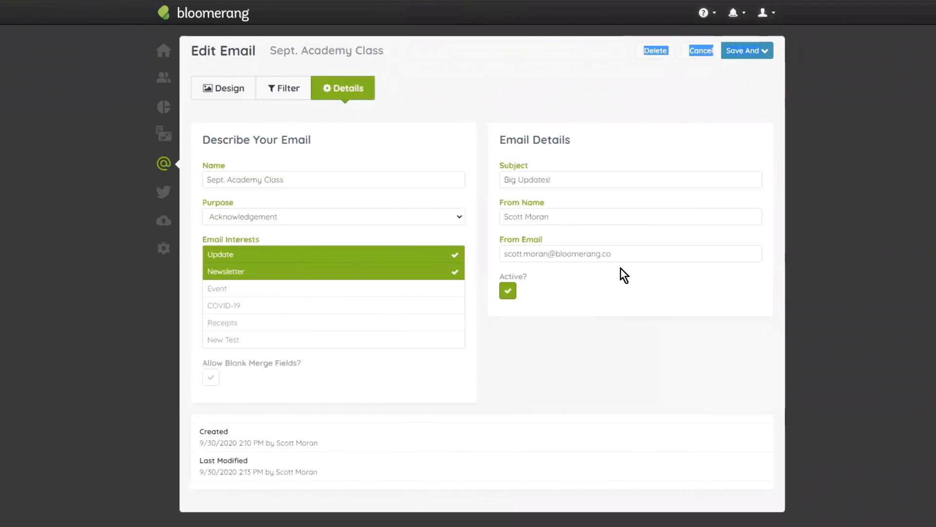
{"action": "left_click_drag", "start_coordinate": [626, 253], "coordinate": [556, 251]}
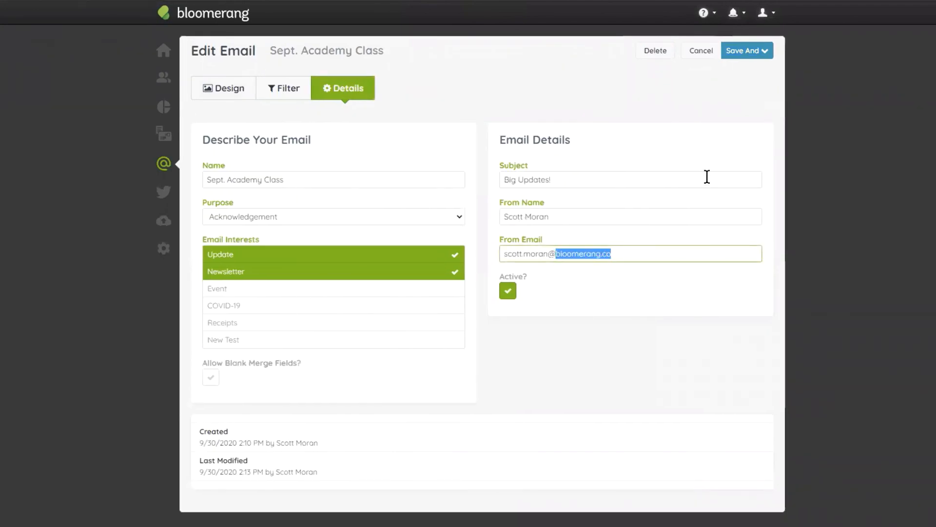
{"action": "type", "text": "gmail.com"}
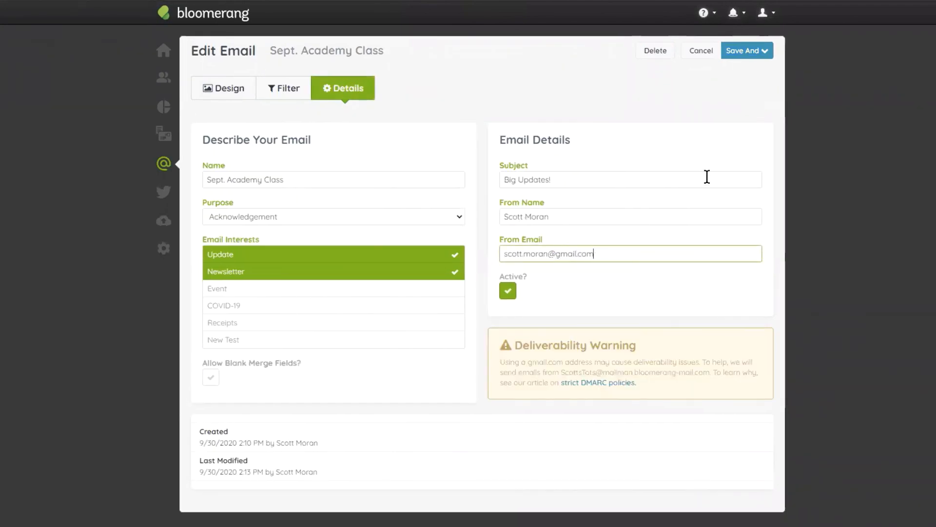
{"action": "left_click", "coordinate": [687, 313]}
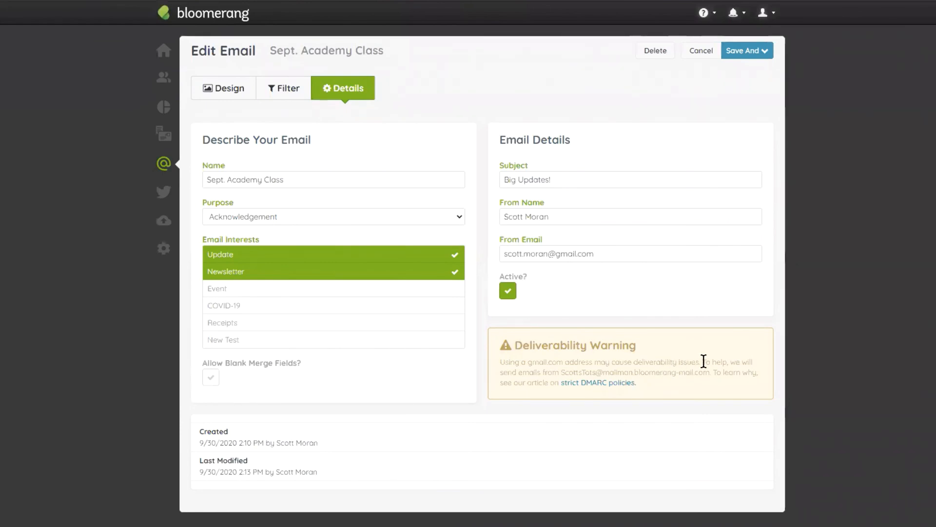
- Examine the Deliverability Warning, highlighting "may cause deliverability issues", the From Email address and the substitute mailman.bloomerang-mail.com address
{"action": "left_click_drag", "start_coordinate": [702, 361], "coordinate": [595, 362]}
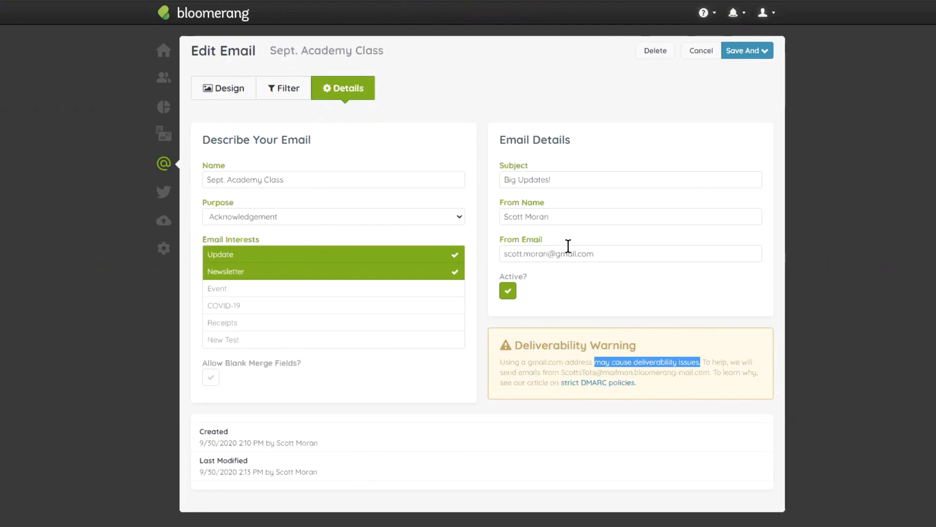
{"action": "left_click_drag", "start_coordinate": [608, 253], "coordinate": [496, 254]}
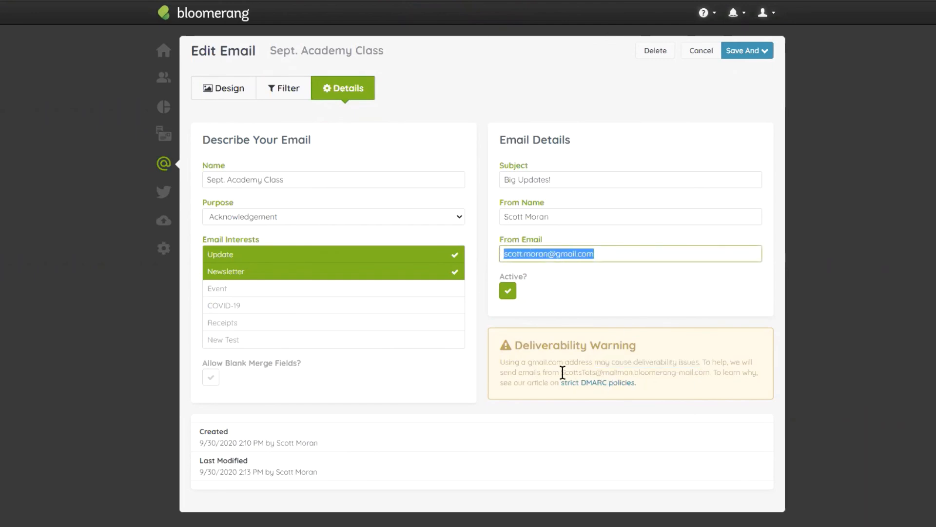
{"action": "left_click_drag", "start_coordinate": [557, 371], "coordinate": [712, 370]}
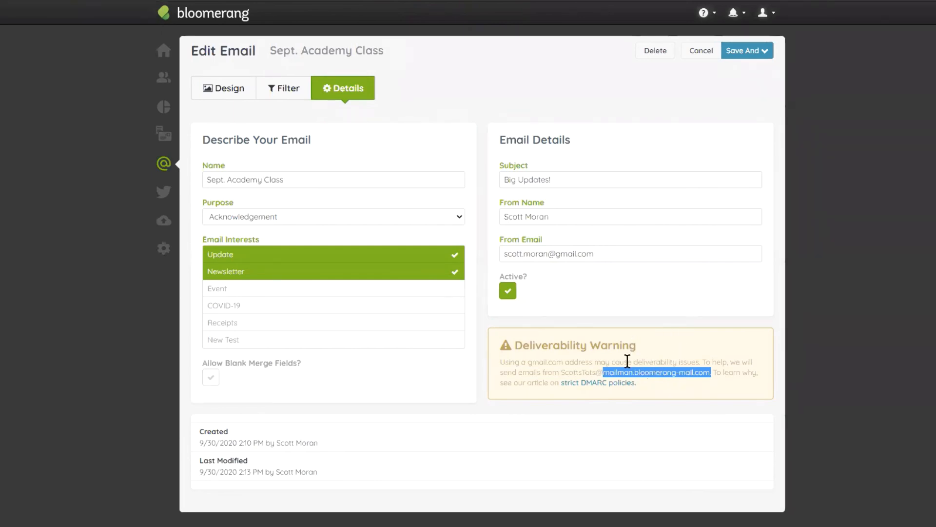
{"action": "left_click_drag", "start_coordinate": [581, 254], "coordinate": [491, 254]}
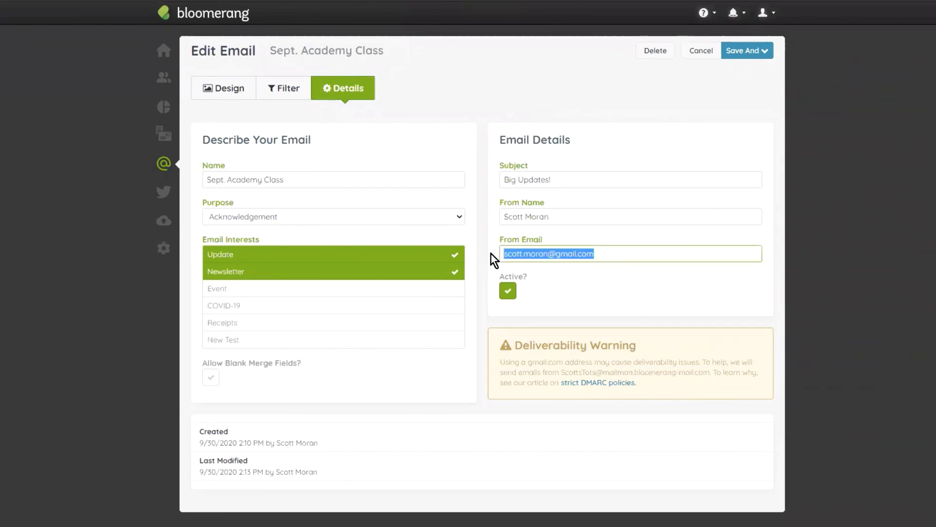
{"action": "left_click_drag", "start_coordinate": [709, 371], "coordinate": [559, 365]}
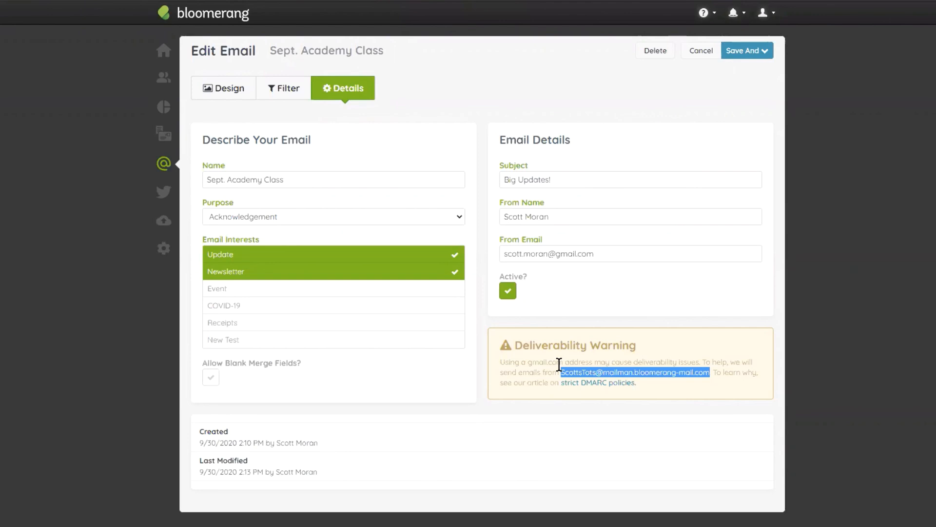
{"action": "left_click", "coordinate": [603, 254]}
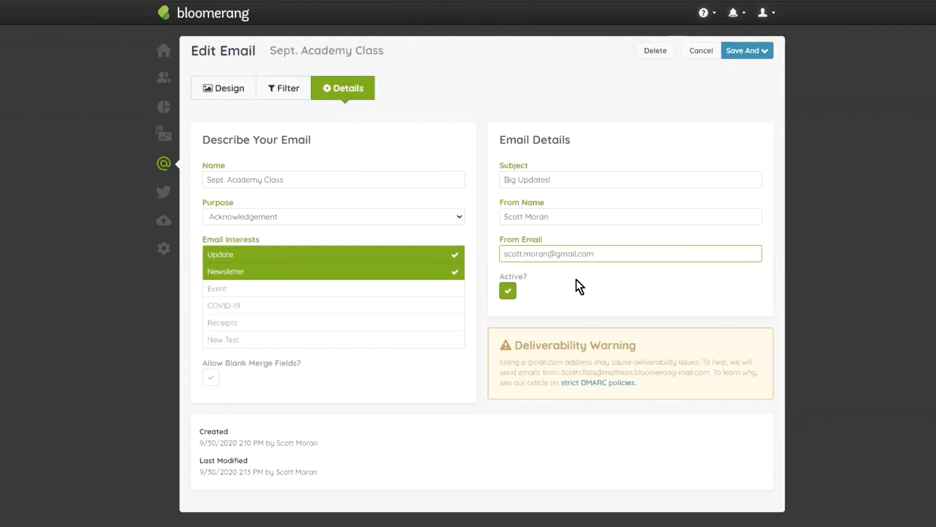
- Set the From Email address's domain to email.com, then save the email and open its preview
{"action": "left_click_drag", "start_coordinate": [595, 254], "coordinate": [554, 254]}
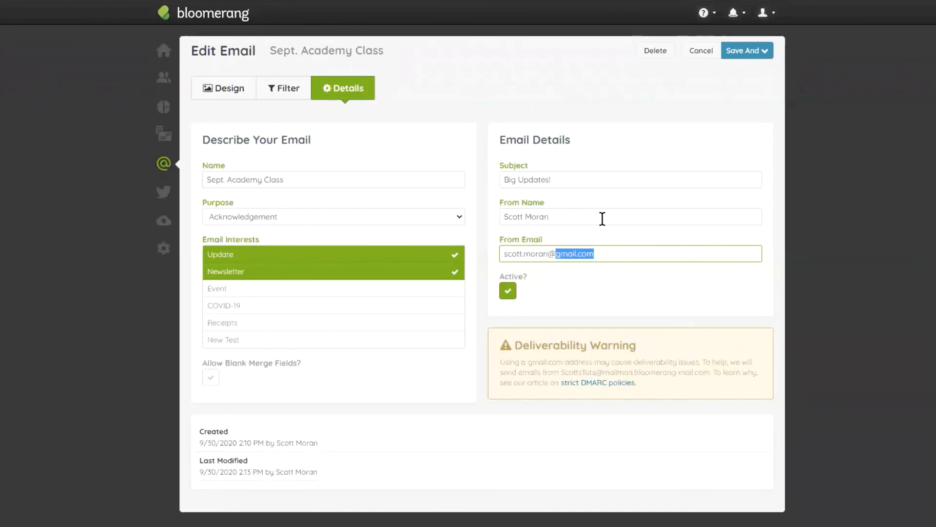
{"action": "type", "text": "email.com"}
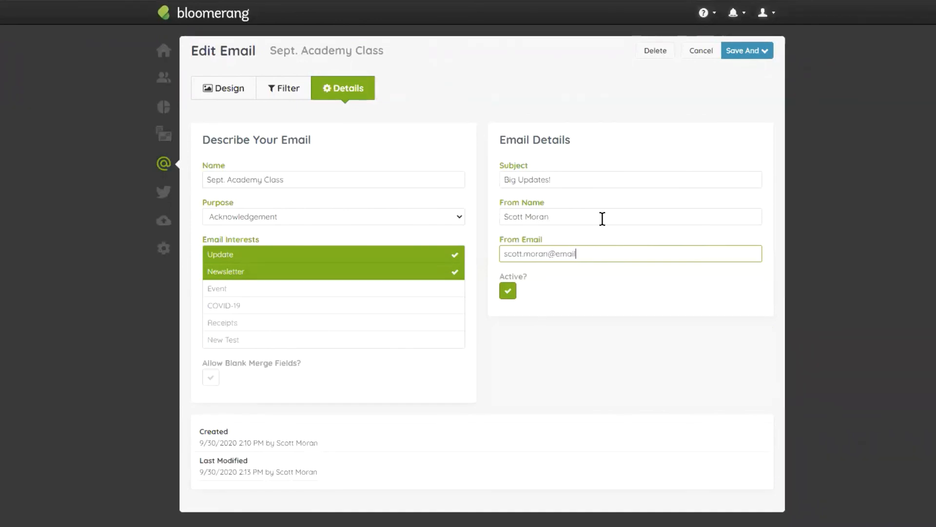
{"action": "left_click", "coordinate": [746, 51]}
{"action": "left_click", "coordinate": [745, 74]}
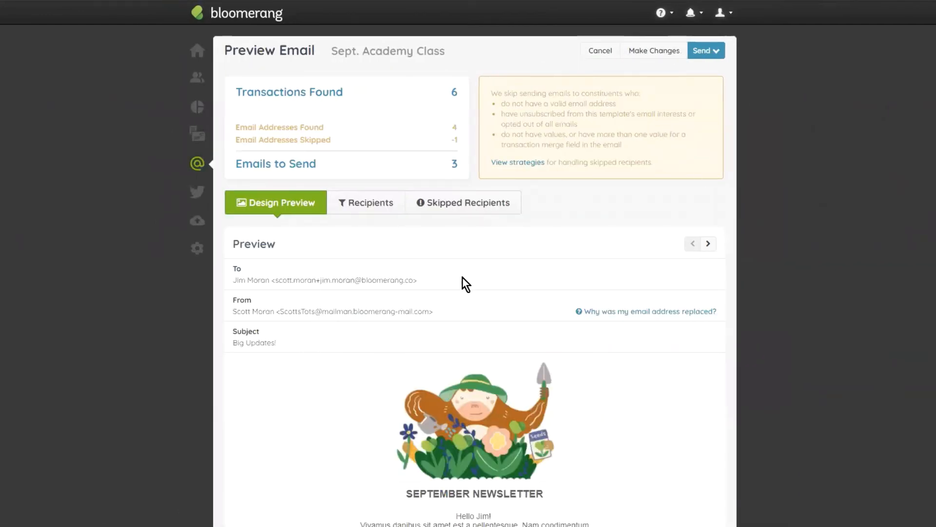
- Go to the next recipient's preview and inspect the replaced From address
{"action": "scroll", "coordinate": [502, 253], "scroll_direction": "down", "scroll_amount": 3}
{"action": "scroll", "coordinate": [536, 189], "scroll_direction": "up", "scroll_amount": 2}
{"action": "left_click", "coordinate": [708, 187]}
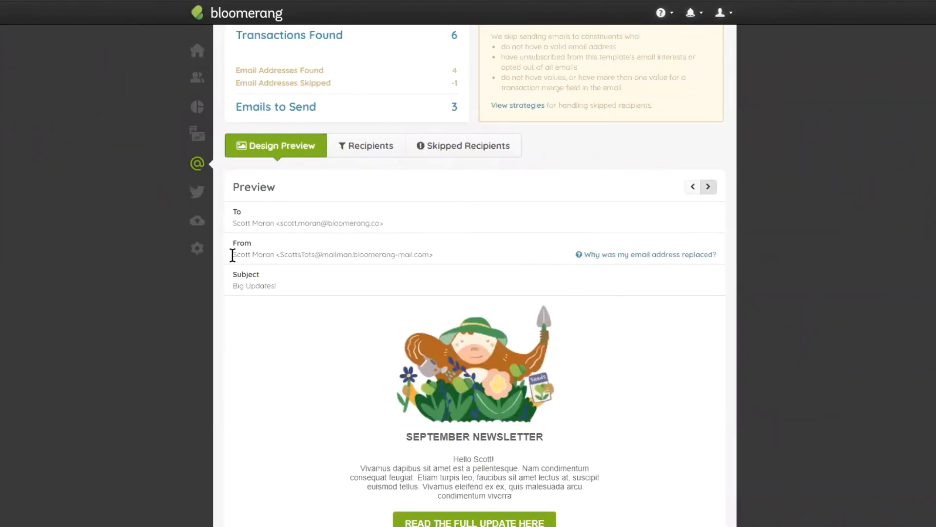
{"action": "scroll", "coordinate": [233, 254], "scroll_direction": "up", "scroll_amount": 2}
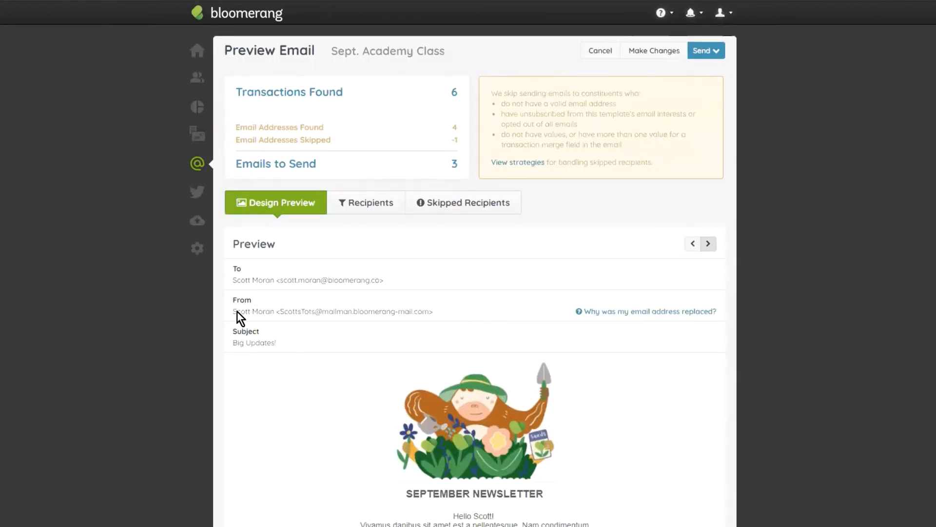
{"action": "left_click_drag", "start_coordinate": [273, 312], "coordinate": [426, 312]}
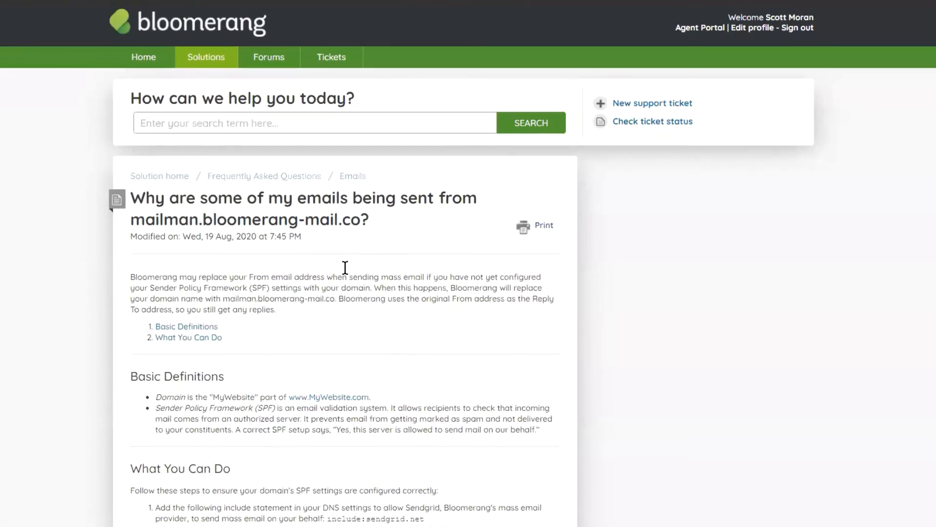
- Read the help article on emails sent from mailman.bloomerang-mail.co, and return to the email preview to view its footer
{"action": "scroll", "coordinate": [344, 267], "scroll_direction": "down", "scroll_amount": 3}
{"action": "scroll", "coordinate": [292, 307], "scroll_direction": "down", "scroll_amount": 2}
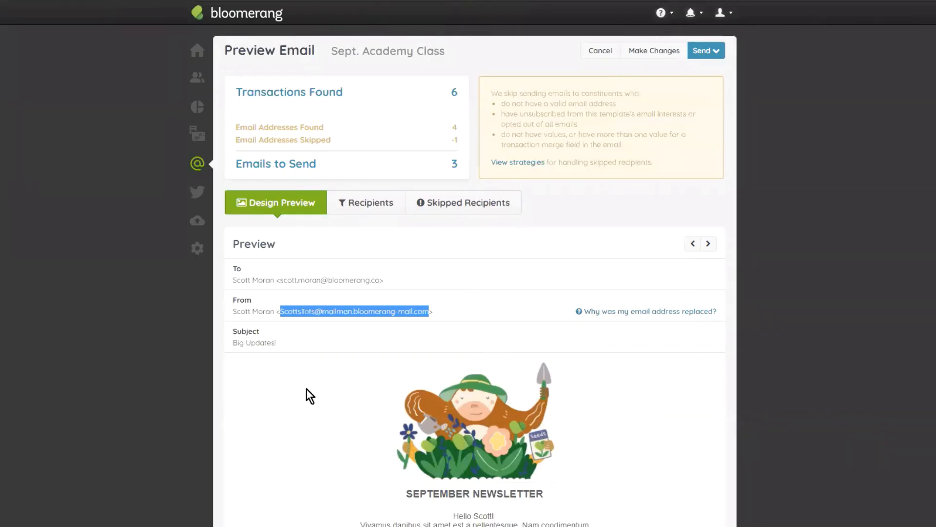
{"action": "left_click", "coordinate": [305, 361]}
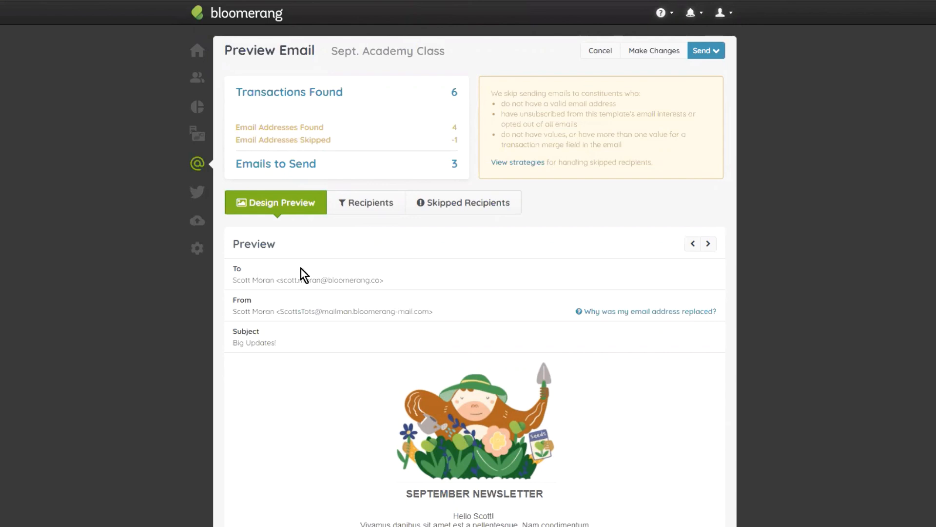
{"action": "scroll", "coordinate": [300, 274], "scroll_direction": "down", "scroll_amount": 15}
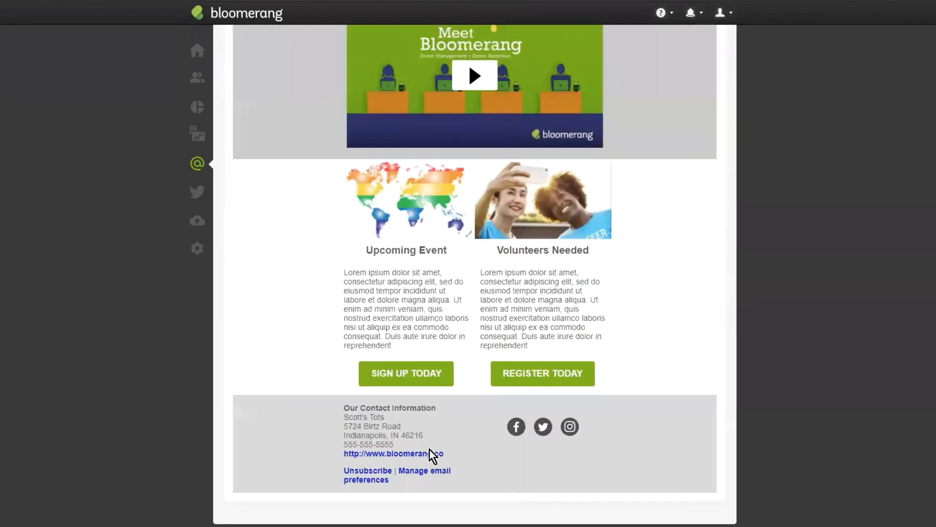